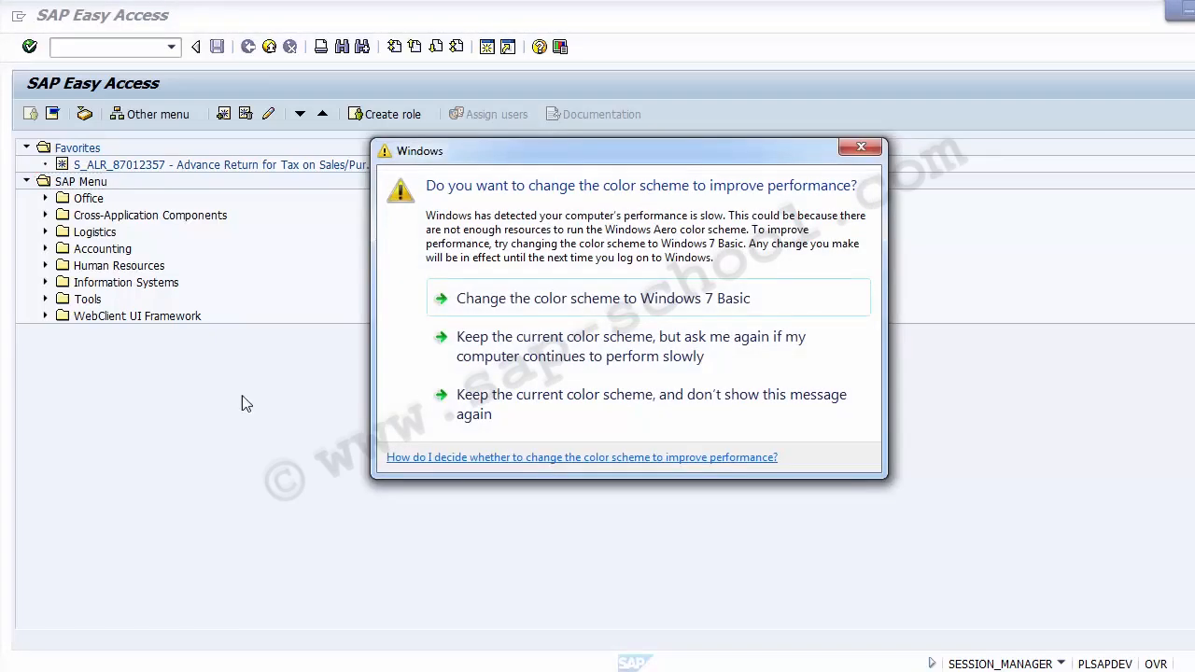
# Dismiss the color-scheme warning for good, run SPRO, and open the SAP Reference IMG
pyautogui.click(566, 413)
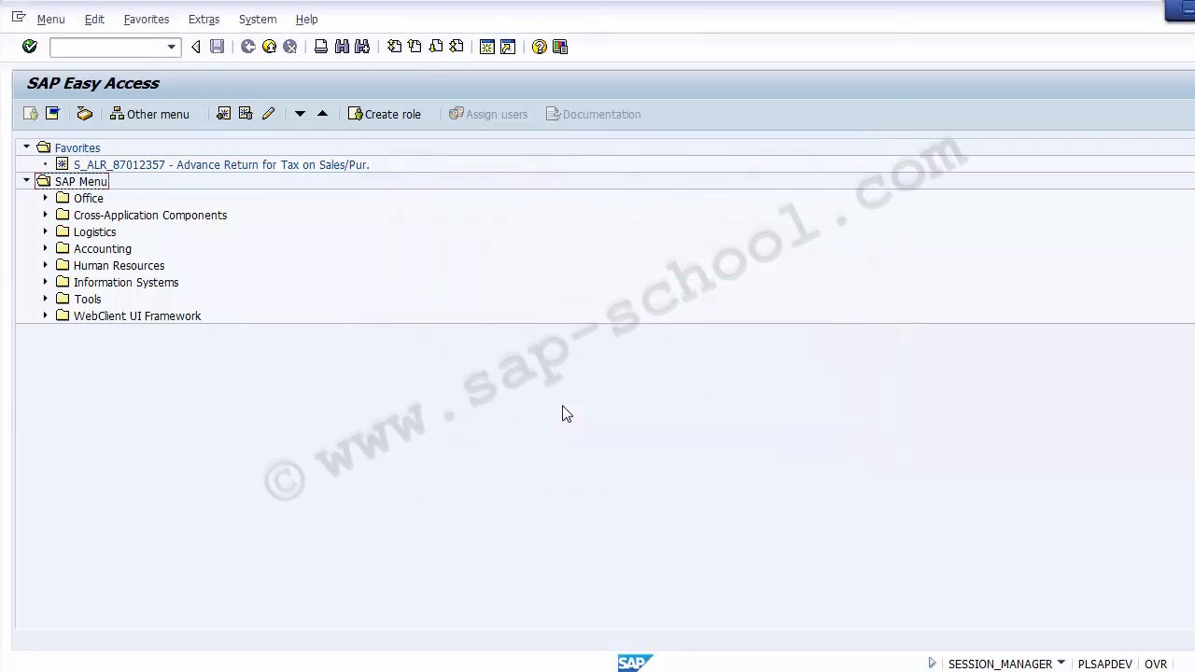
pyautogui.click(95, 47)
pyautogui.write('SPRO')
pyautogui.press('Return')
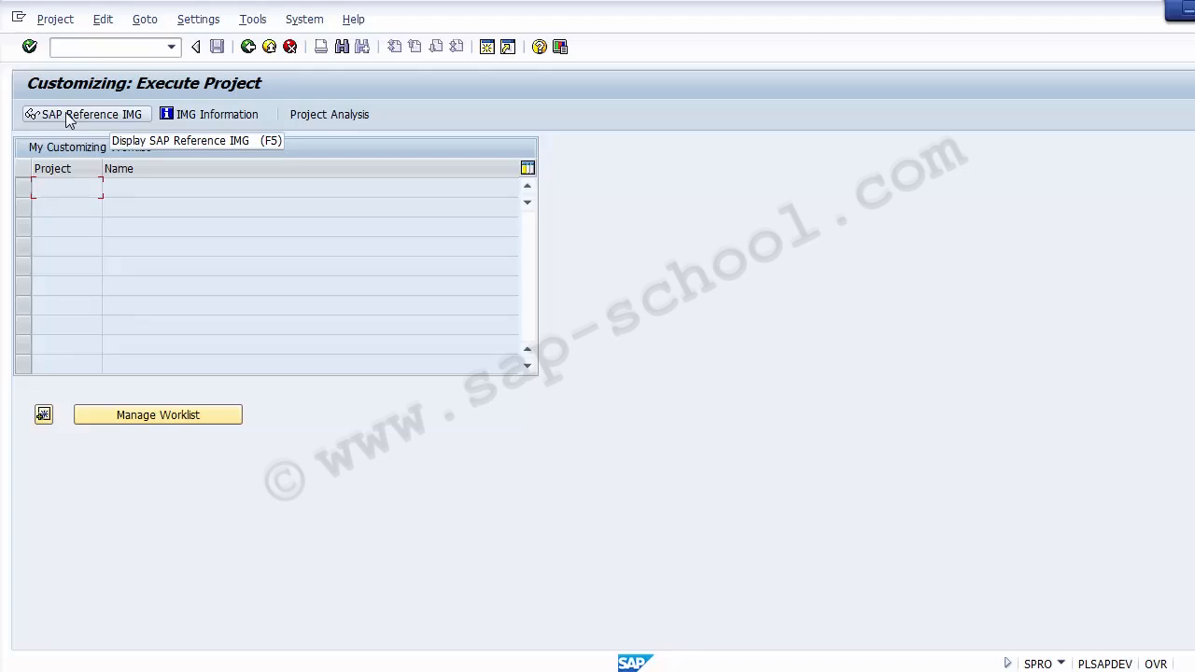
pyautogui.click(93, 118)
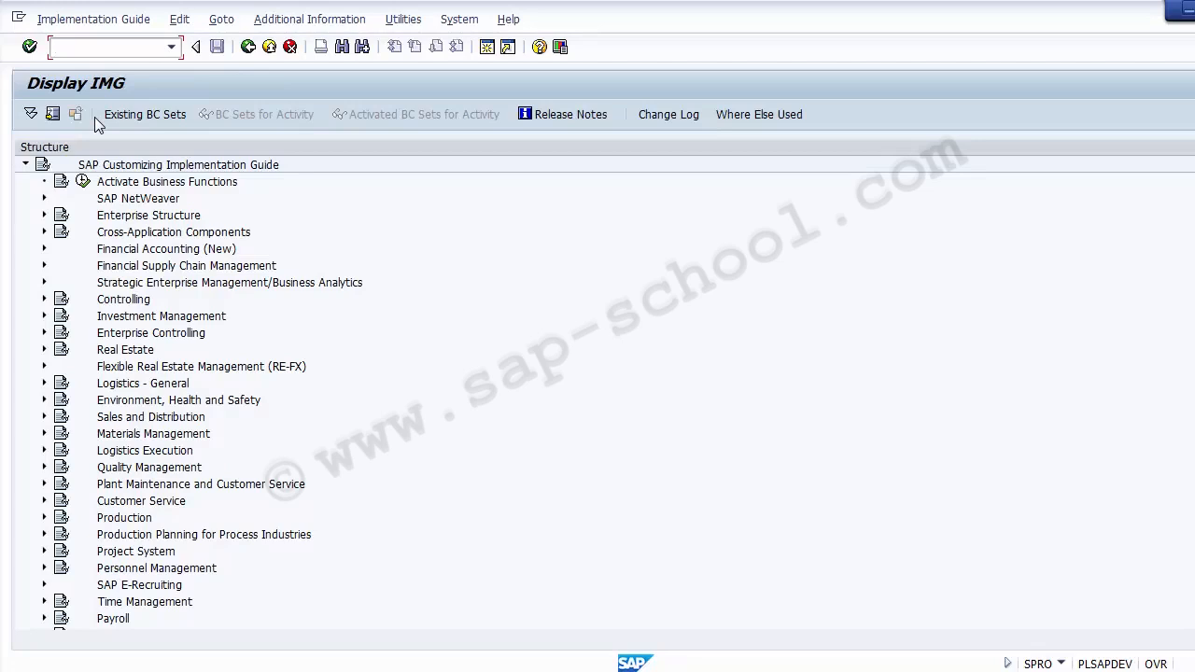
# Select Controlling in the Reference IMG tree and expand its branch
pyautogui.click(137, 301)
pyautogui.click(43, 300)
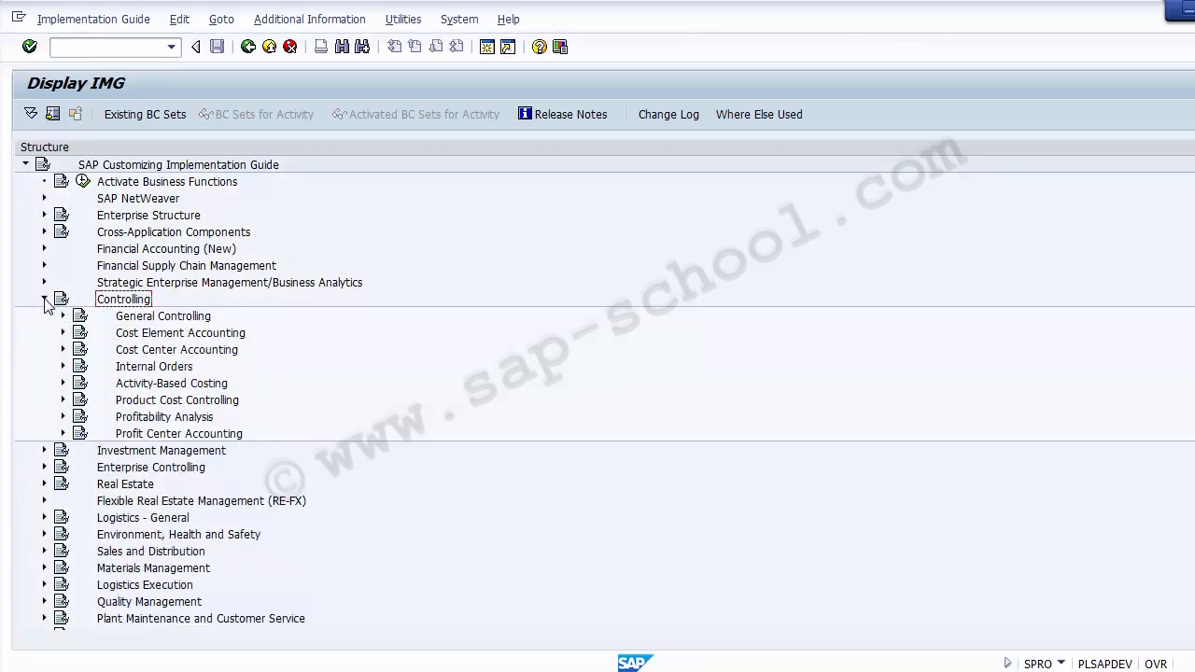
# Highlight the Controlling sub-areas from Cost Element Accounting through Profit Center Accounting, then General Controlling
pyautogui.click(160, 332)
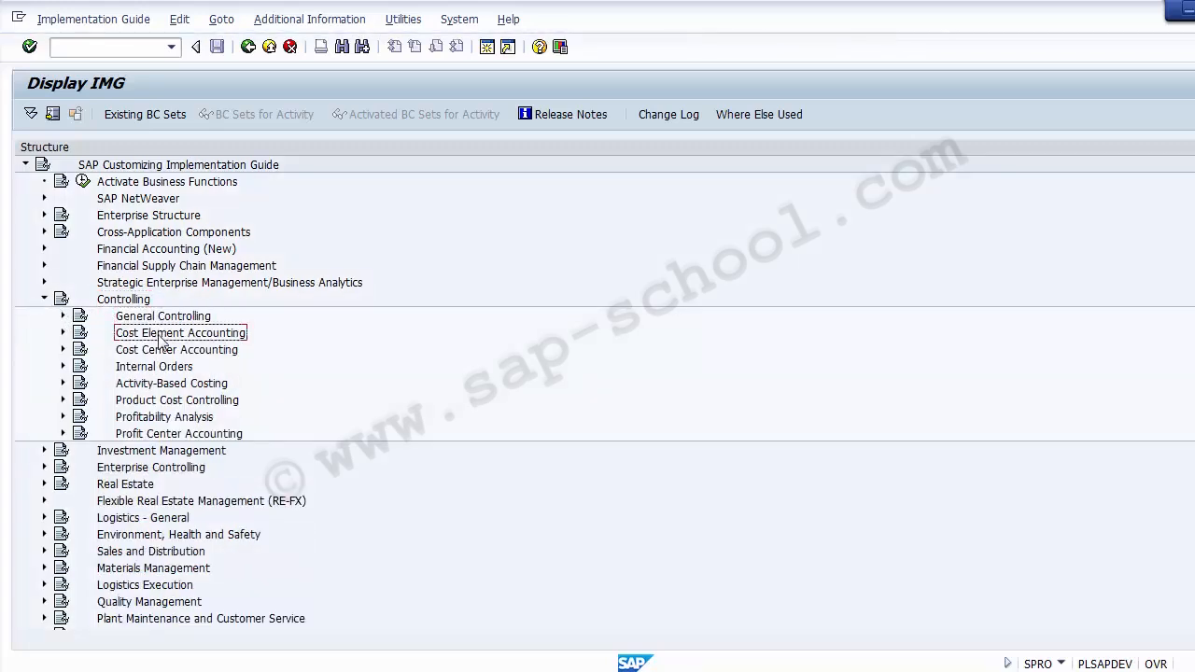
pyautogui.click(158, 352)
pyautogui.click(160, 383)
pyautogui.click(159, 400)
pyautogui.click(158, 416)
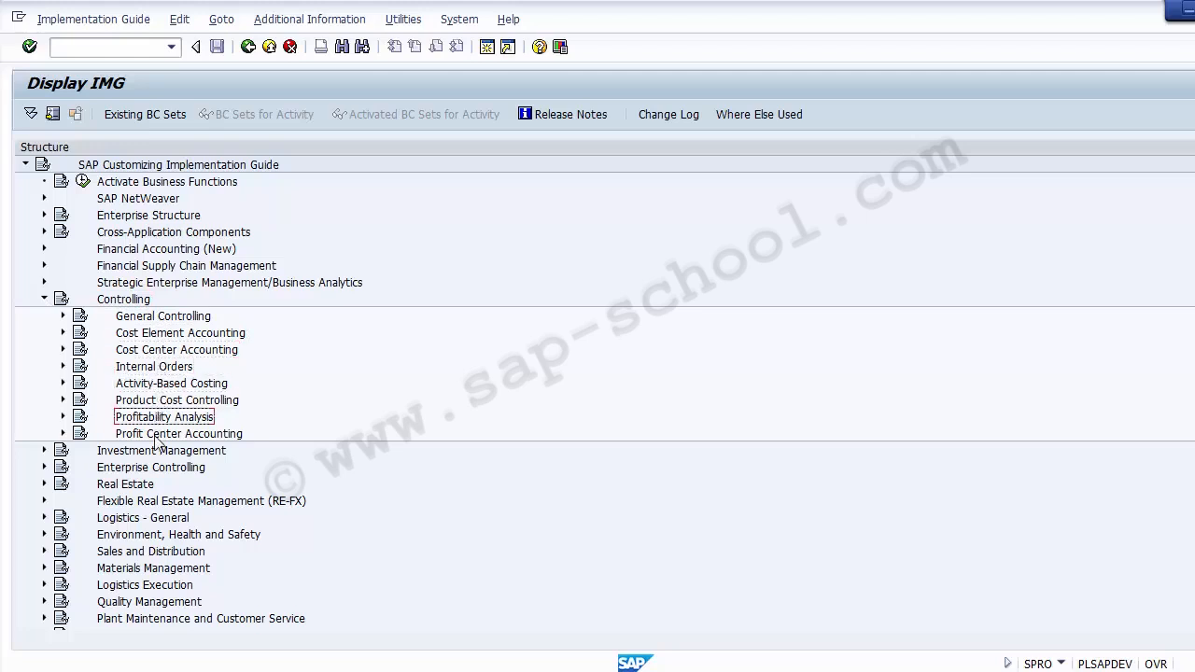
pyautogui.click(157, 433)
pyautogui.click(149, 320)
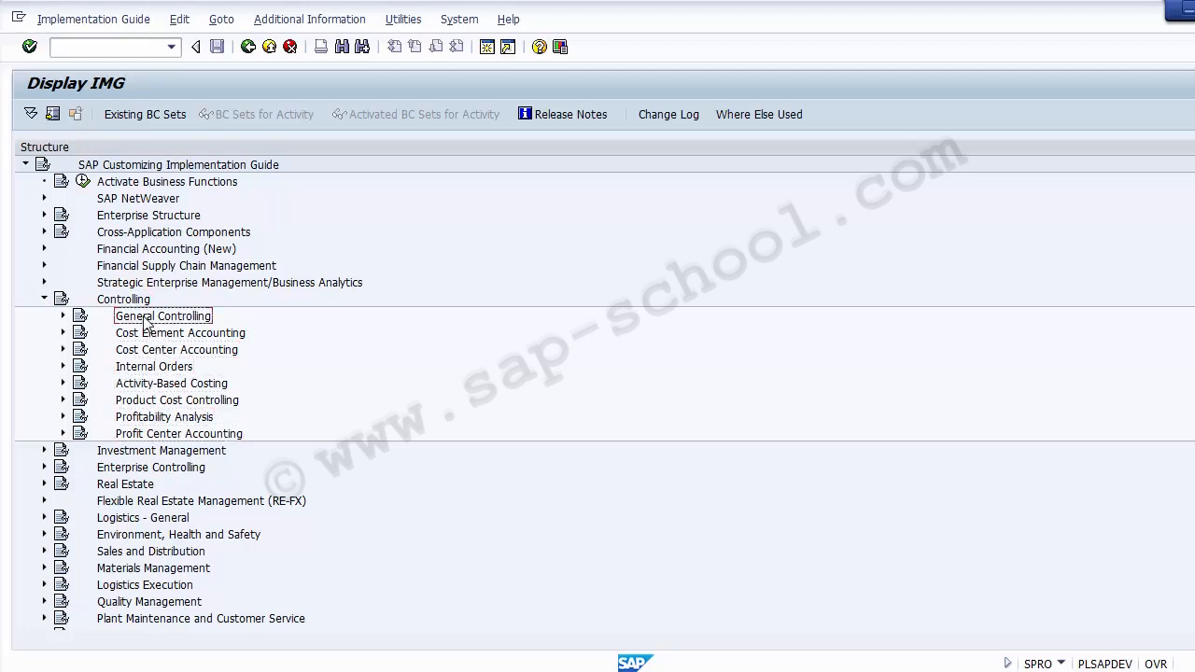
# Collapse and re-expand Controlling, then highlight each sub-area from General Controlling to Profit Center Accounting
pyautogui.click(44, 300)
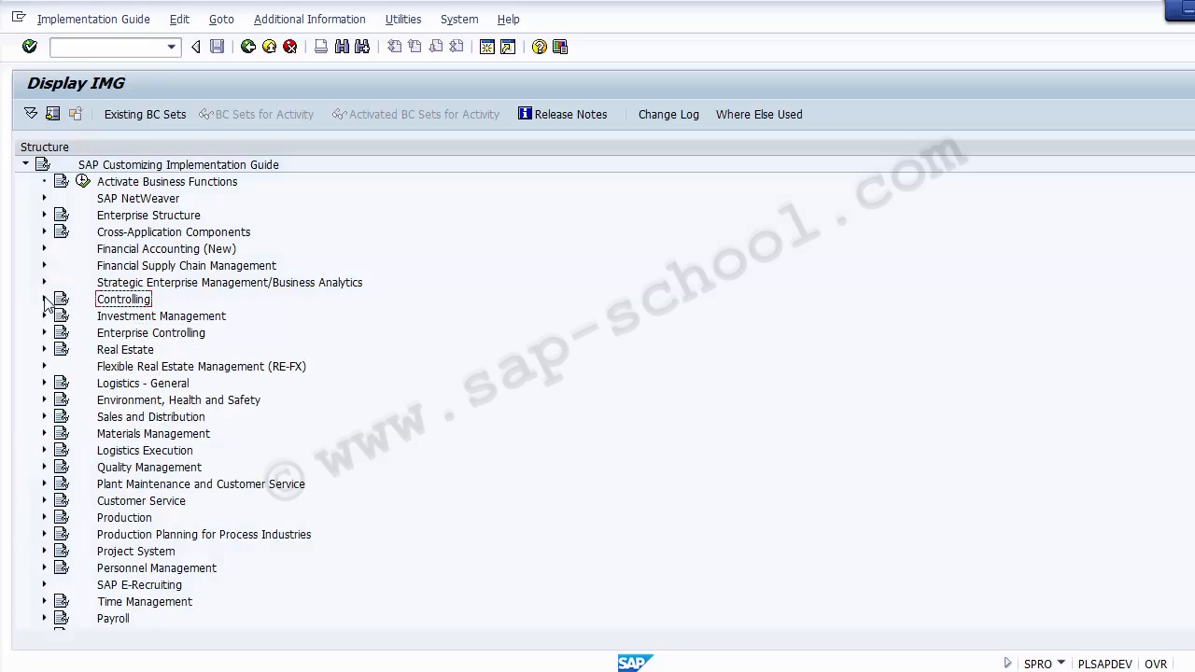
pyautogui.click(44, 300)
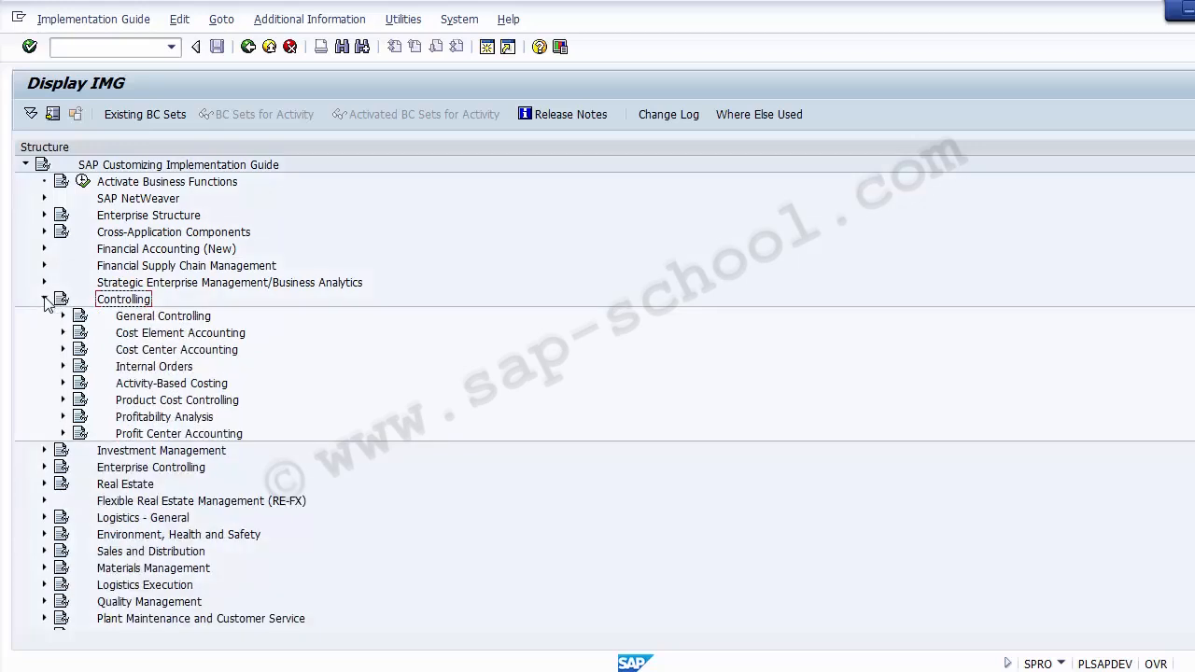
pyautogui.click(148, 316)
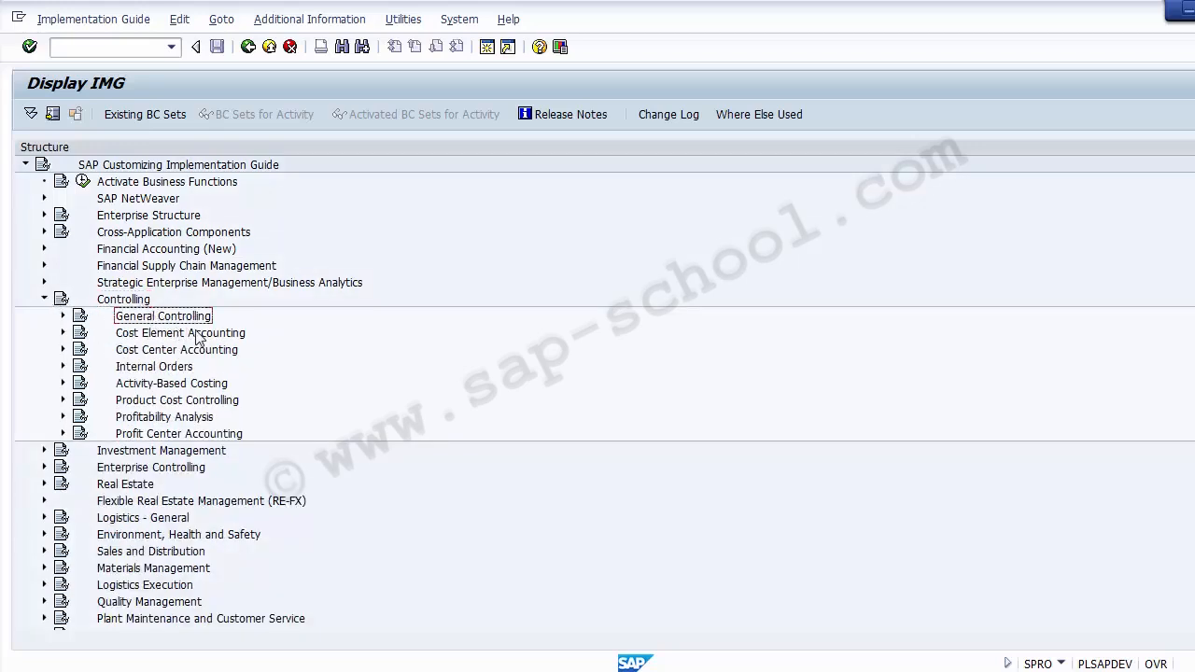
pyautogui.click(198, 334)
pyautogui.click(200, 349)
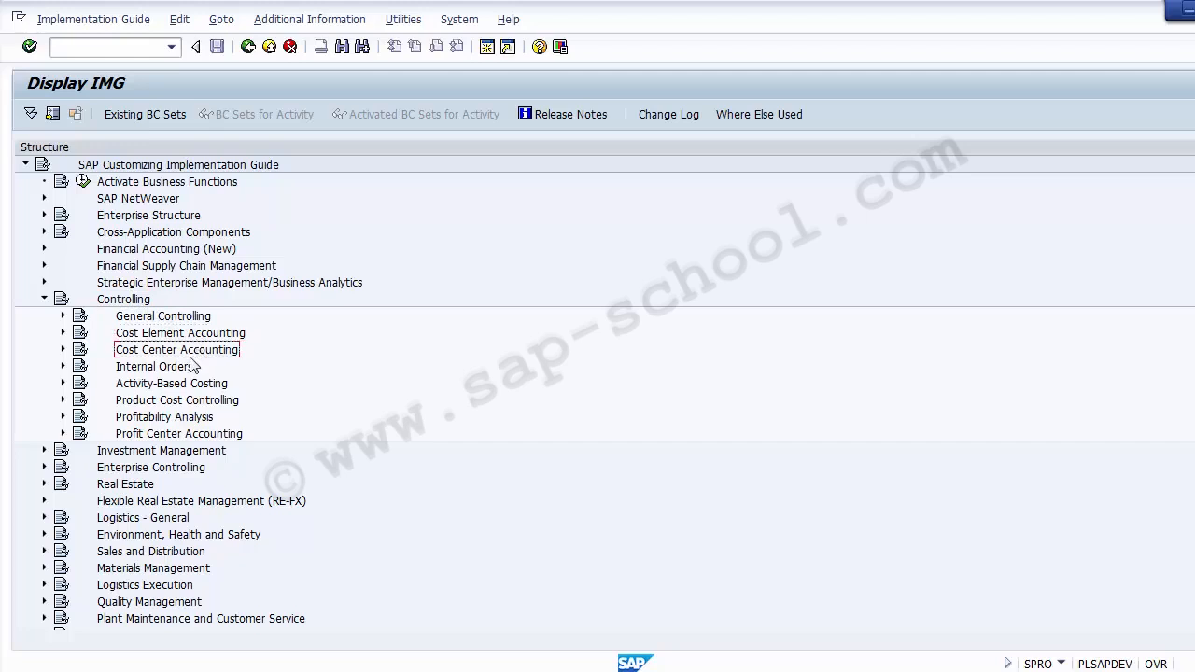
pyautogui.click(178, 368)
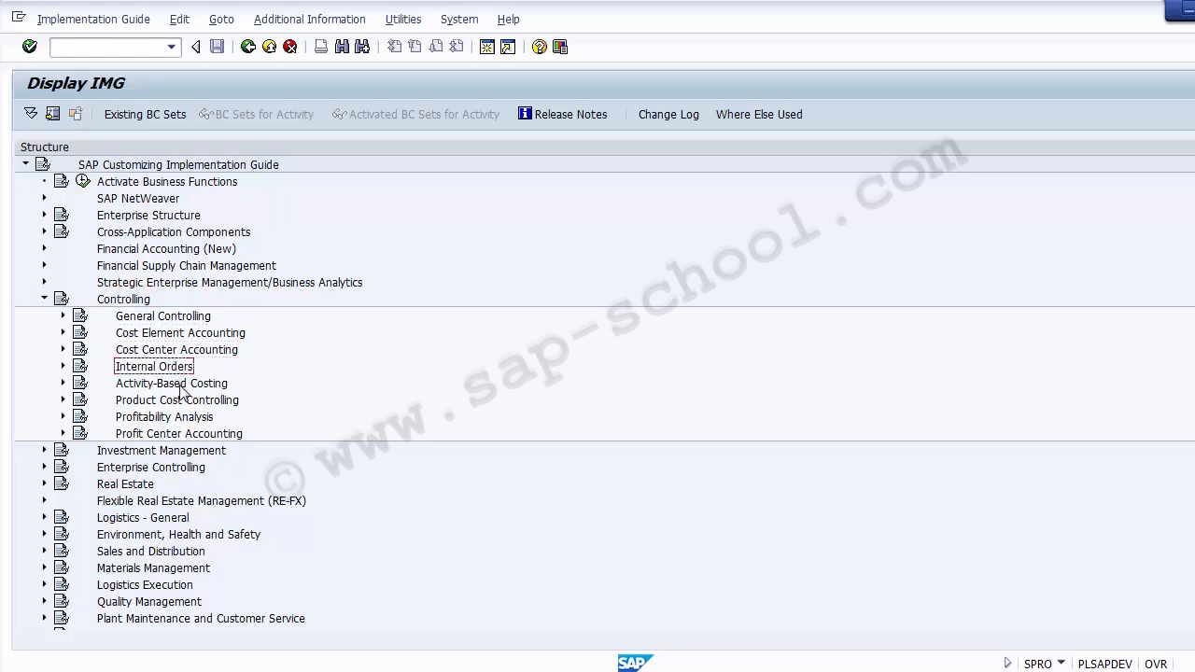
pyautogui.click(185, 385)
pyautogui.click(195, 402)
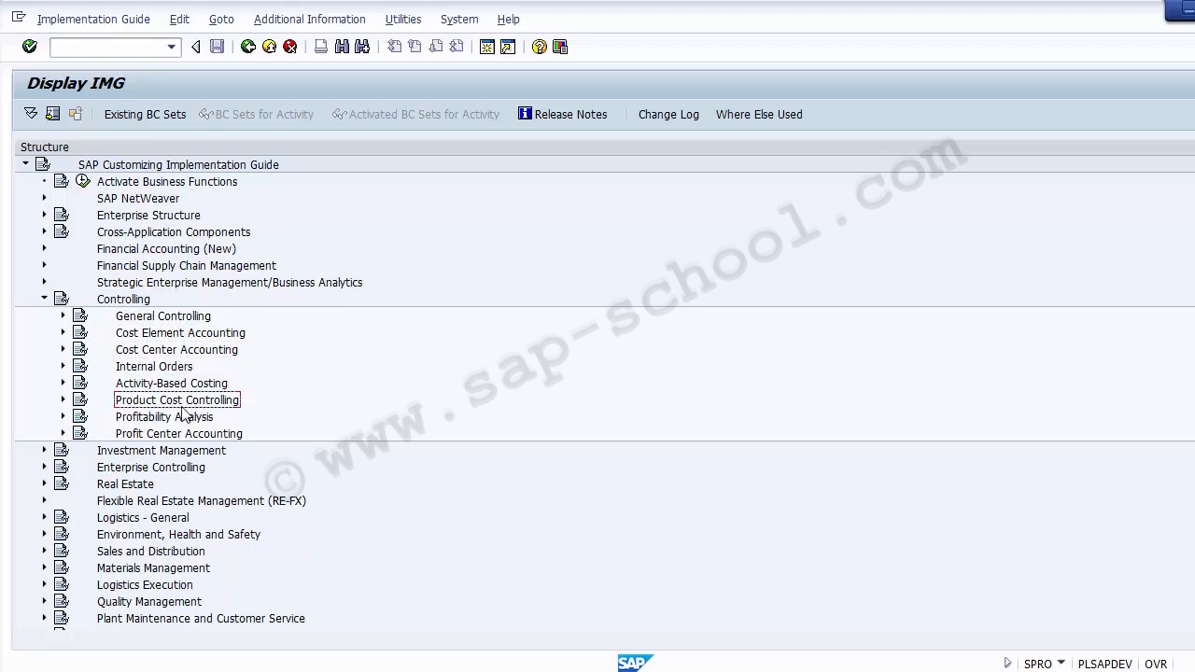
pyautogui.click(169, 418)
pyautogui.click(172, 437)
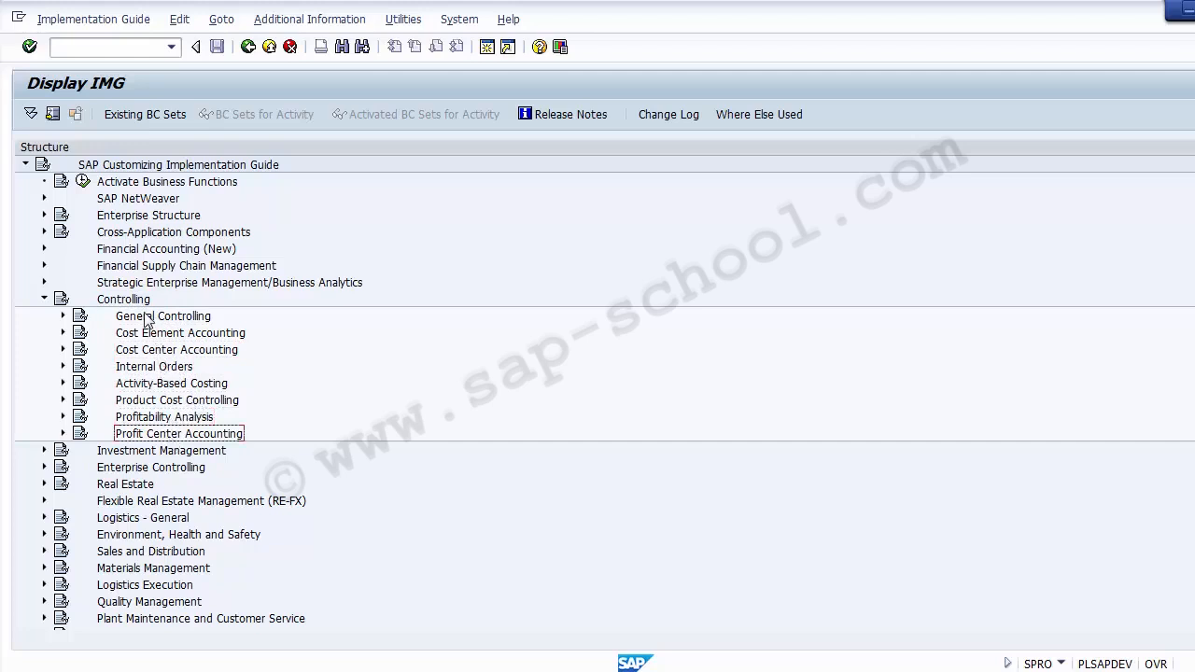
pyautogui.click(146, 317)
pyautogui.click(128, 300)
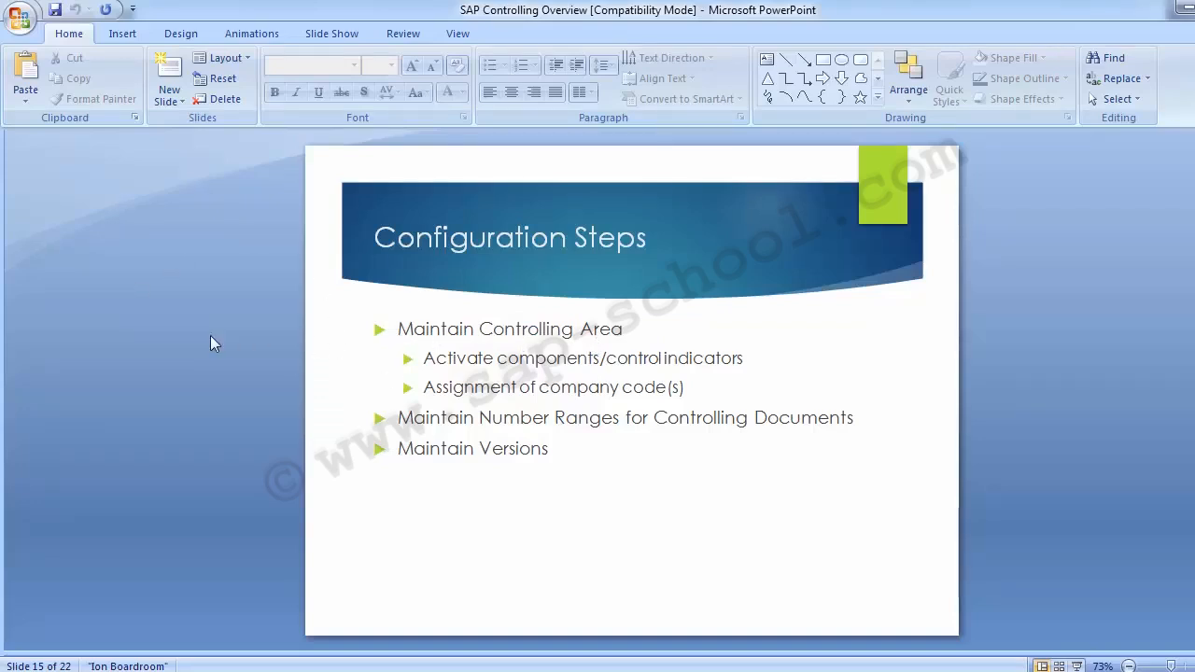
# Advance the deck to the 'Maintain Controlling Area' slide, glance at SAP, and return
pyautogui.press('pagedown')
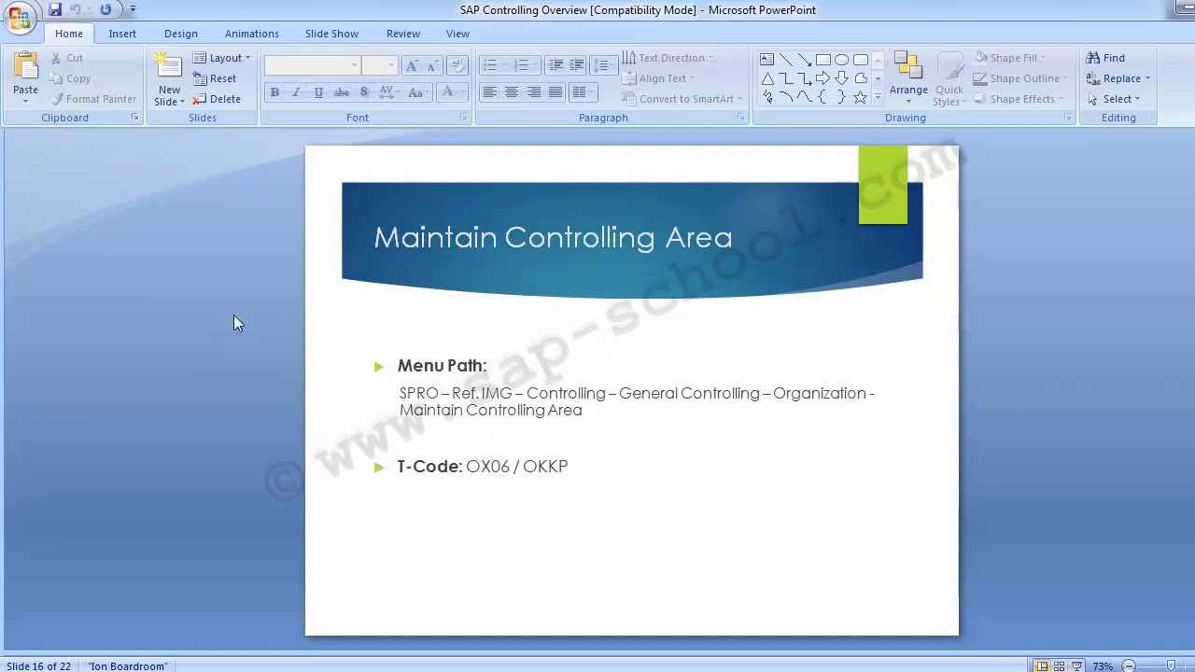
pyautogui.hotkey('alt', 'Tab')
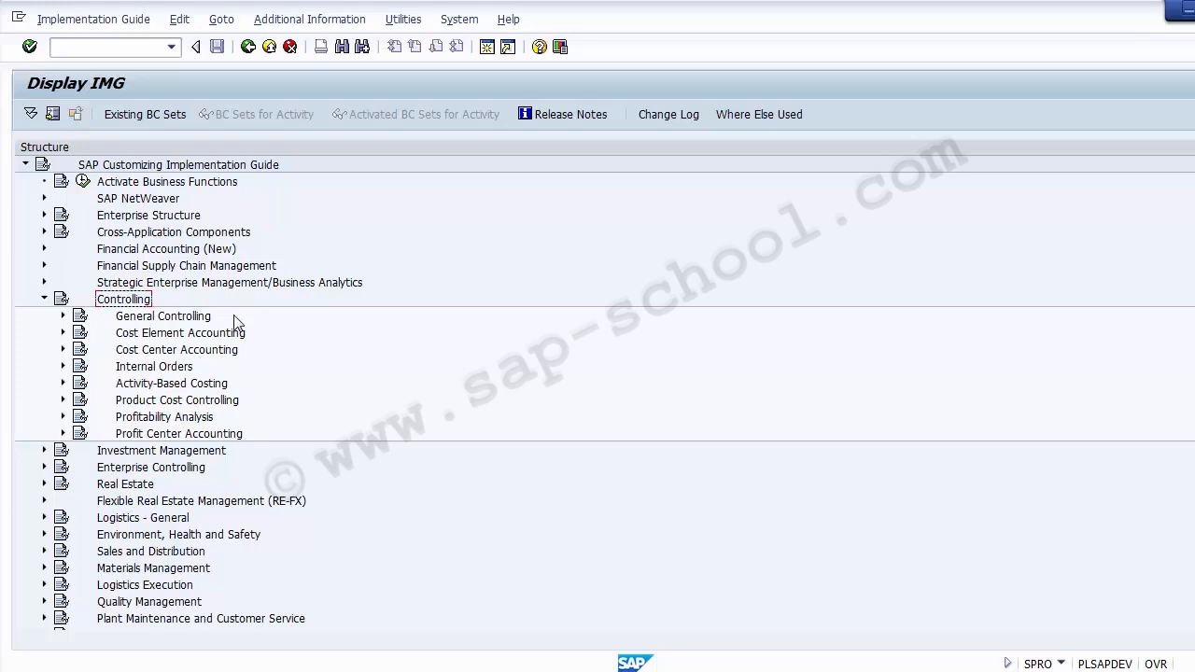
pyautogui.hotkey('alt', 'Tab')
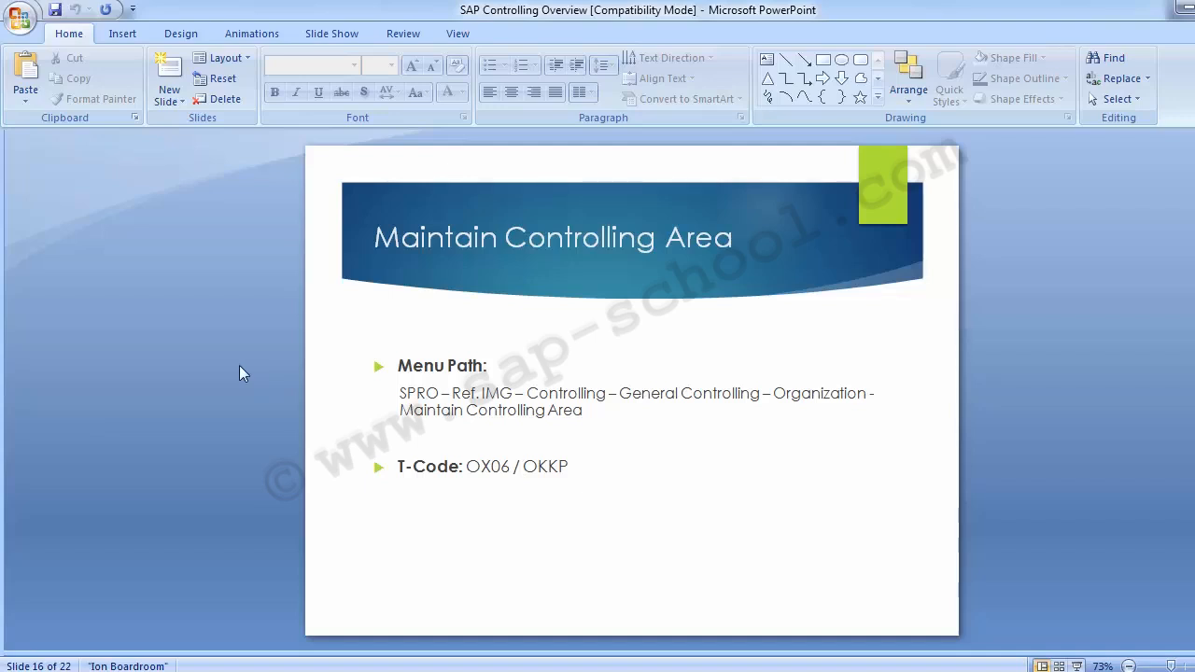
# Bring the SAP Display IMG tree back in front of the presentation
pyautogui.hotkey('alt', 'Tab')
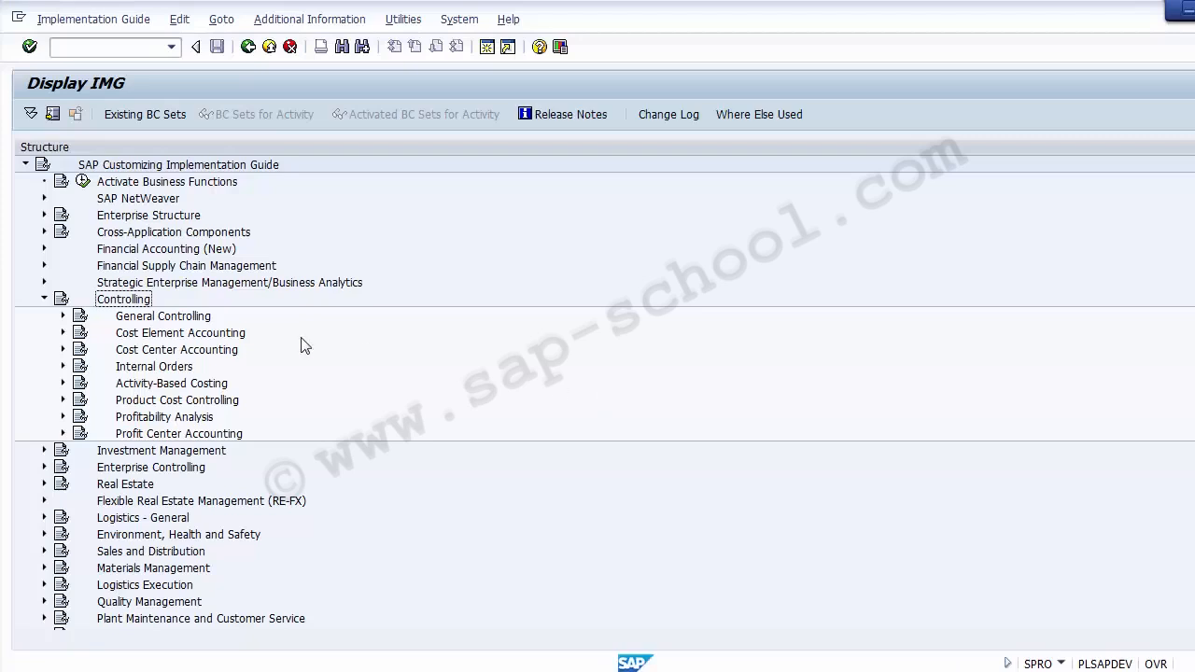
# Select General Controlling at the top of the expanded Controlling branch
pyautogui.click(154, 317)
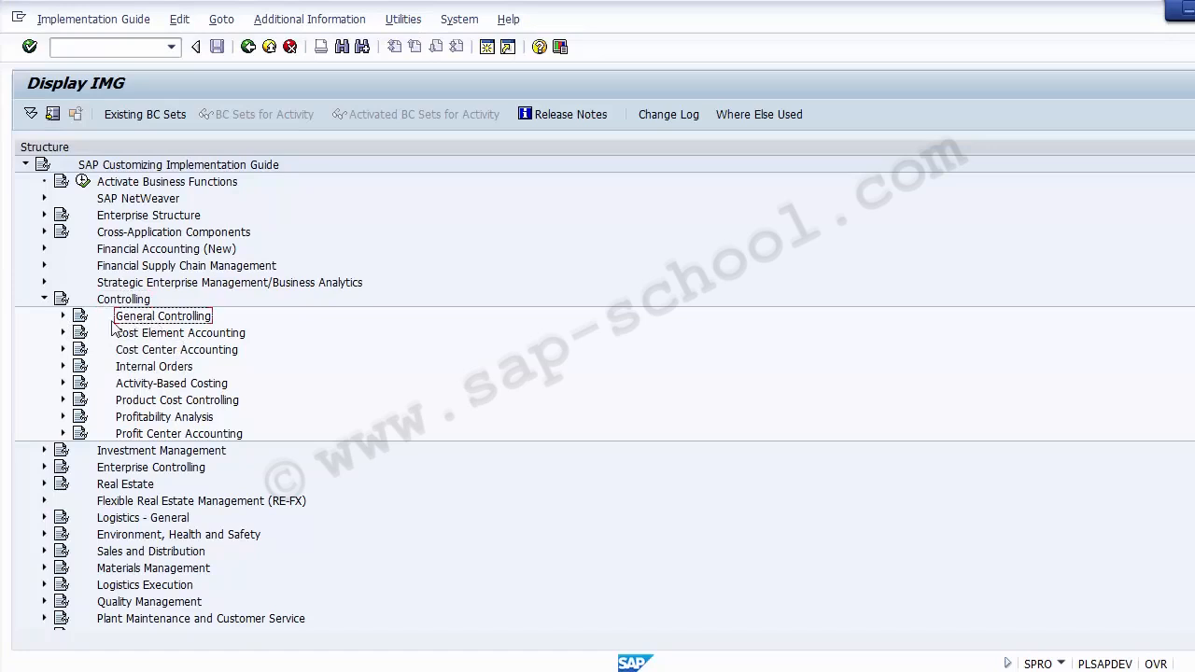
# Expand General Controlling > Organization and highlight Maintain Controlling Area, Number Ranges and Versions
pyautogui.click(63, 316)
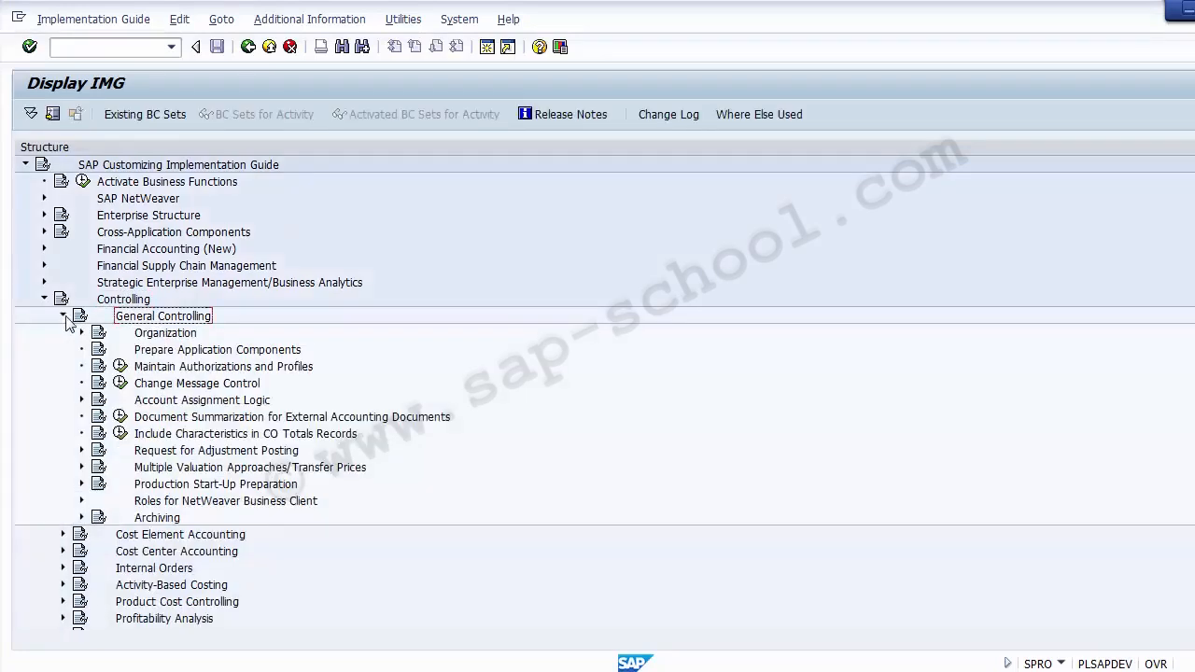
pyautogui.click(165, 334)
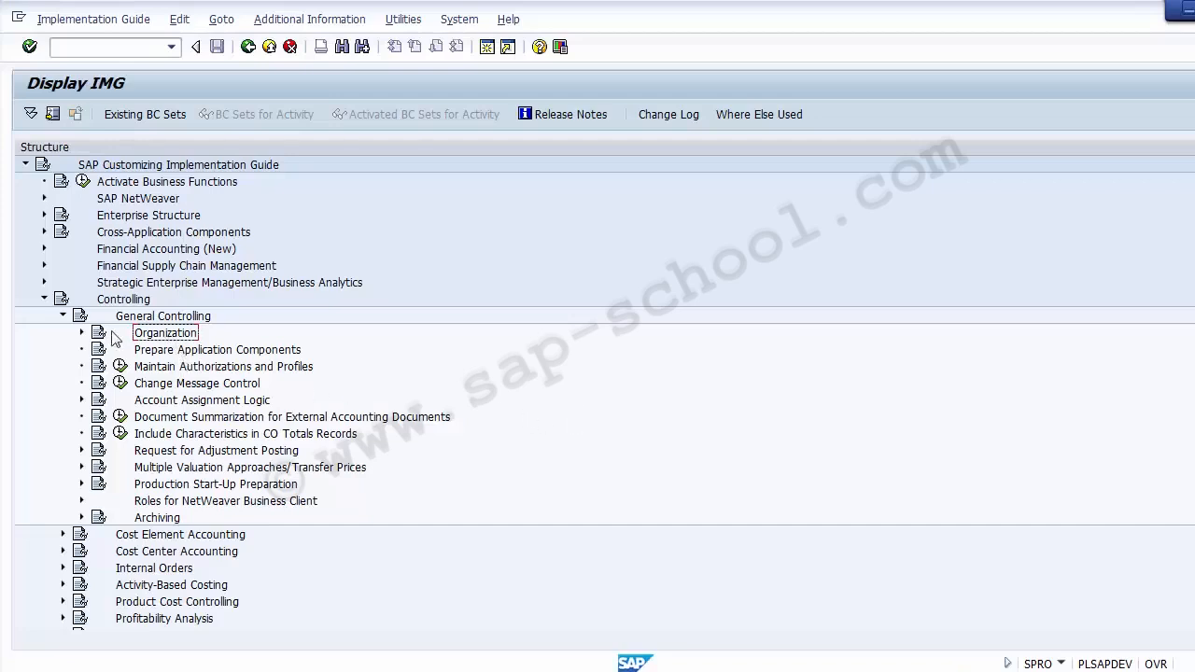
pyautogui.click(81, 334)
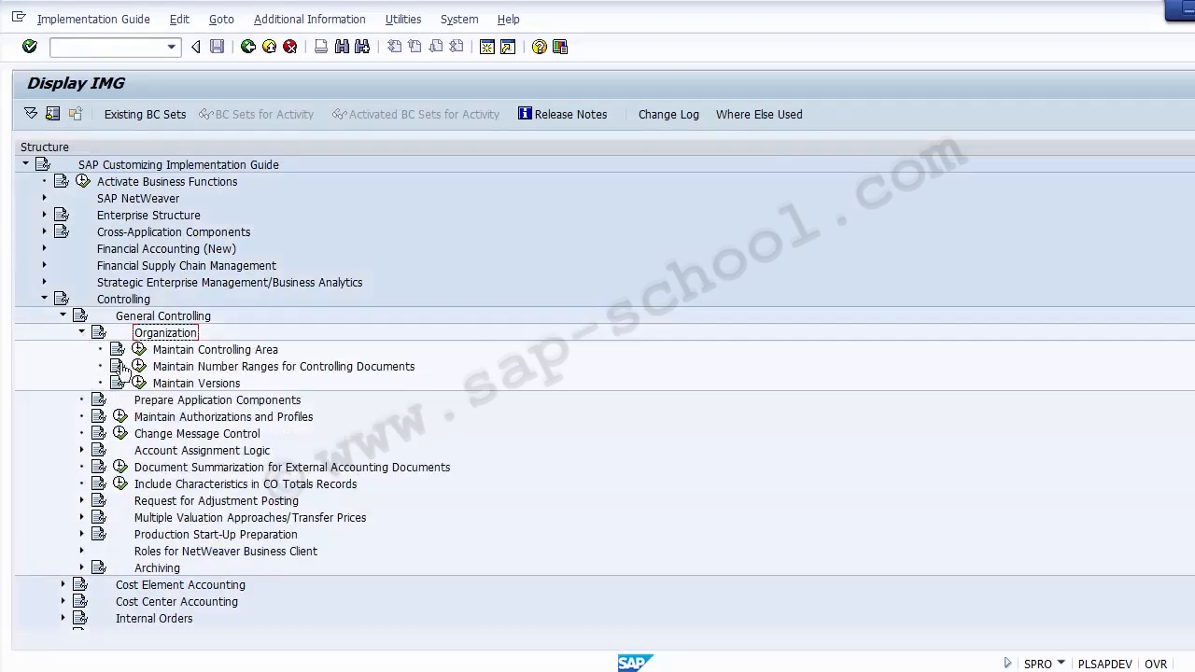
pyautogui.click(200, 355)
pyautogui.click(200, 369)
pyautogui.click(200, 384)
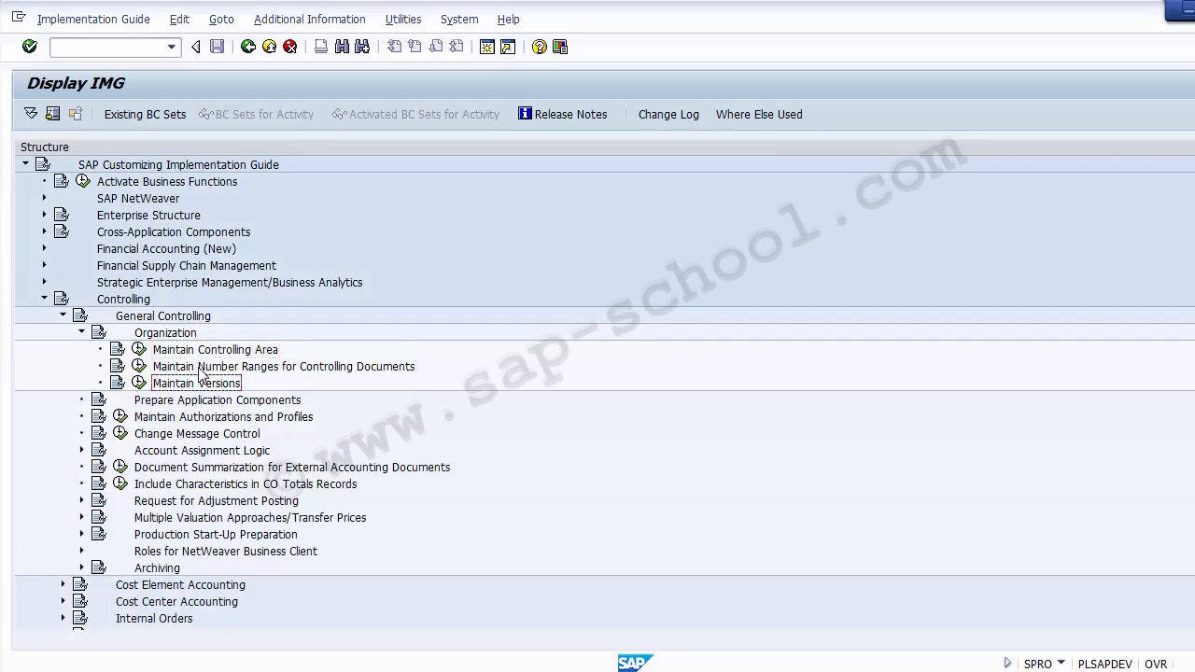
pyautogui.click(196, 367)
pyautogui.click(196, 353)
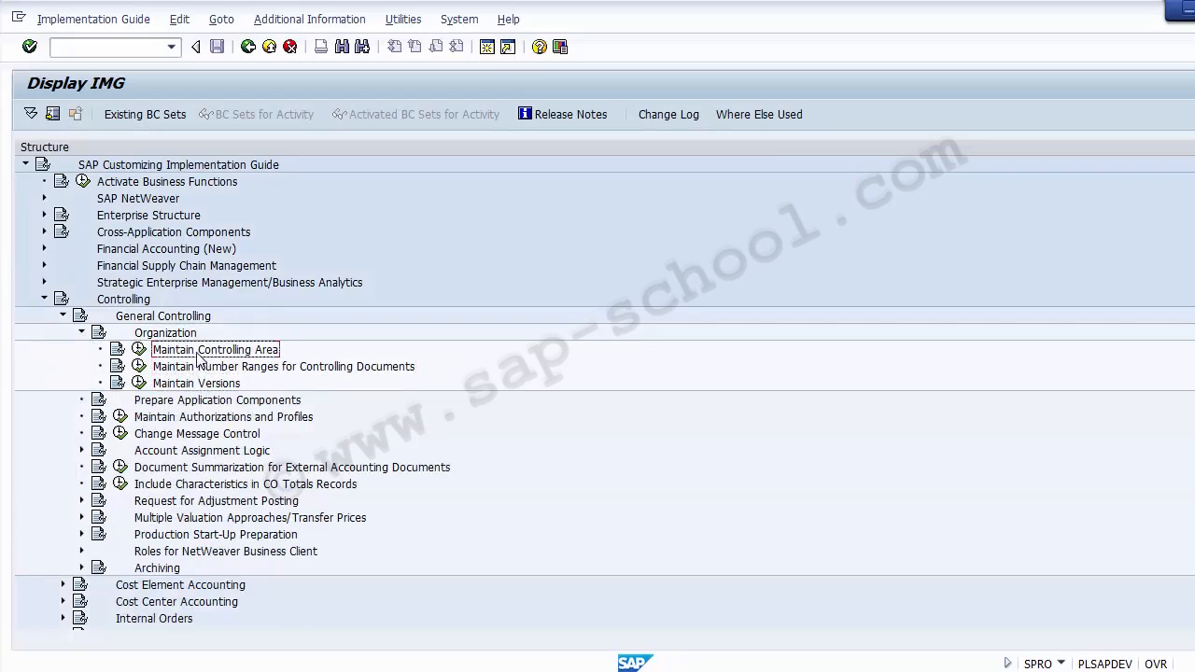
pyautogui.hotkey('alt', 'Tab')
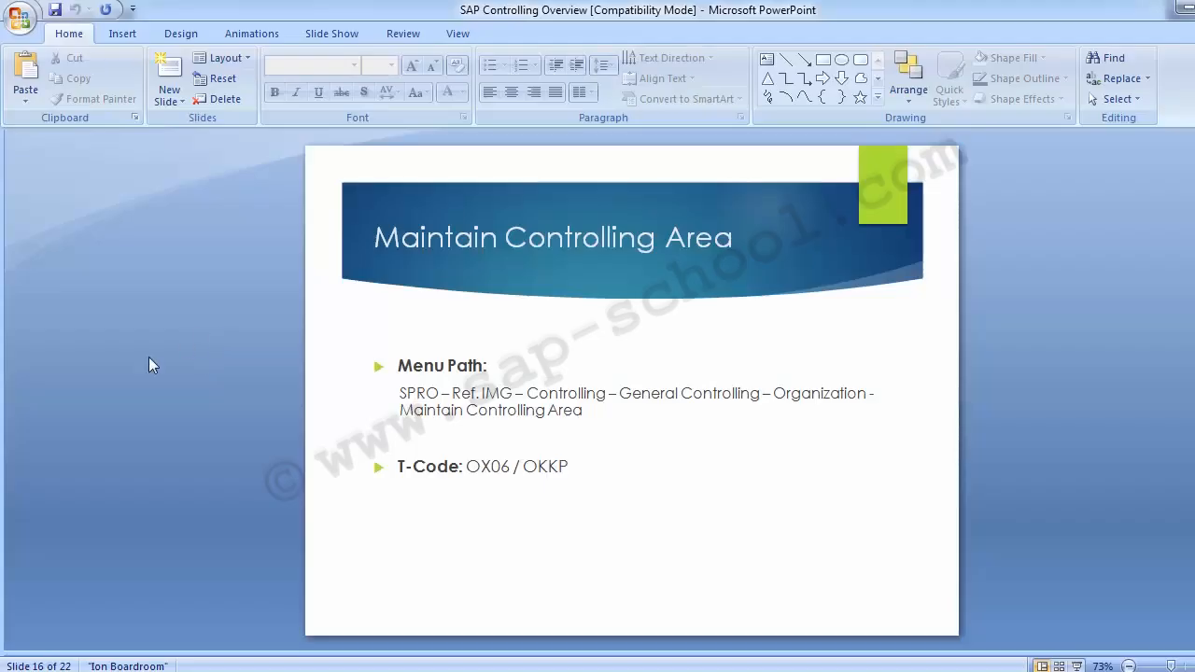
# Step the deck back to slide 15, 'Configuration Steps', and return to SAP
pyautogui.press('pageup')
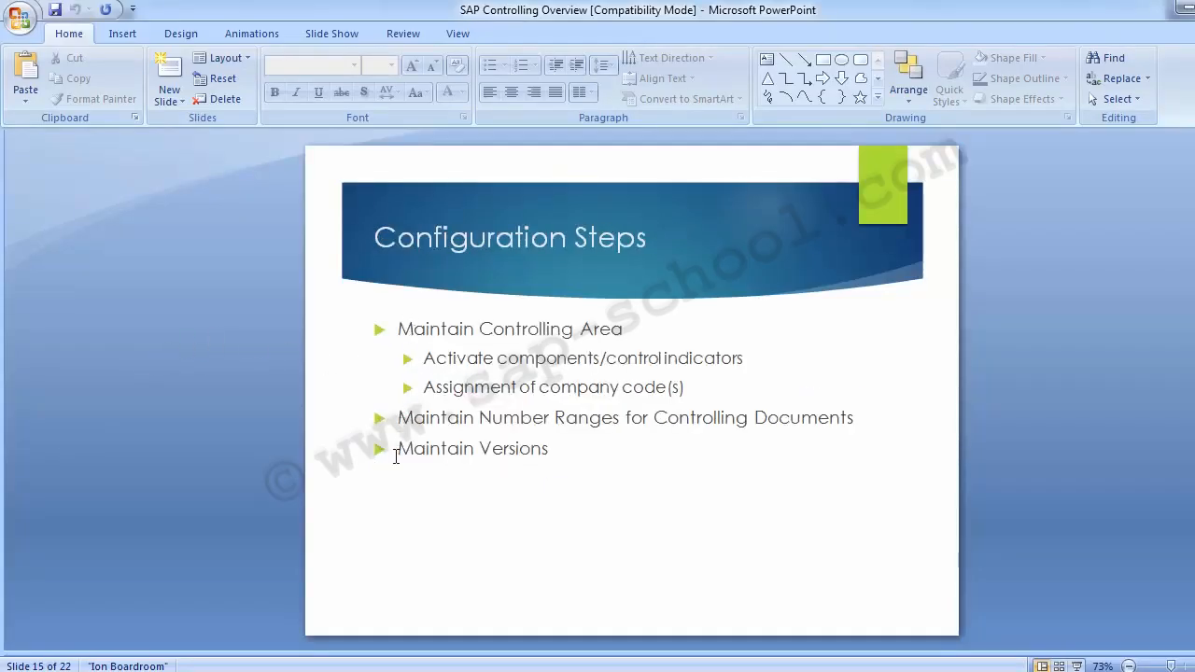
pyautogui.hotkey('alt', 'Tab')
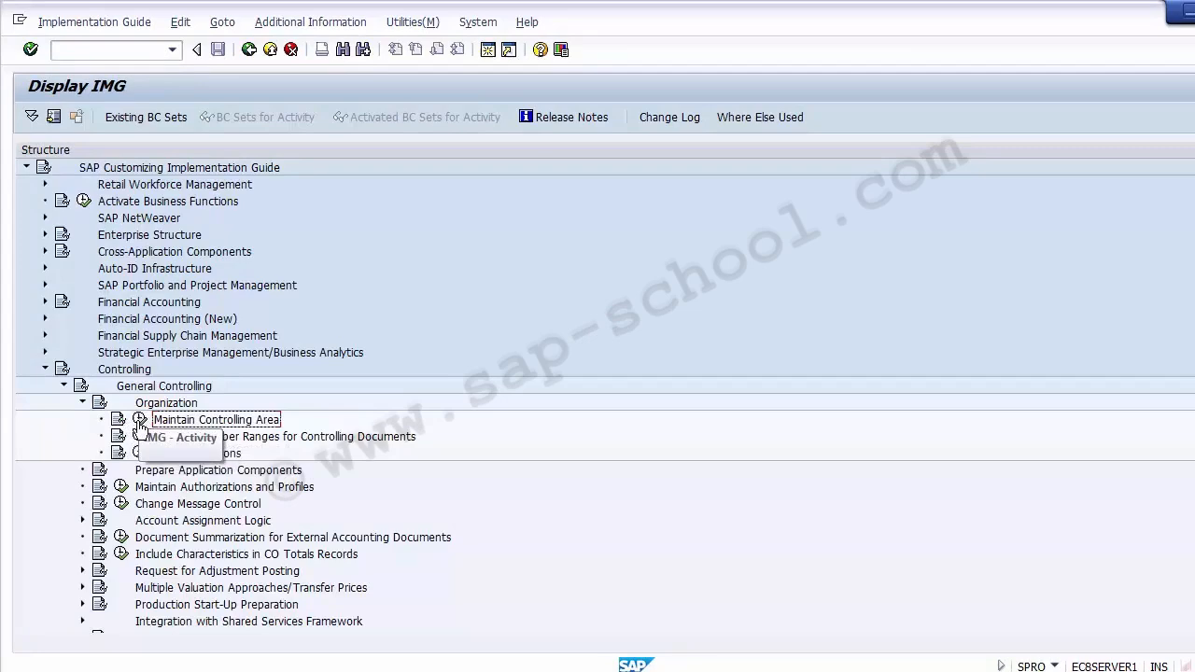
# Execute the Maintain Controlling Area customizing activity from the Organization node
pyautogui.click(139, 422)
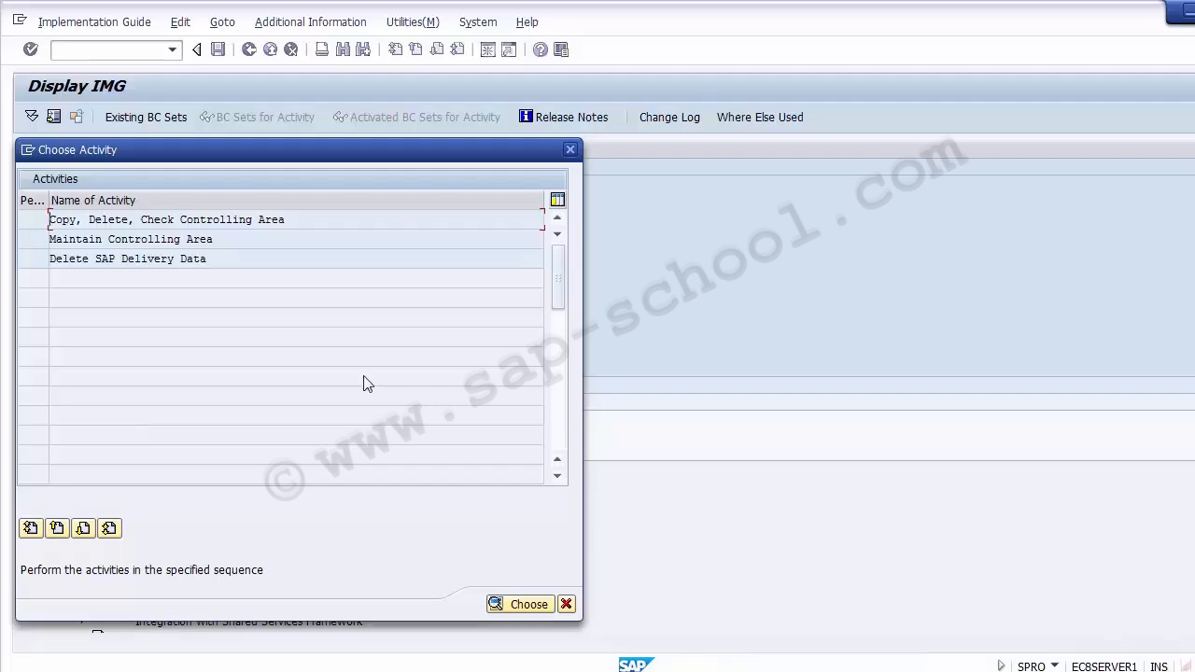
# Start 'Maintain Controlling Area' from the Choose Activity dialog to list existing controlling areas
pyautogui.click(56, 239)
pyautogui.moveTo(224, 239); pyautogui.dragTo(47, 233)
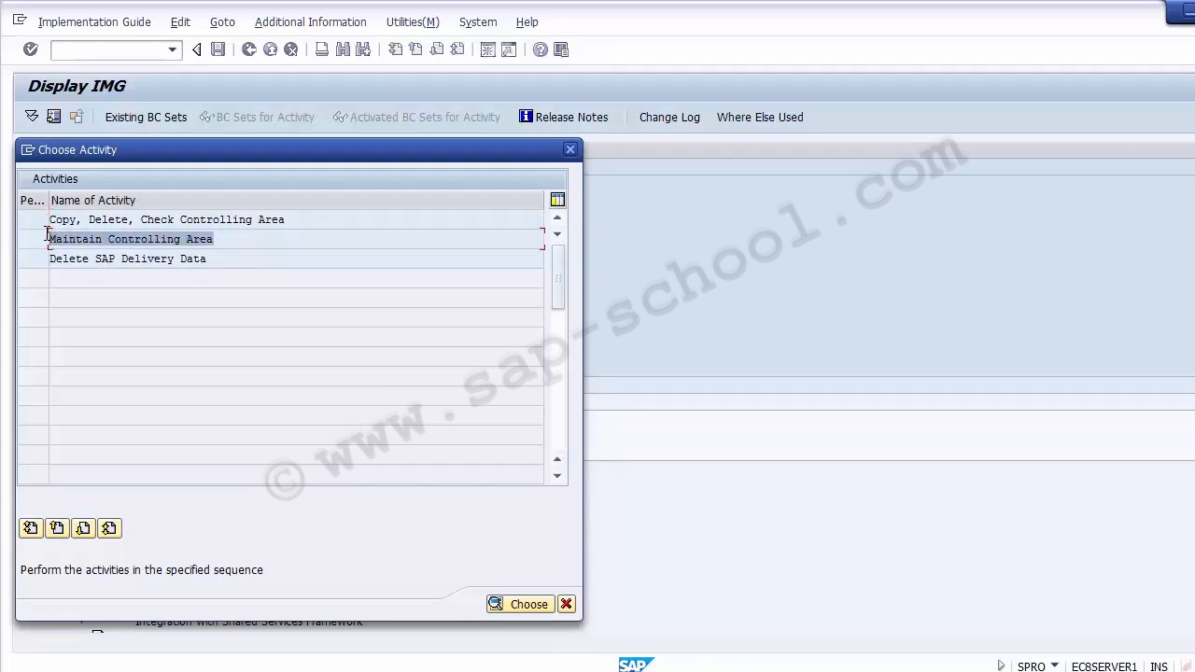
pyautogui.click(62, 239)
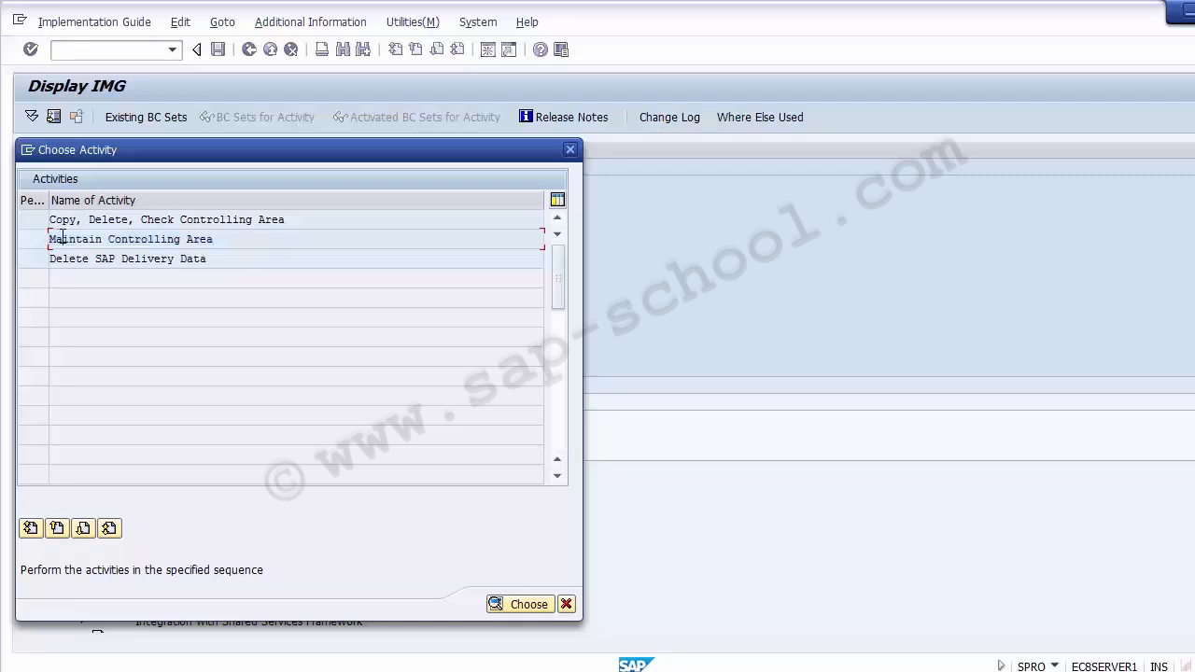
pyautogui.doubleClick(118, 242)
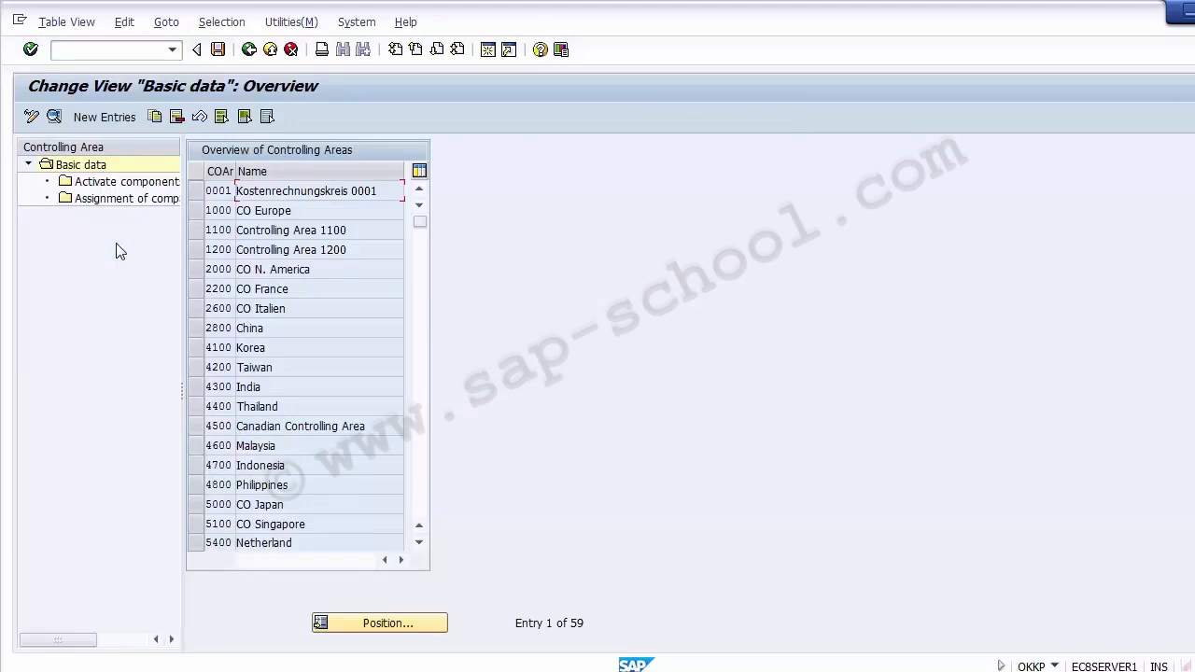
# Start a new controlling area entry and look over its blank code, name and Person Responsible fields
pyautogui.click(100, 121)
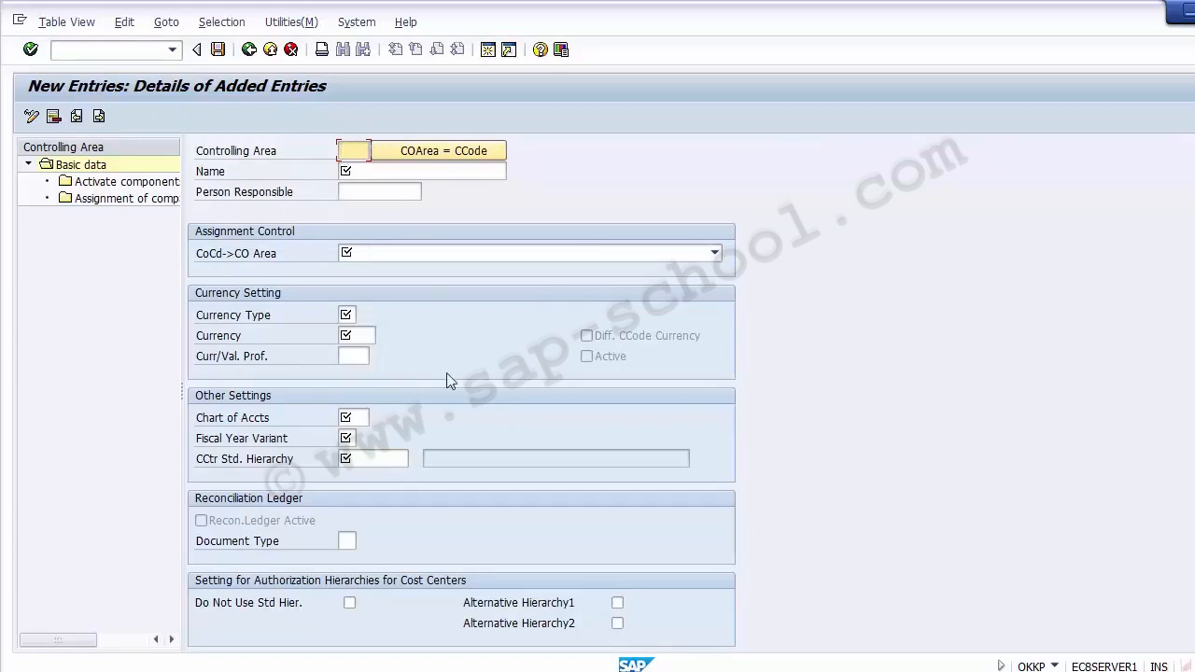
pyautogui.click(133, 356)
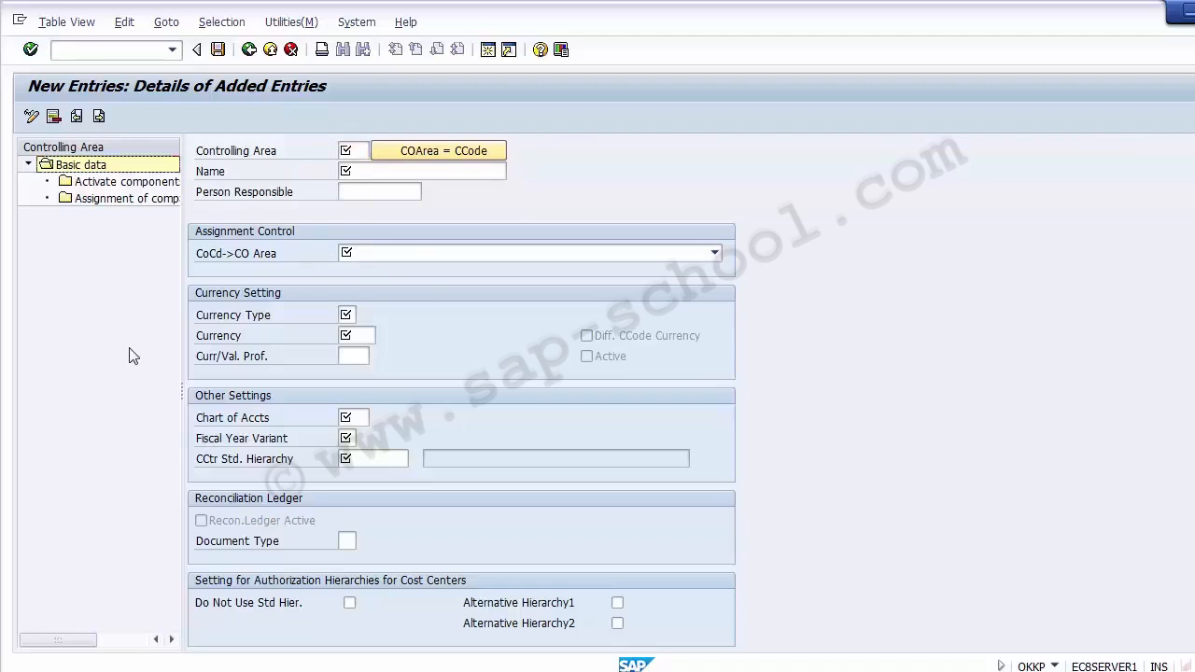
pyautogui.click(343, 151)
pyautogui.click(344, 171)
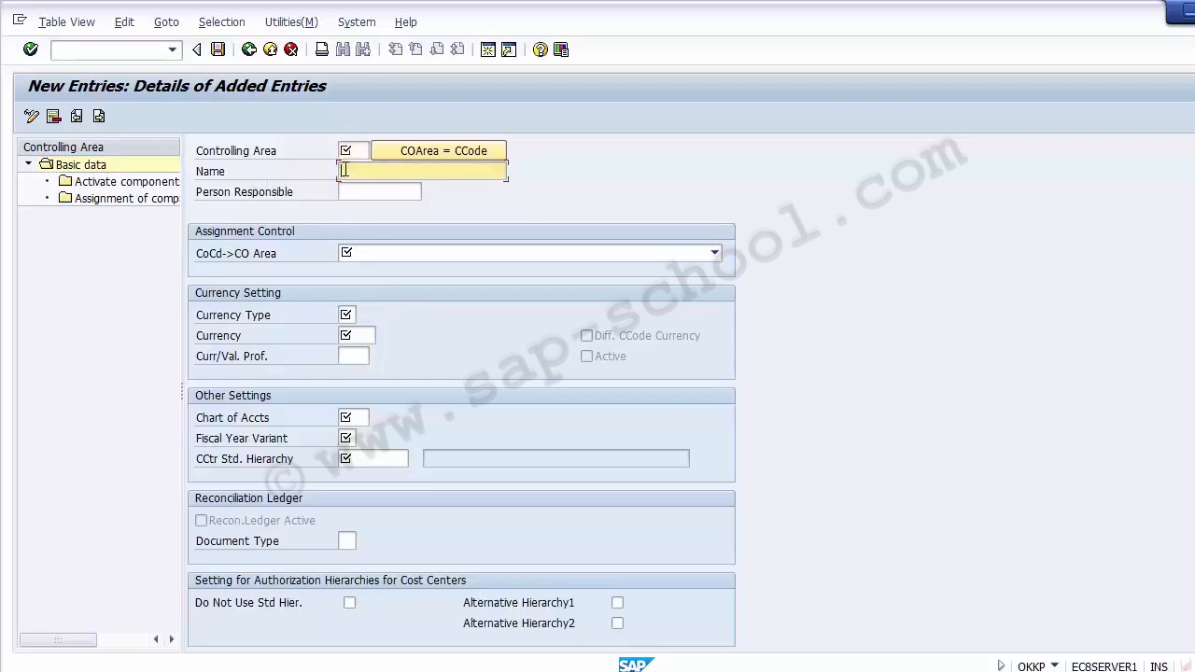
pyautogui.click(345, 189)
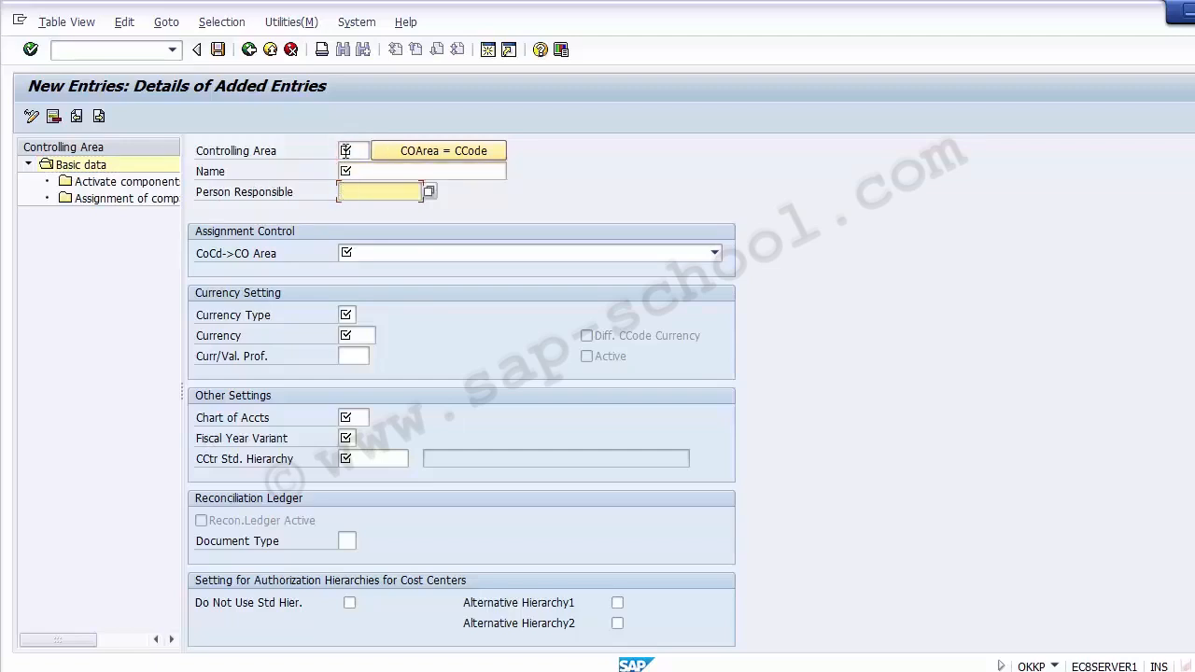
pyautogui.click(343, 150)
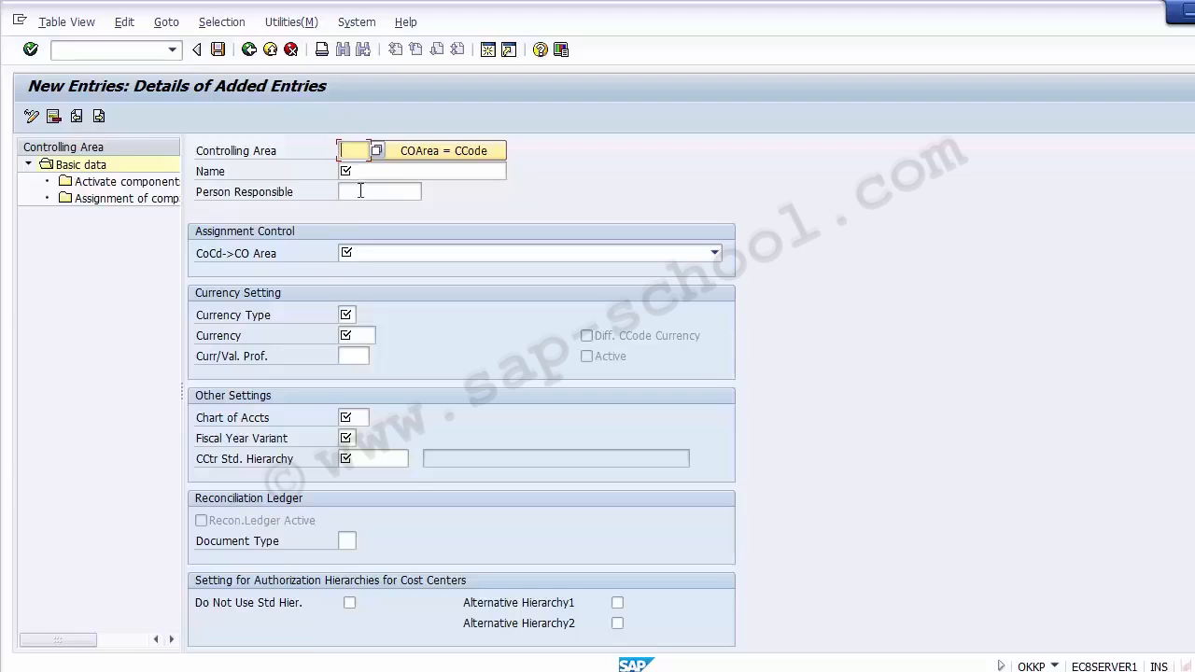
pyautogui.click(360, 192)
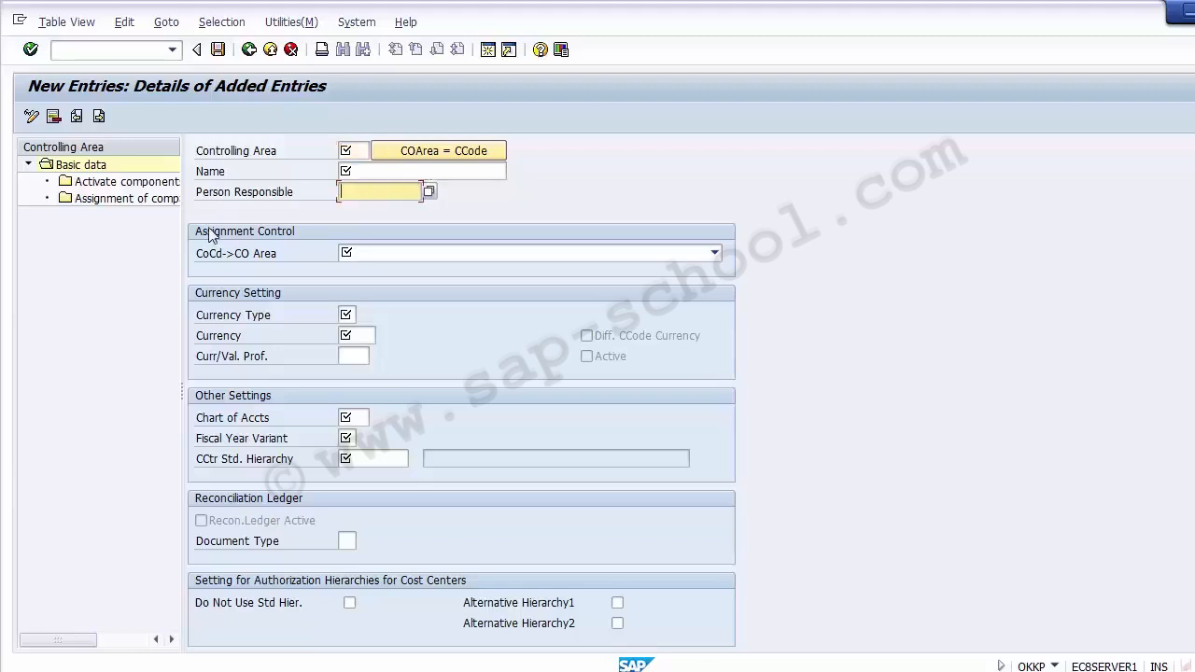
pyautogui.click(100, 411)
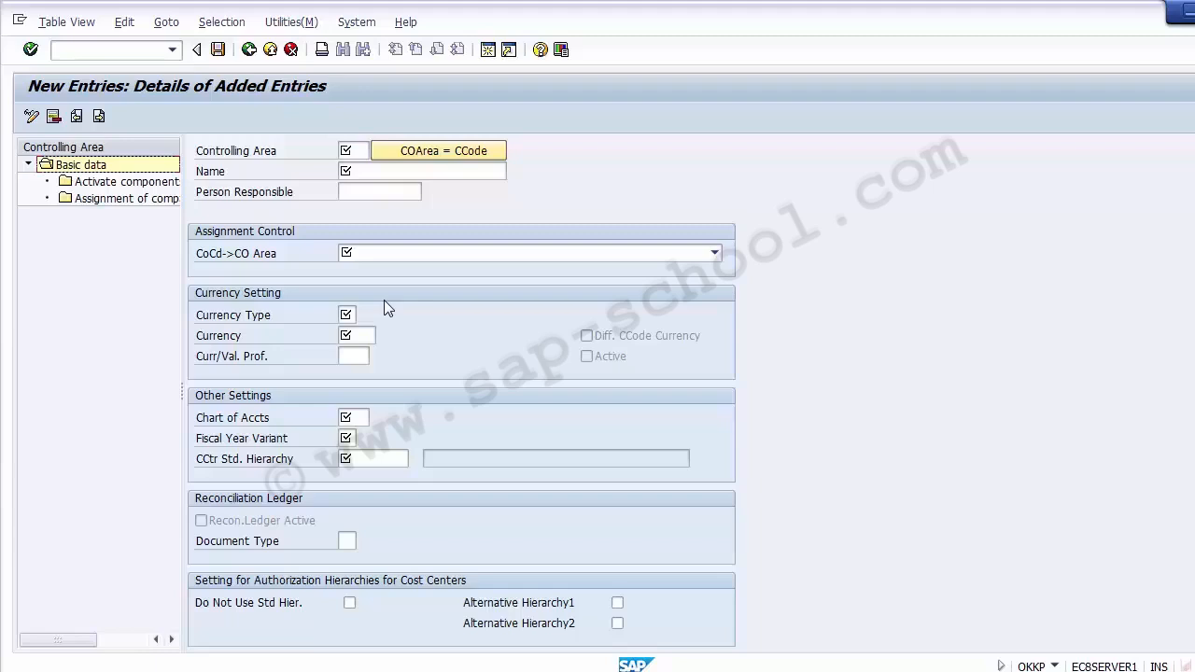
pyautogui.click(354, 152)
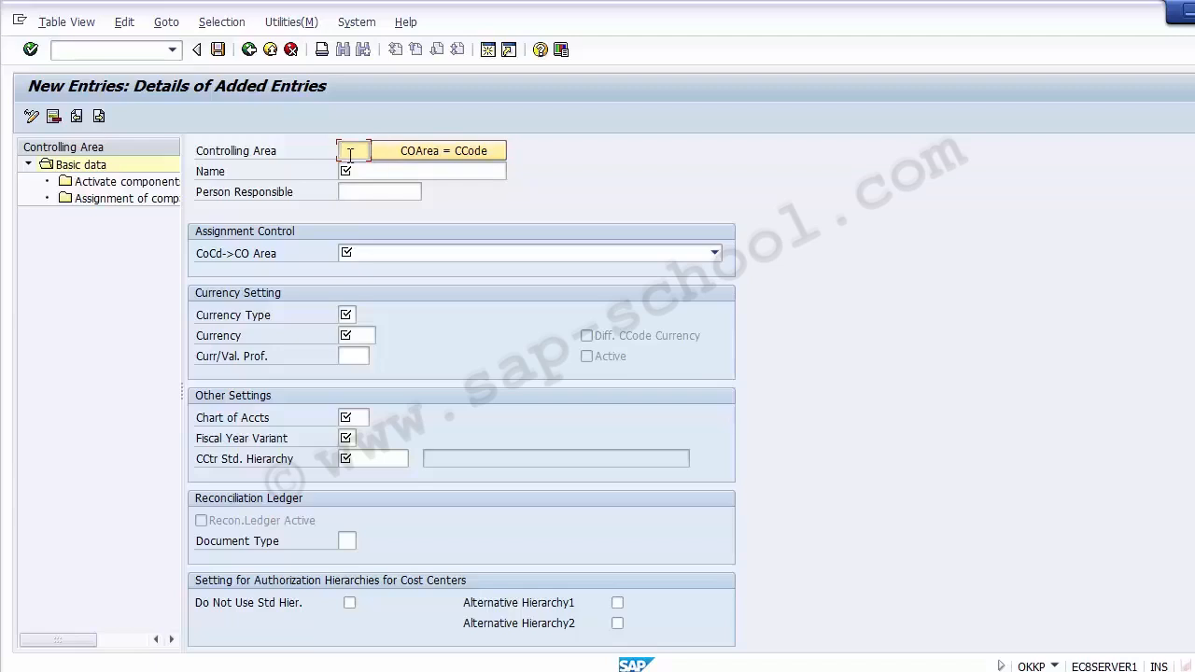
# Enter controlling area code 1200 and name it 'Controlling Area for 1200'
pyautogui.write('1200')
pyautogui.click(367, 170)
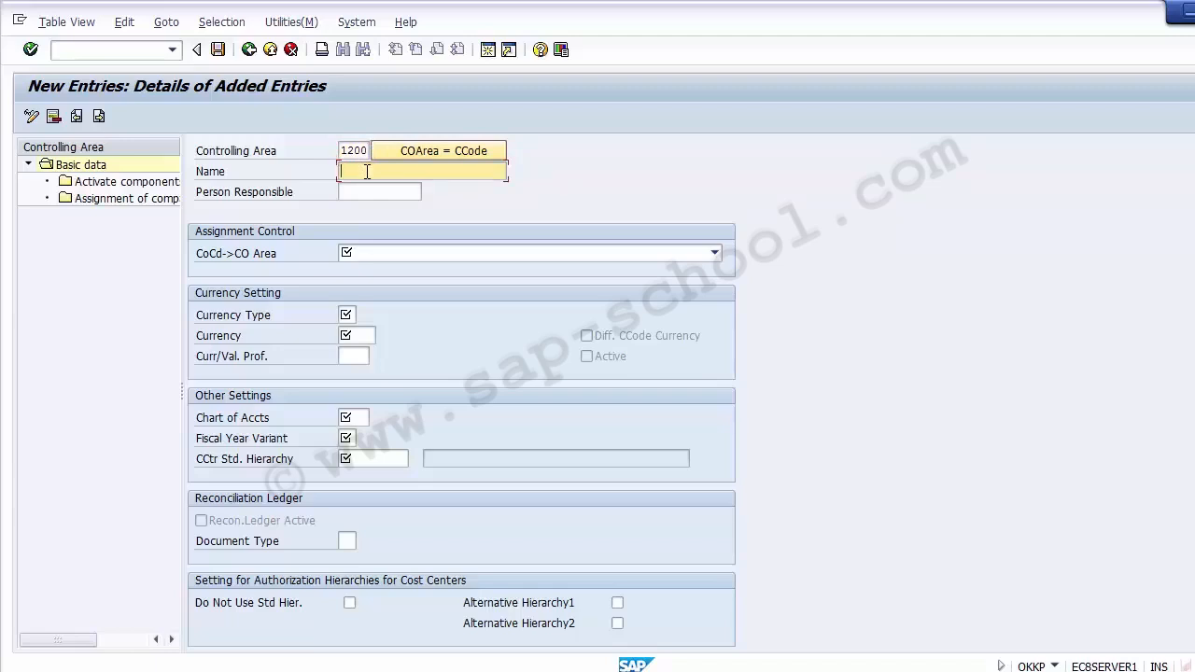
pyautogui.write('Con')
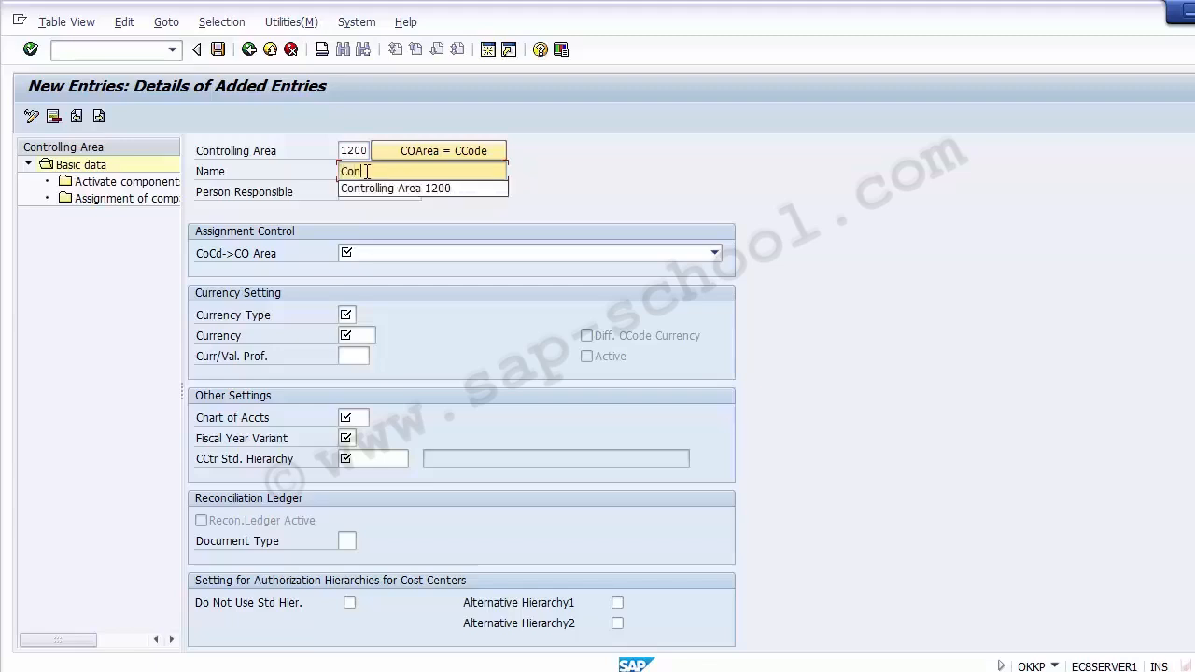
pyautogui.write('trolling')
pyautogui.click(420, 188)
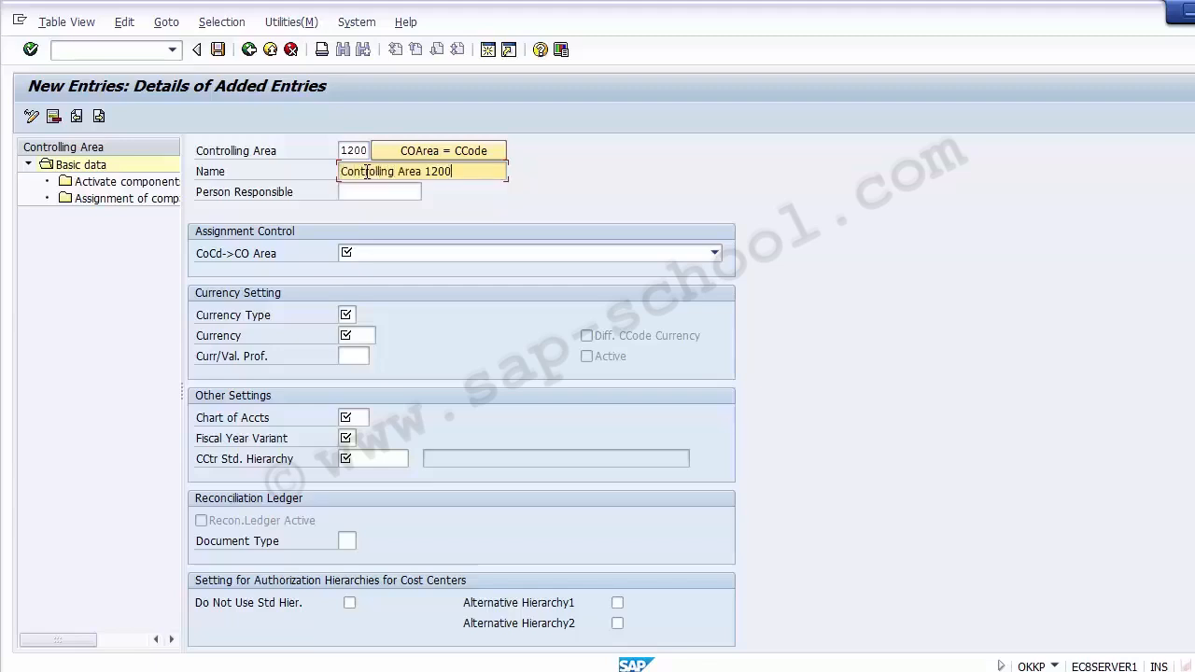
pyautogui.click(425, 169)
pyautogui.write('for')
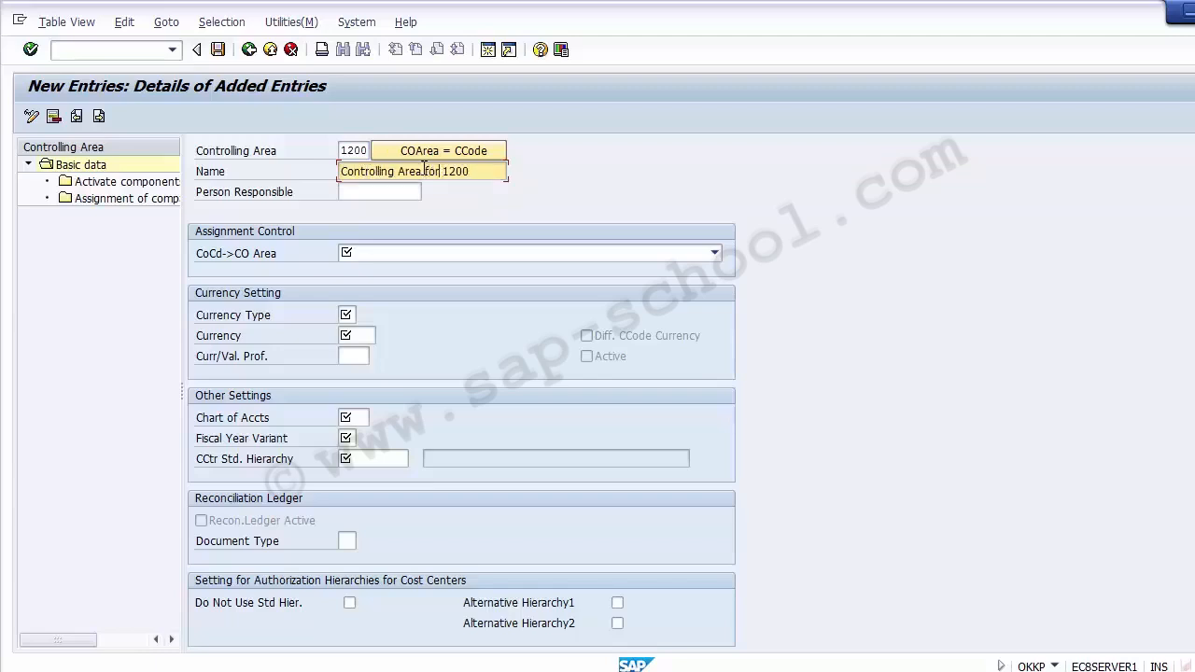
pyautogui.press('Left')
pyautogui.press('Right')
pyautogui.click(489, 170)
pyautogui.moveTo(481, 172); pyautogui.dragTo(331, 177)
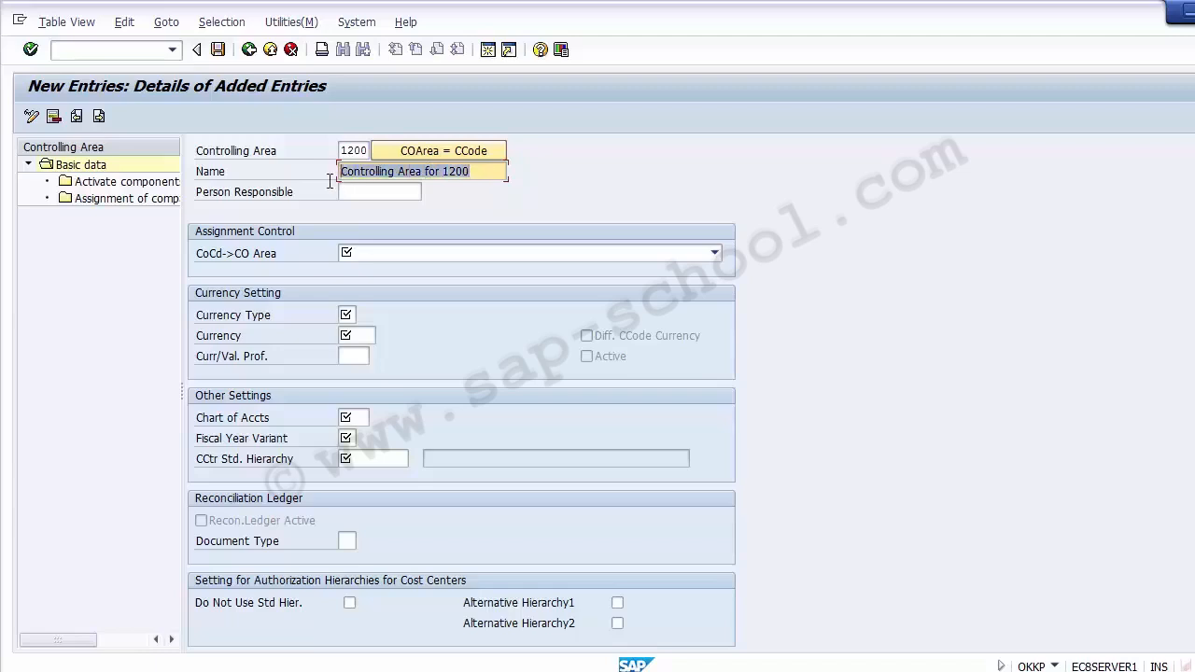
pyautogui.click(363, 191)
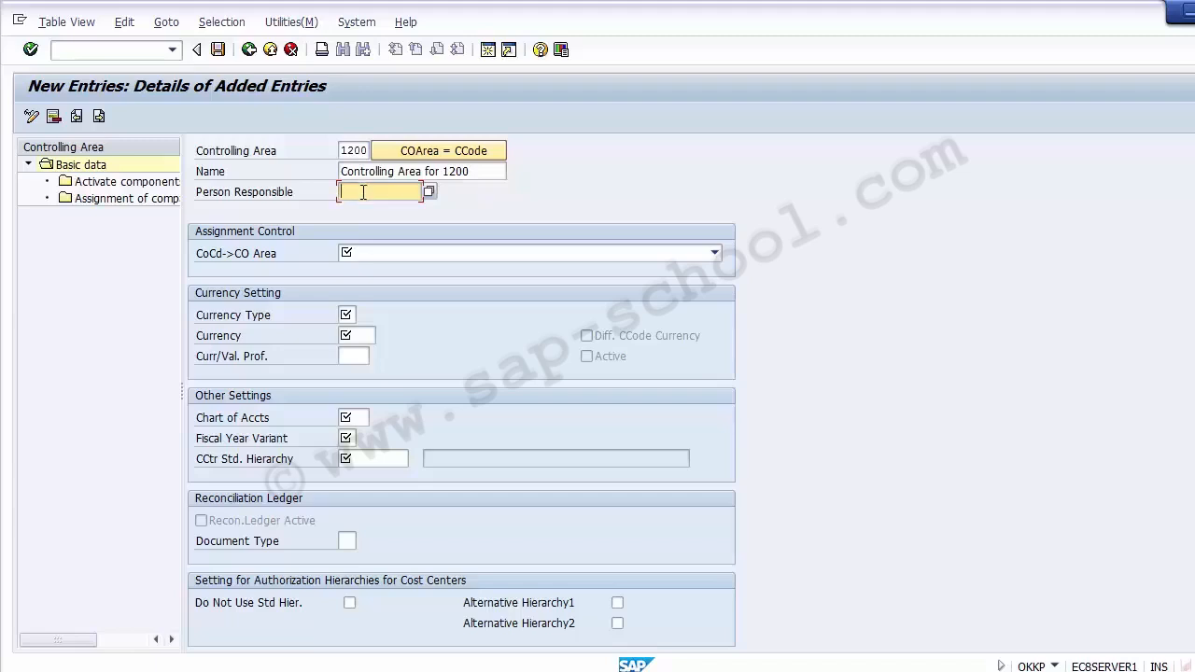
# Fill in the responsible person's name in the Person Responsible field of controlling area 1200
pyautogui.click(353, 356)
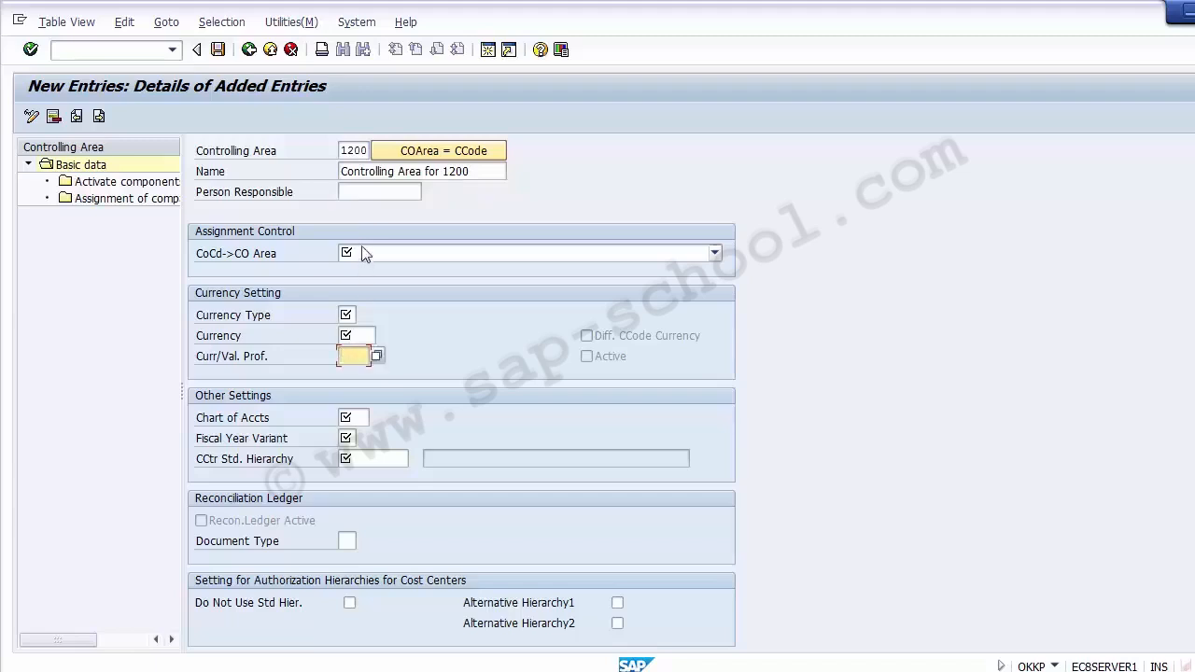
pyautogui.click(343, 193)
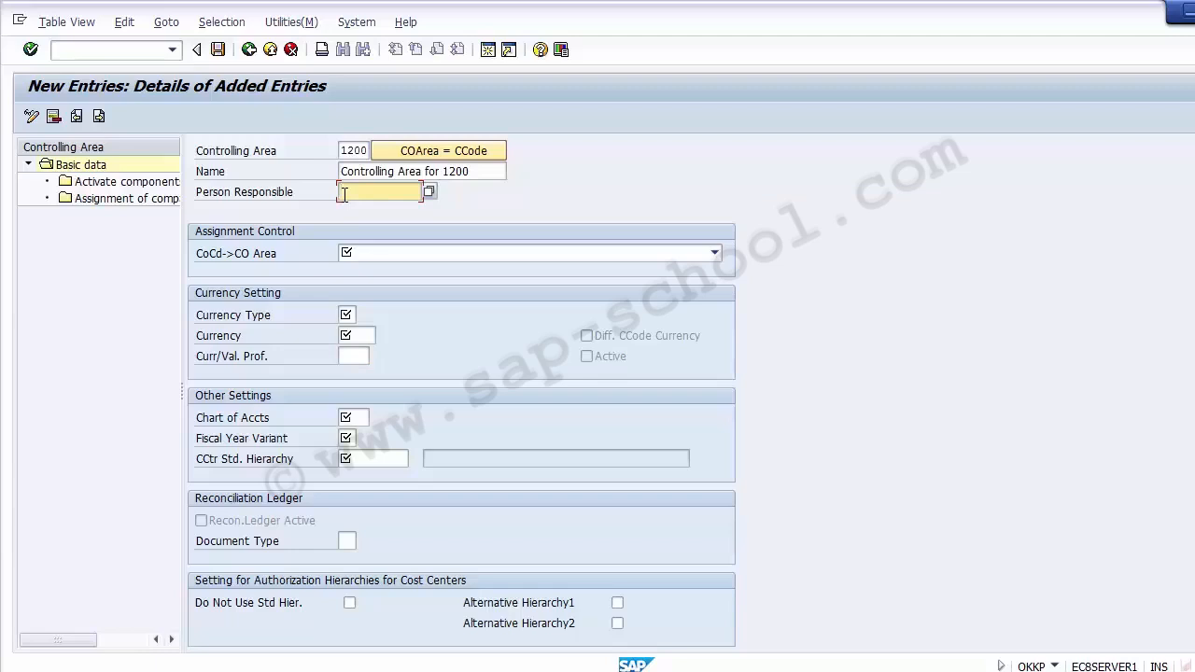
pyautogui.write('llen')
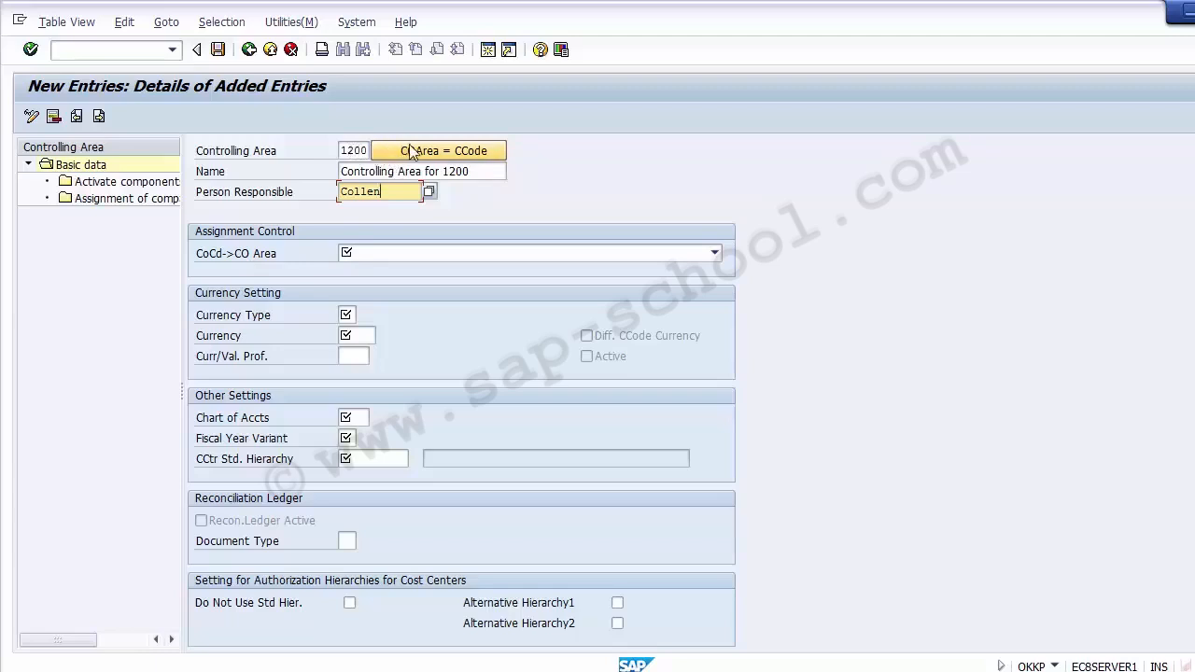
pyautogui.click(443, 255)
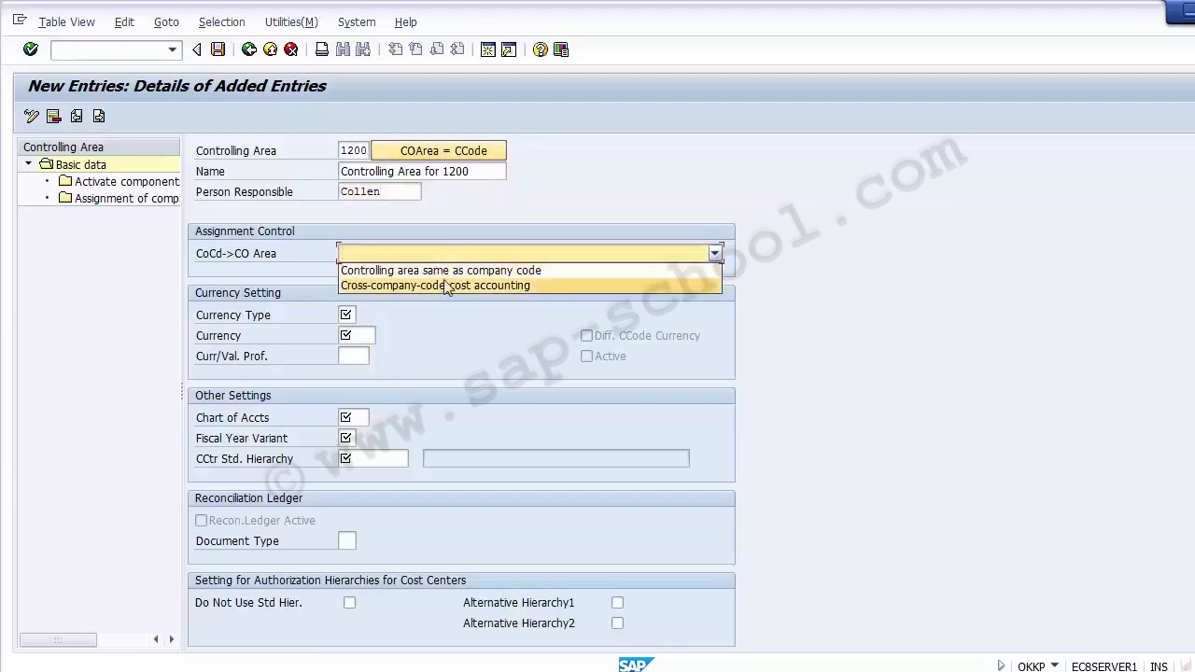
pyautogui.click(716, 254)
pyautogui.click(716, 254)
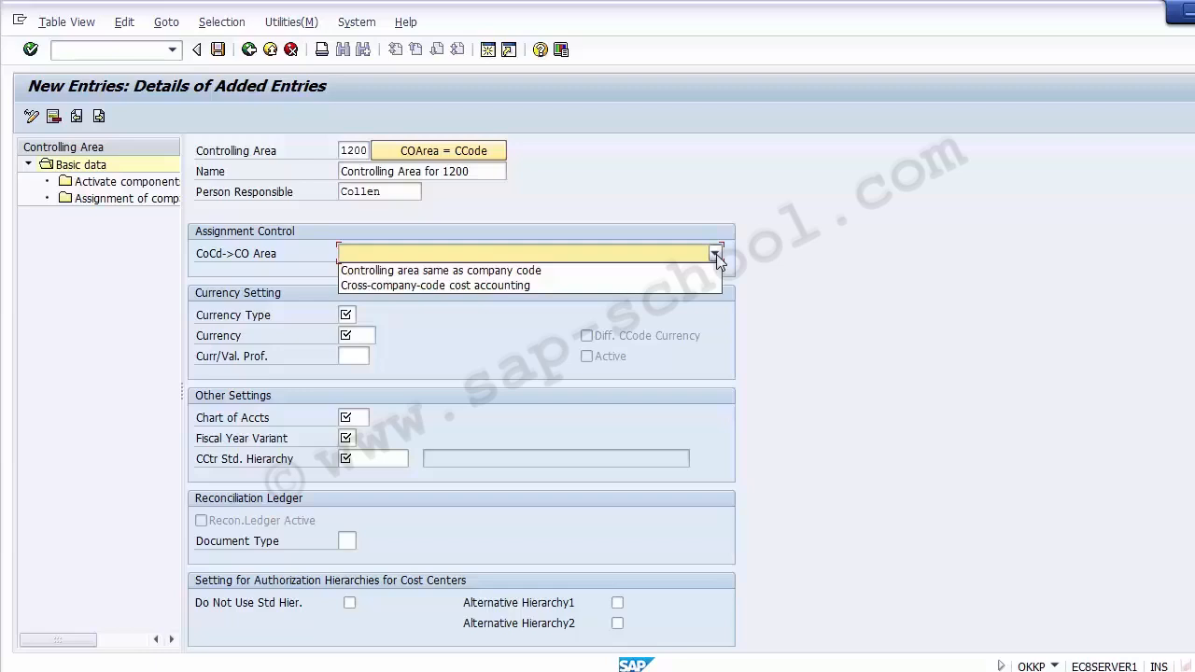
pyautogui.click(667, 271)
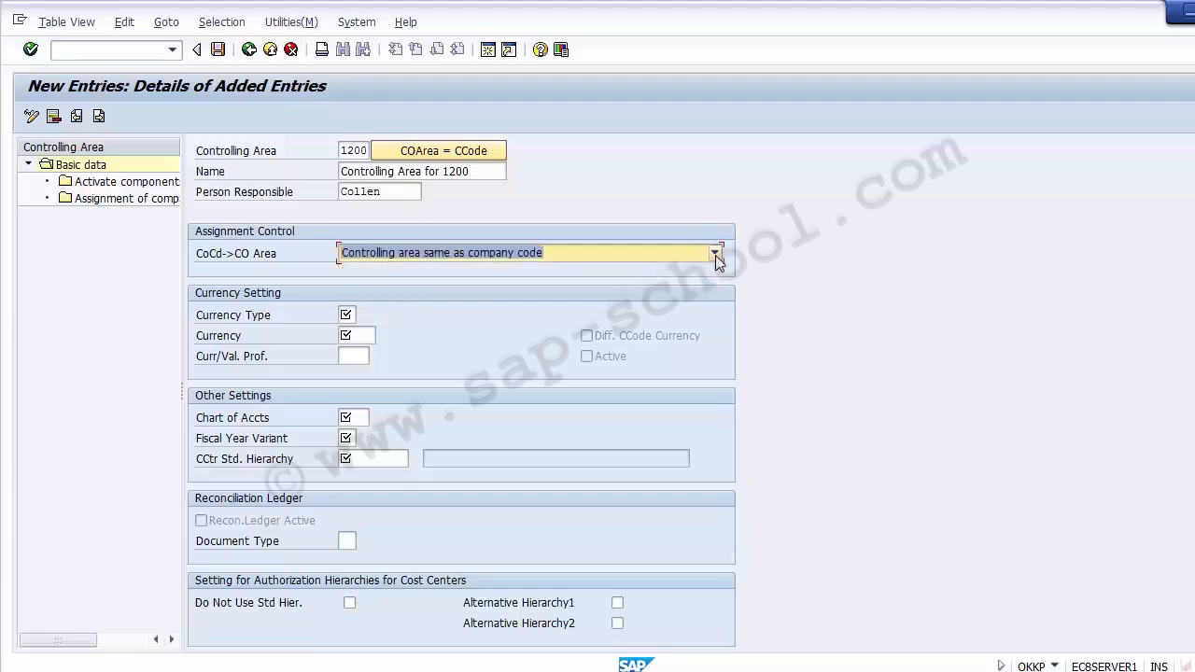
pyautogui.click(715, 254)
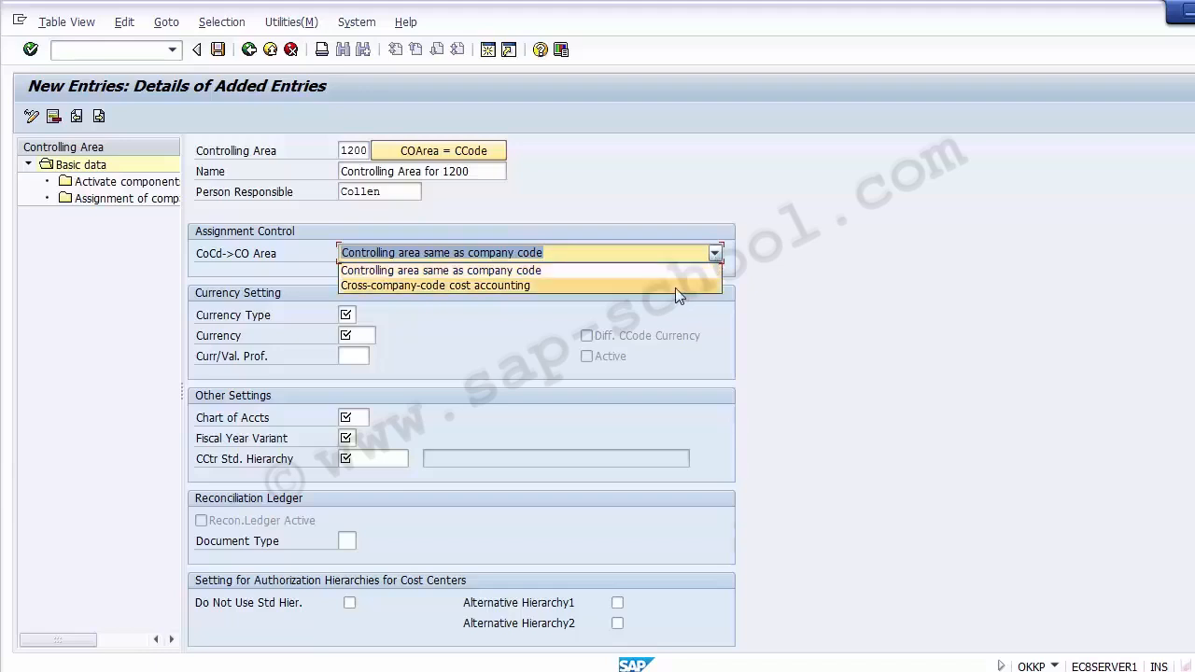
pyautogui.click(365, 285)
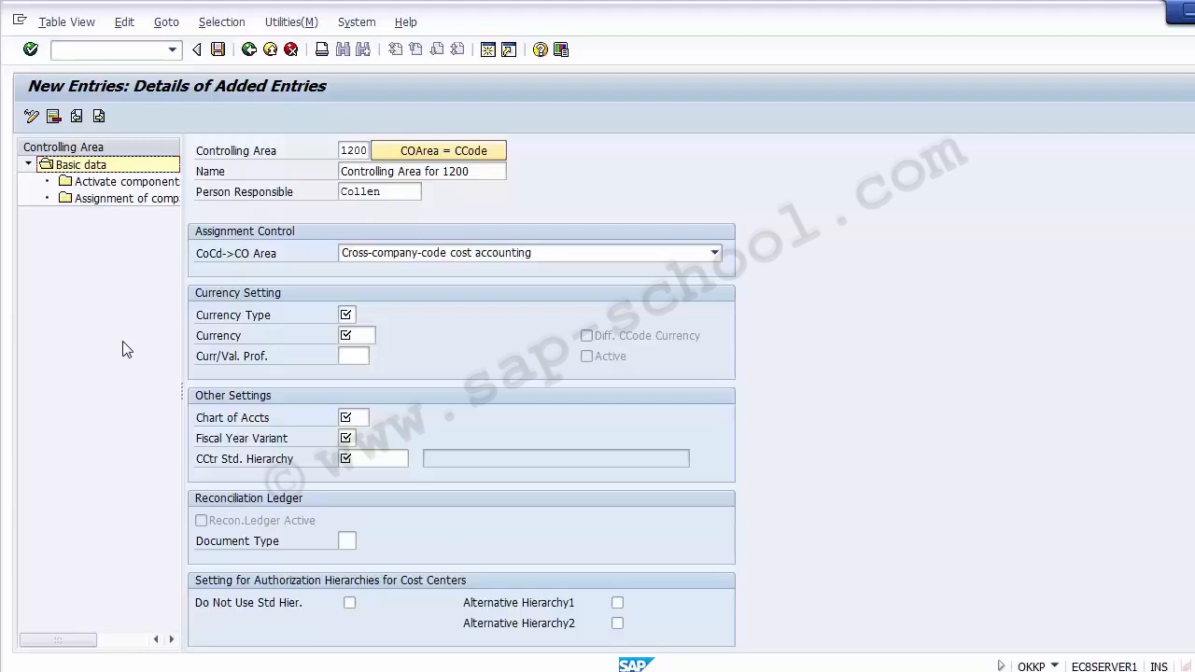
pyautogui.click(414, 298)
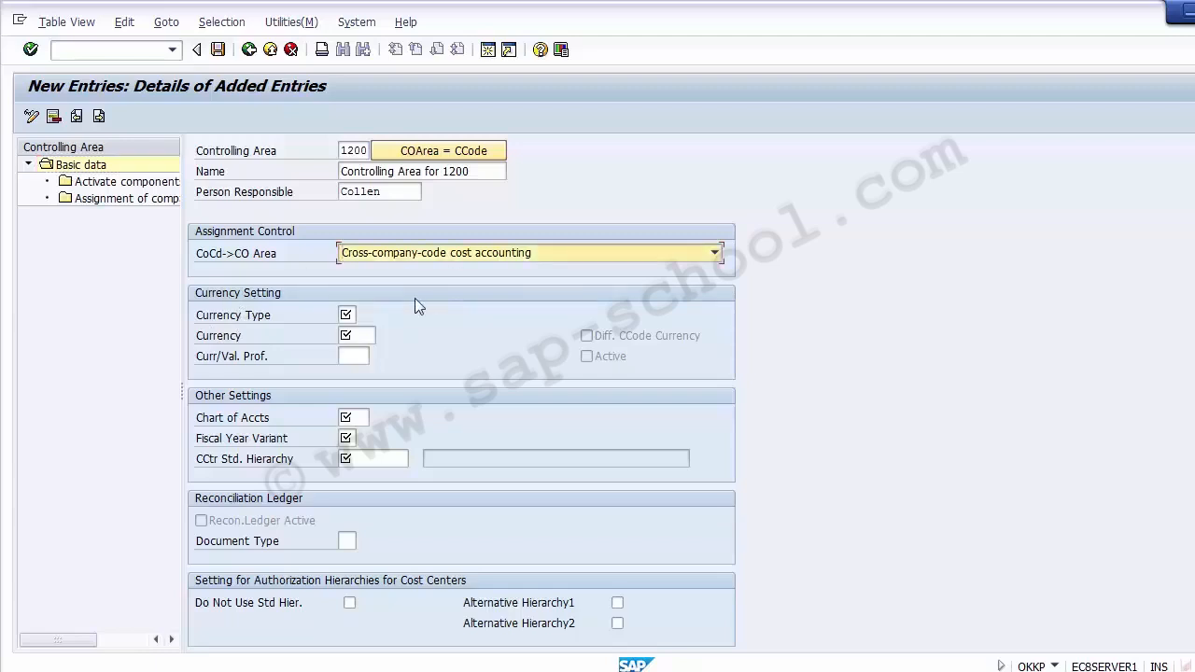
pyautogui.click(263, 321)
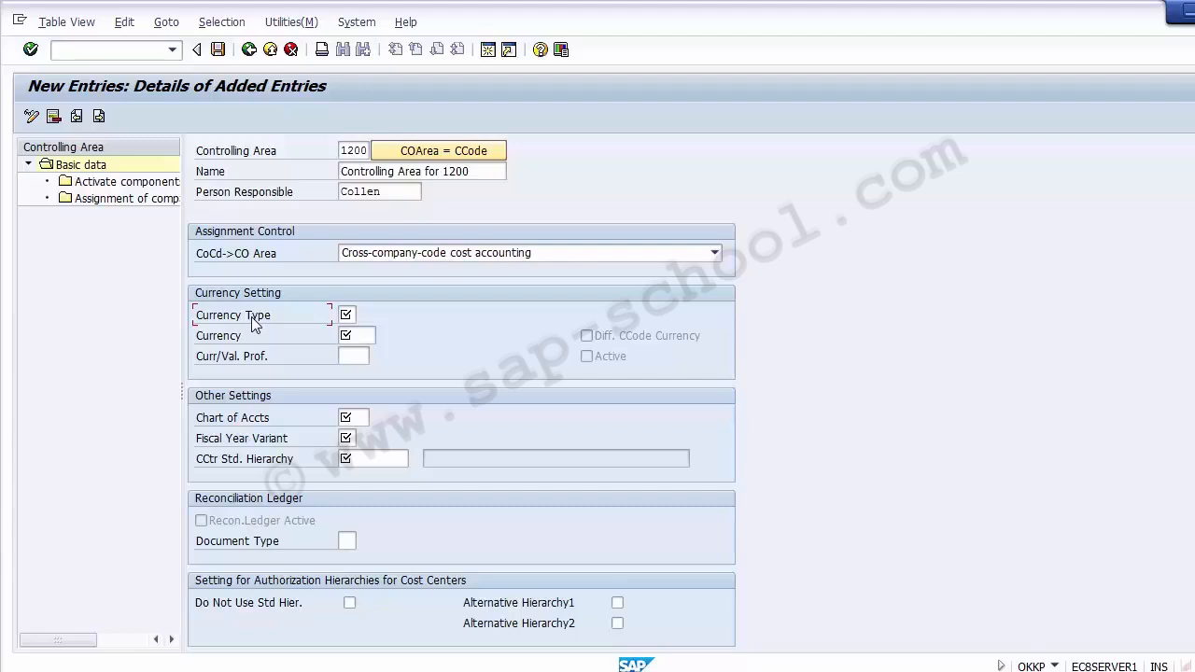
# Bring up the Currency Type value list and review the available currency types
pyautogui.click(348, 315)
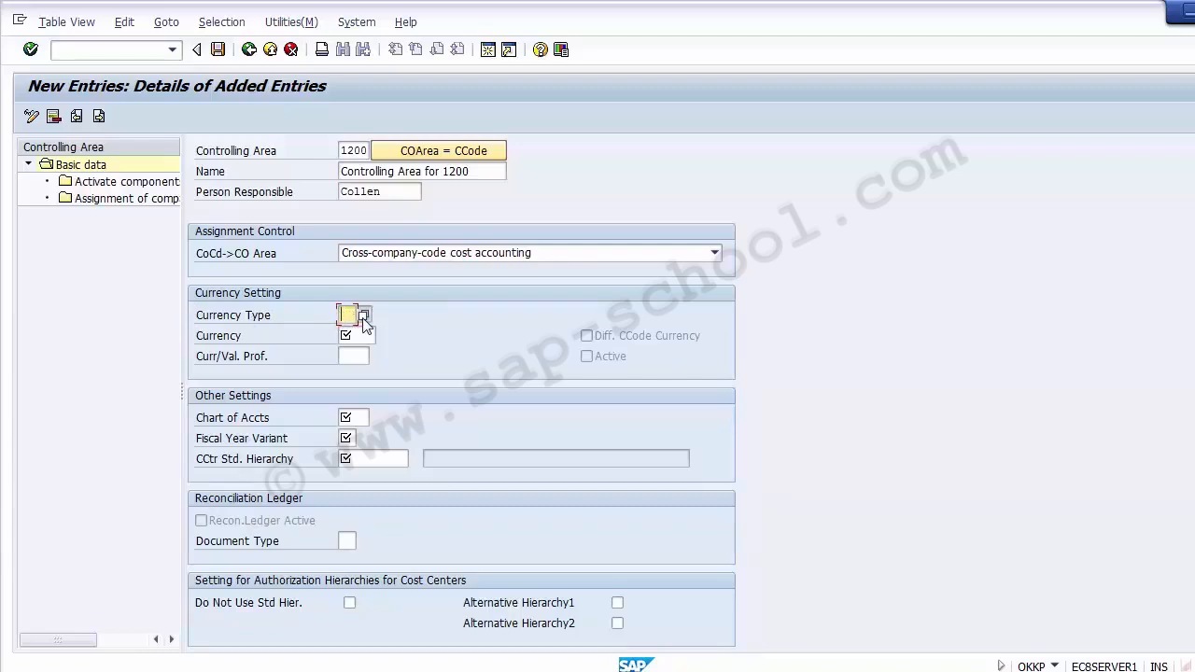
pyautogui.click(363, 319)
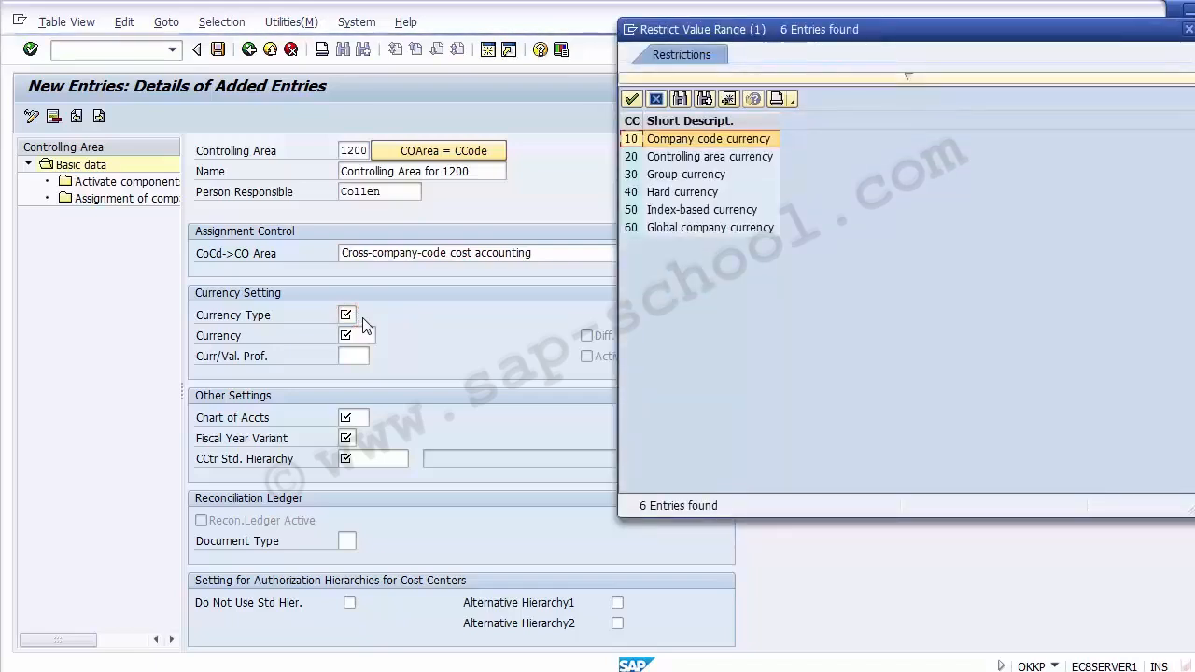
pyautogui.click(666, 146)
pyautogui.press('Down')
pyautogui.press('Down')
pyautogui.press('Down')
pyautogui.press('Down')
pyautogui.press('Down')
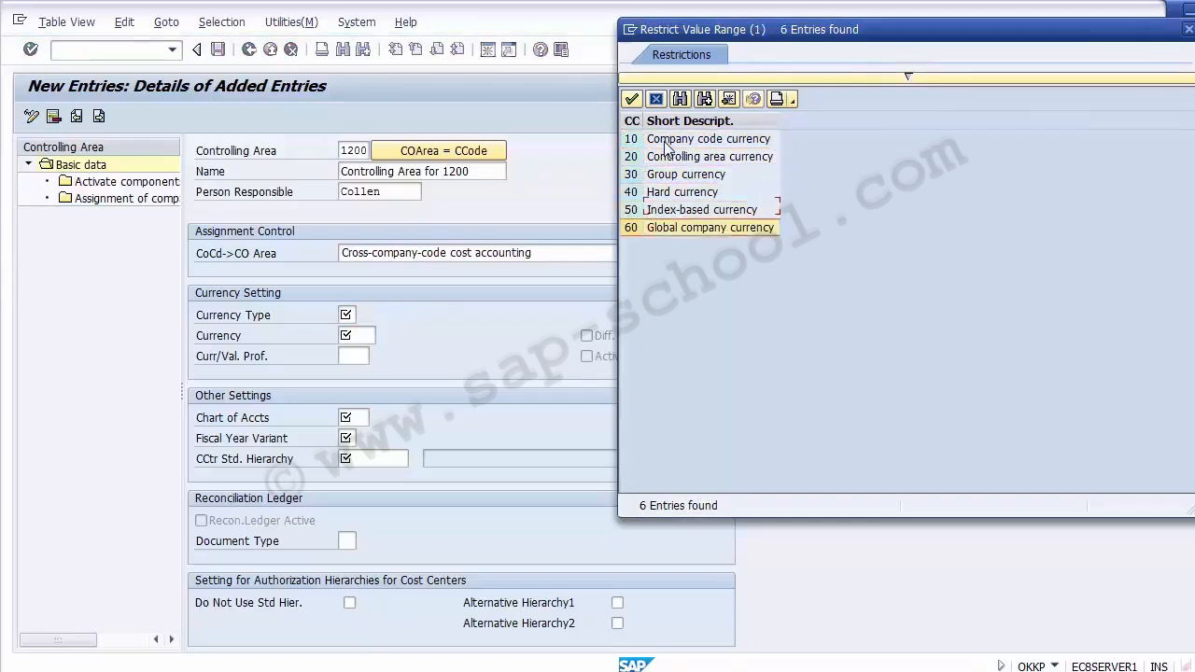
pyautogui.press('Up')
pyautogui.press('Up')
pyautogui.press('Up')
pyautogui.press('Up')
pyautogui.press('Up')
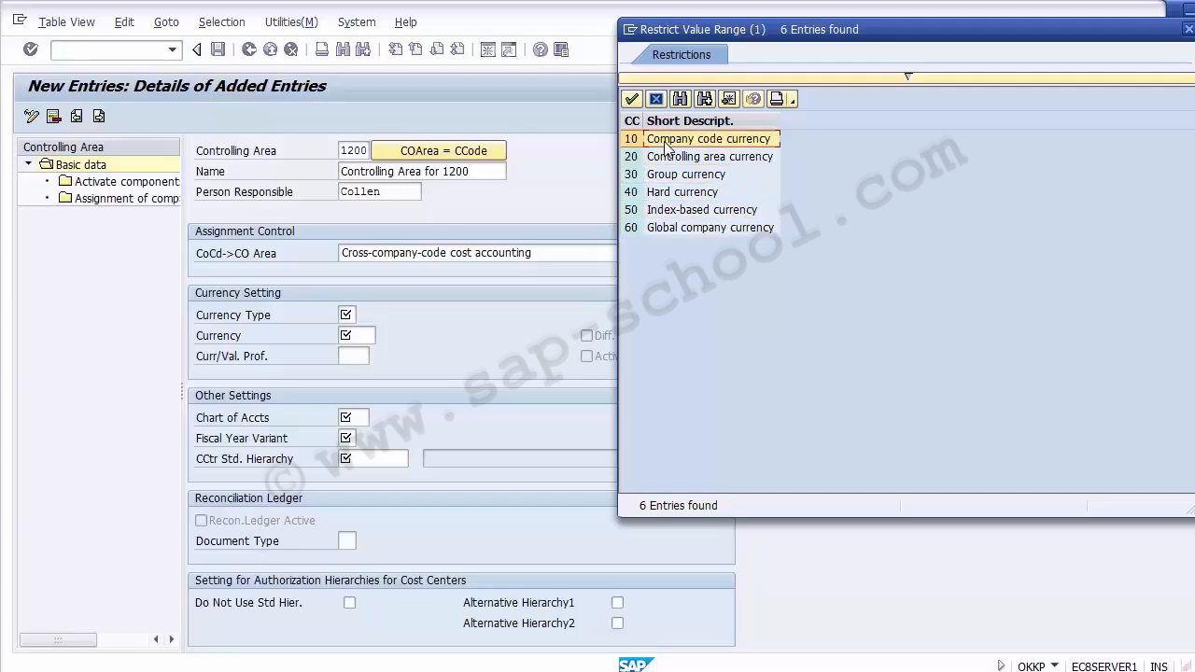
pyautogui.press('Down')
pyautogui.press('Down')
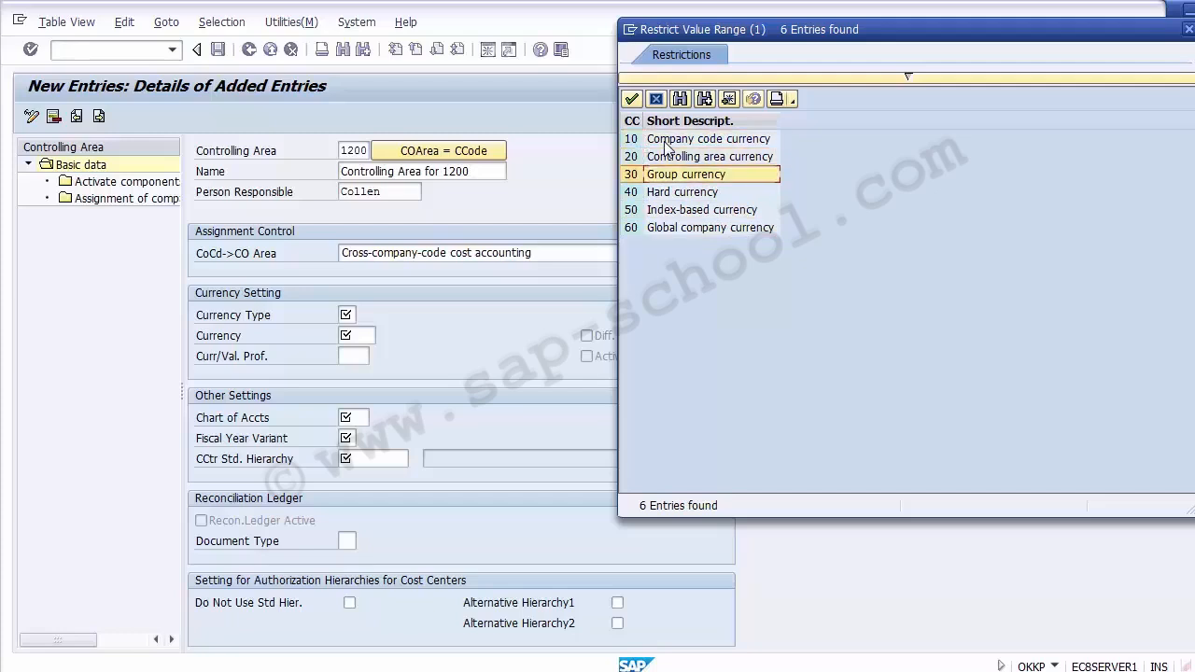
pyautogui.press('Down')
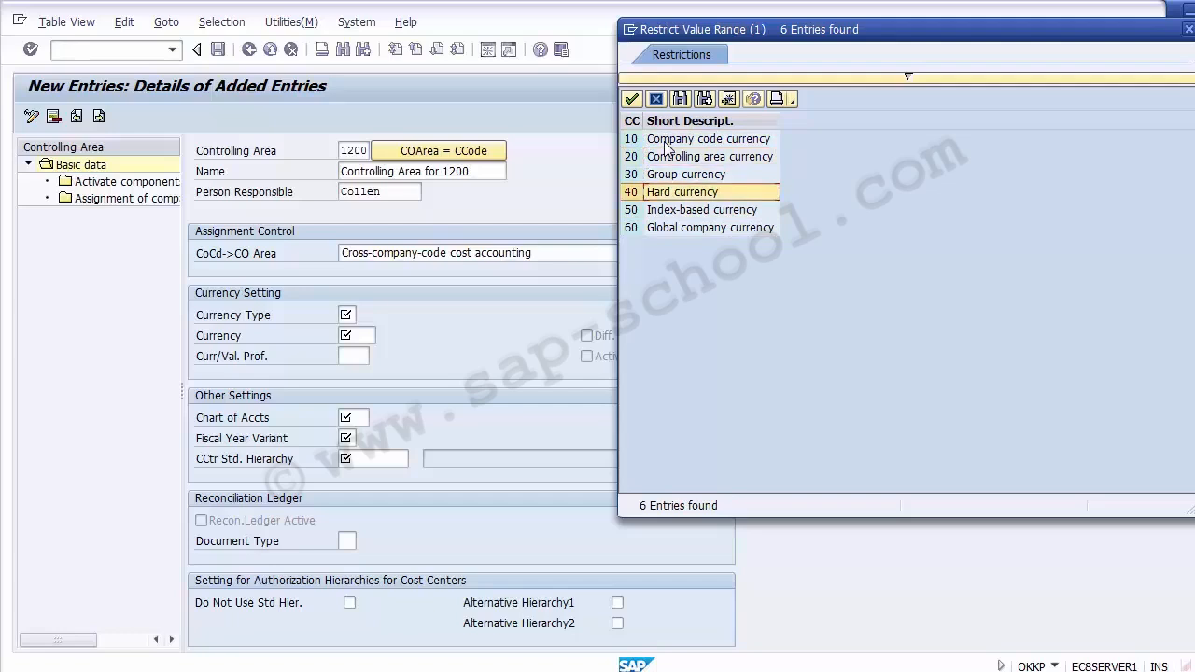
pyautogui.press('Down')
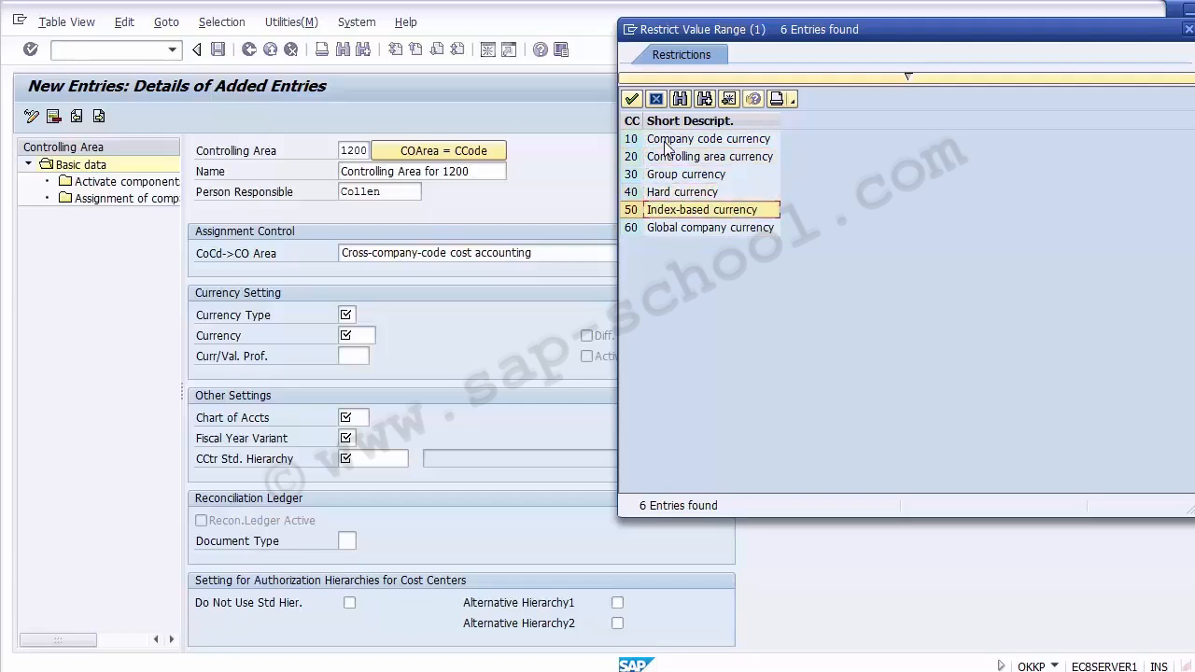
pyautogui.press('Down')
pyautogui.press('Up')
pyautogui.press('Up')
pyautogui.press('Up')
pyautogui.press('Up')
pyautogui.press('Up')
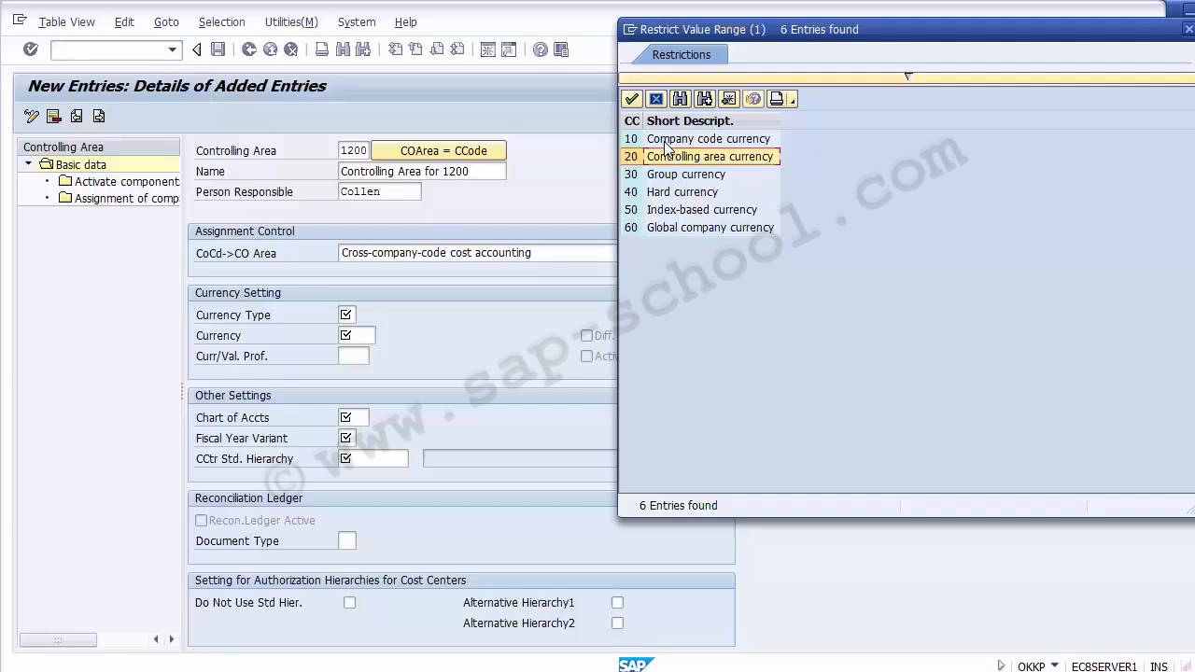
# Choose currency type 10, Company code currency, for controlling area 1200
pyautogui.click(673, 182)
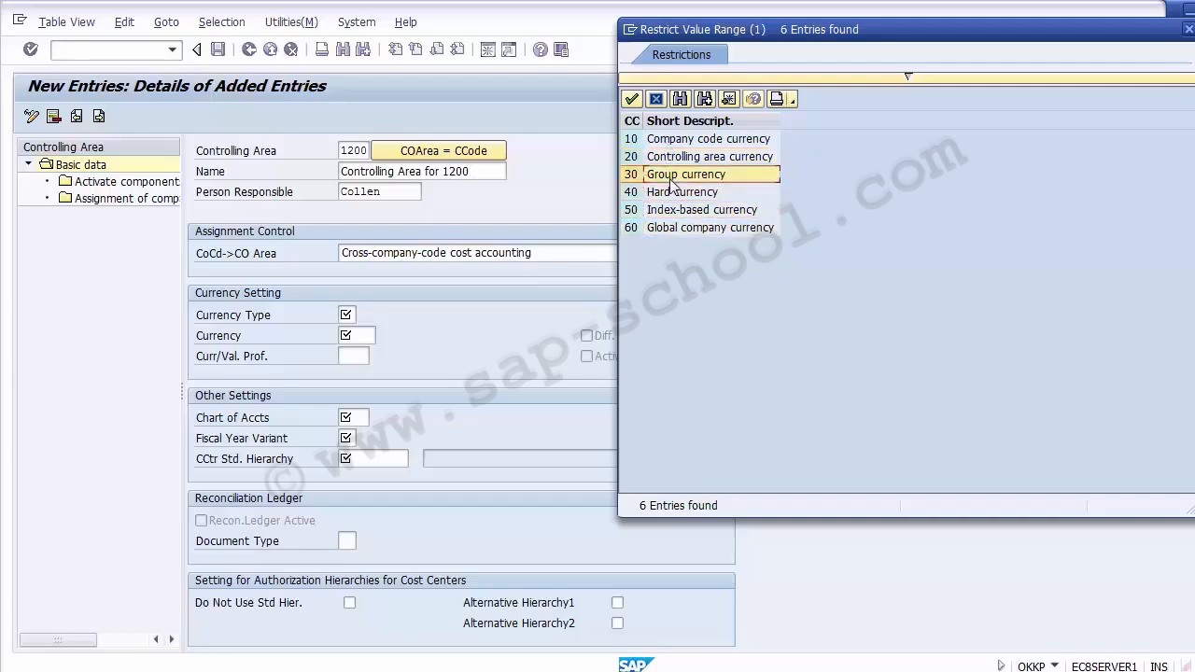
pyautogui.press('Down')
pyautogui.press('Down')
pyautogui.press('Down')
pyautogui.press('Up')
pyautogui.press('Up')
pyautogui.press('Up')
pyautogui.press('Up')
pyautogui.press('Up')
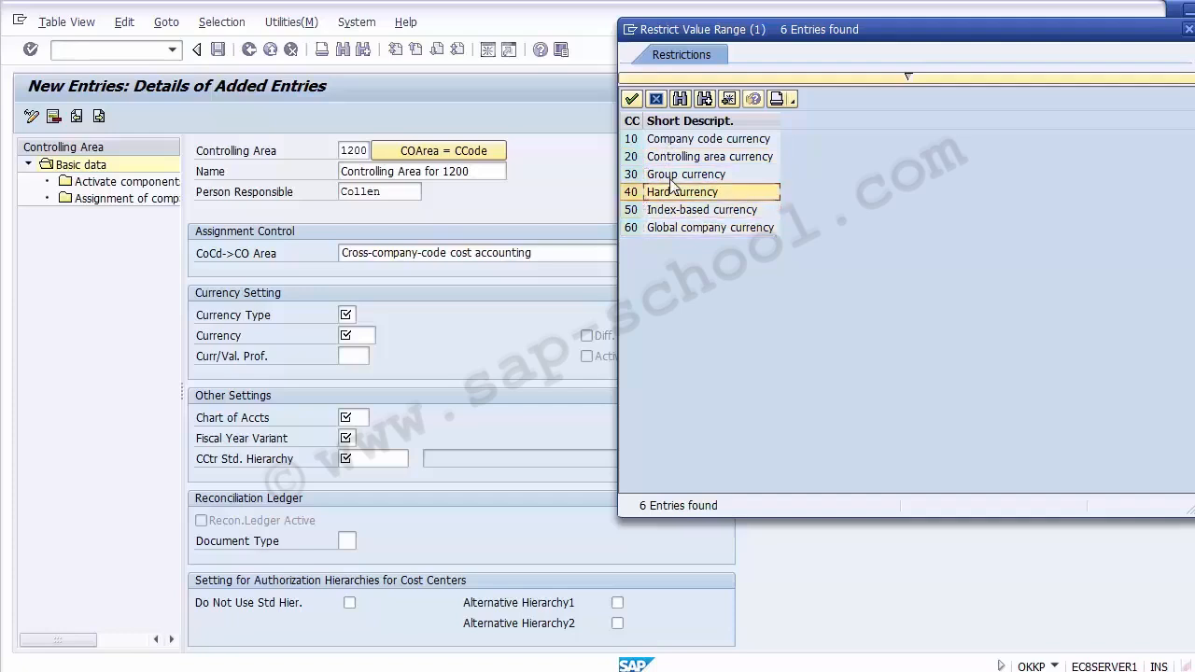
pyautogui.press('Down')
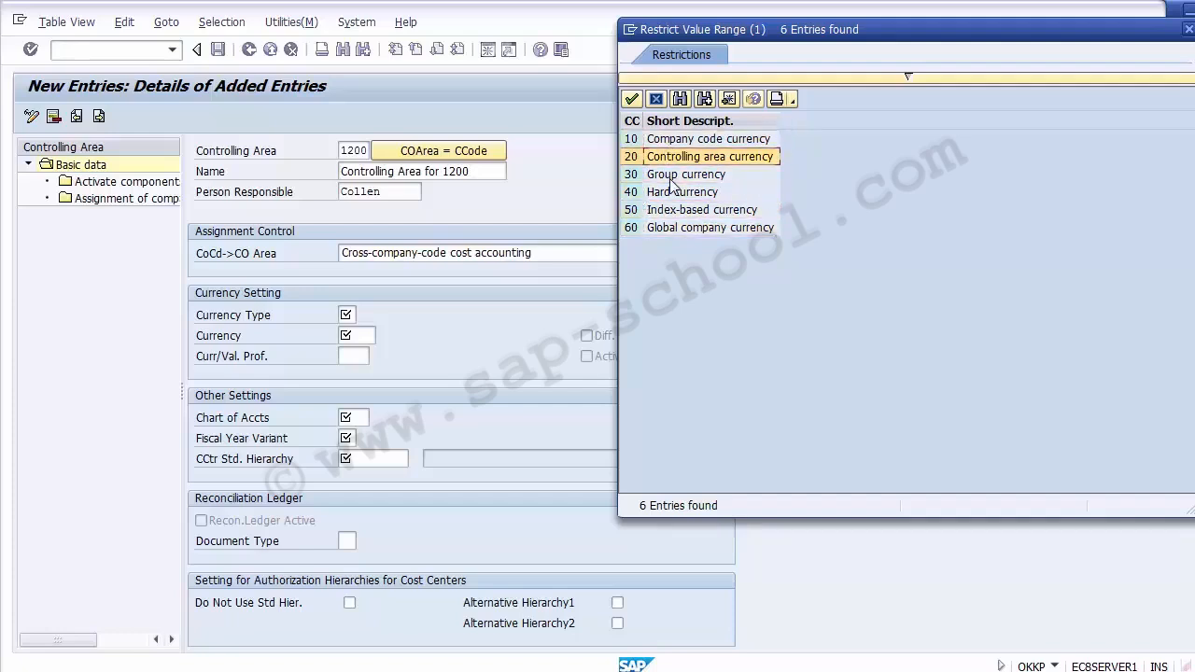
pyautogui.press('Up')
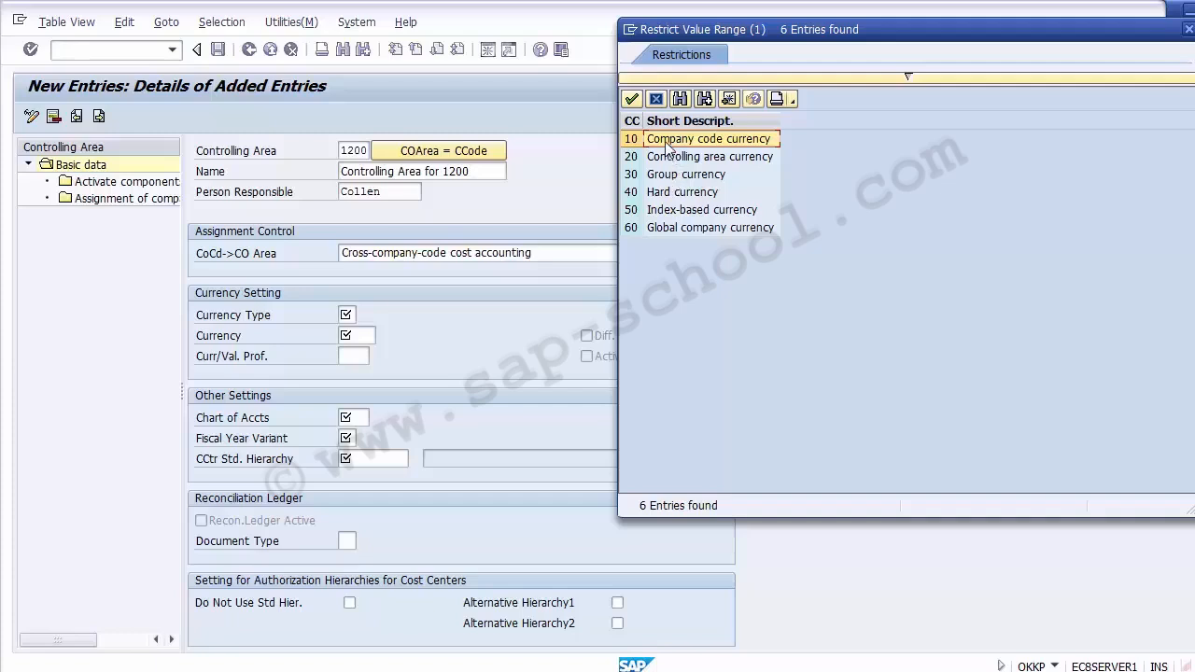
pyautogui.doubleClick(669, 147)
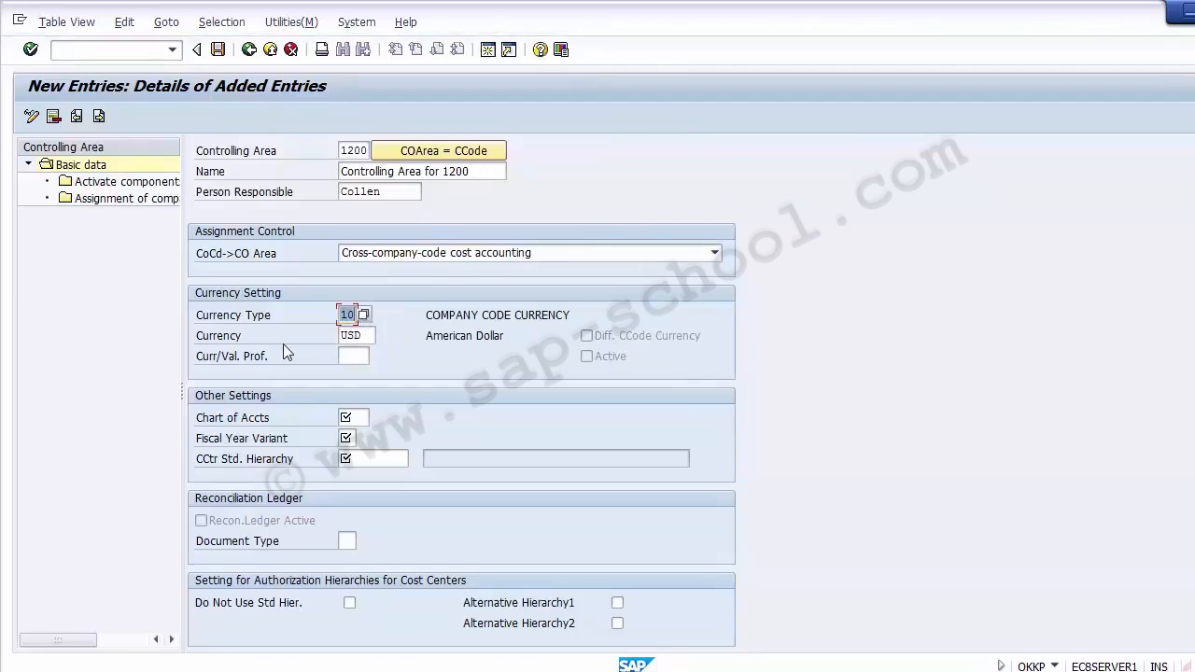
pyautogui.click(229, 338)
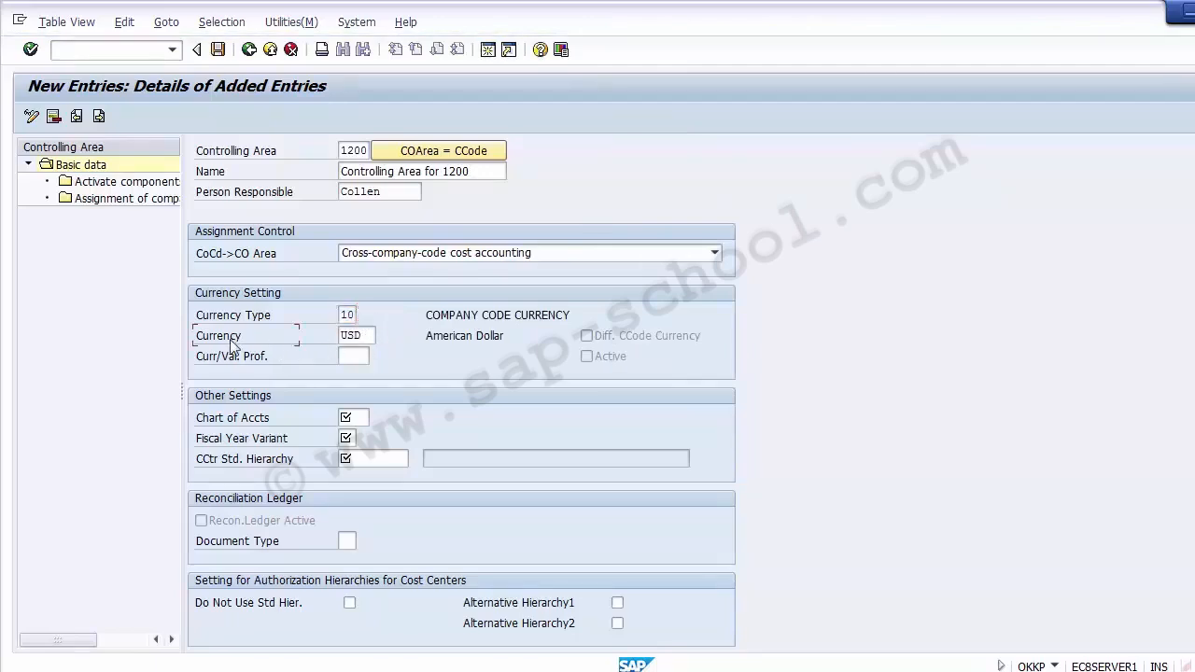
pyautogui.click(366, 337)
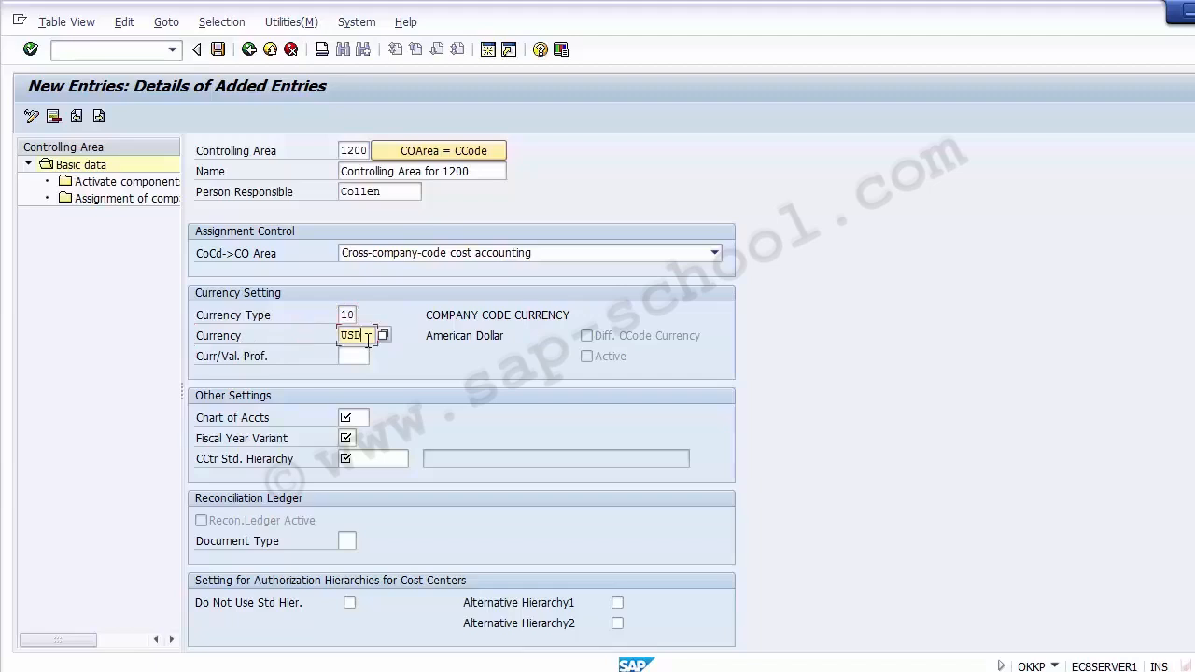
pyautogui.click(259, 338)
pyautogui.click(368, 338)
pyautogui.click(370, 355)
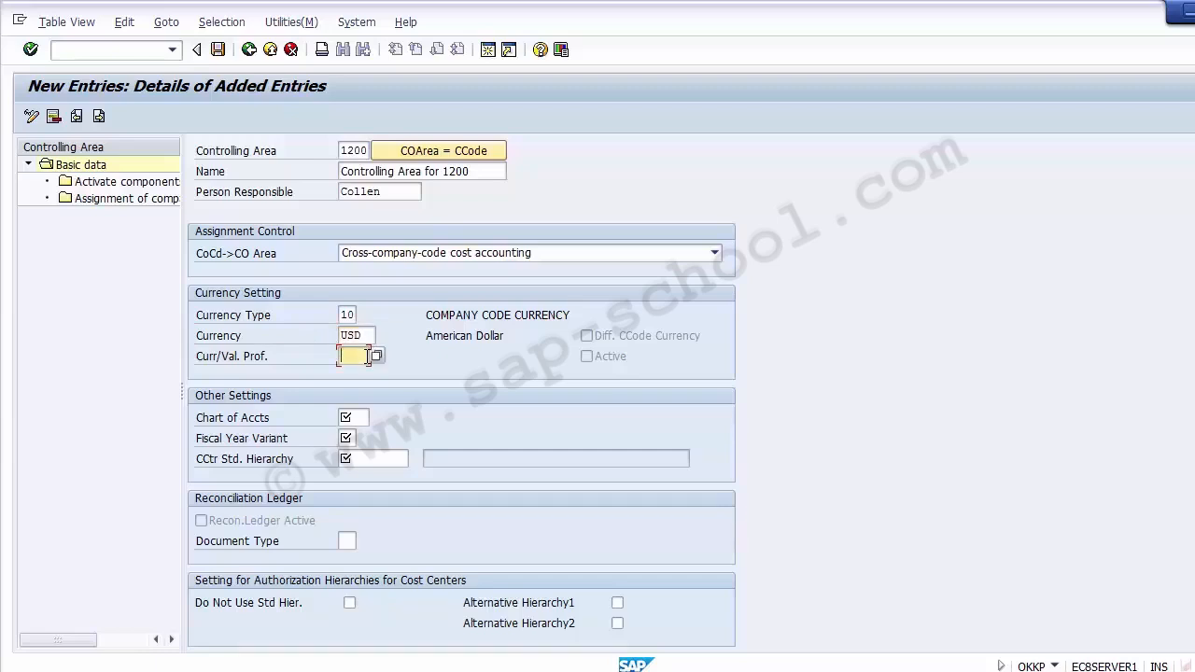
pyautogui.click(659, 342)
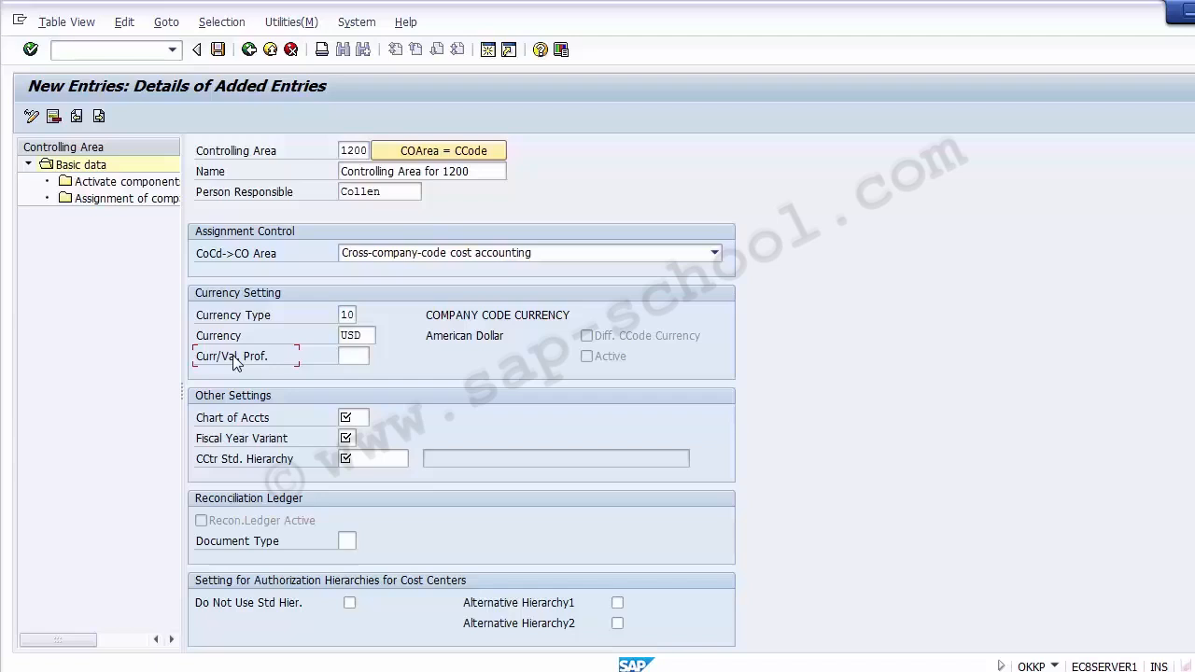
# Display the value list of 52 charts of accounts for the Chart of Accts field
pyautogui.click(213, 425)
pyautogui.moveTo(341, 150); pyautogui.dragTo(366, 151)
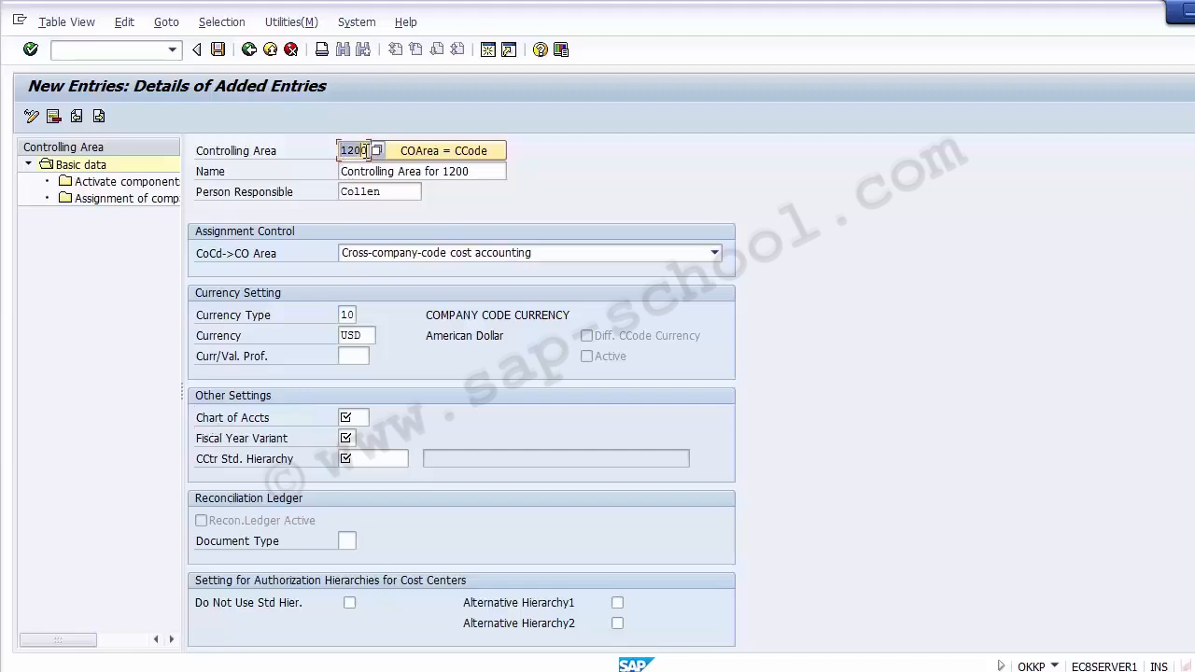
pyautogui.click(355, 417)
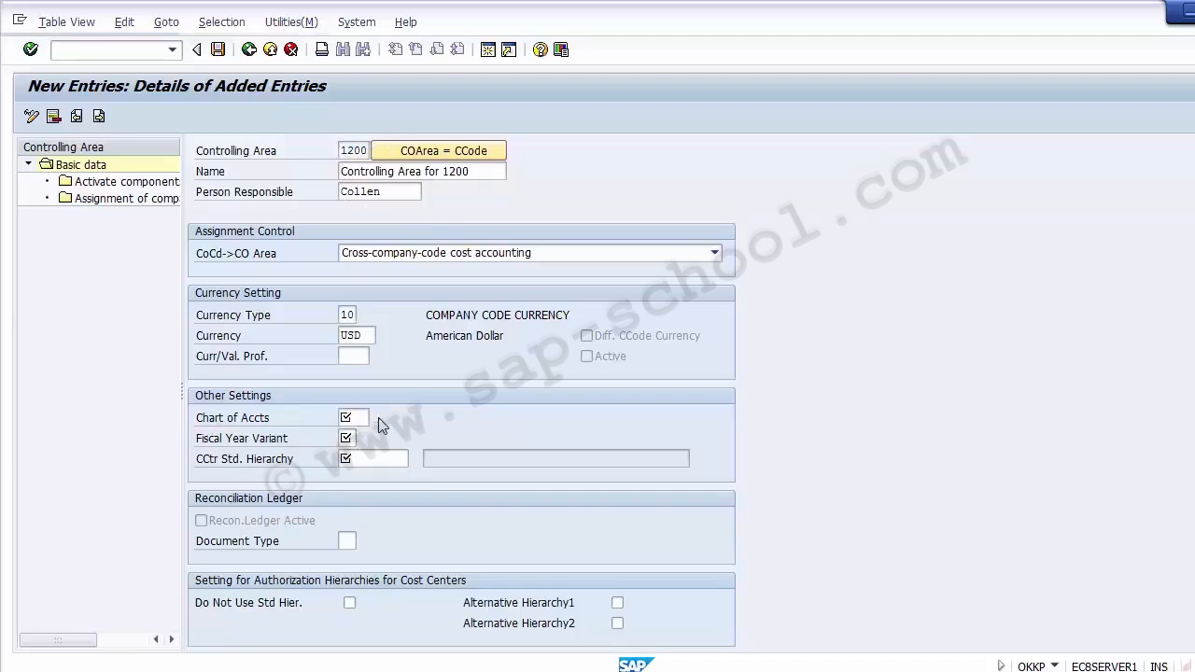
pyautogui.click(373, 418)
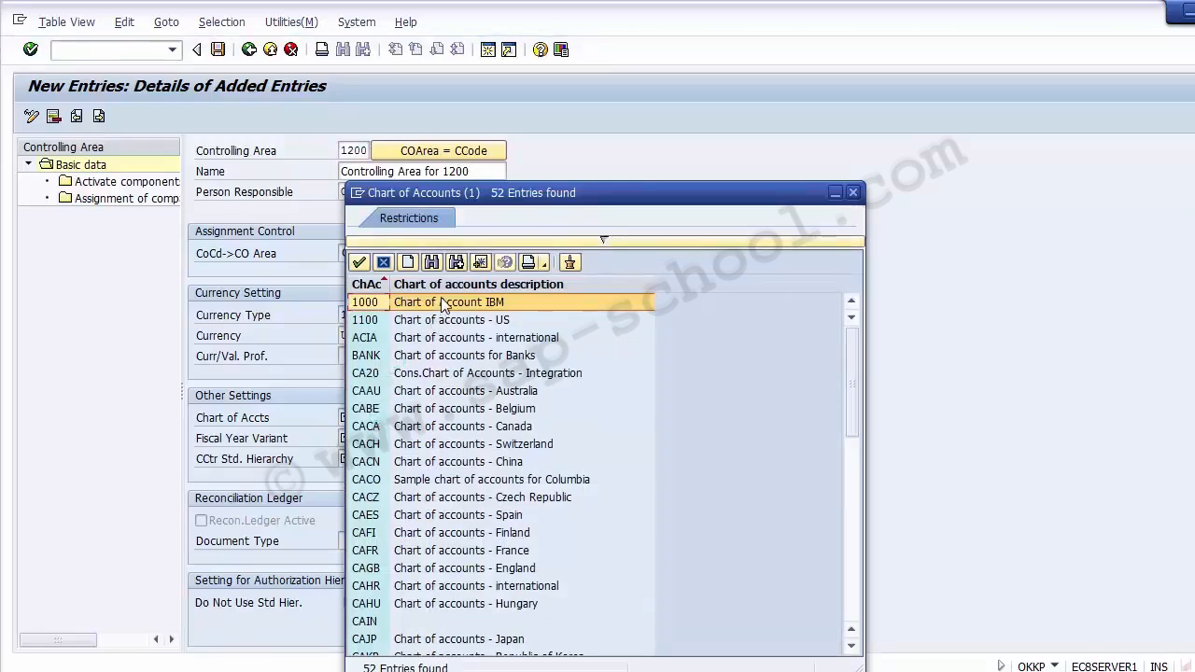
# Set chart of accounts 1000 and display the 25 available fiscal year variants
pyautogui.doubleClick(366, 308)
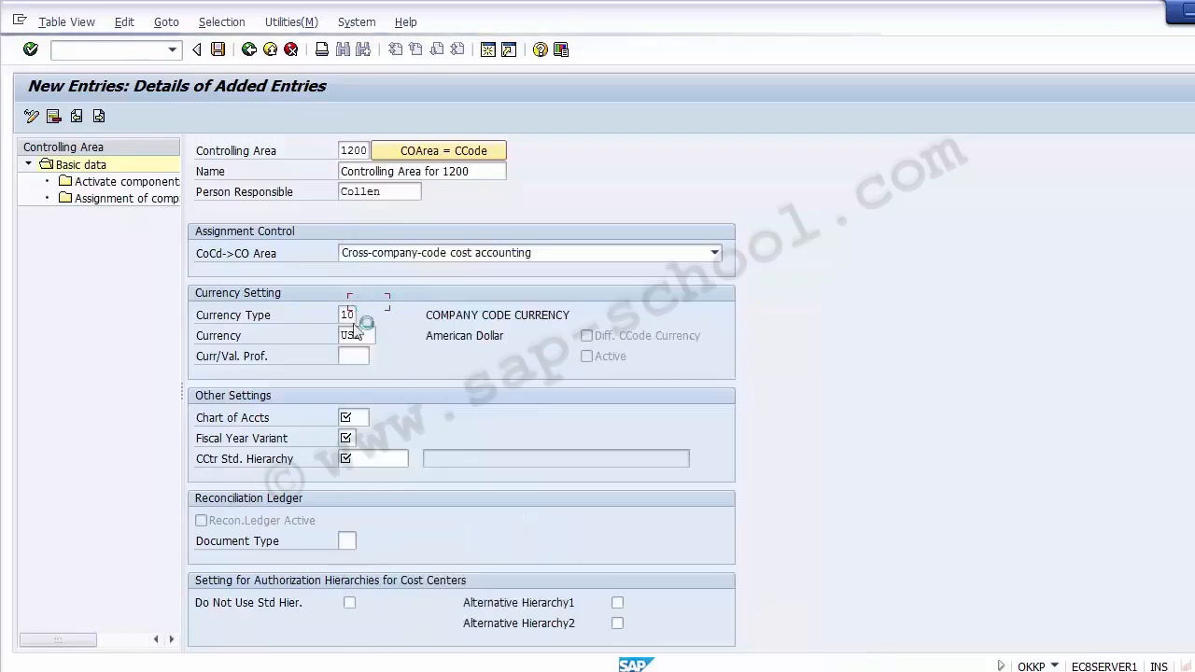
pyautogui.click(349, 438)
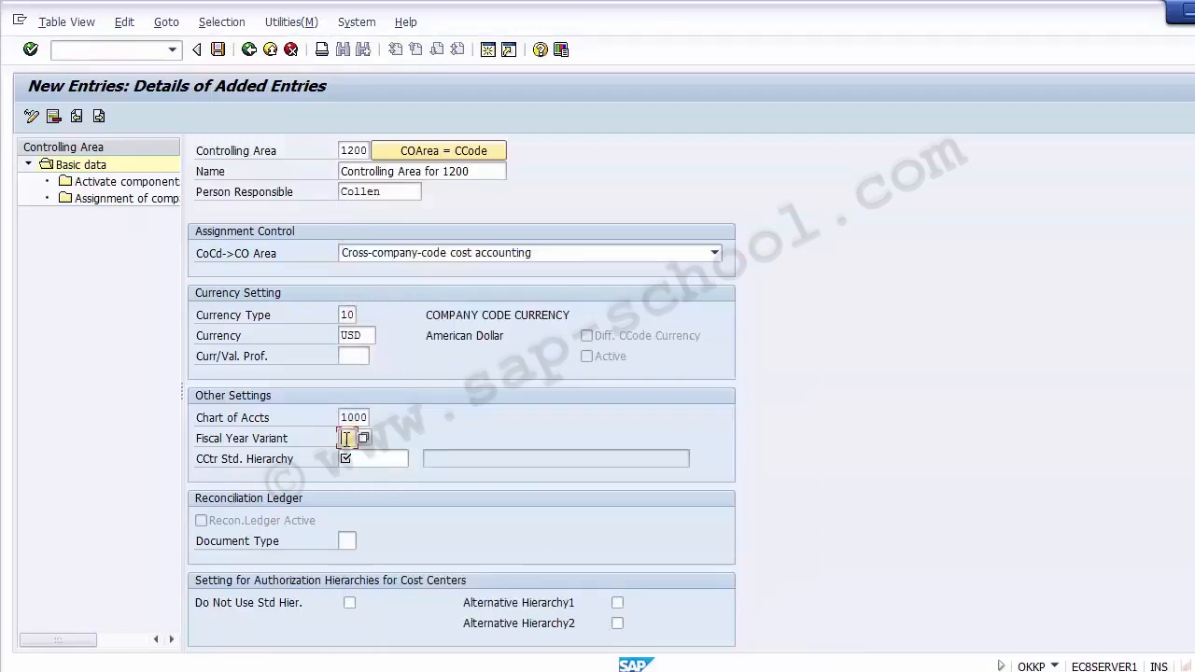
pyautogui.click(364, 438)
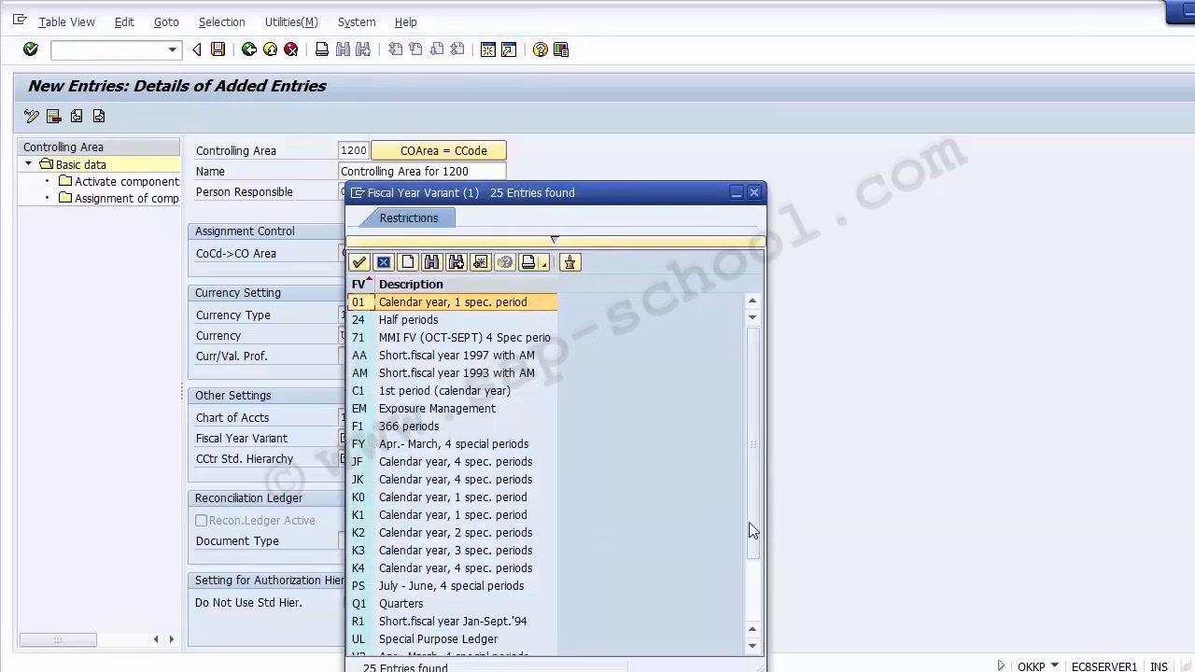
# Close the fiscal year variant list without a choice and start a second SAP session
pyautogui.click(756, 612)
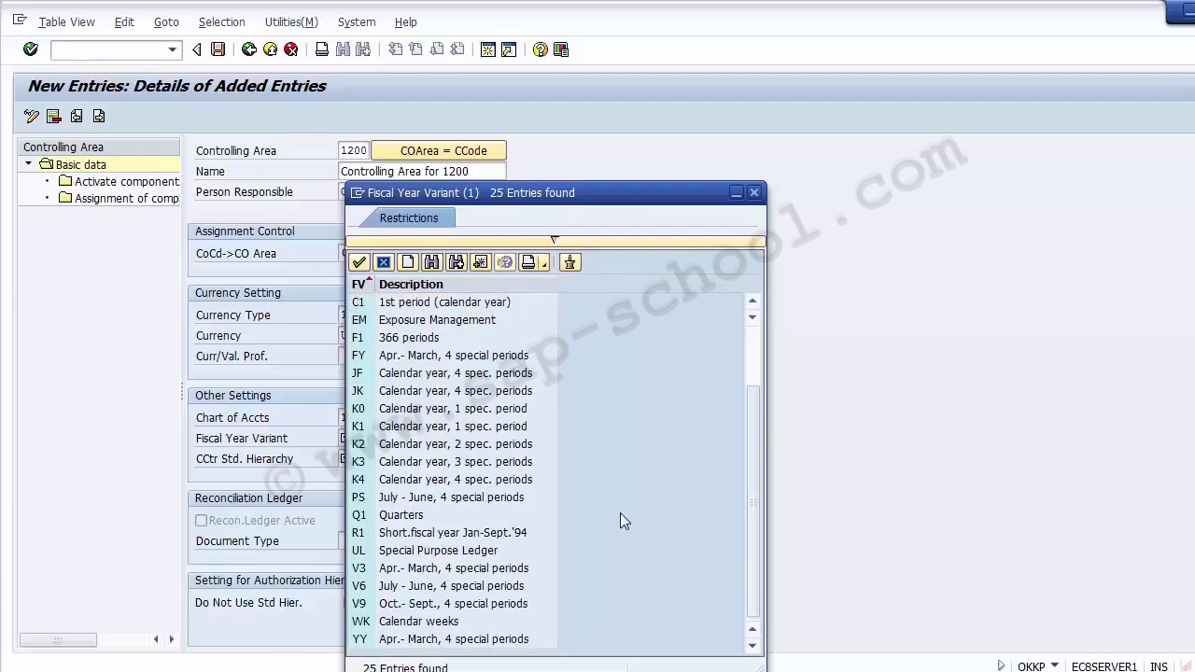
pyautogui.click(756, 193)
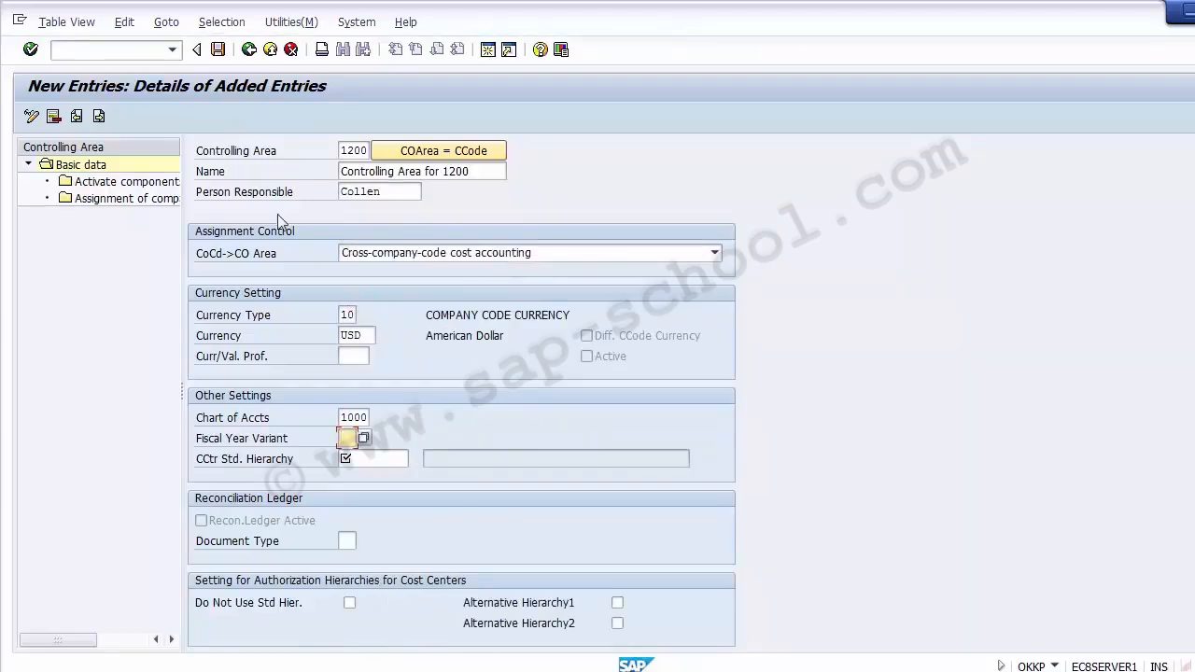
pyautogui.click(140, 52)
pyautogui.click(485, 51)
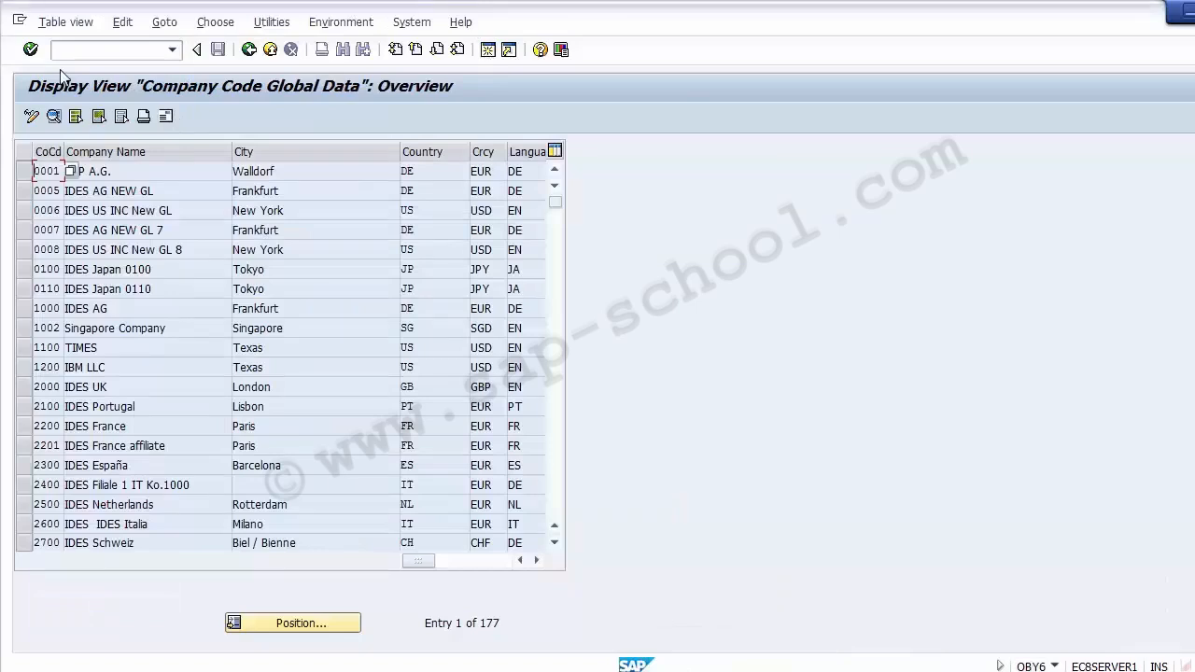
# In the second session, confirm company code 1200 uses fiscal year variant YY
pyautogui.click(48, 368)
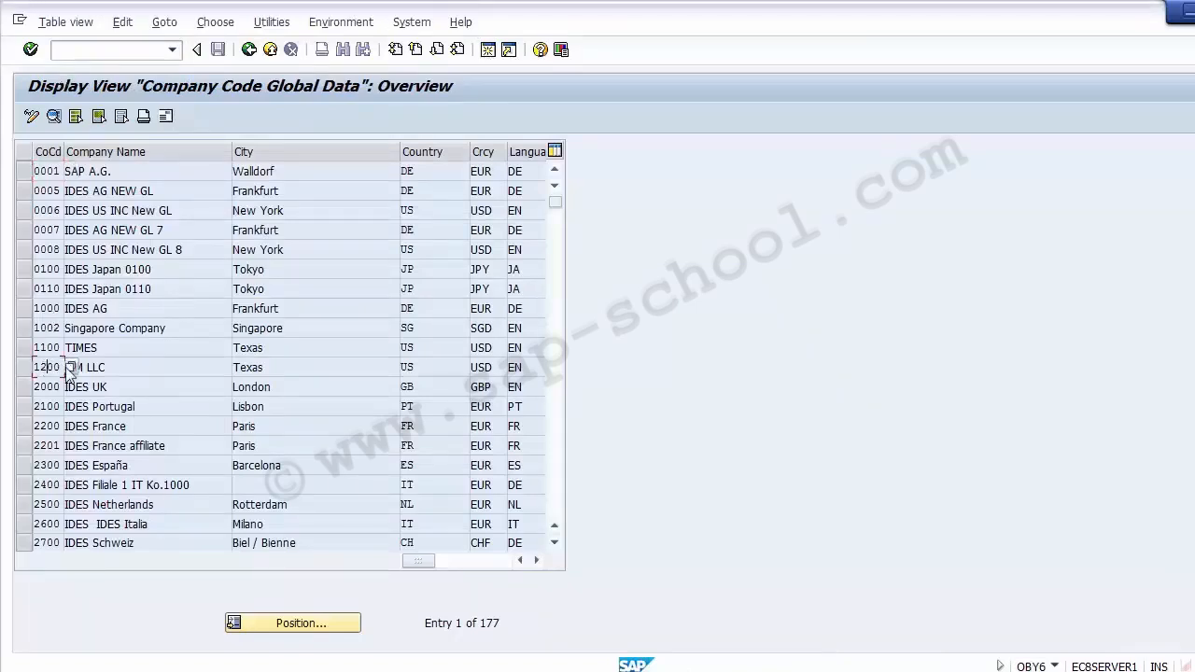
pyautogui.doubleClick(43, 367)
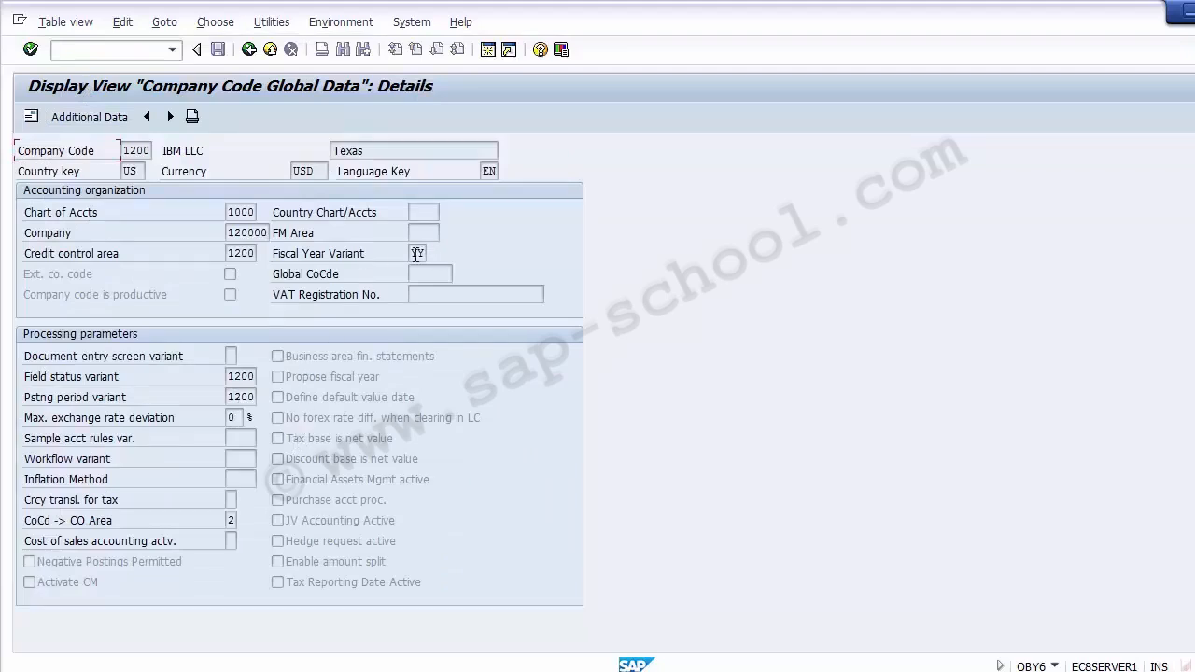
pyautogui.click(417, 254)
pyautogui.click(343, 262)
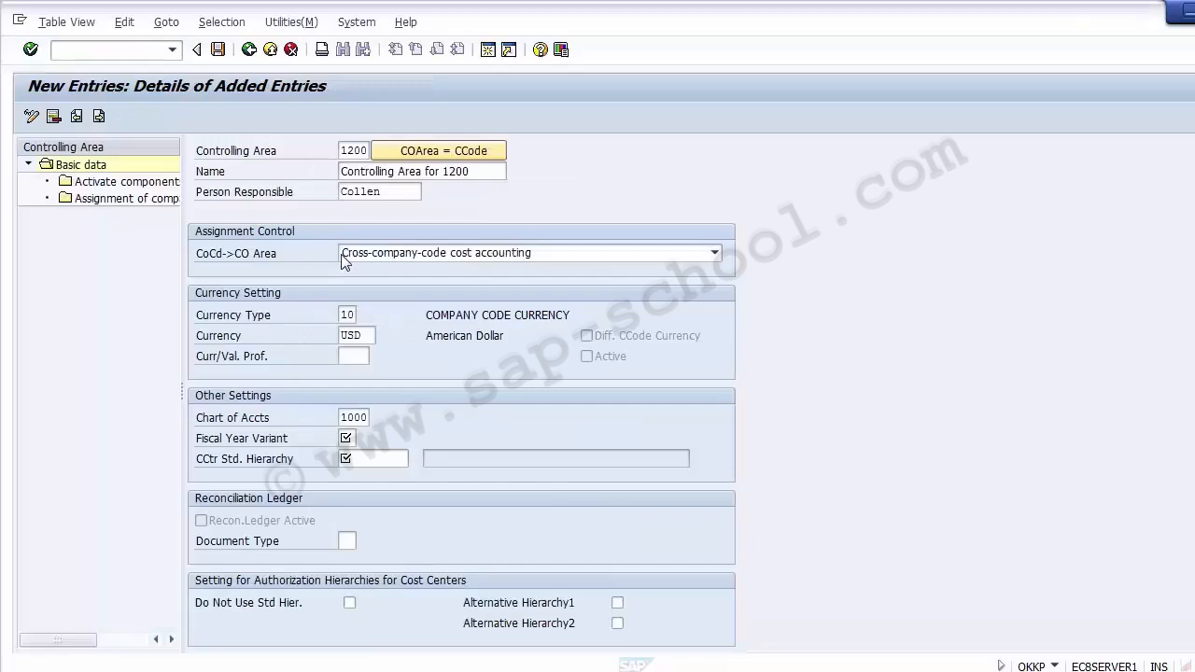
pyautogui.click(349, 438)
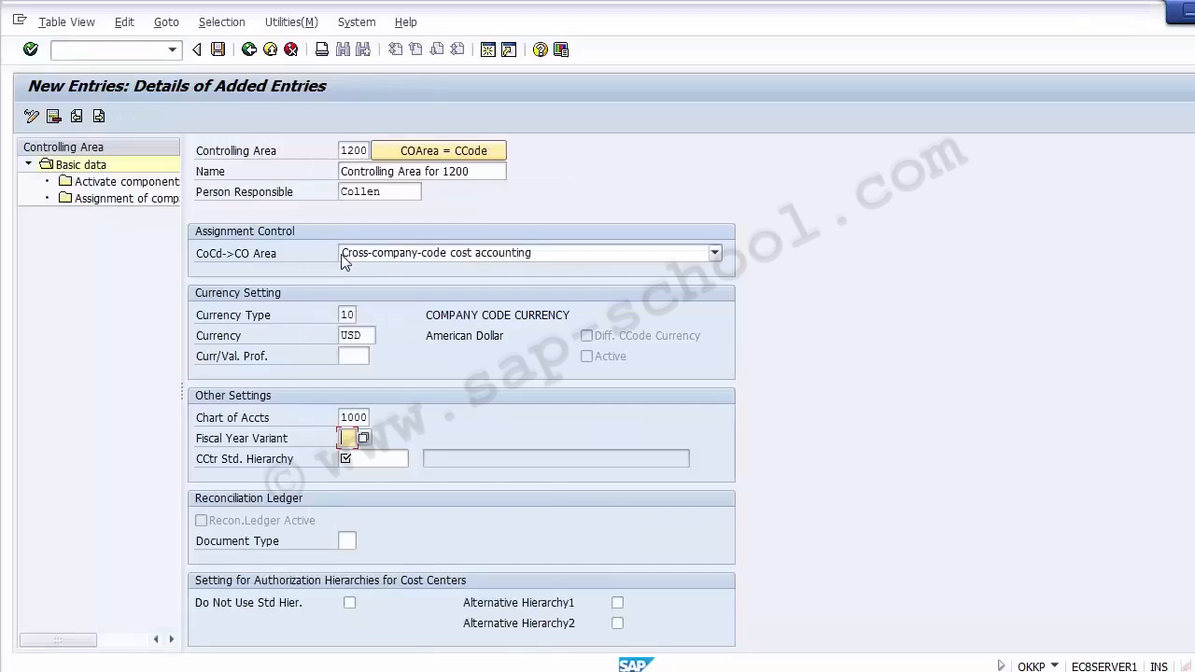
# Set the fiscal year variant to YY (Apr.–March, 4 special periods)
pyautogui.click(364, 438)
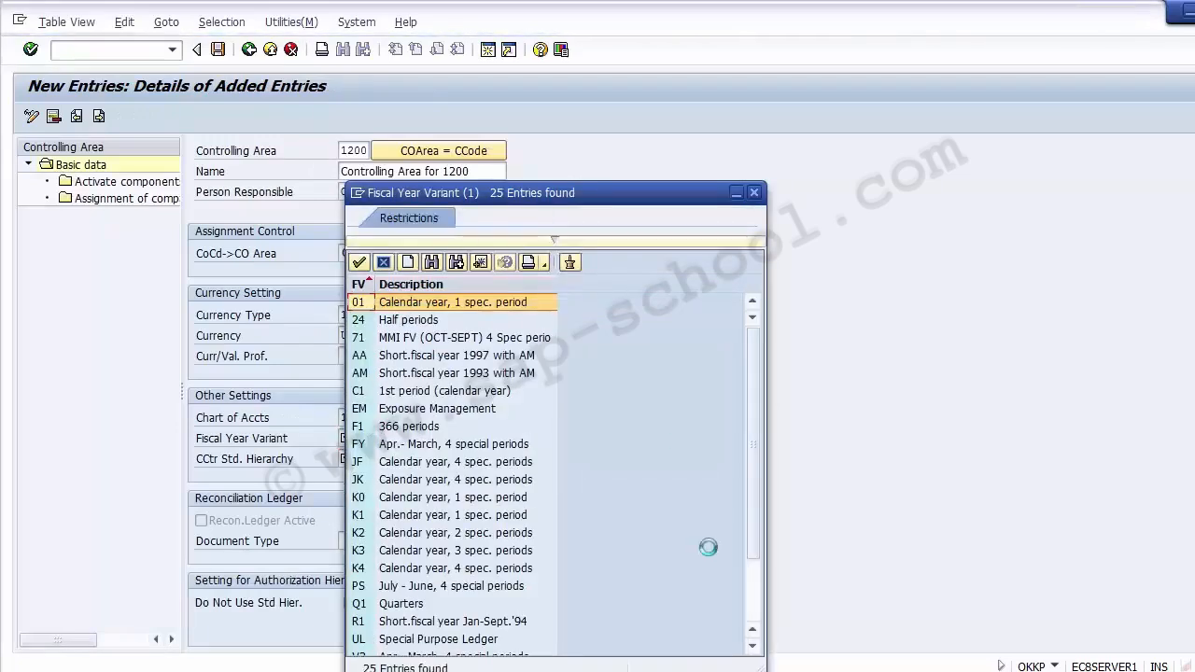
pyautogui.click(755, 619)
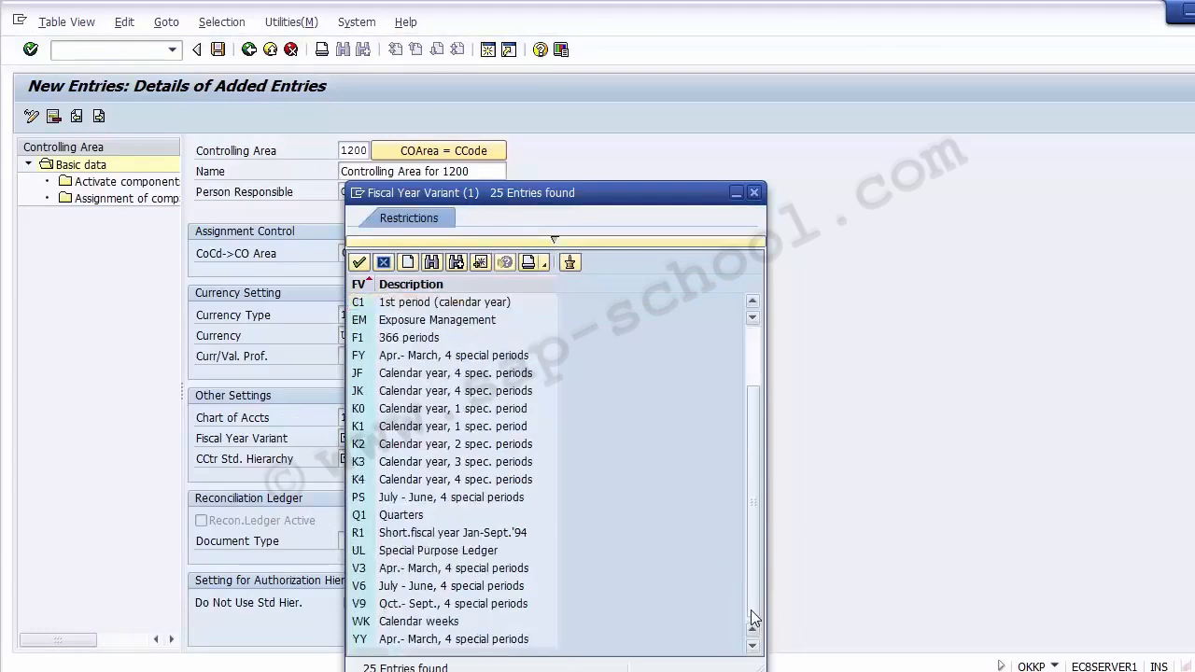
pyautogui.click(513, 643)
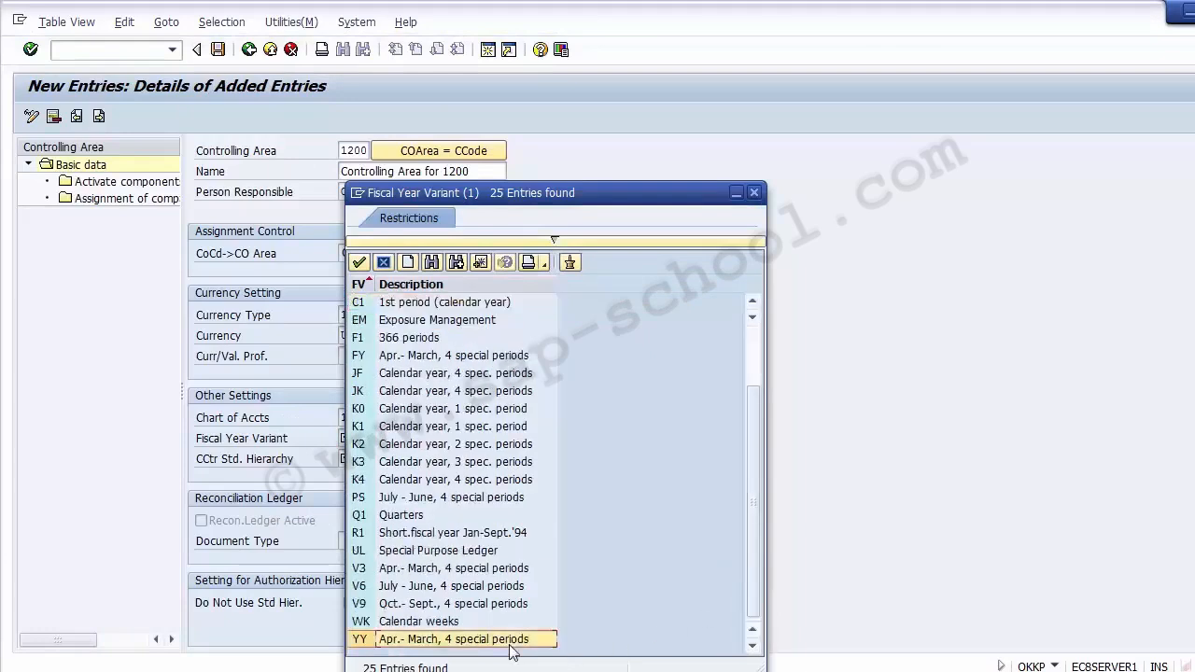
pyautogui.doubleClick(411, 641)
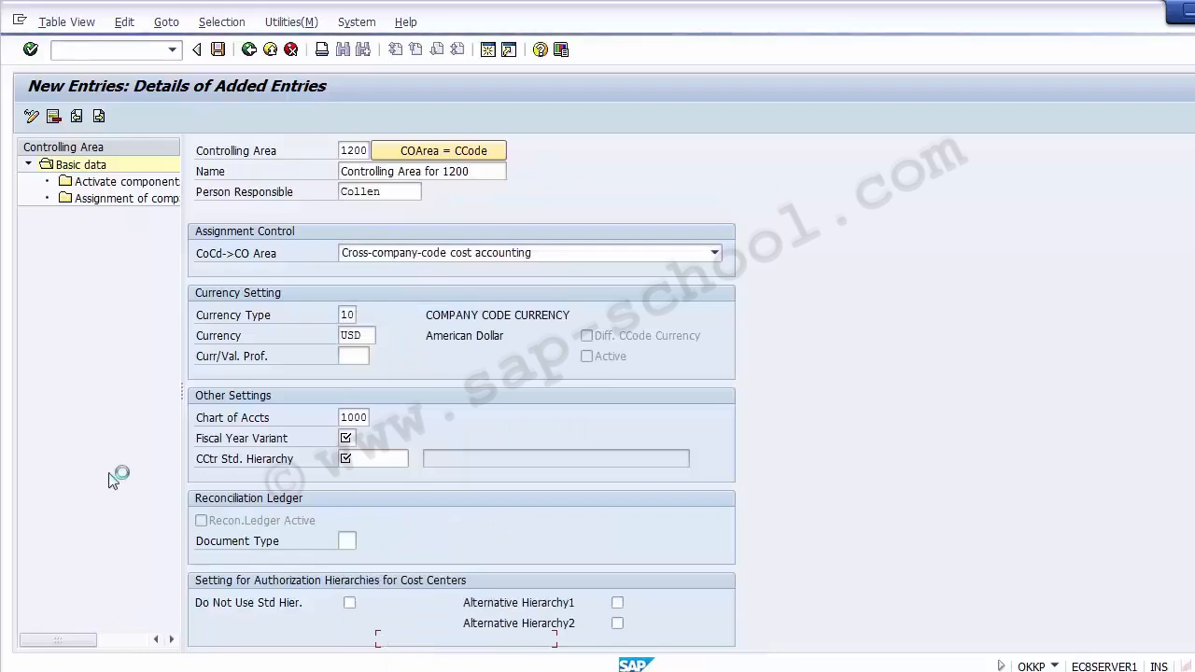
# Enter A1000 as the cost center standard hierarchy
pyautogui.click(391, 459)
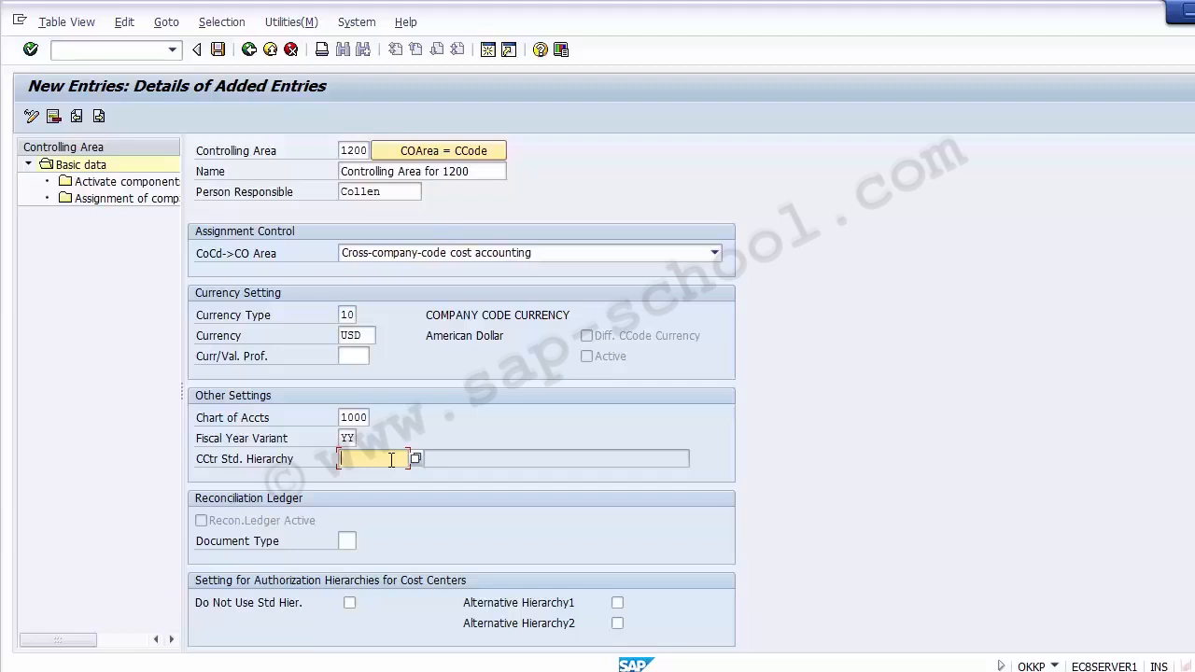
pyautogui.scroll(-2, 391, 460)
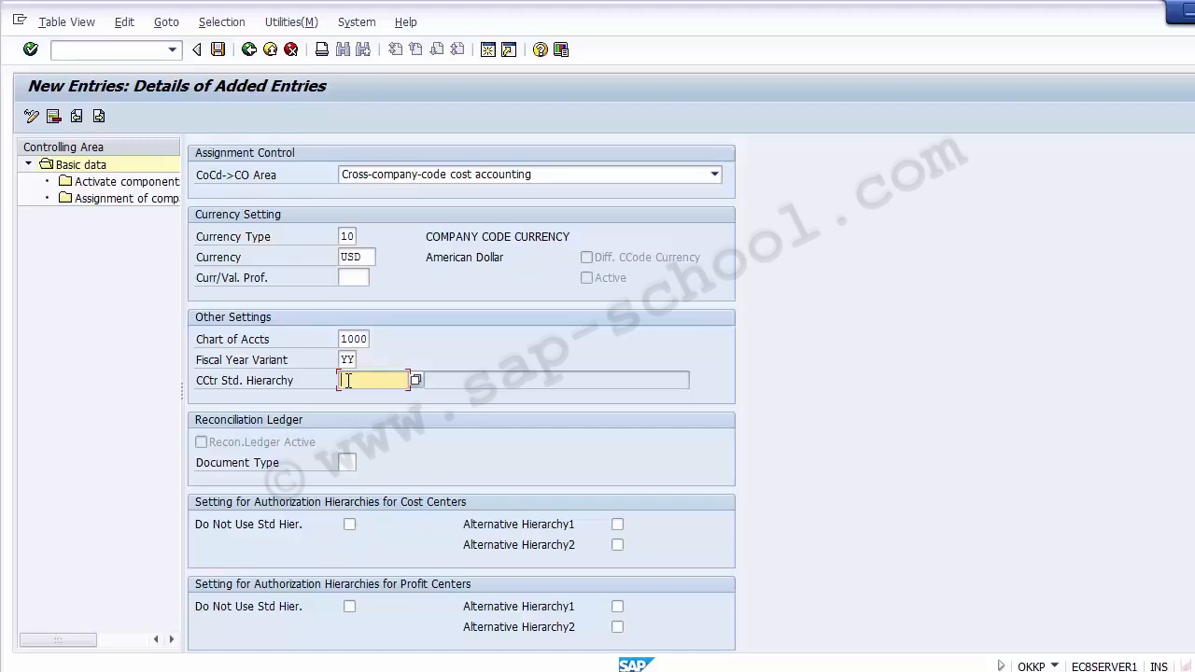
pyautogui.write('A1000')
pyautogui.click(476, 339)
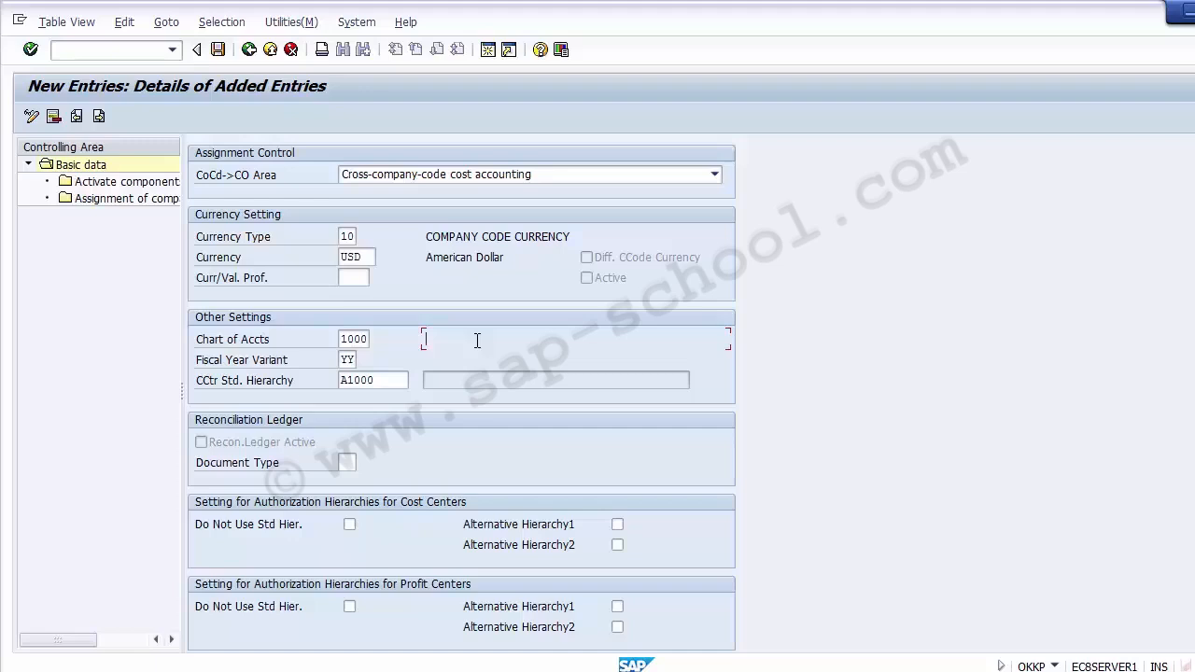
pyautogui.click(395, 380)
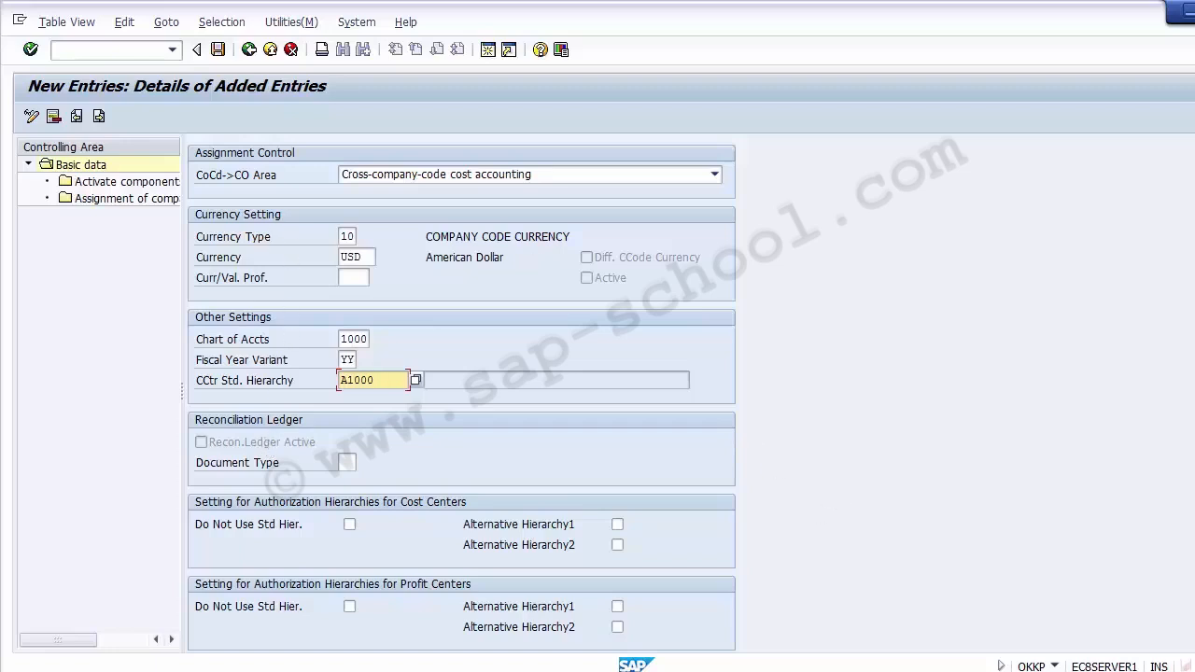
# Review the controlling area code, name and person responsible on the form
pyautogui.scroll(2, 461, 392)
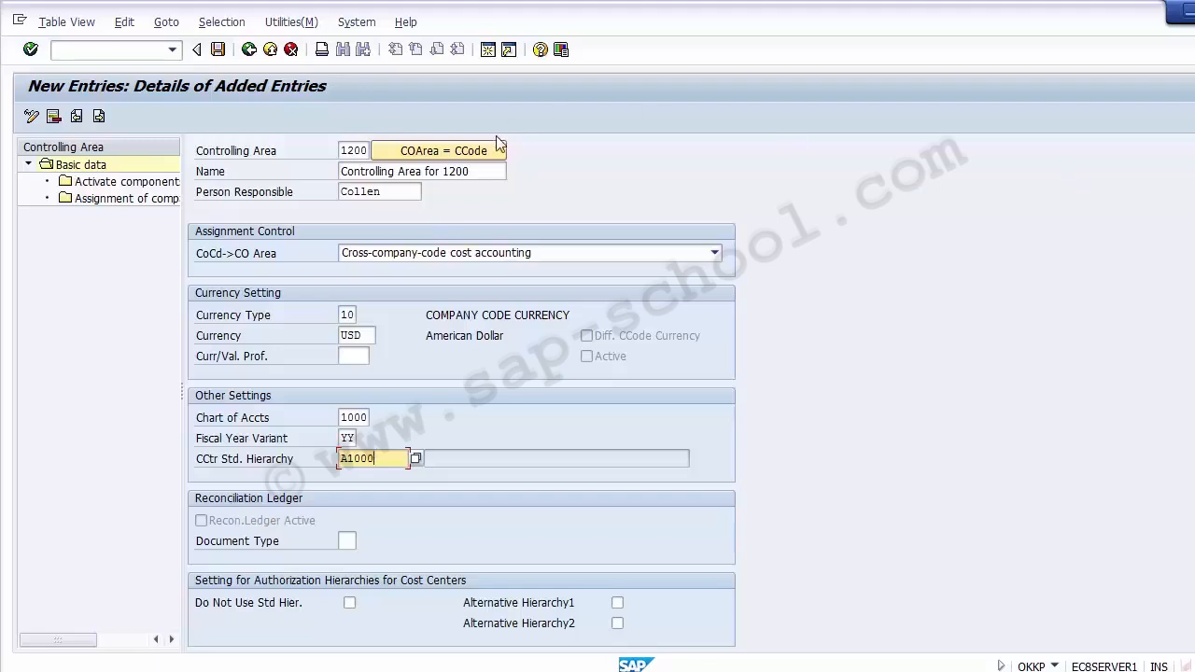
pyautogui.click(360, 152)
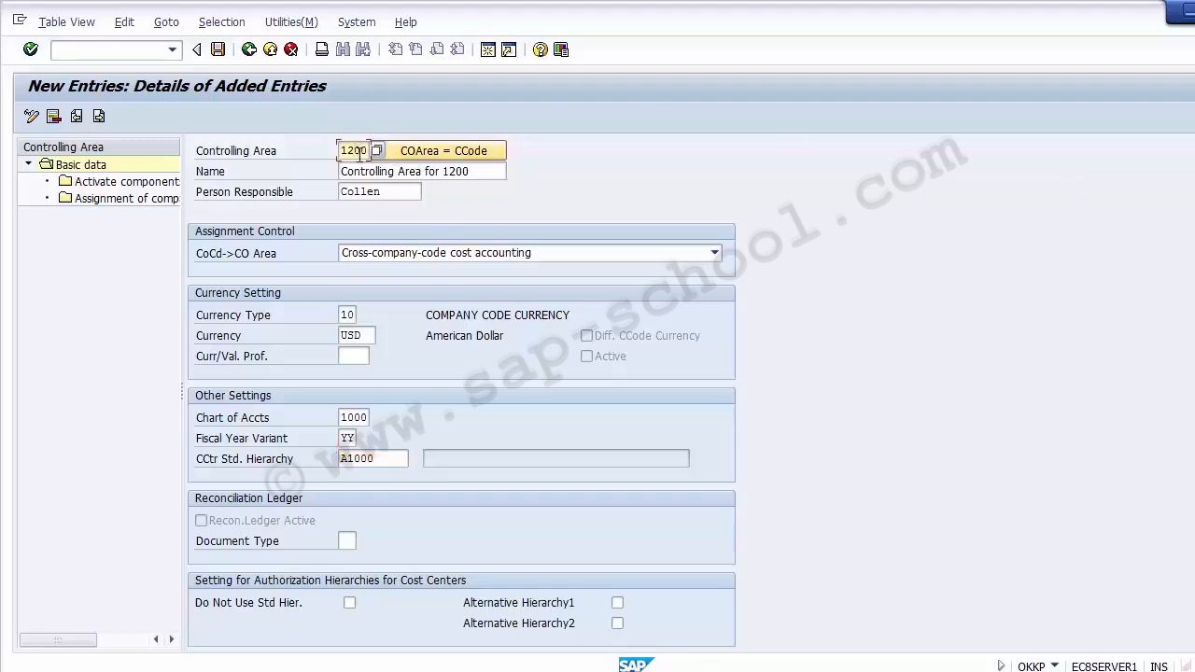
pyautogui.click(360, 172)
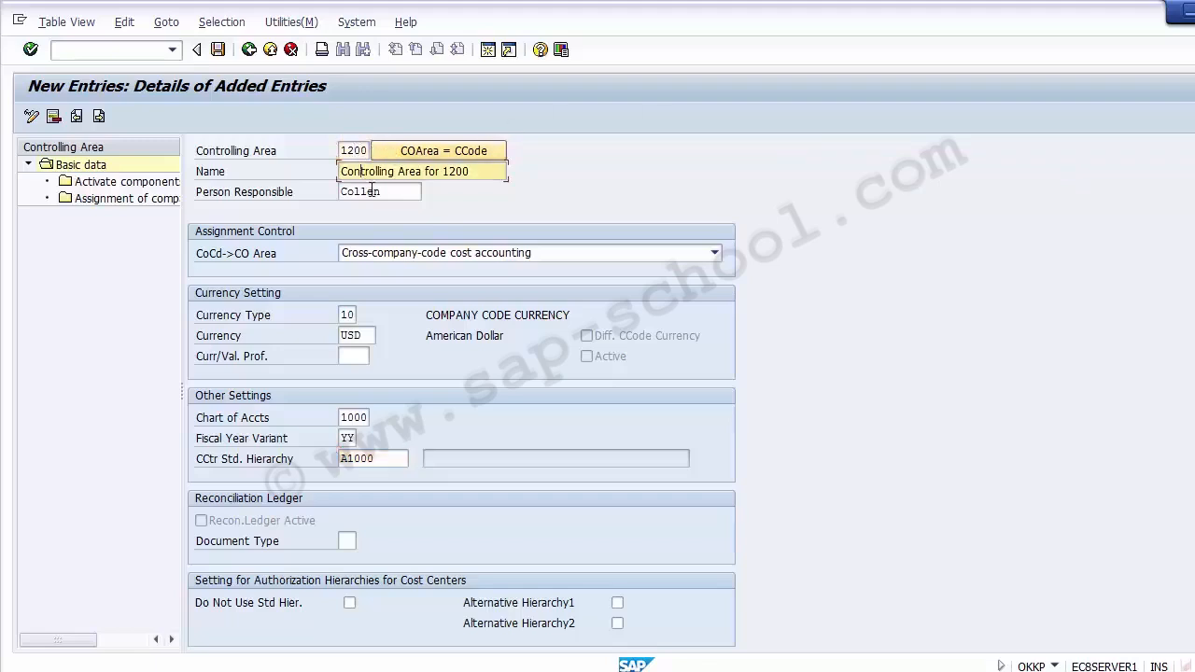
pyautogui.click(371, 191)
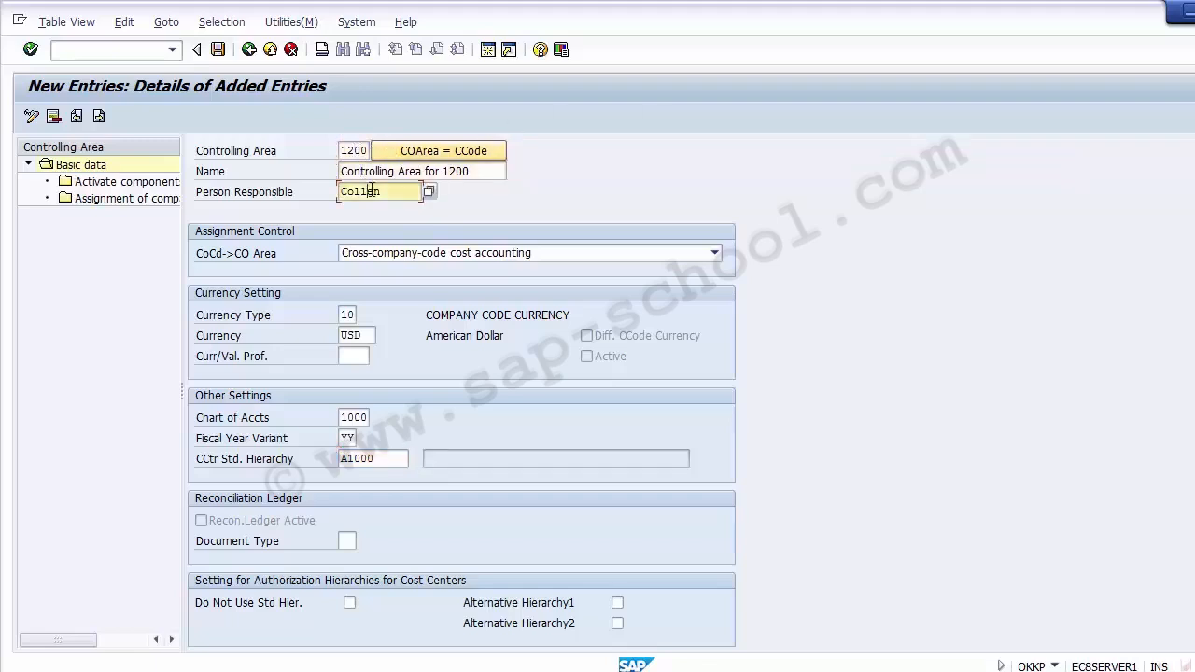
pyautogui.click(245, 260)
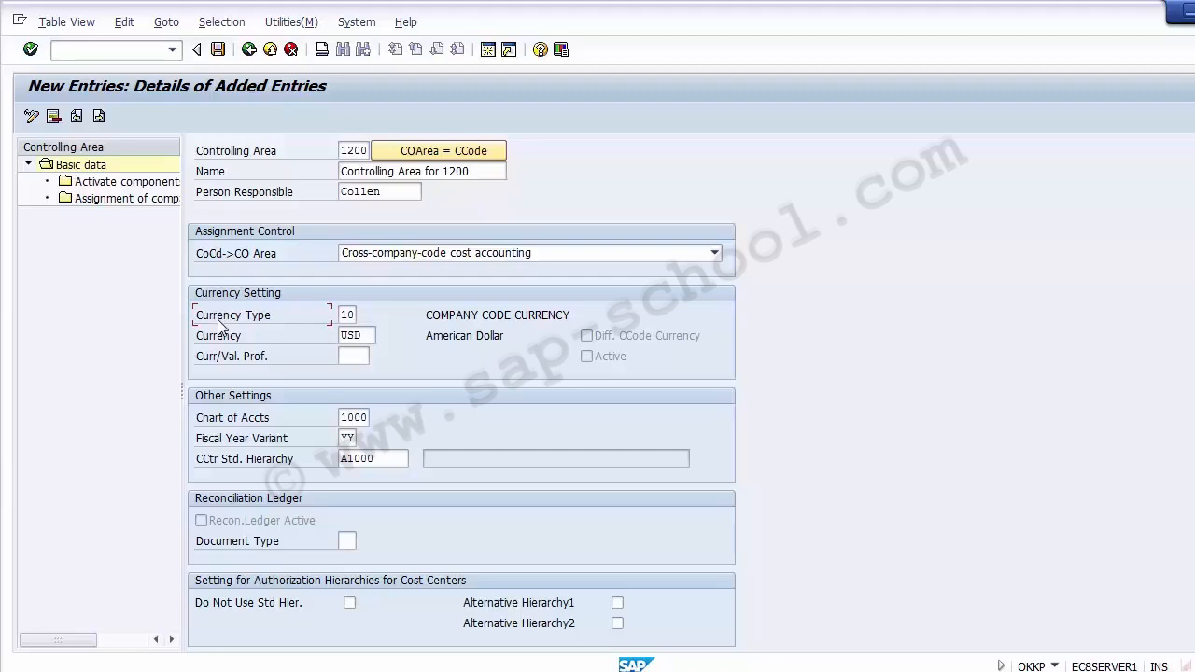
pyautogui.click(227, 417)
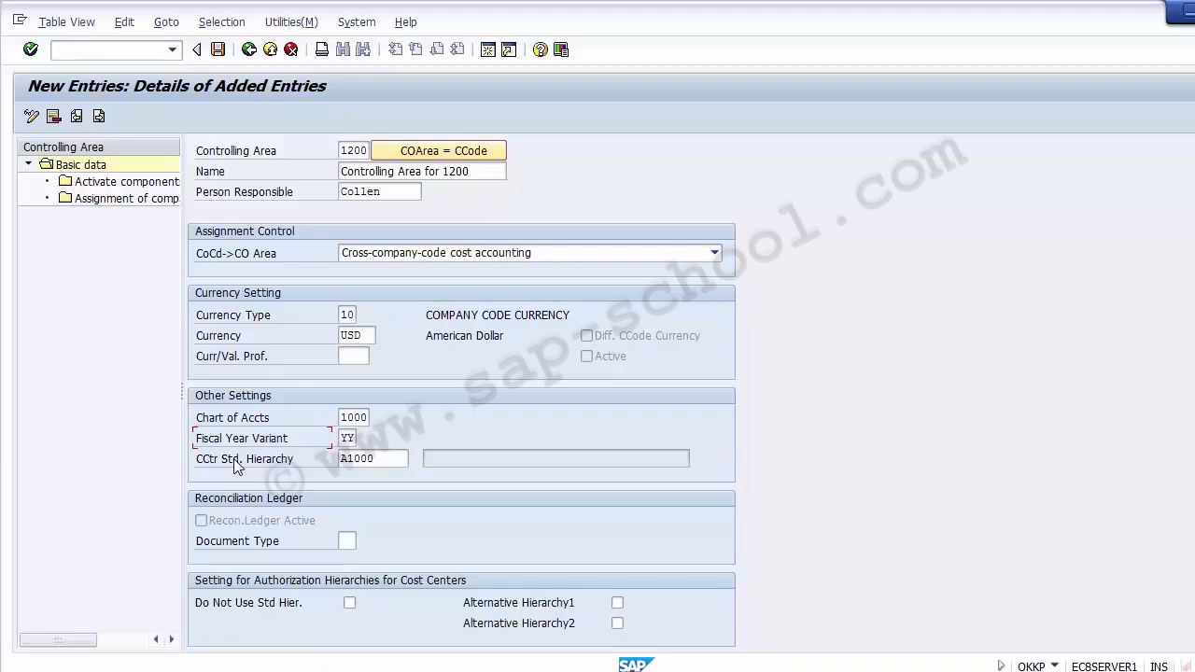
# Try saving, clear the rejected Person Responsible user, and browse its F4 list without picking anyone
pyautogui.click(218, 49)
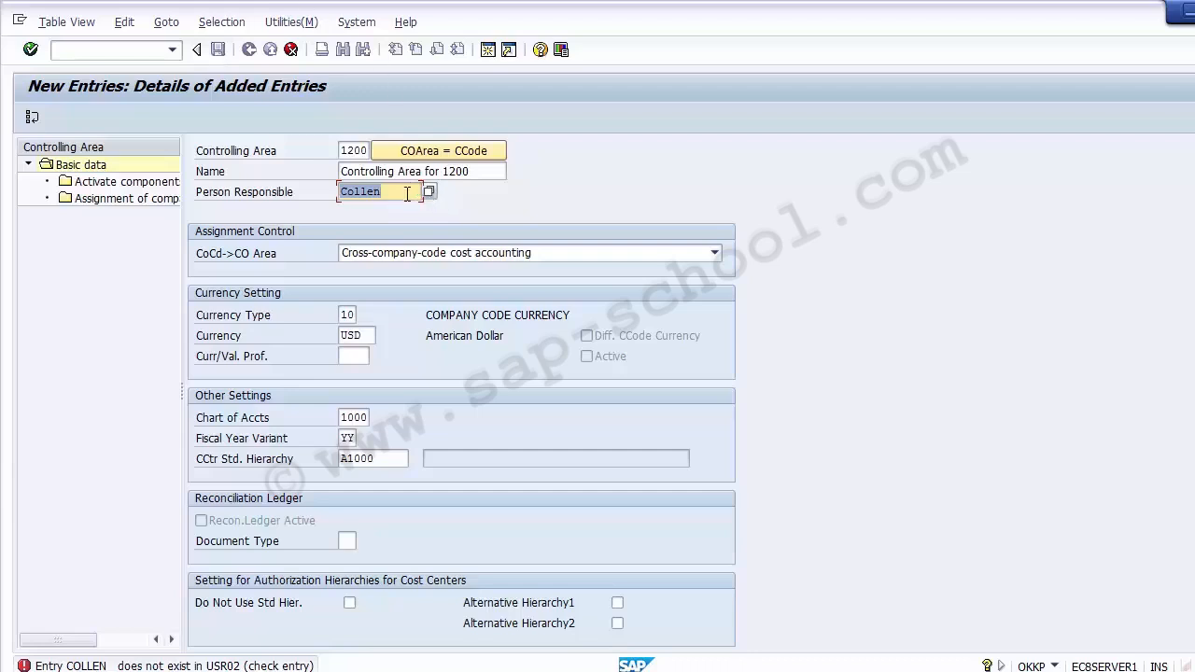
pyautogui.press('BackSpace')
pyautogui.click(429, 191)
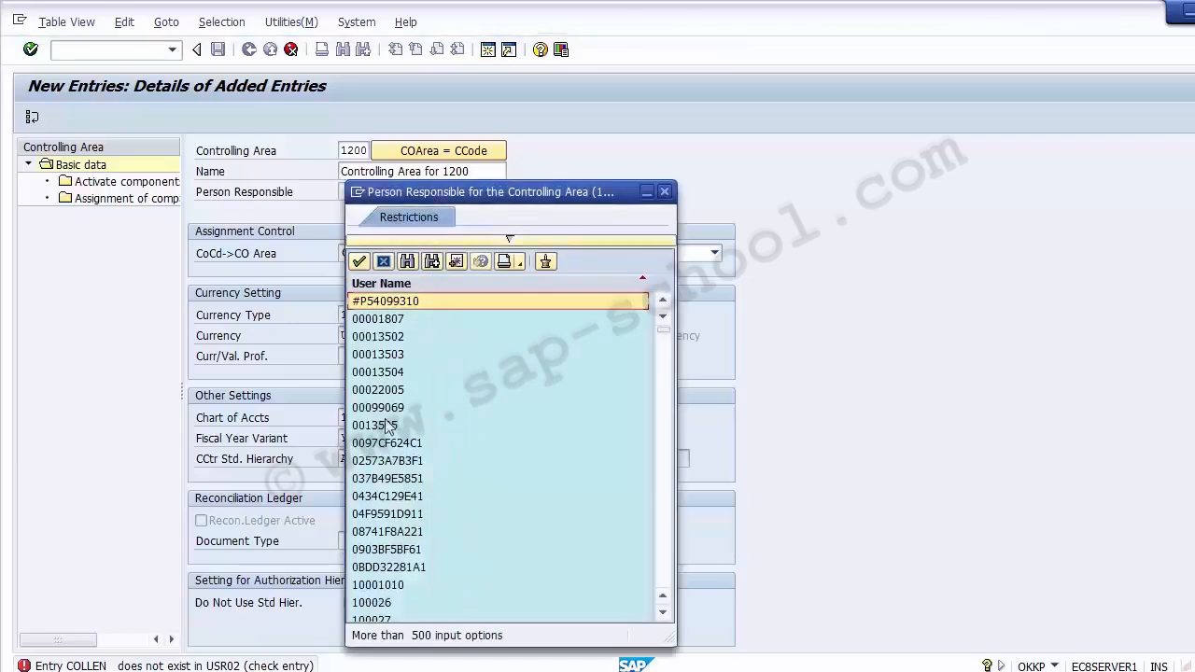
pyautogui.click(386, 463)
pyautogui.press('Down')
pyautogui.press('Down')
pyautogui.press('Down')
pyautogui.press('Down')
pyautogui.press('Down')
pyautogui.press('Down')
pyautogui.press('Down')
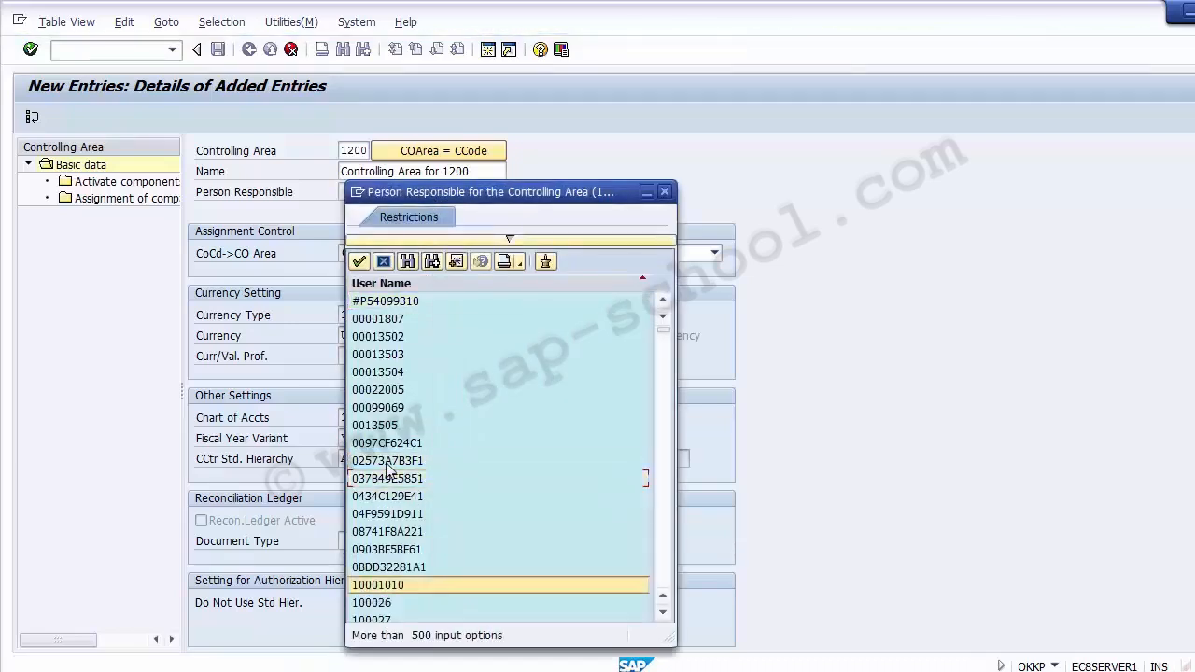
pyautogui.press('Down')
pyautogui.press('Down')
pyautogui.press('Down')
pyautogui.press('Down')
pyautogui.press('Down')
pyautogui.press('Down')
pyautogui.press('Down')
pyautogui.press('Down')
pyautogui.press('Down')
pyautogui.press('Down')
pyautogui.press('Down')
pyautogui.press('Down')
pyautogui.press('Down')
pyautogui.press('Down')
pyautogui.press('Down')
pyautogui.press('Down')
pyautogui.press('Down')
pyautogui.press('Down')
pyautogui.press('Down')
pyautogui.press('Down')
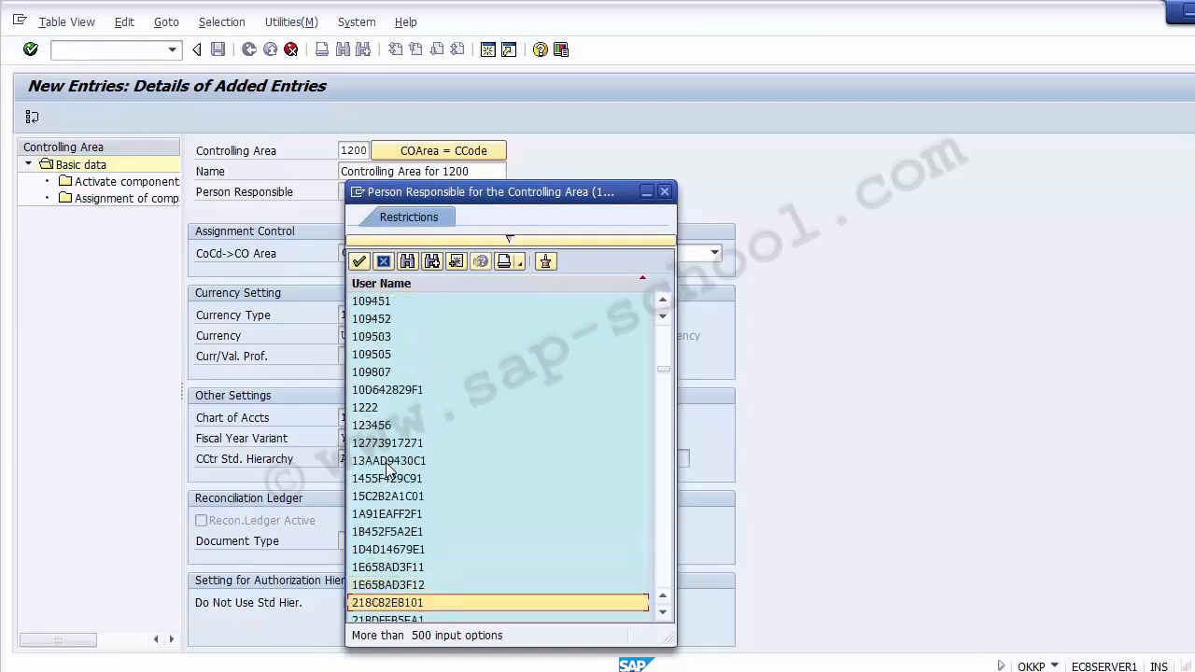
pyautogui.press('Down')
pyautogui.press('Down')
pyautogui.press('Down')
pyautogui.press('Down')
pyautogui.press('Down')
pyautogui.press('Down')
pyautogui.press('Down')
pyautogui.press('Down')
pyautogui.press('Down')
pyautogui.press('Down')
pyautogui.press('Down')
pyautogui.press('Down')
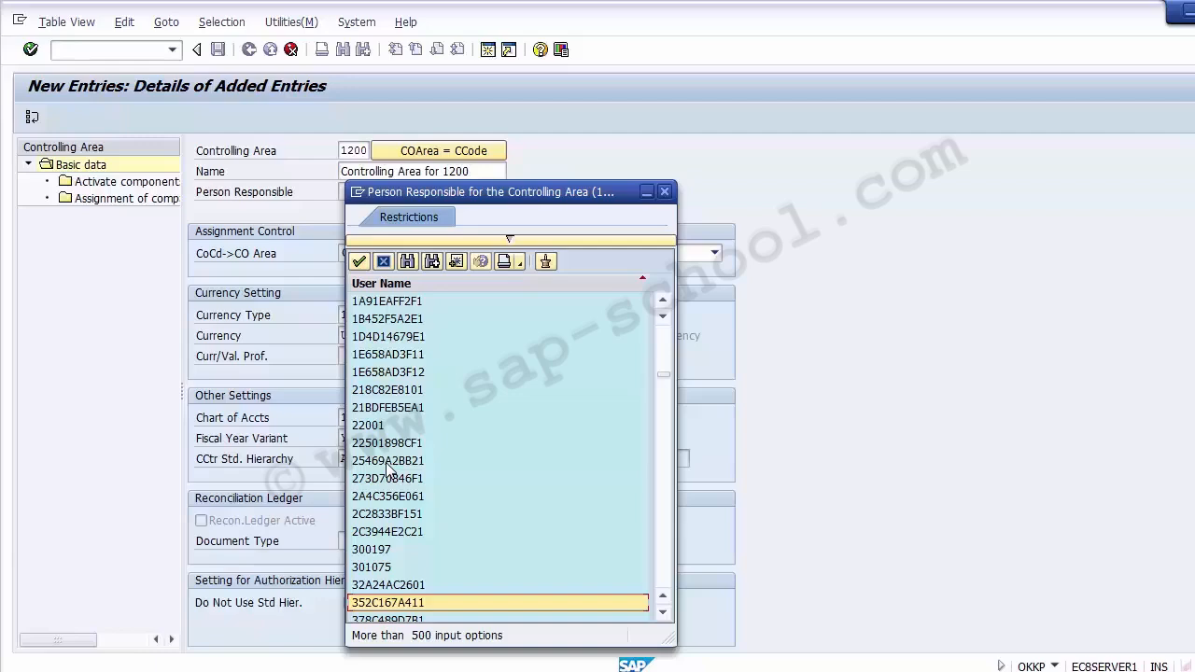
pyautogui.press('Down')
pyautogui.press('Down')
pyautogui.press('Down')
pyautogui.press('Down')
pyautogui.press('Down')
pyautogui.press('Down')
pyautogui.press('Down')
pyautogui.press('Down')
pyautogui.press('Down')
pyautogui.press('Down')
pyautogui.press('Down')
pyautogui.press('Down')
pyautogui.press('Down')
pyautogui.press('Down')
pyautogui.press('Down')
pyautogui.press('Down')
pyautogui.press('Down')
pyautogui.press('Down')
pyautogui.press('Down')
pyautogui.press('Down')
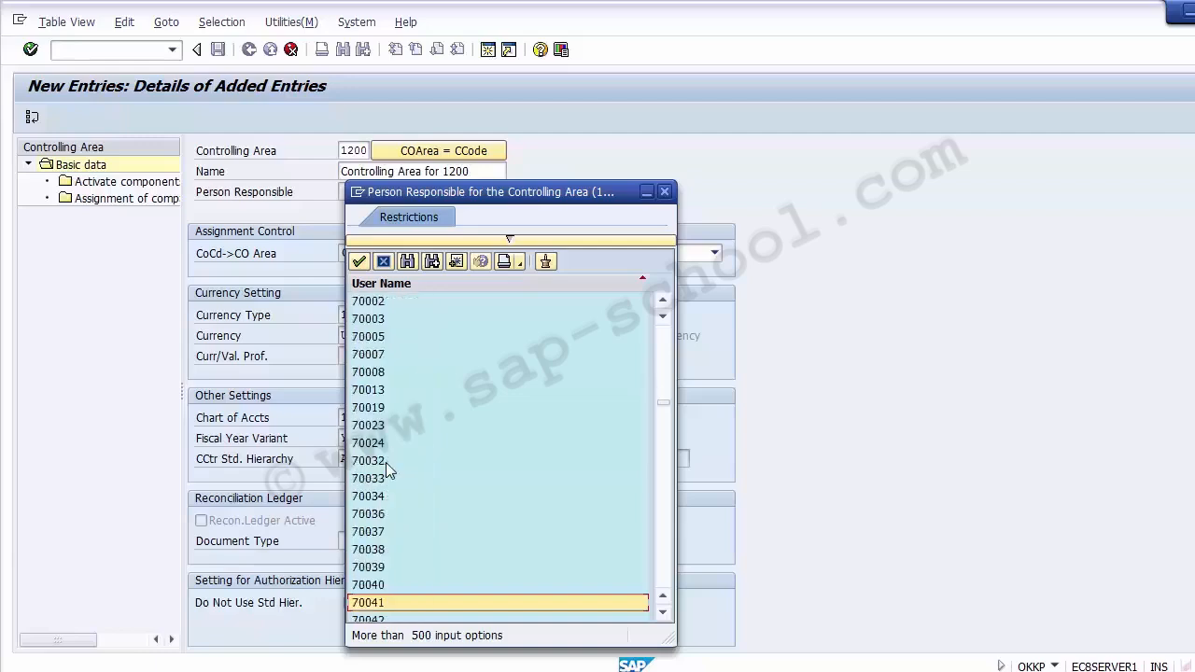
pyautogui.press('Down')
pyautogui.press('Down')
pyautogui.press('Down')
pyautogui.press('Down')
pyautogui.press('Down')
pyautogui.press('Down')
pyautogui.press('Down')
pyautogui.press('Down')
pyautogui.press('Down')
pyautogui.press('Down')
pyautogui.press('Down')
pyautogui.press('Down')
pyautogui.press('Down')
pyautogui.press('Down')
pyautogui.press('Down')
pyautogui.press('Down')
pyautogui.press('Down')
pyautogui.press('Down')
pyautogui.press('Down')
pyautogui.press('Down')
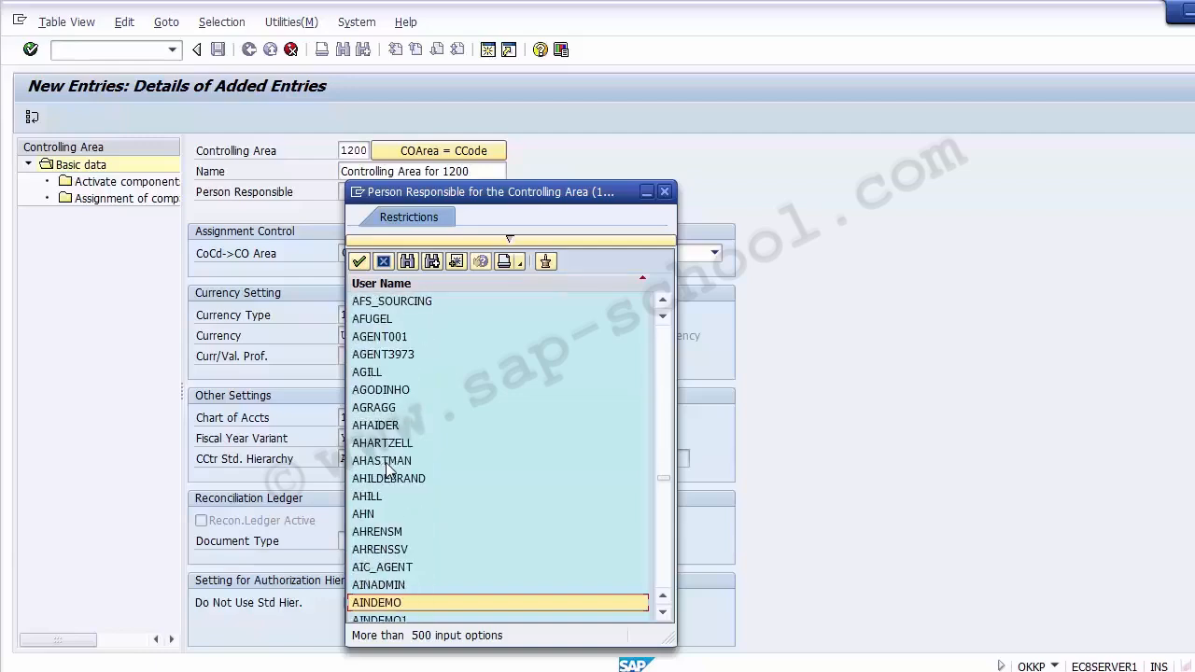
pyautogui.scroll(20, 387, 470)
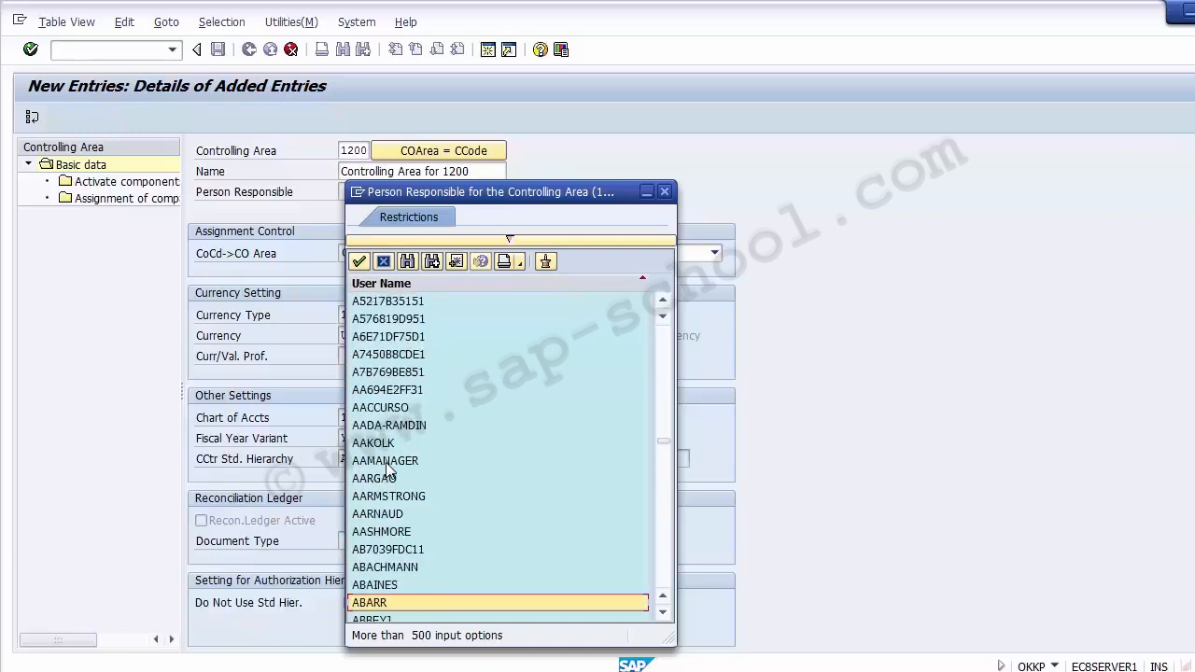
pyautogui.press('Down')
pyautogui.press('Down')
pyautogui.press('Down')
pyautogui.press('Down')
pyautogui.press('Down')
pyautogui.press('Down')
pyautogui.press('Down')
pyautogui.press('Down')
pyautogui.press('Down')
pyautogui.press('Down')
pyautogui.press('Down')
pyautogui.press('Down')
pyautogui.press('Down')
pyautogui.press('Down')
pyautogui.press('Down')
pyautogui.press('Down')
pyautogui.press('Down')
pyautogui.press('Down')
pyautogui.press('Down')
pyautogui.press('Down')
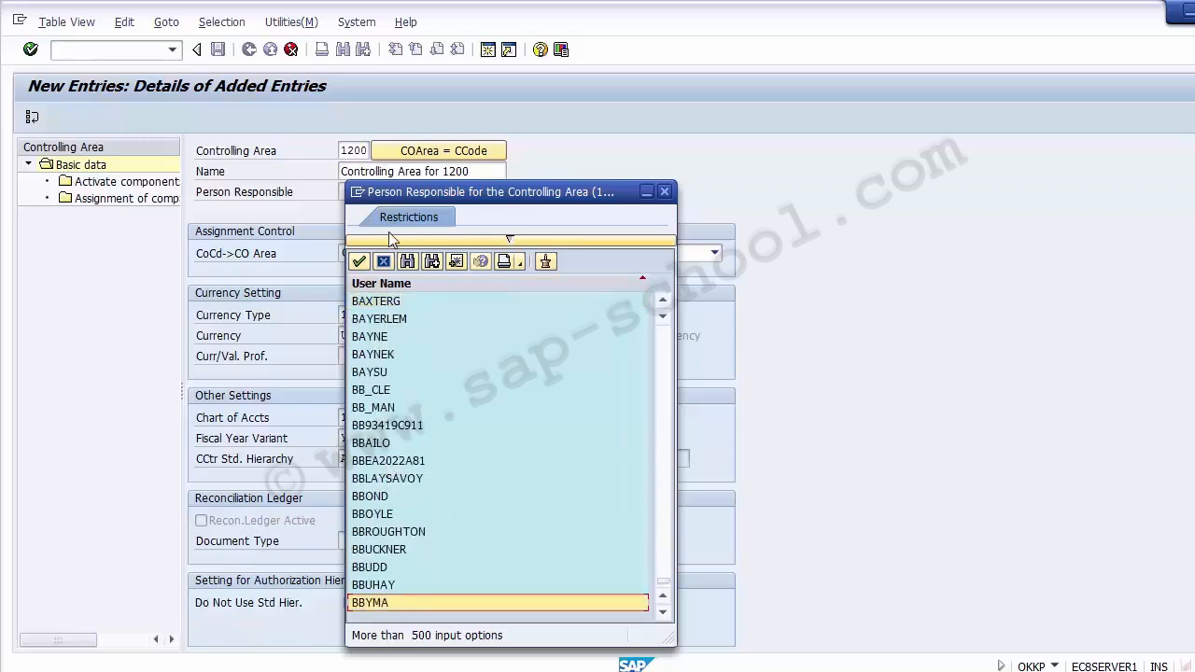
pyautogui.click(383, 261)
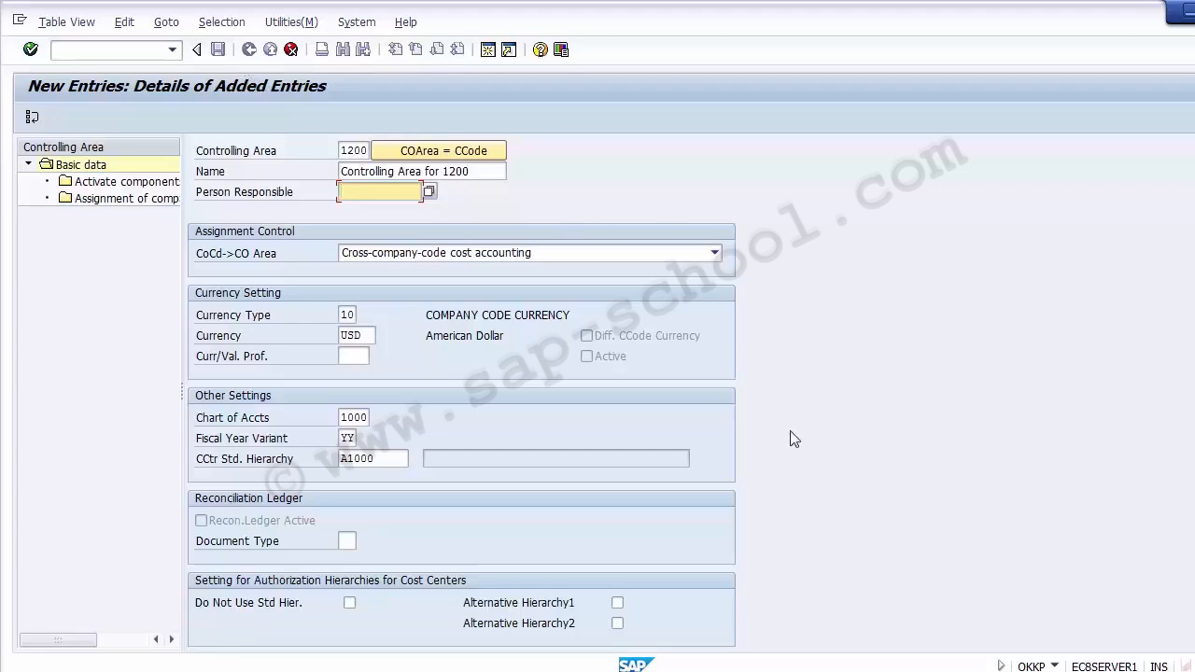
# Submit controlling area 1200, accepting A1000 as standard hierarchy, and hit the duplicate-key error
pyautogui.press('Return')
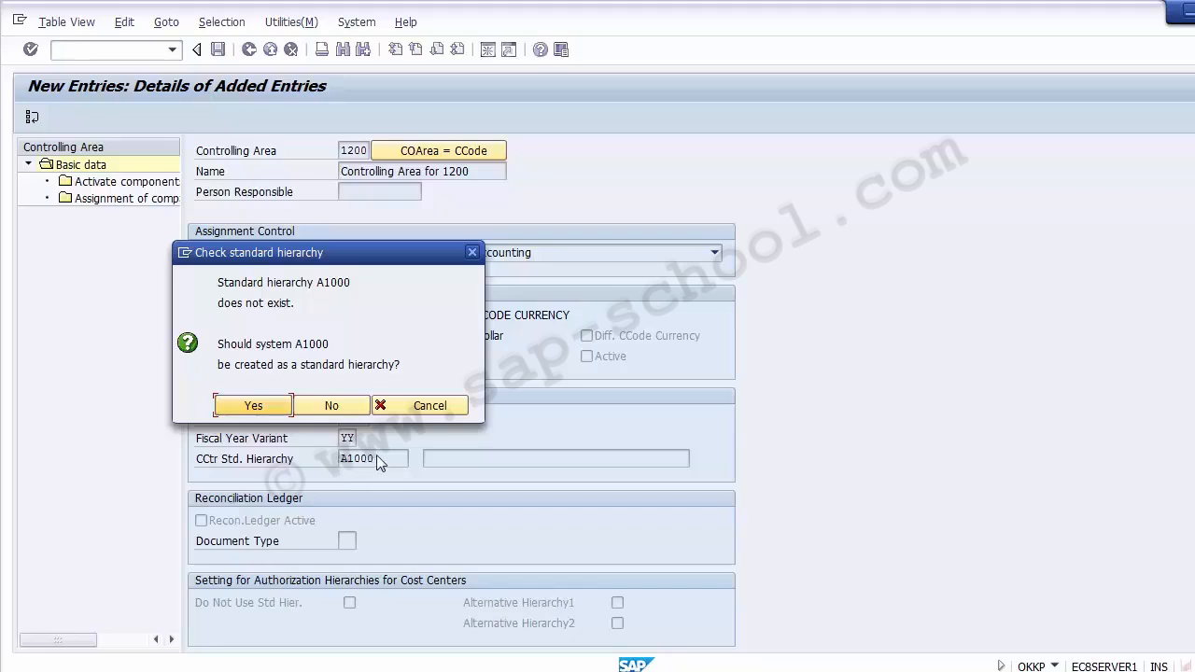
pyautogui.click(252, 407)
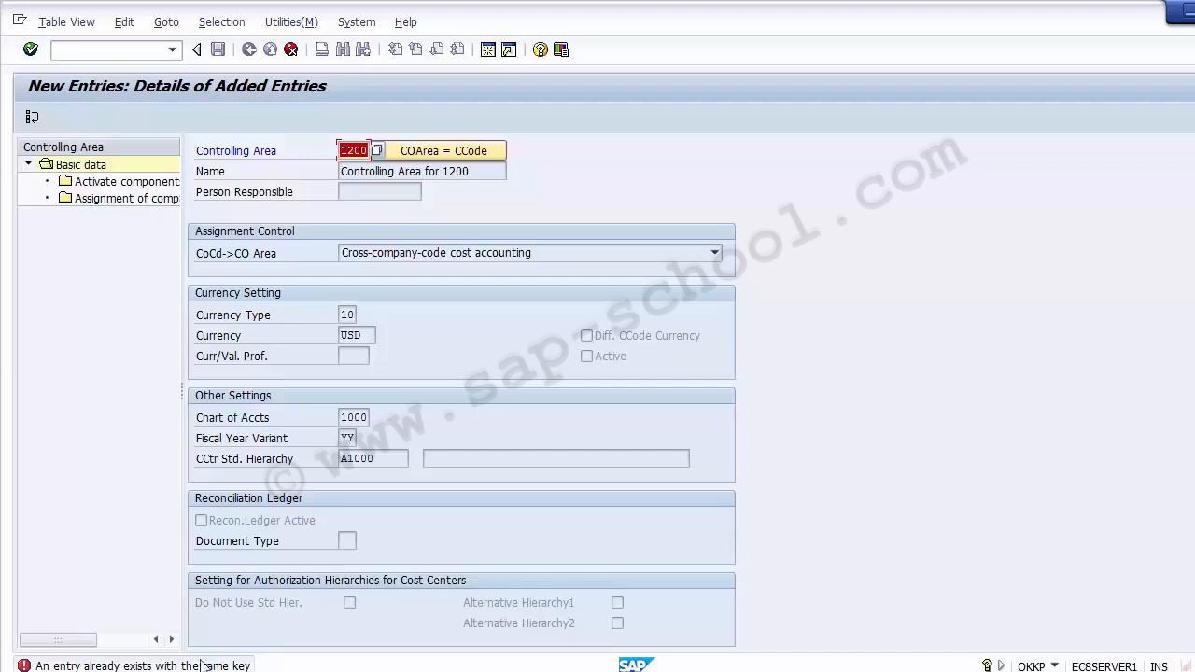
pyautogui.click(342, 150)
# Change the controlling area code to Z100 and save, accepting standard hierarchy A1000
pyautogui.press('Delete')
pyautogui.press('Delete')
pyautogui.press('Delete')
pyautogui.press('Delete')
pyautogui.write('1')
pyautogui.write('1')
pyautogui.write('00')
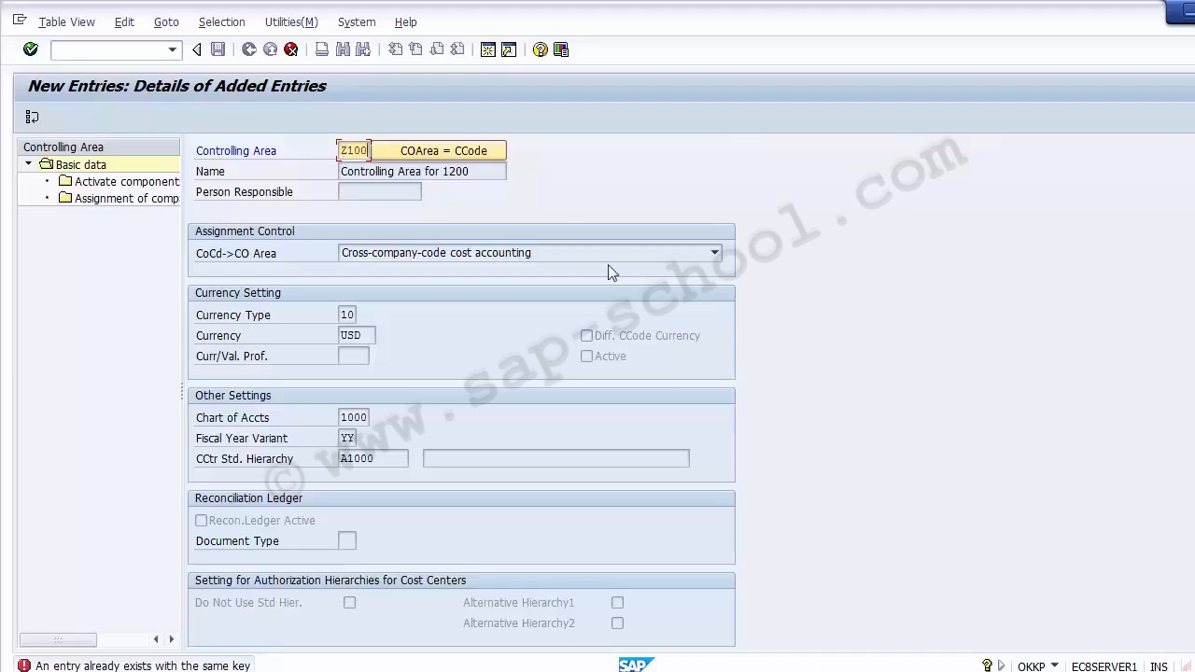
pyautogui.press('Return')
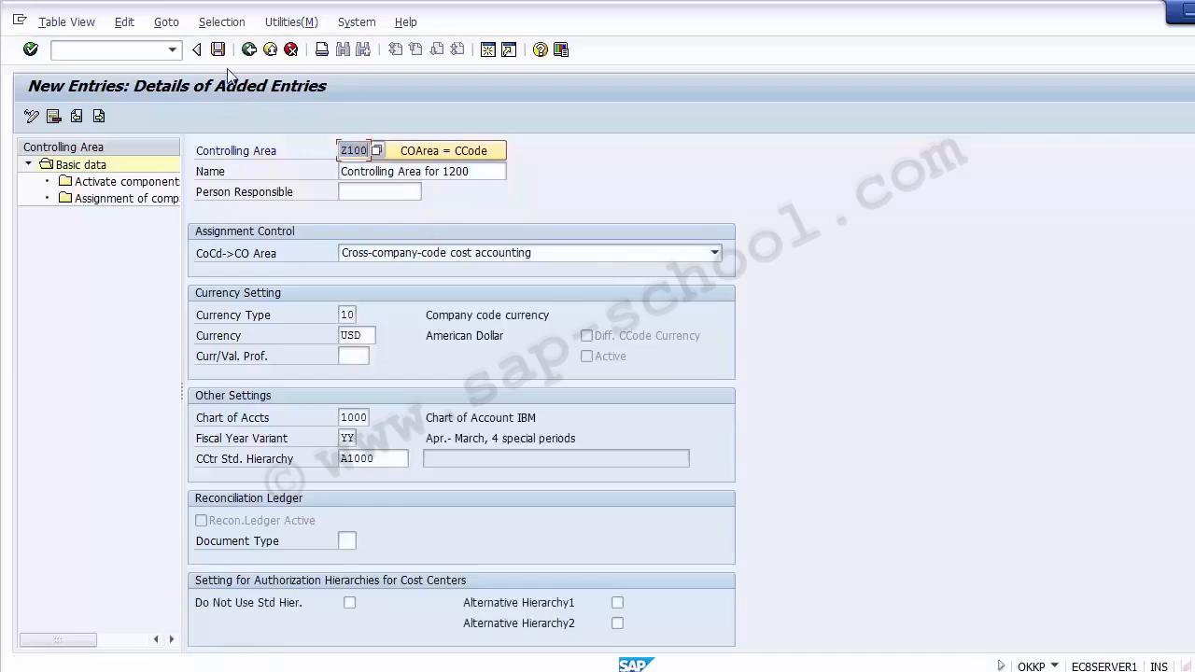
pyautogui.click(217, 52)
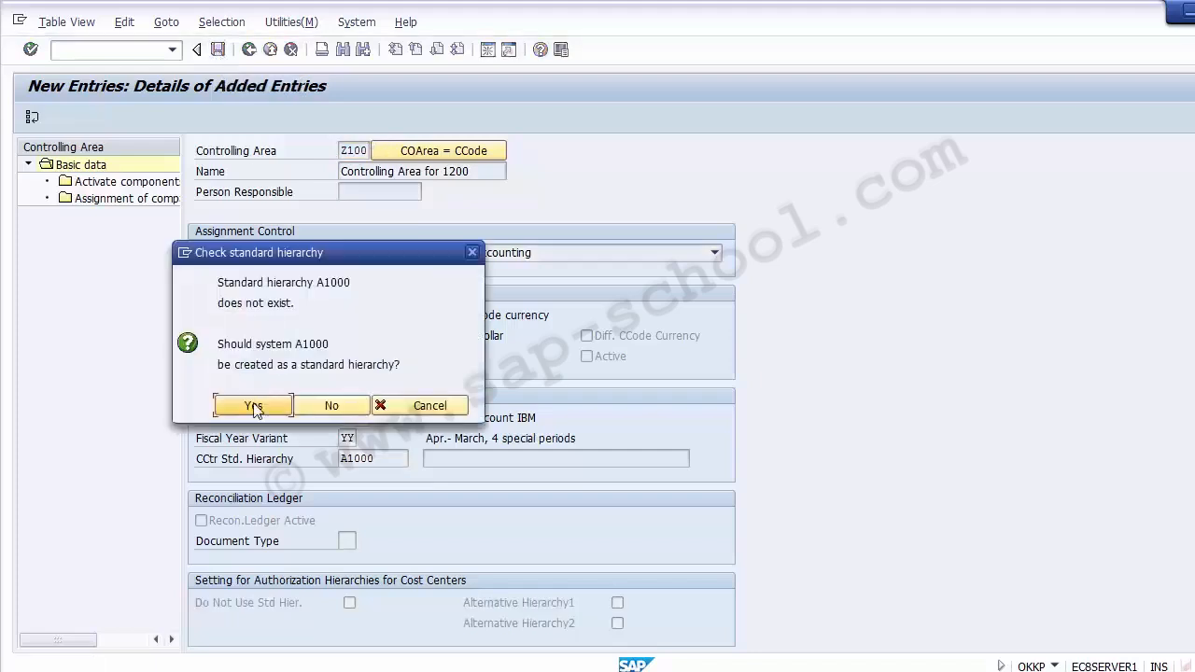
pyautogui.click(253, 407)
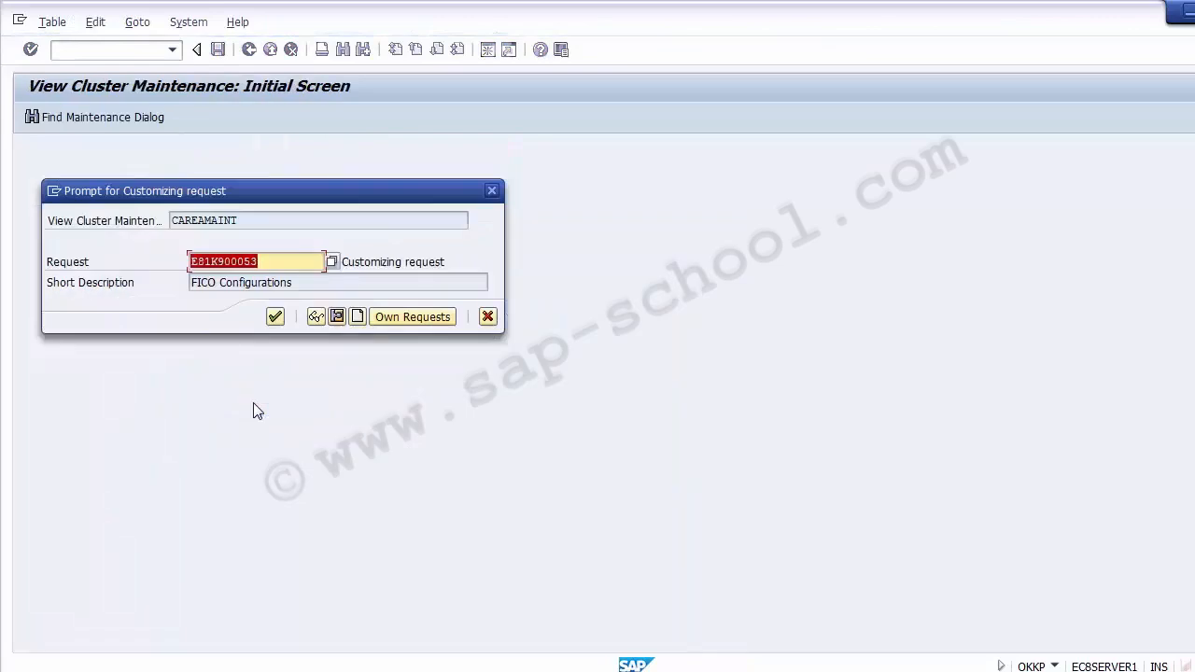
# Accept the FICO Configurations customizing request to complete the save
pyautogui.click(274, 318)
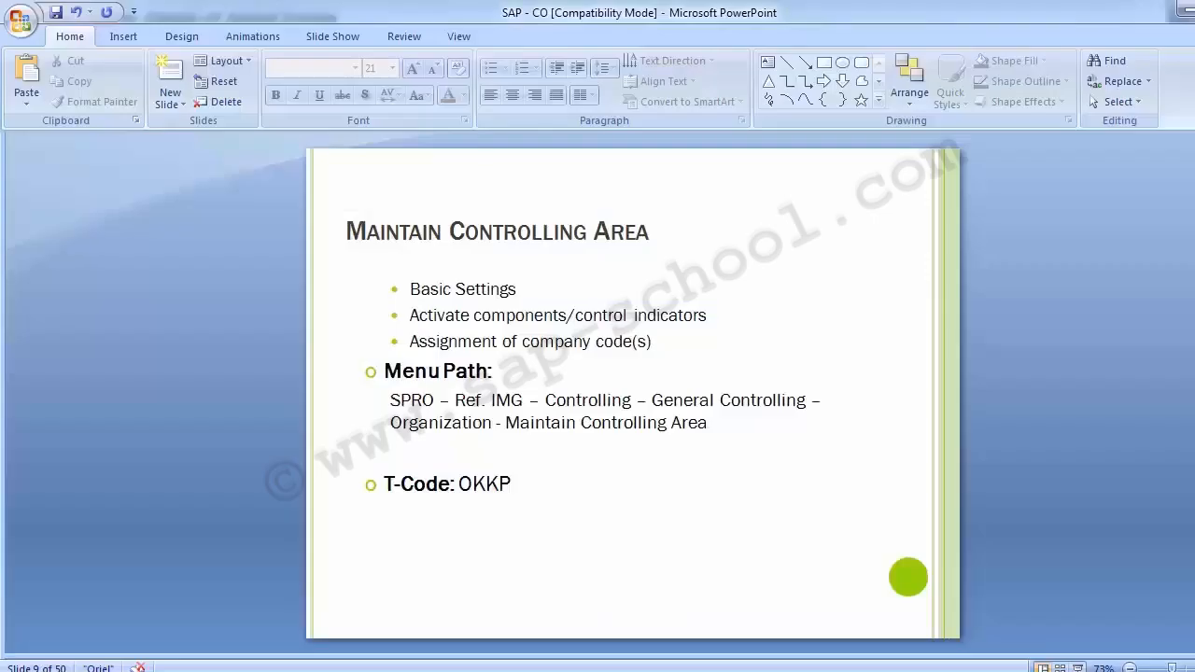
# Highlight the slide's Basic Settings, assignment and activation bullet lines
pyautogui.moveTo(518, 290); pyautogui.dragTo(404, 289)
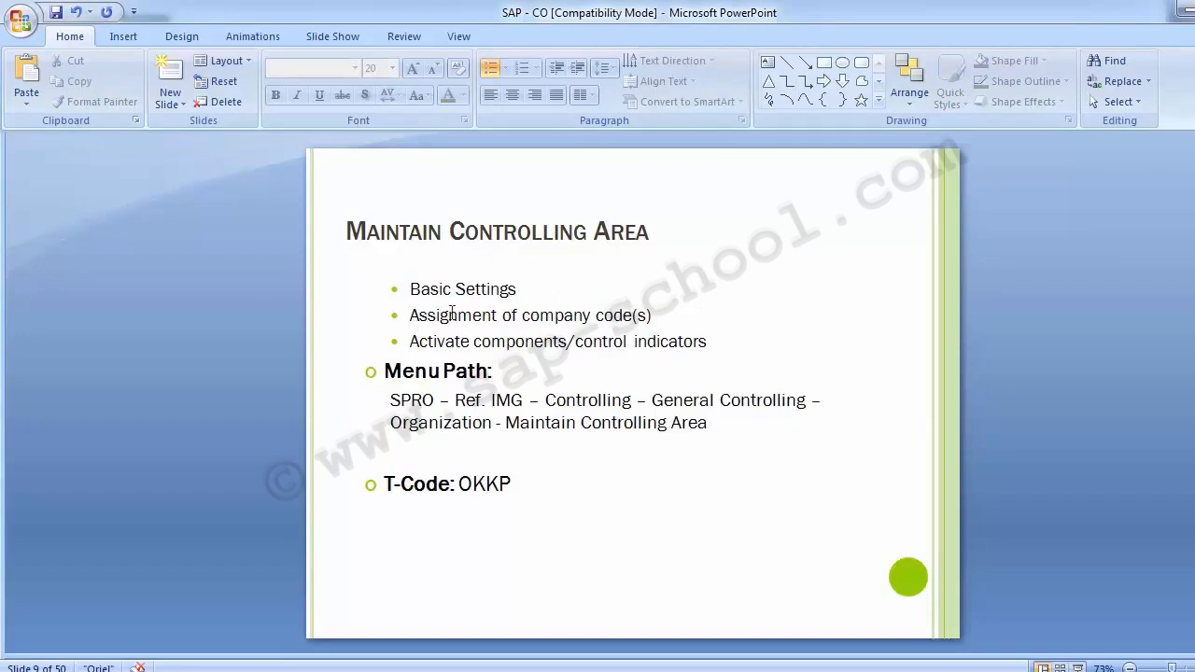
pyautogui.click(412, 316)
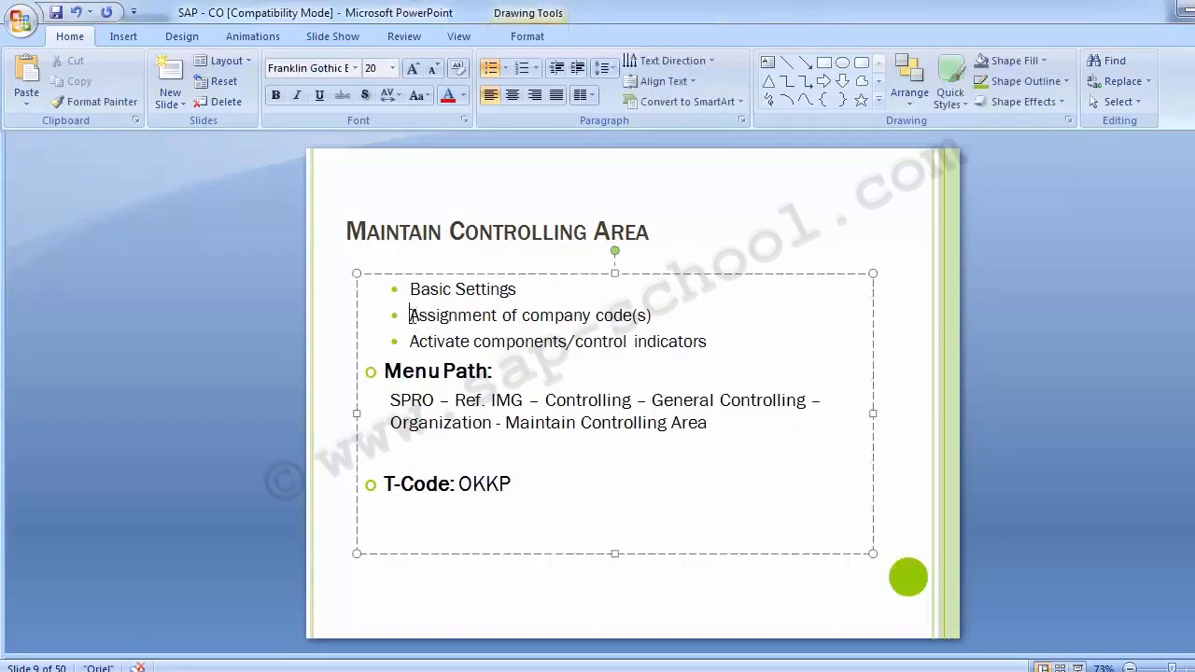
pyautogui.moveTo(412, 317)
pyautogui.mouseDown()
pyautogui.moveTo(618, 342)
pyautogui.moveTo(670, 322)
pyautogui.mouseUp()
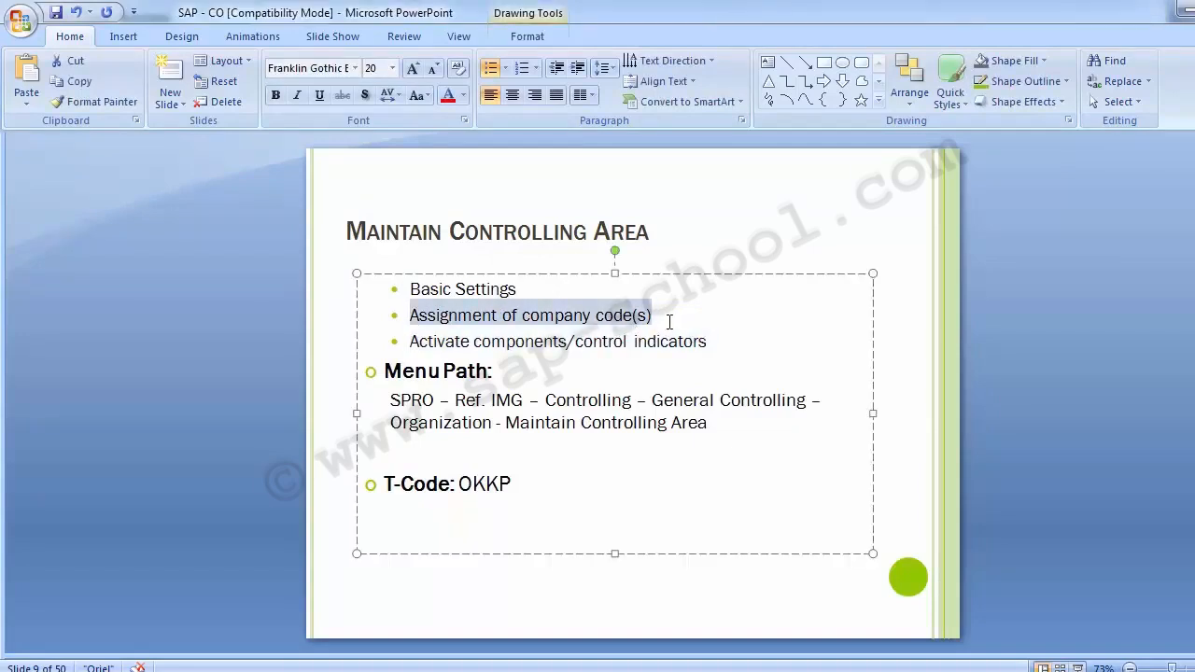
pyautogui.click(603, 317)
pyautogui.click(229, 379)
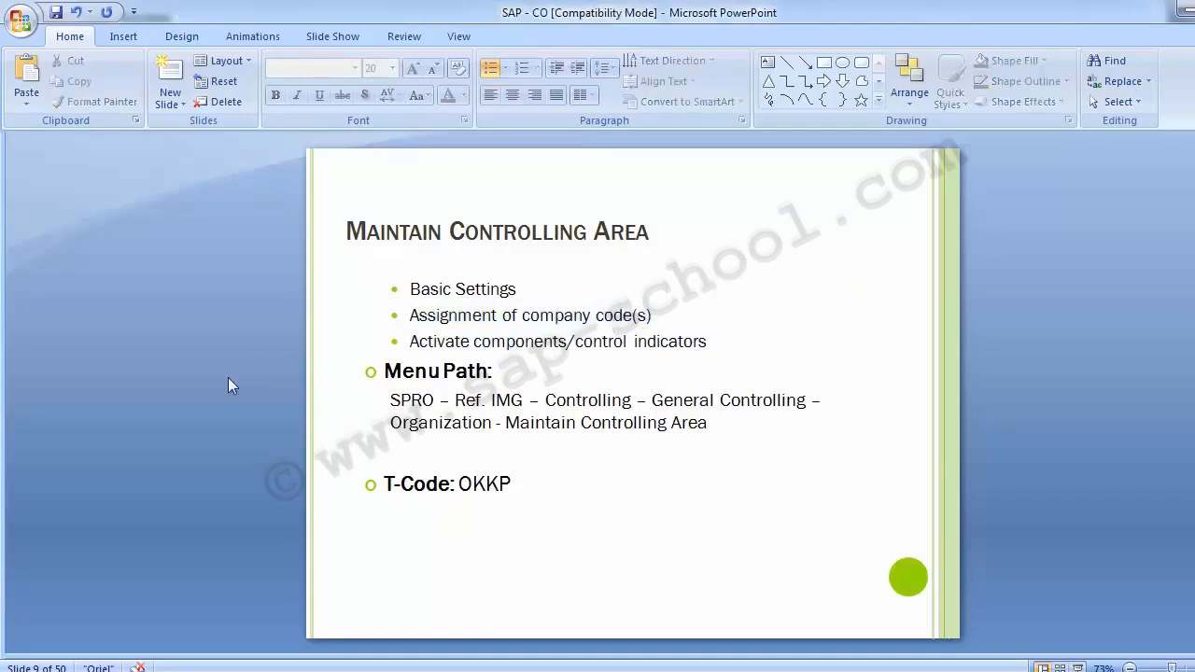
# Highlight the slide's SPRO menu-path paragraph for Maintain Controlling Area
pyautogui.hotkey('alt', 'Tab')
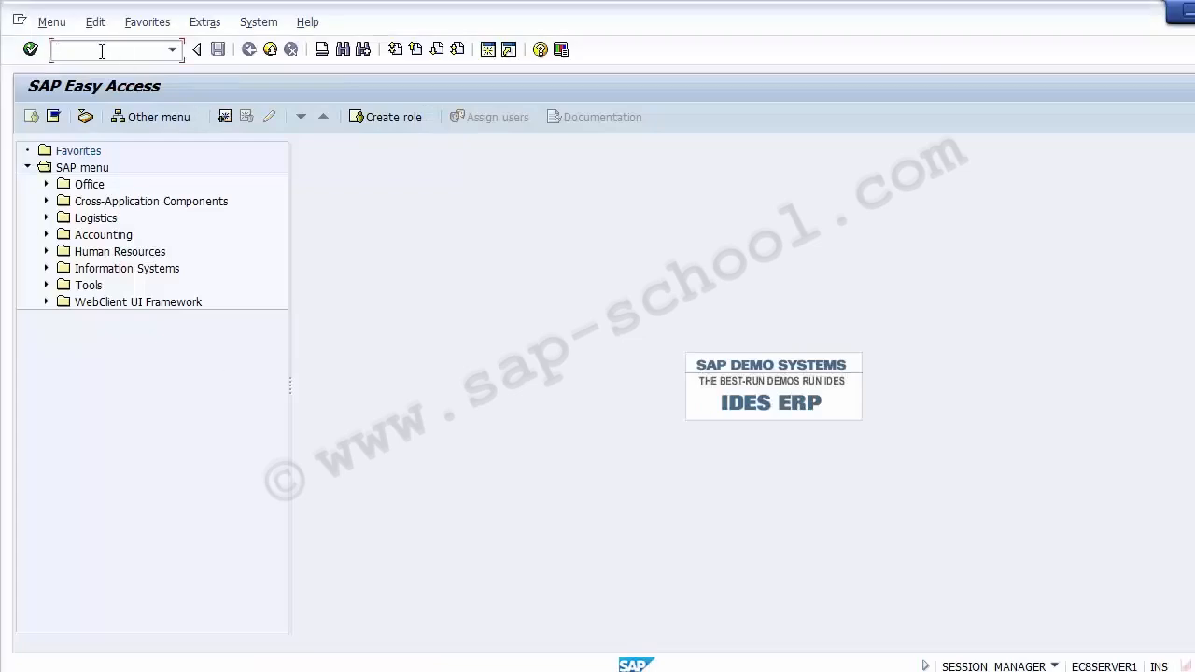
pyautogui.hotkey('alt', 'Tab')
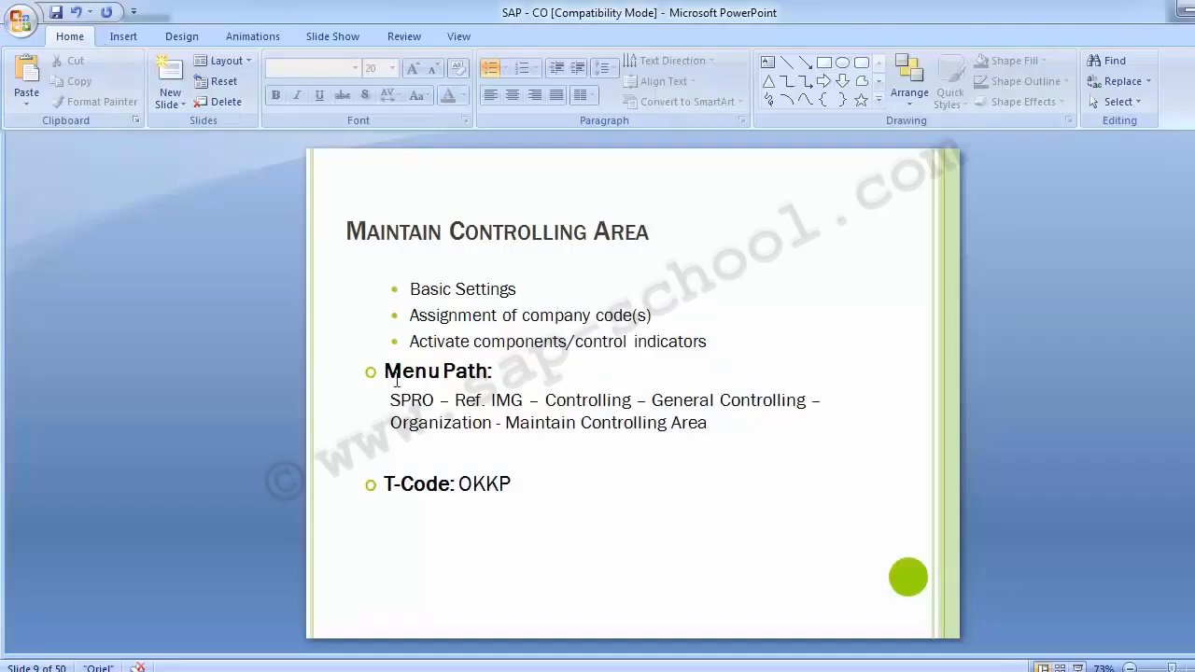
pyautogui.moveTo(394, 404); pyautogui.dragTo(734, 432)
pyautogui.click(196, 362)
# Run SPRO in SAP and open the SAP Reference IMG
pyautogui.hotkey('alt', 'Tab')
pyautogui.write('spro')
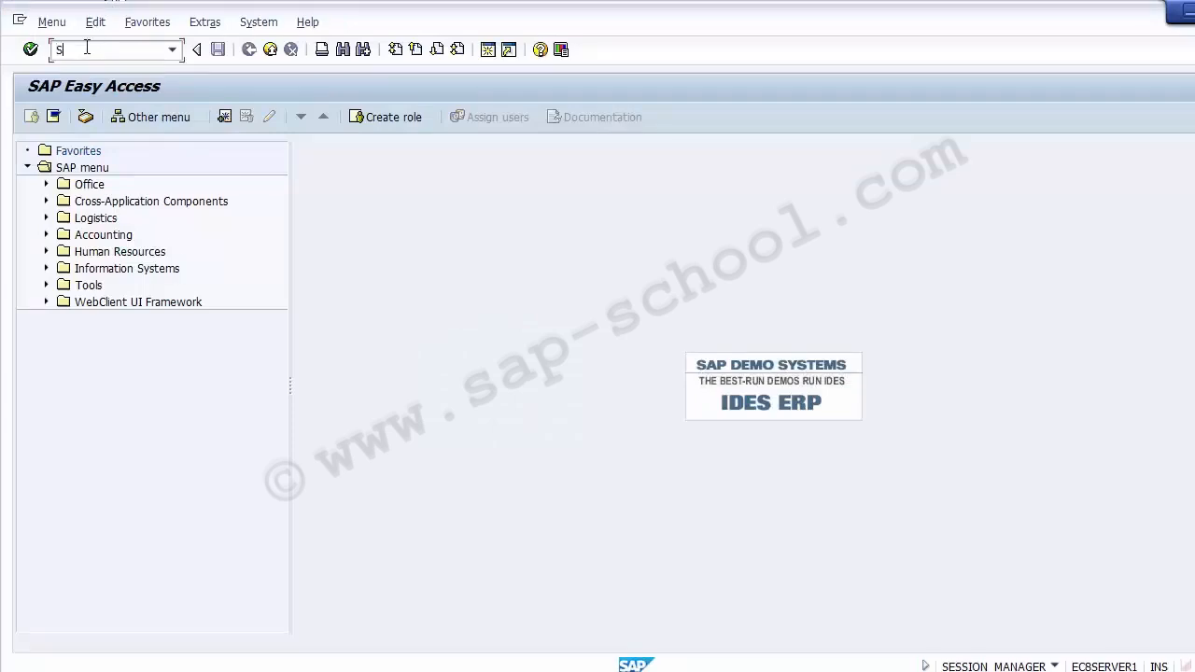
pyautogui.press('Return')
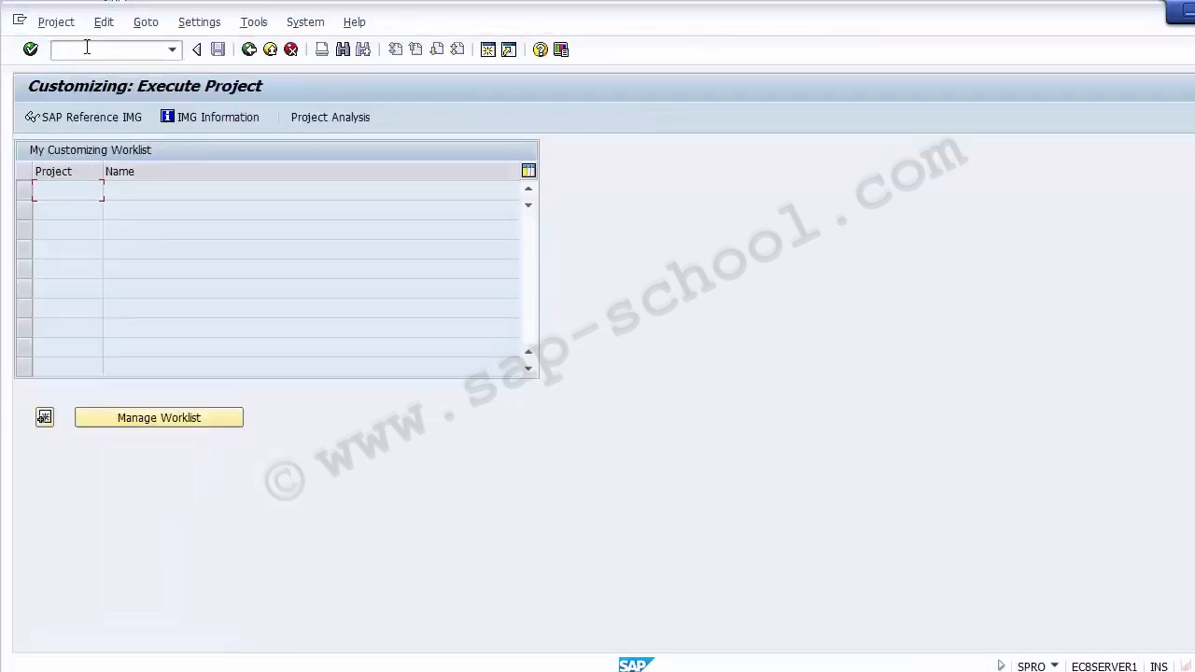
pyautogui.click(81, 121)
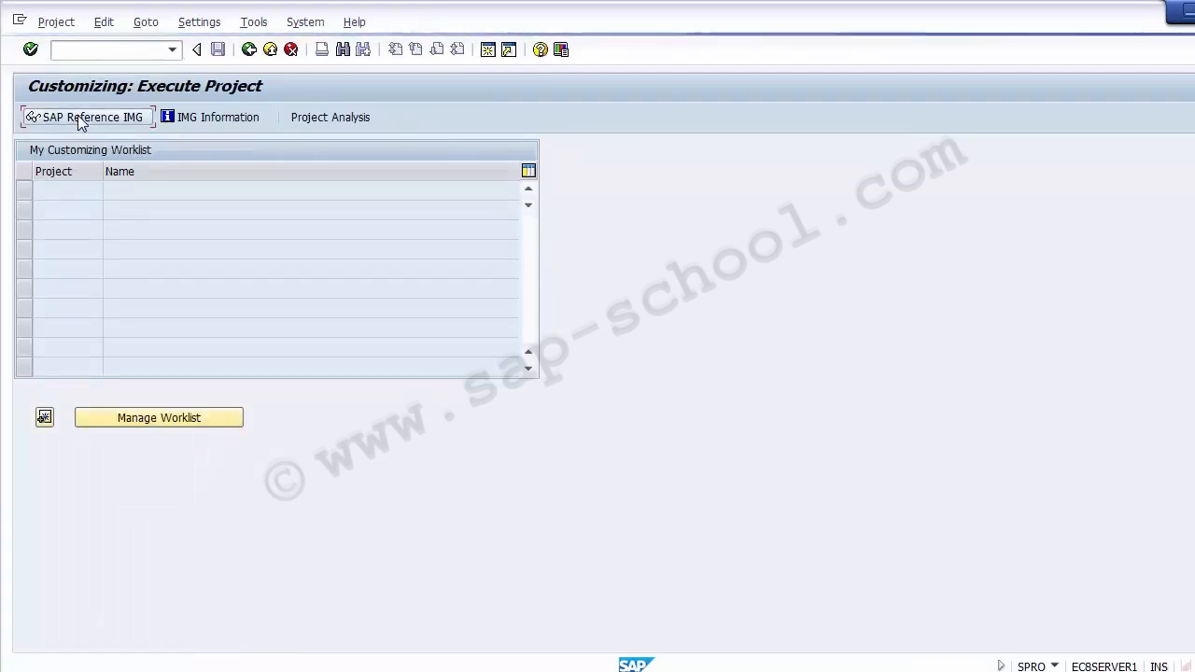
# Expand Controlling > General Controlling > Organization and run Maintain Controlling Area
pyautogui.click(114, 376)
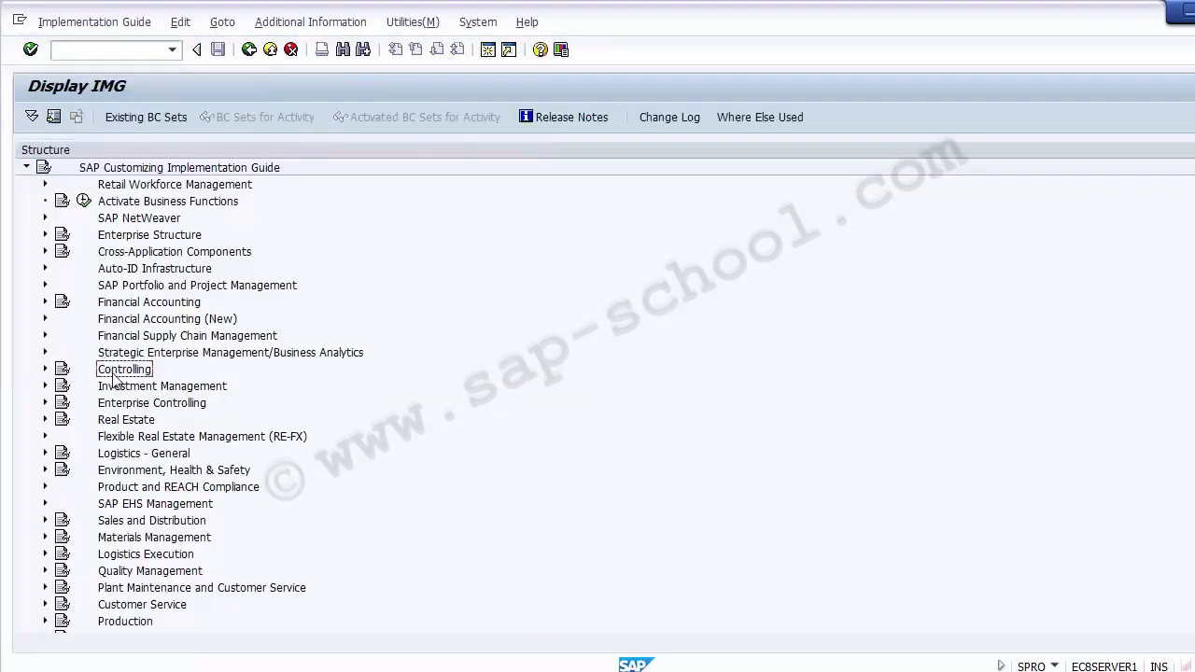
pyautogui.click(45, 370)
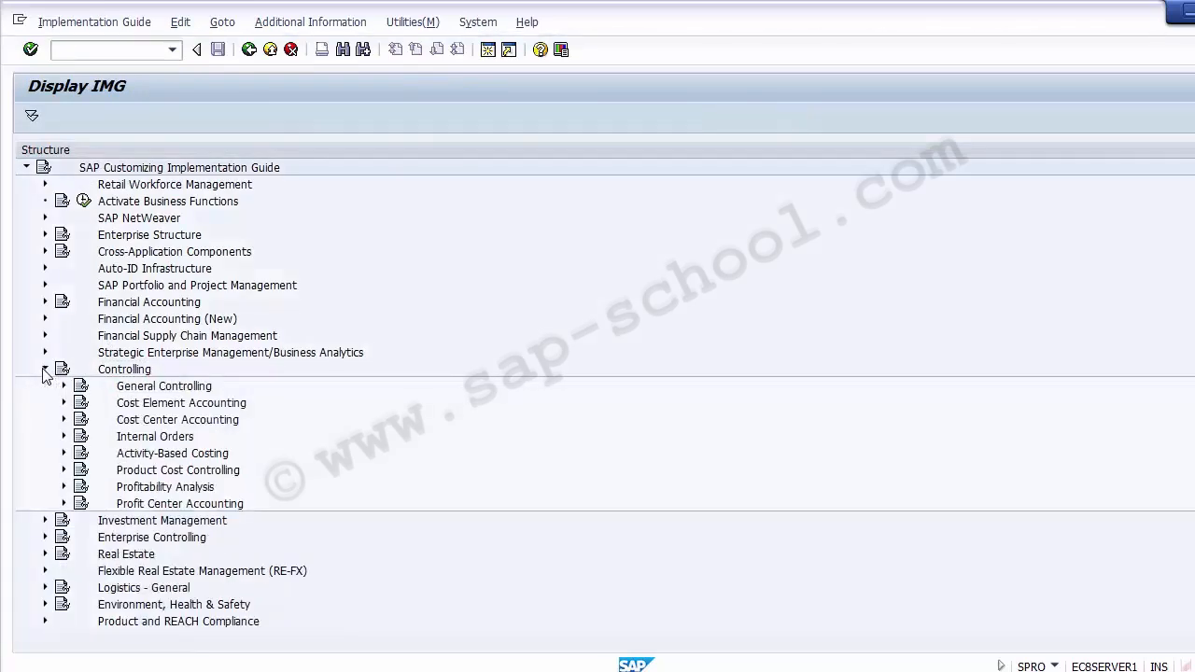
pyautogui.click(160, 388)
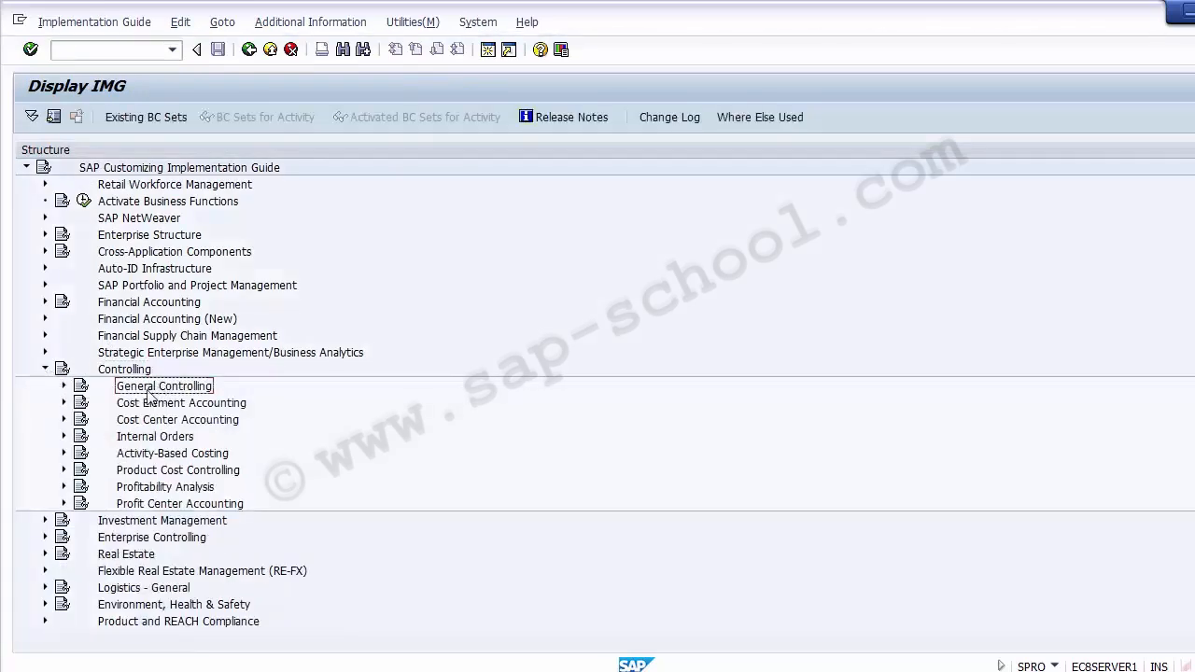
pyautogui.click(64, 385)
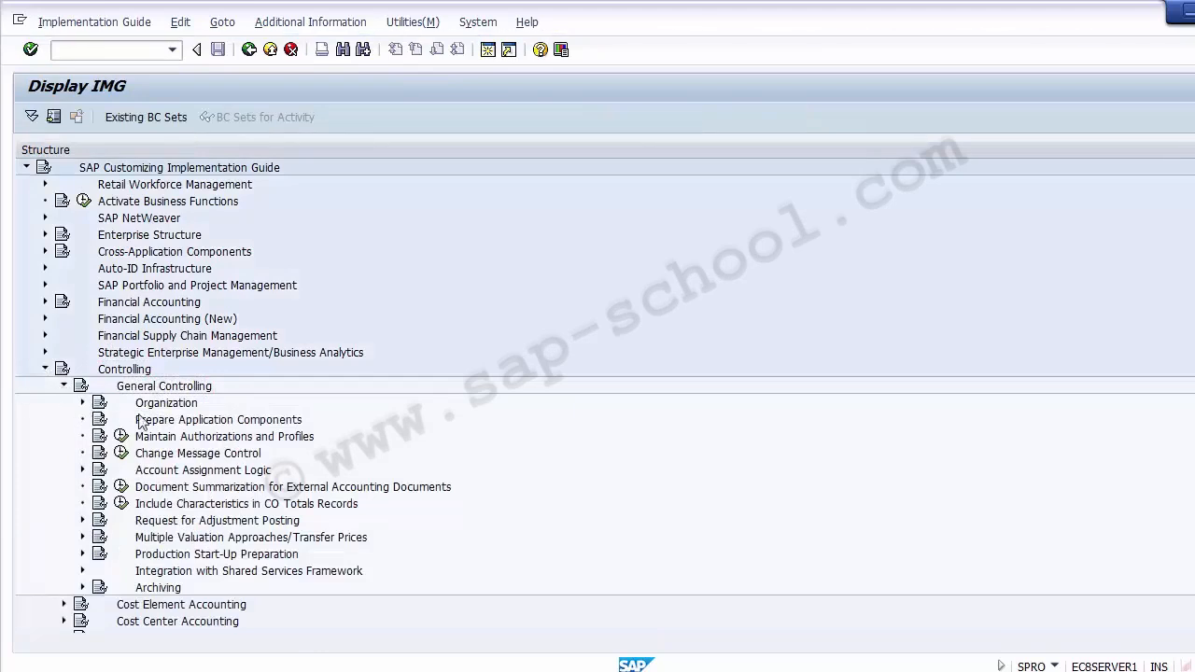
pyautogui.click(167, 404)
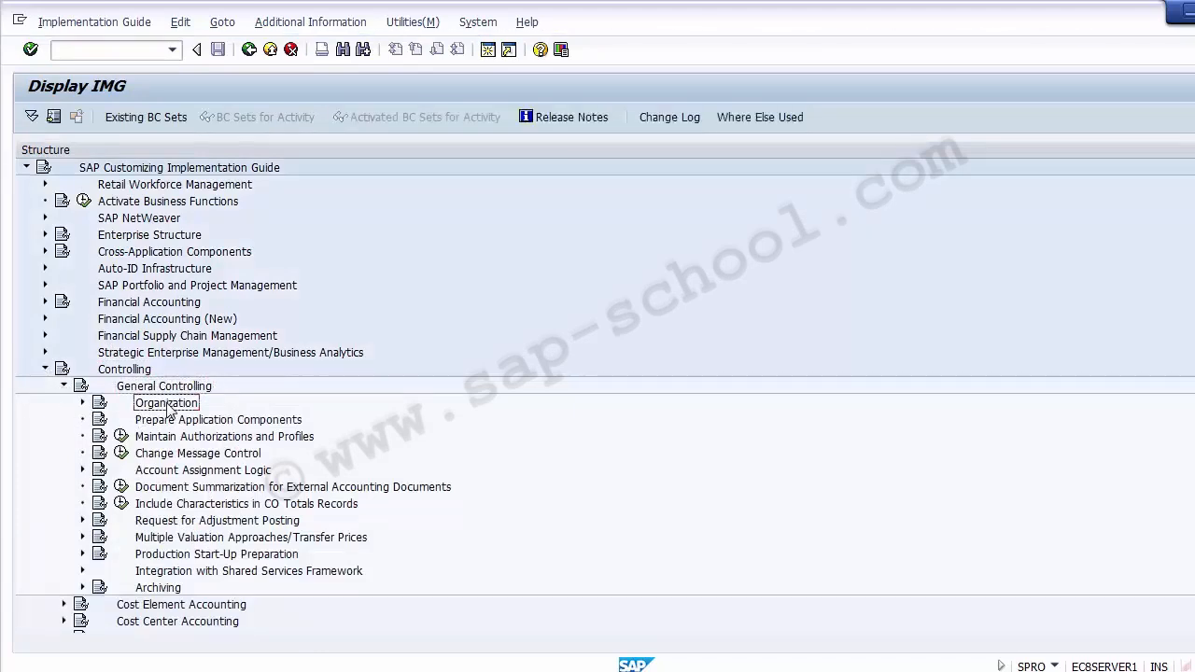
pyautogui.click(82, 403)
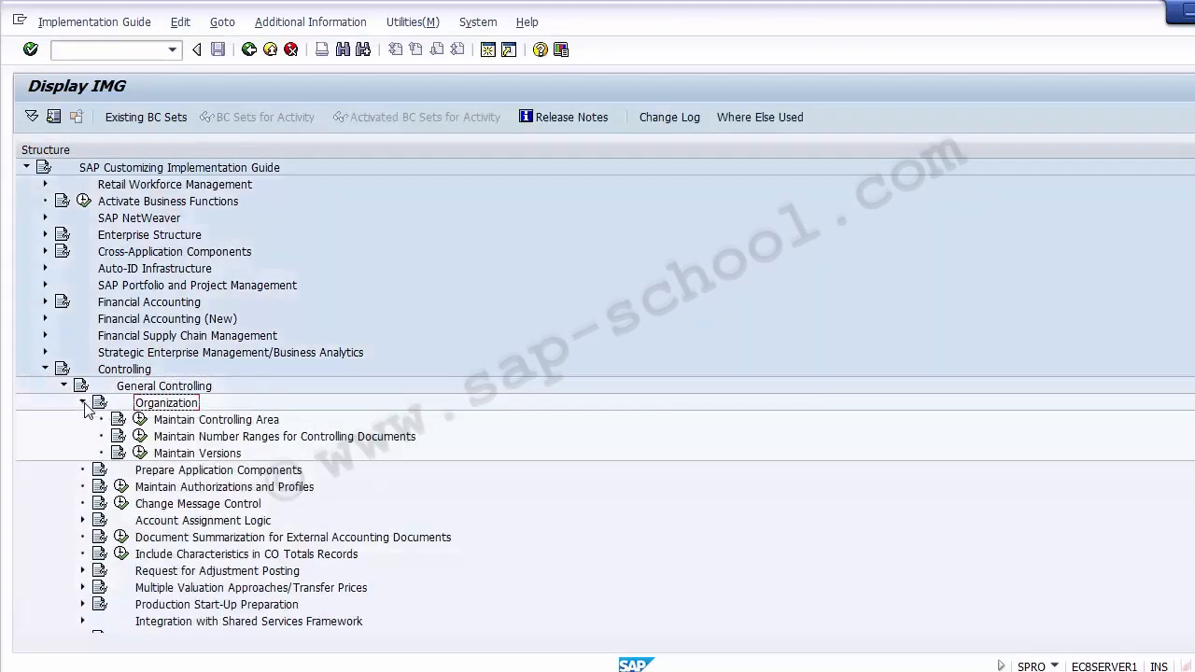
pyautogui.click(183, 421)
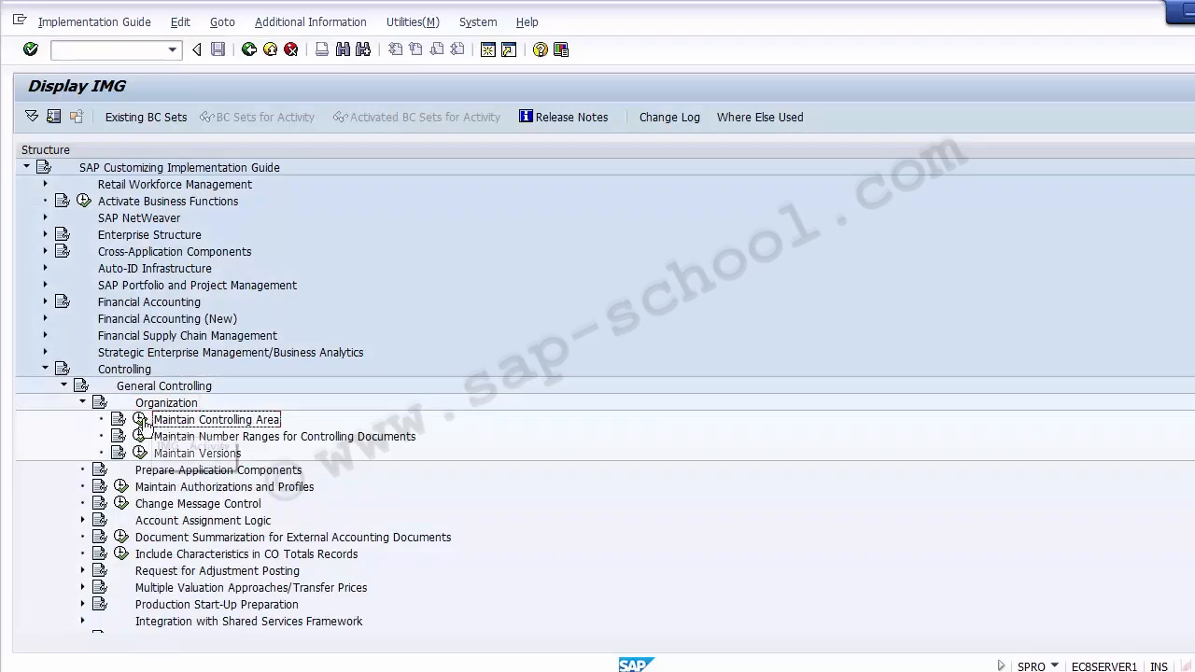
pyautogui.click(140, 422)
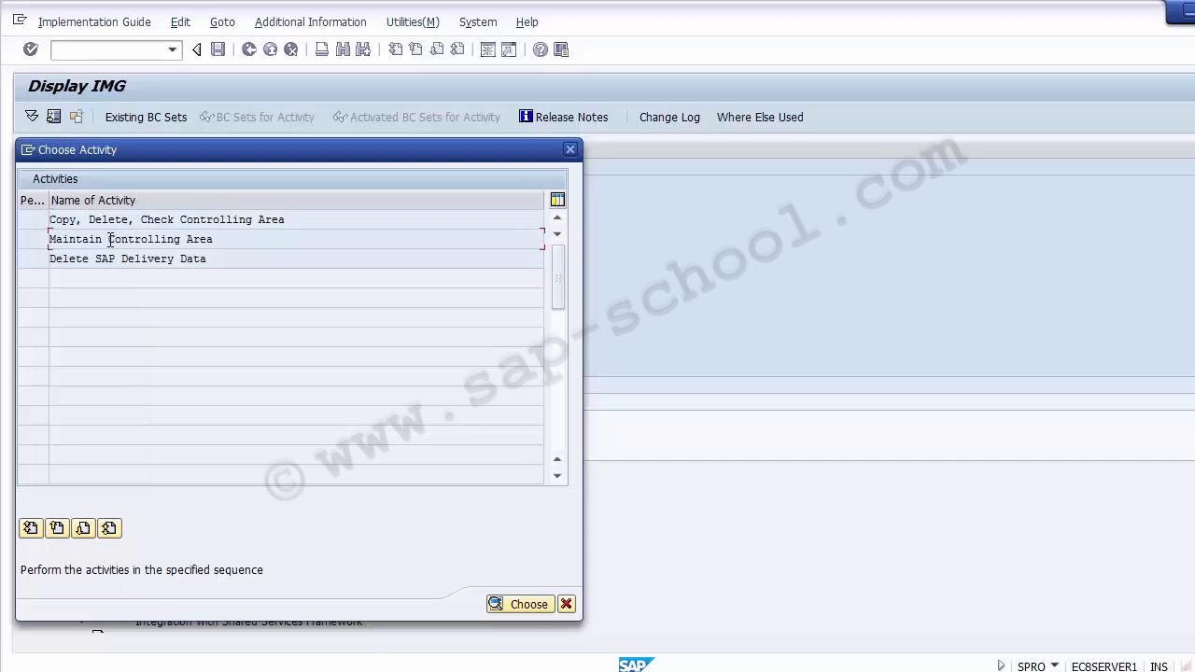
# Open Maintain Controlling Area, position the list at Z100, and select that row
pyautogui.doubleClick(109, 244)
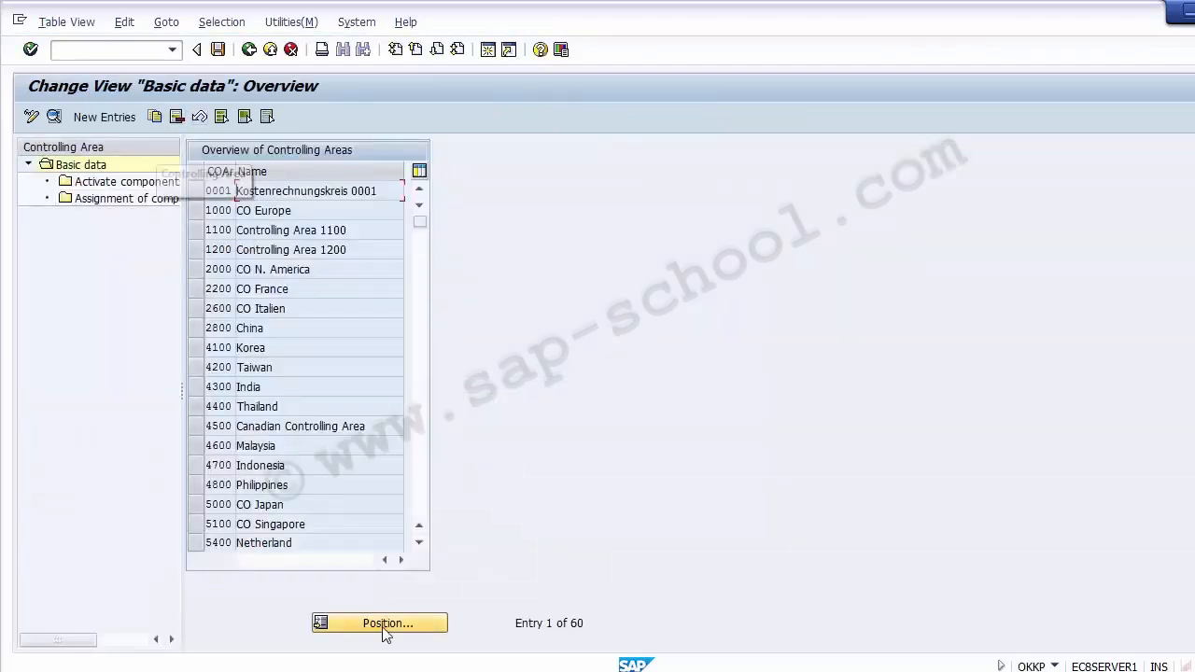
pyautogui.click(375, 624)
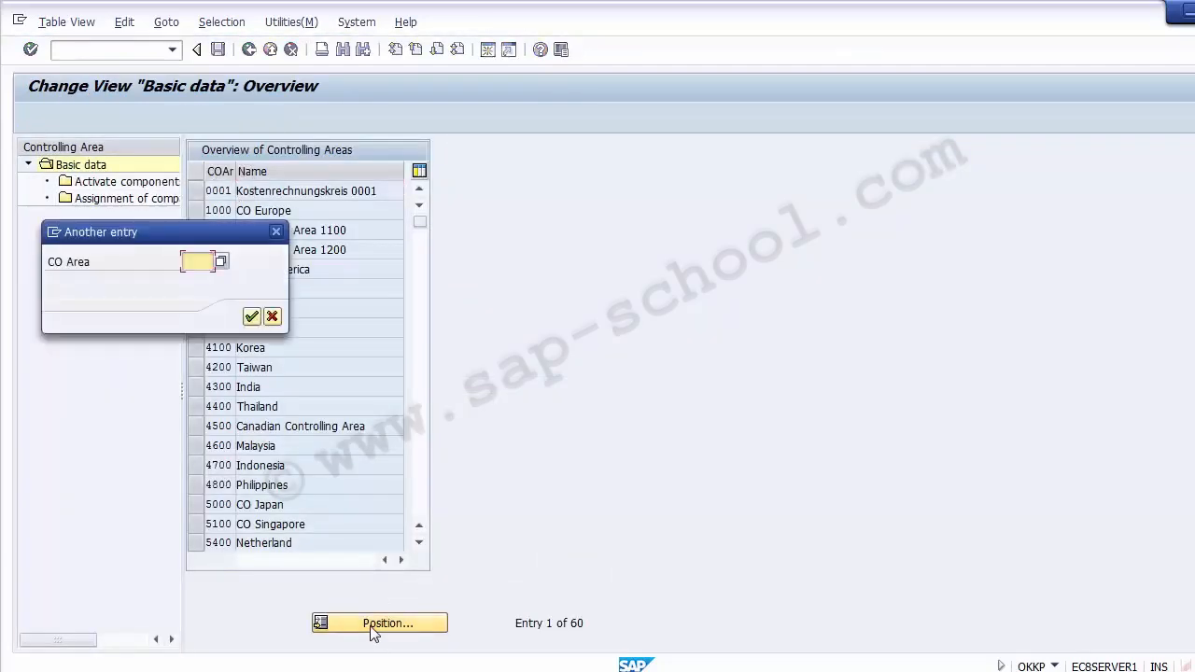
pyautogui.write('Z100')
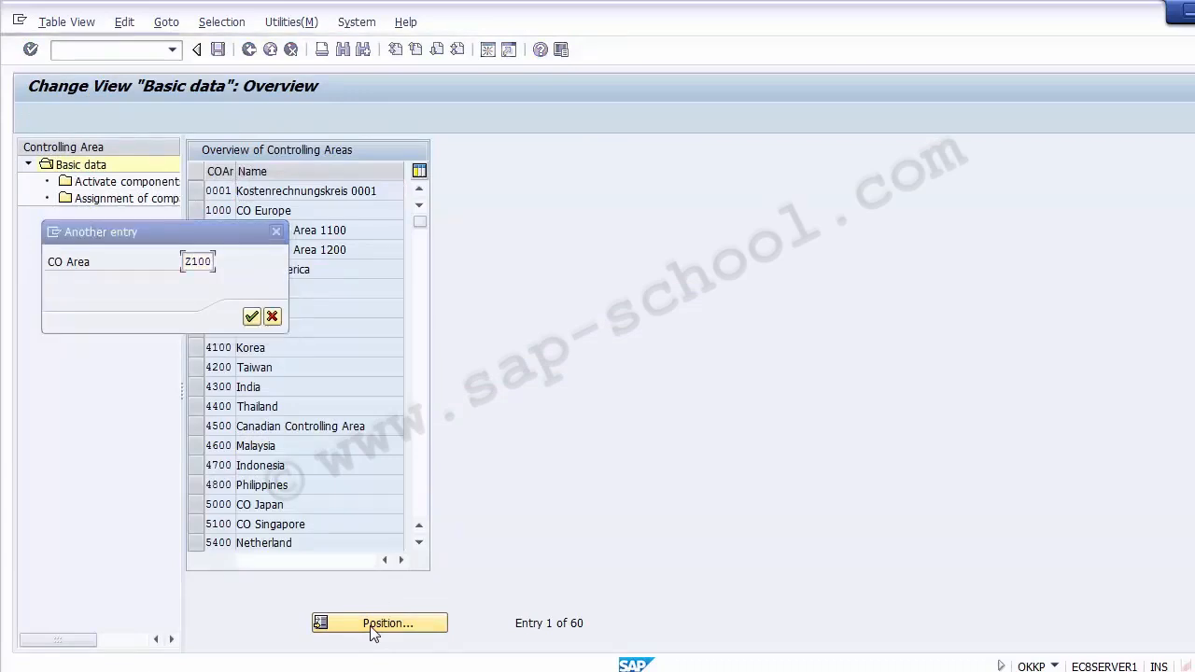
pyautogui.press('Return')
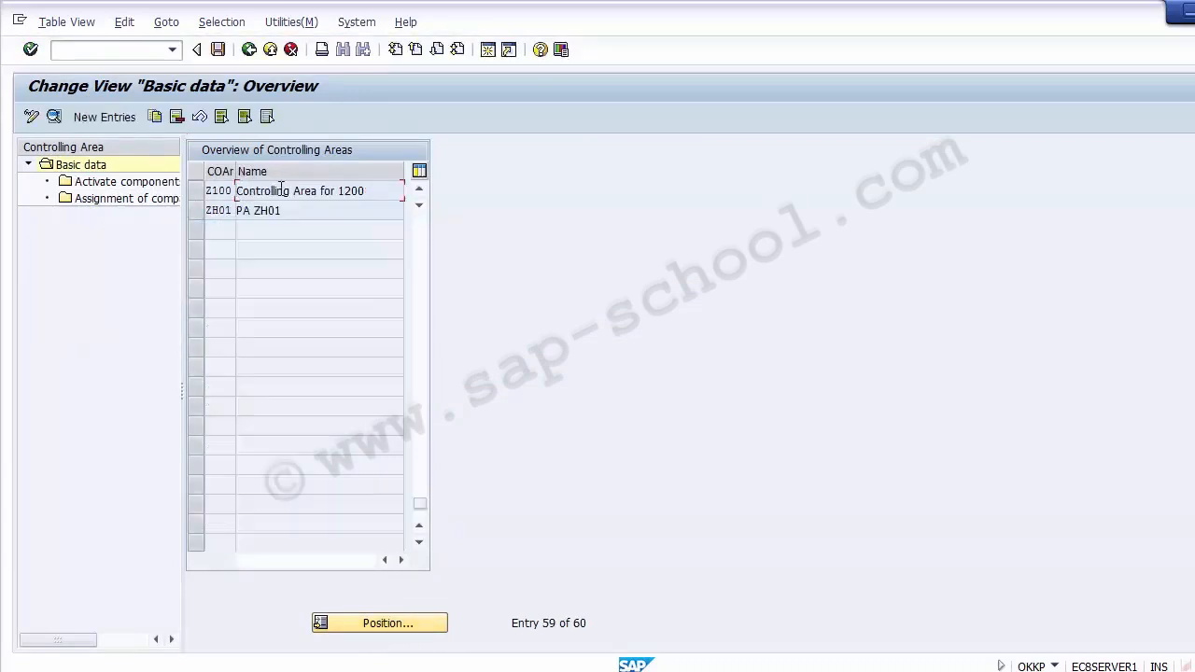
pyautogui.click(195, 196)
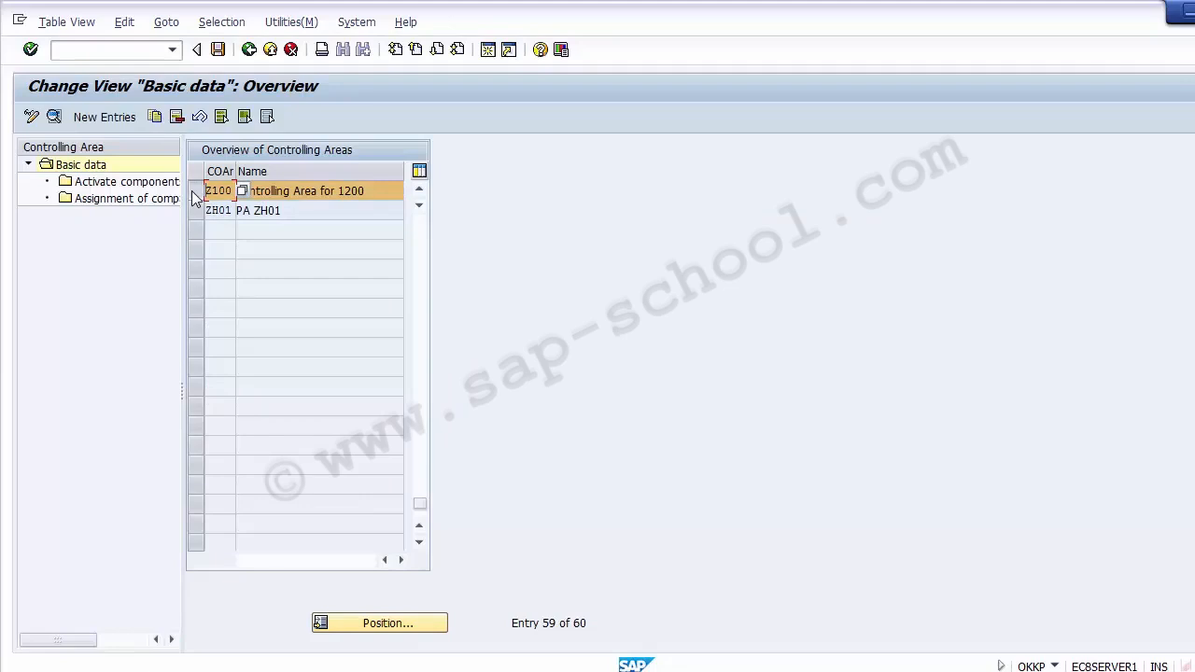
# Reselect the Z100 row and open its Assignment of company code(s) view
pyautogui.click(196, 193)
pyautogui.click(196, 193)
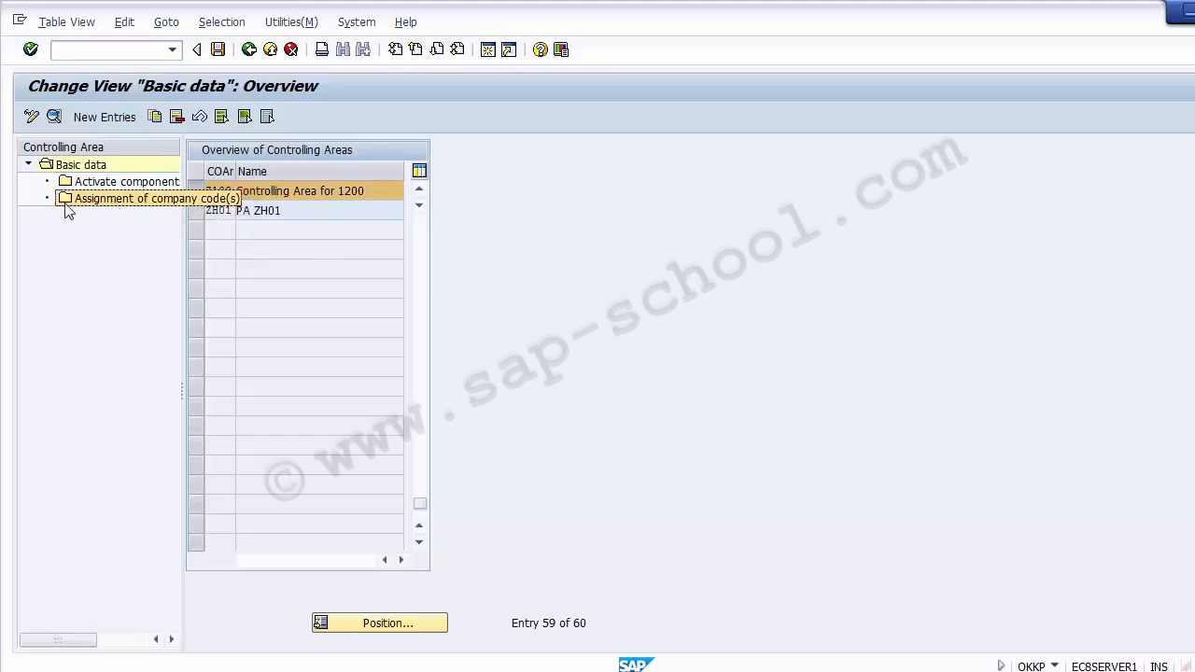
pyautogui.click(65, 171)
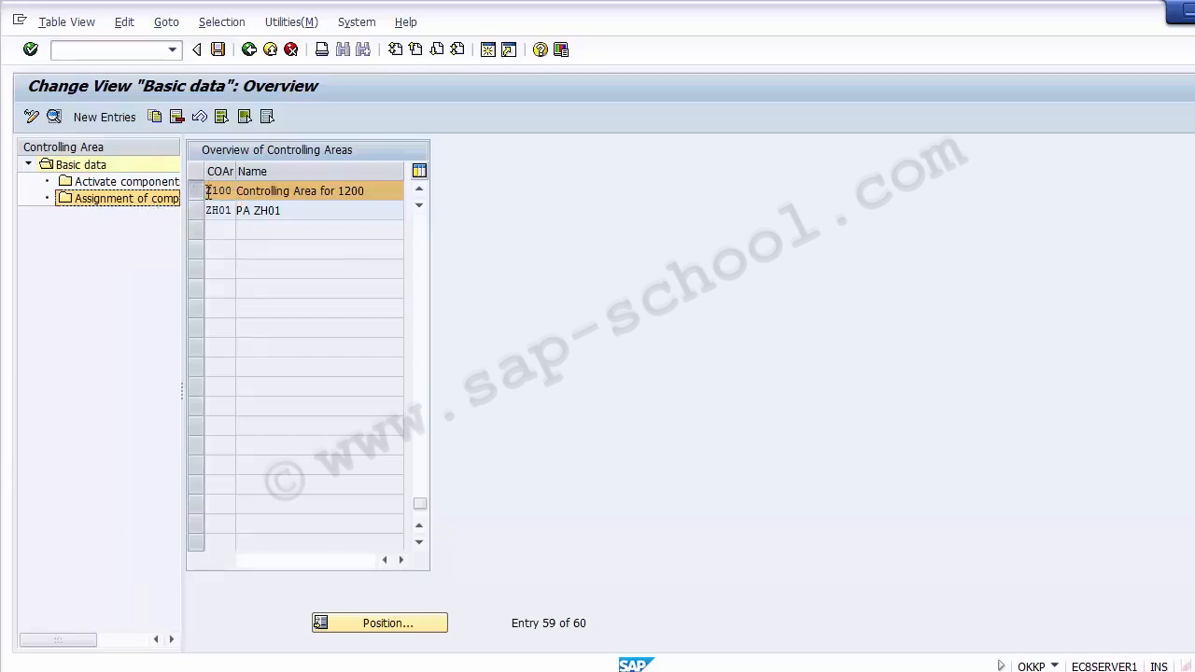
pyautogui.click(193, 192)
pyautogui.click(194, 191)
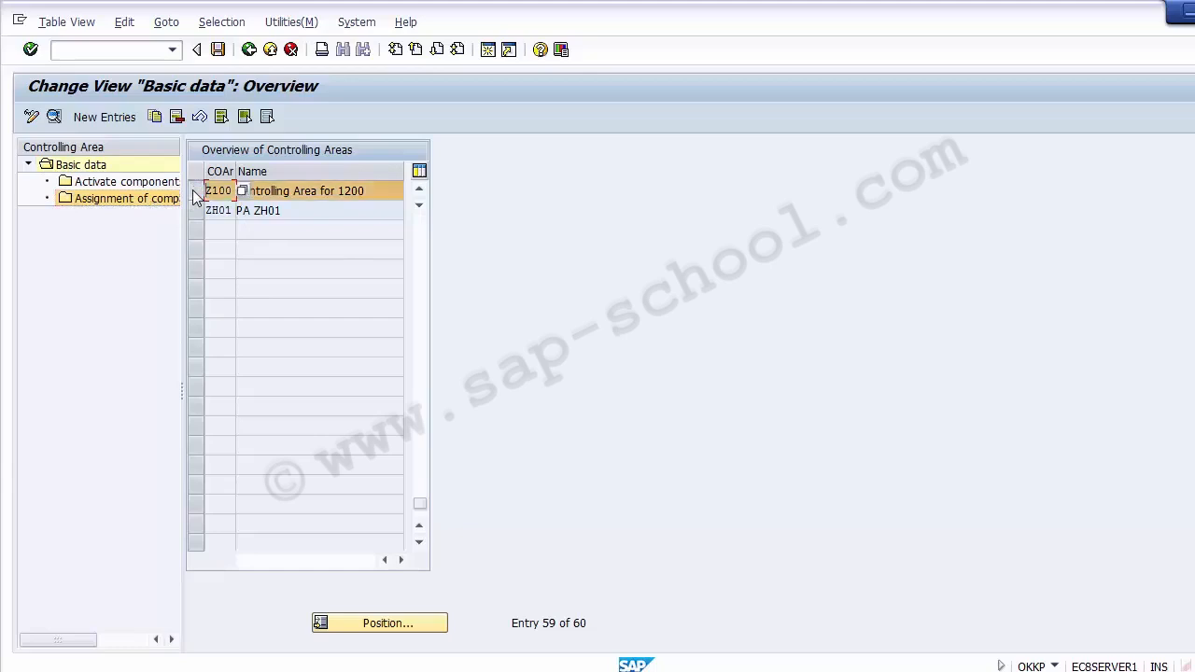
pyautogui.doubleClick(102, 202)
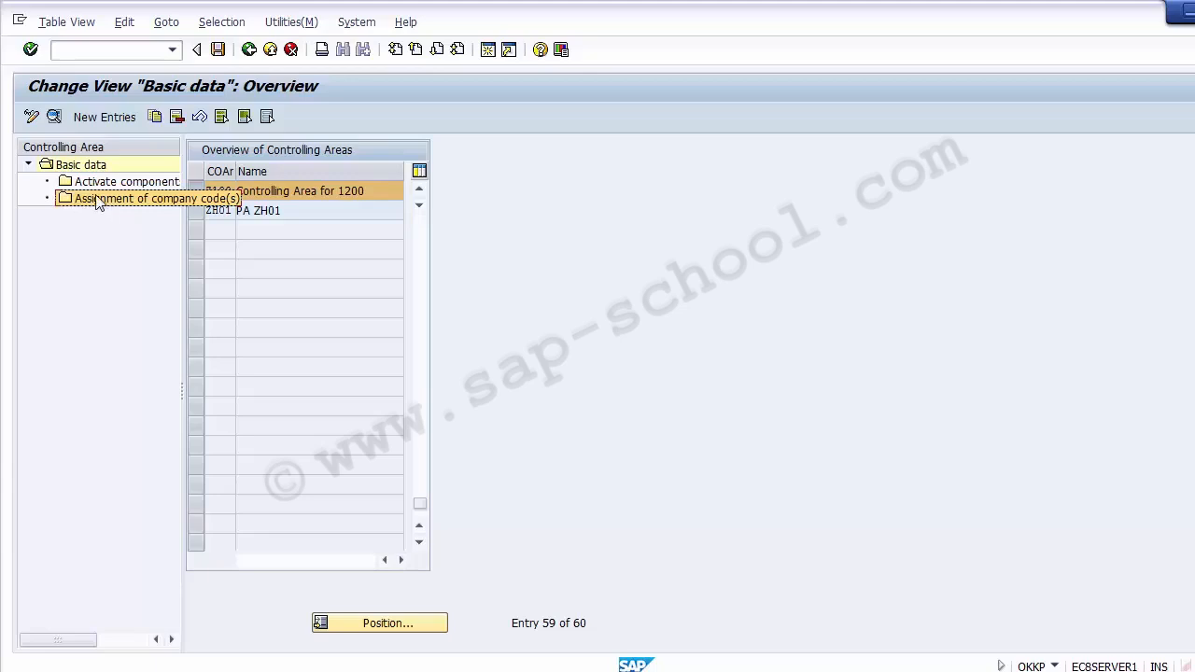
pyautogui.doubleClick(97, 199)
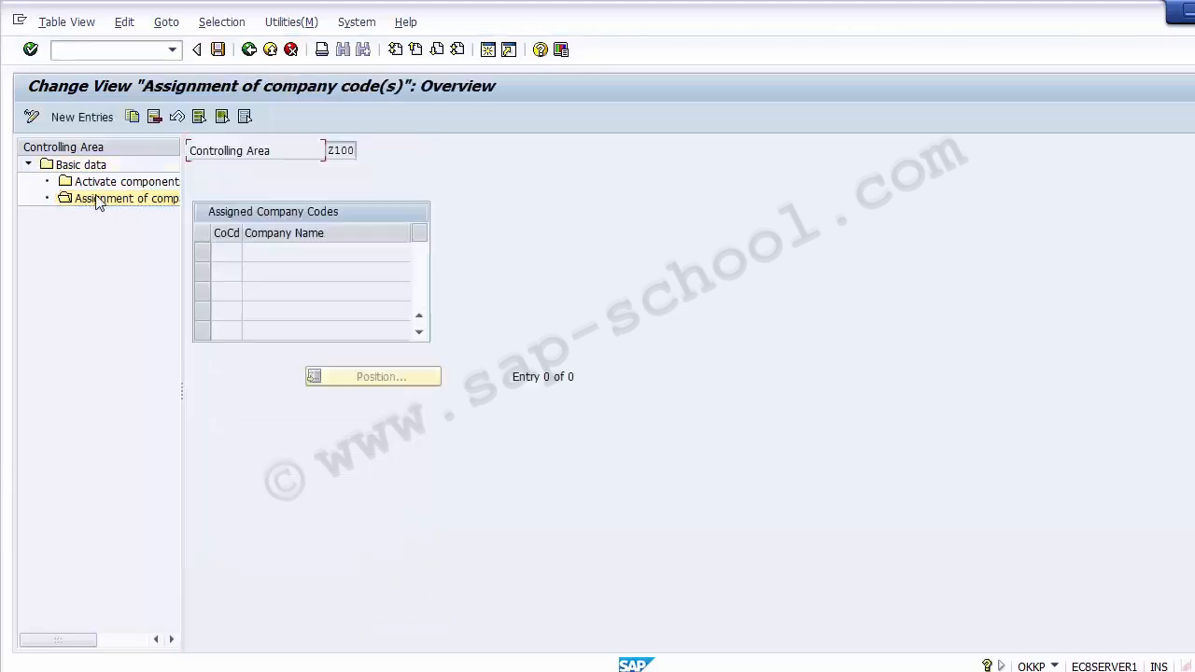
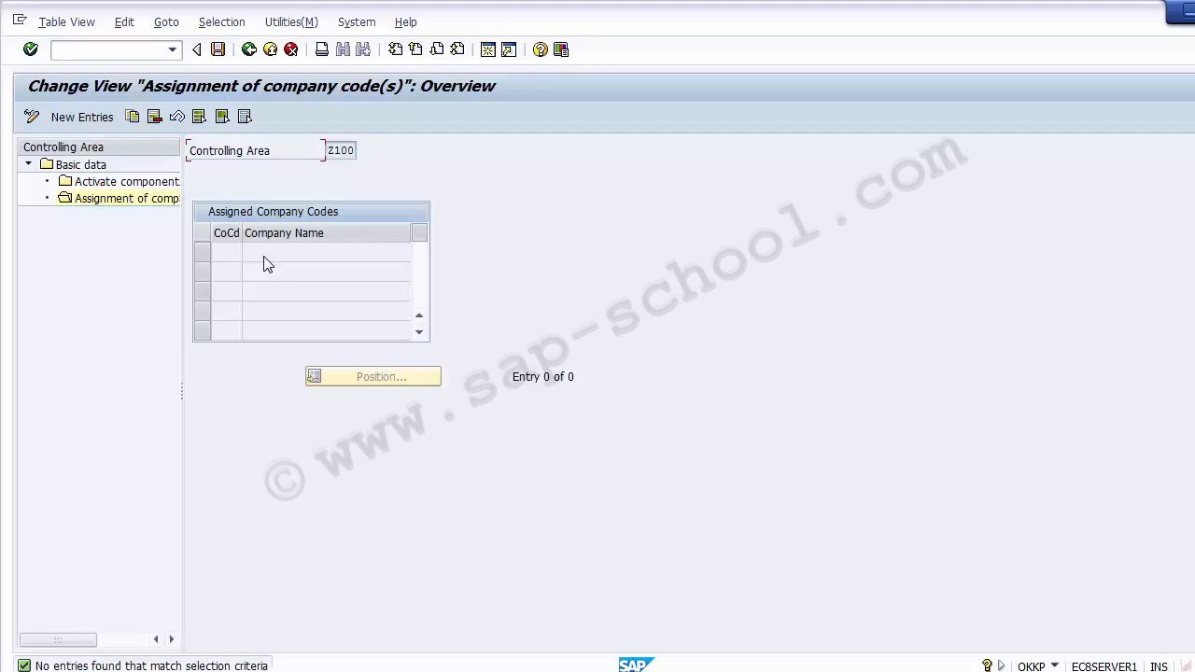
# Add company code 1200 as a new Z100 assignment, then cancel after the duplicate-key rejection
pyautogui.click(81, 119)
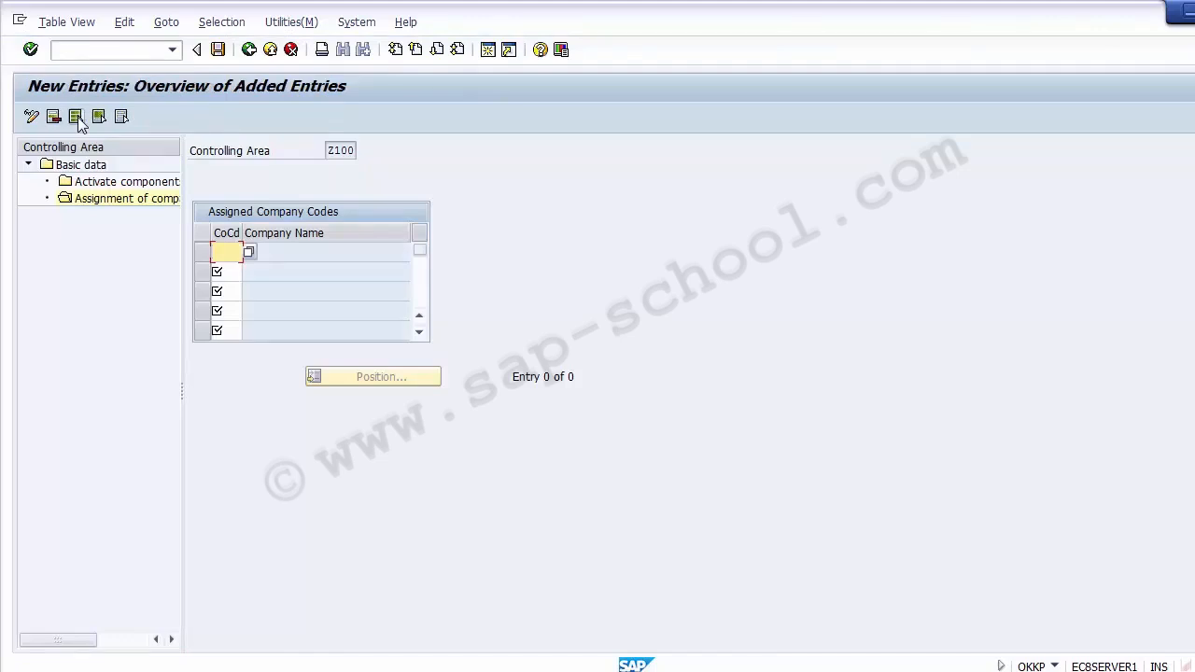
pyautogui.click(249, 254)
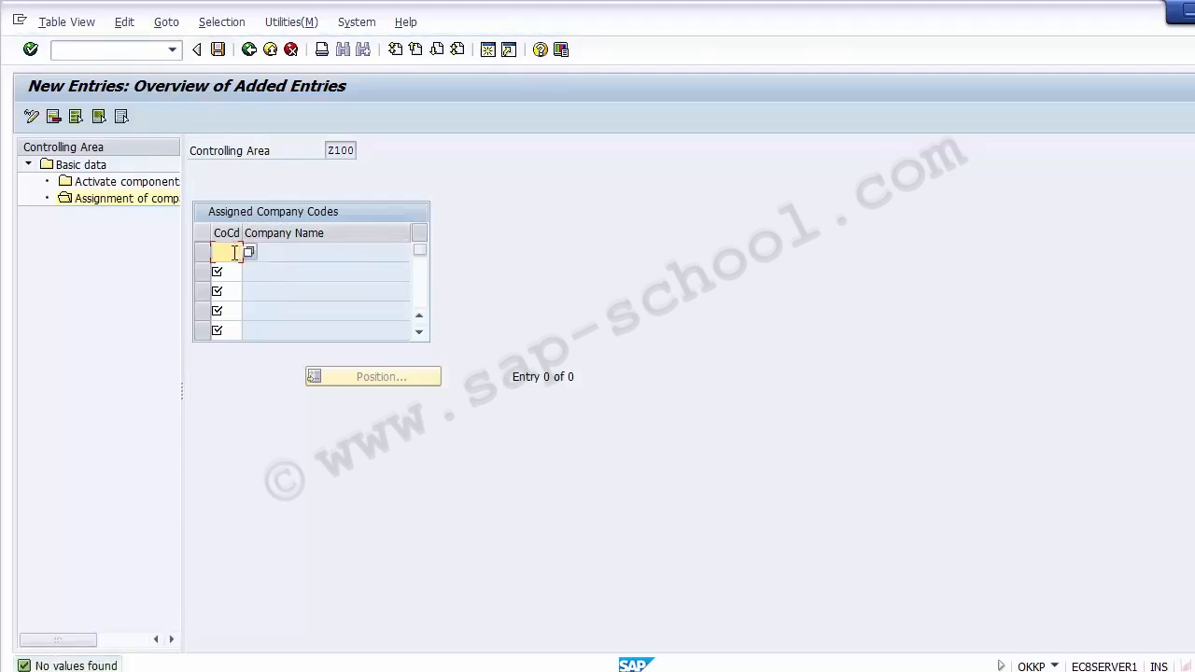
pyautogui.write('1200')
pyautogui.click(342, 152)
pyautogui.click(233, 256)
pyautogui.press('Return')
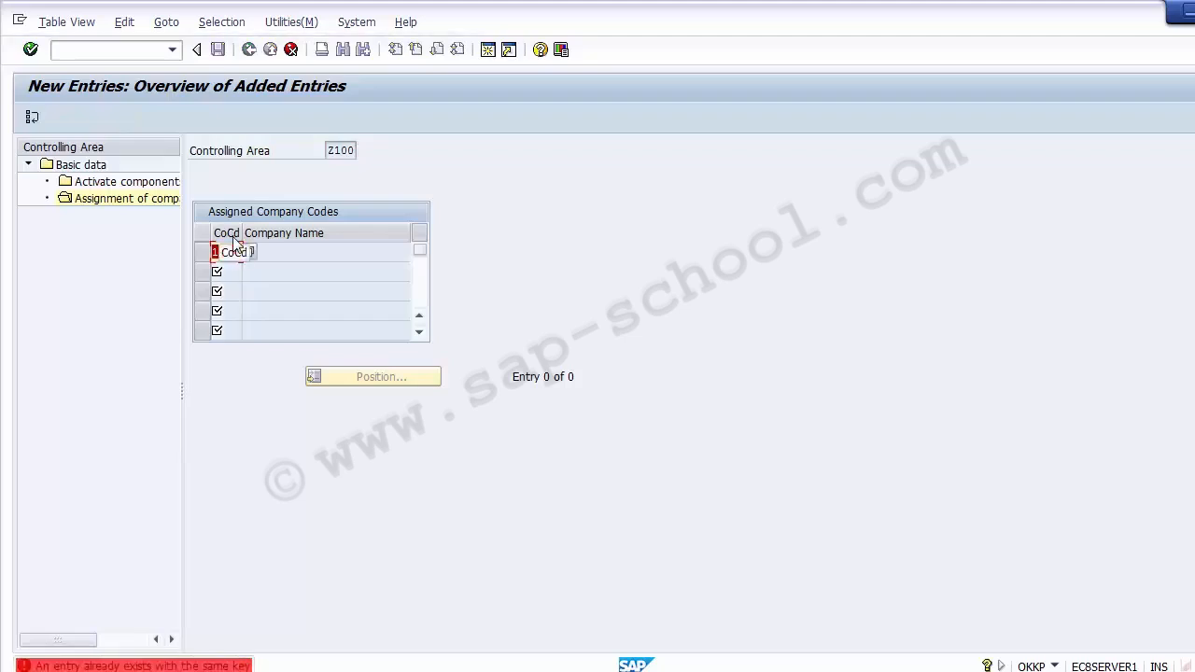
pyautogui.click(290, 50)
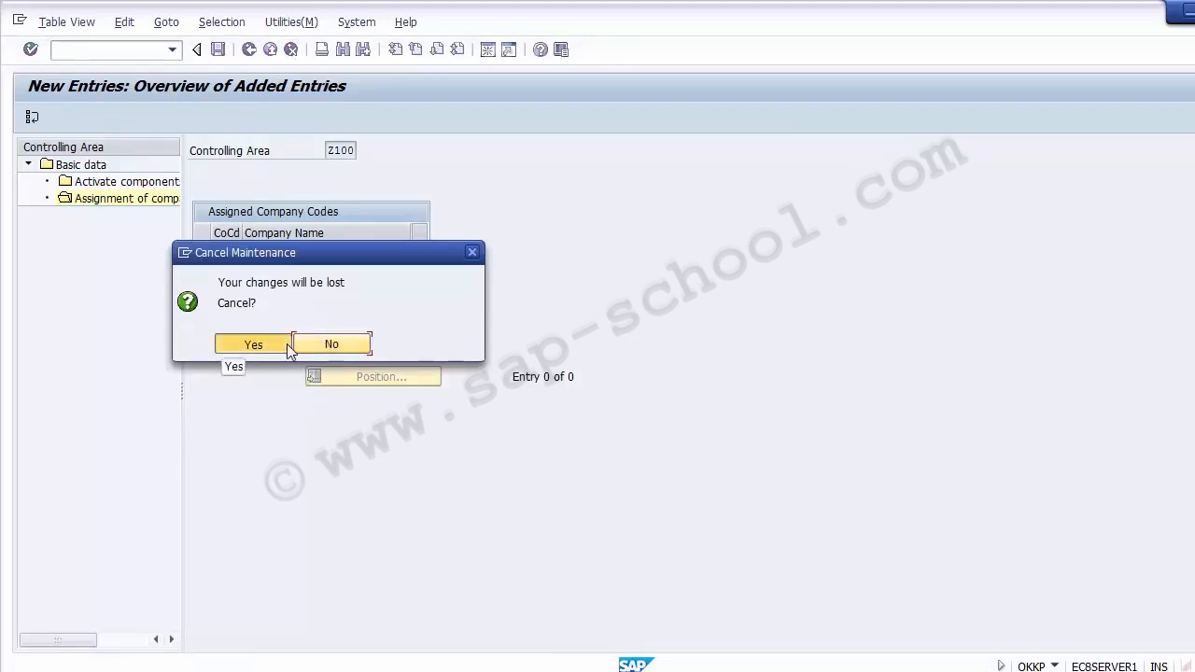
# Discard the rejected changes and enter company code 1200 in a fresh first row
pyautogui.click(289, 347)
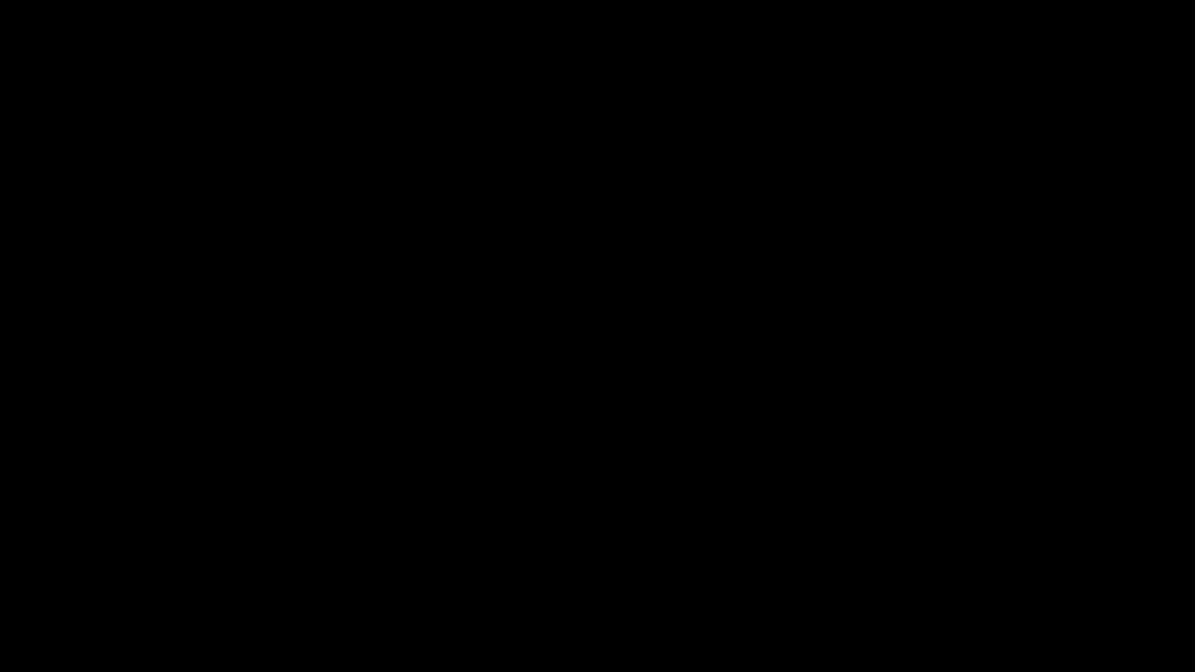
pyautogui.write('1200')
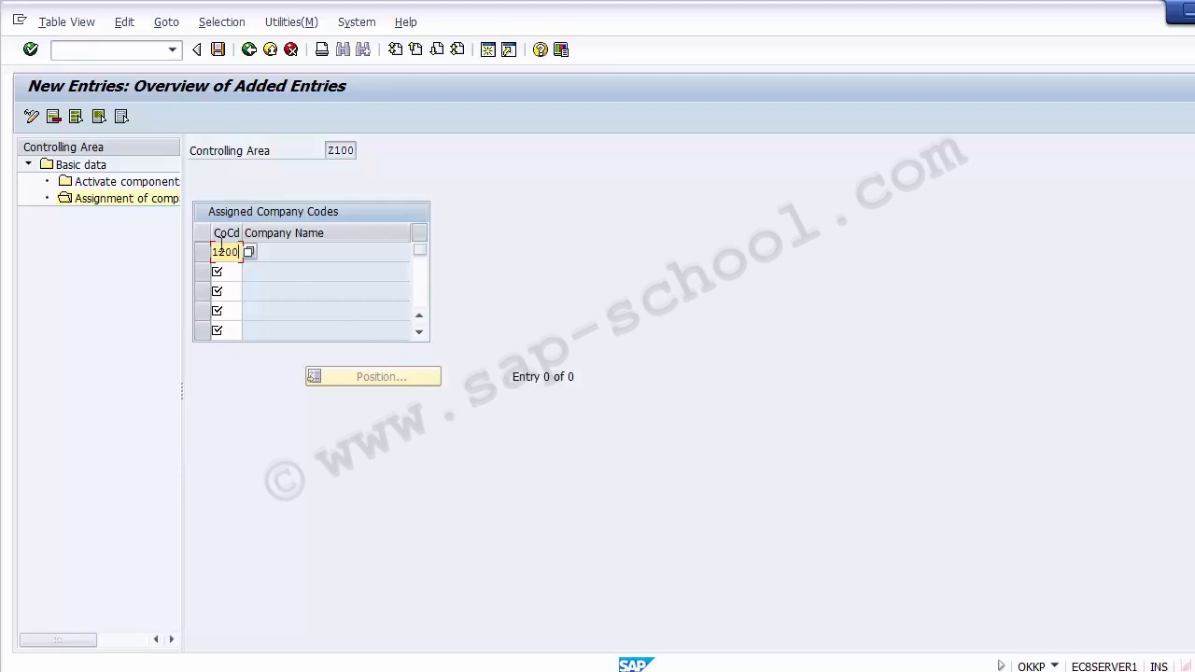
# Check the remaining rows are empty and save the company code 1200 assignment
pyautogui.click(280, 252)
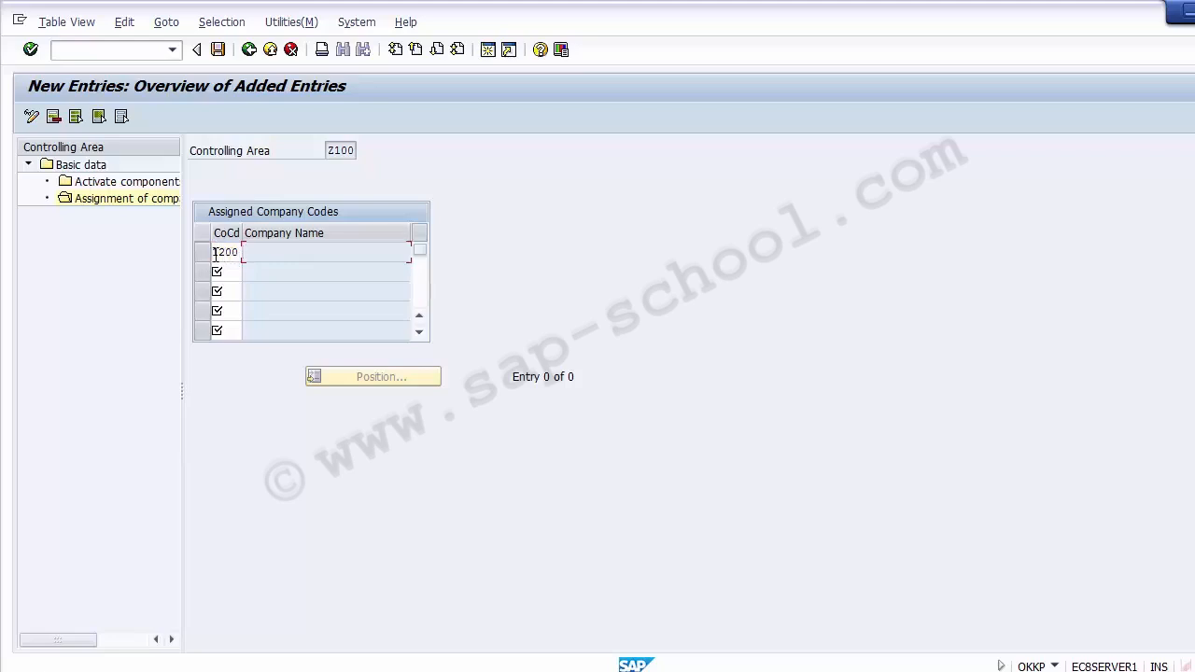
pyautogui.click(235, 252)
pyautogui.click(234, 271)
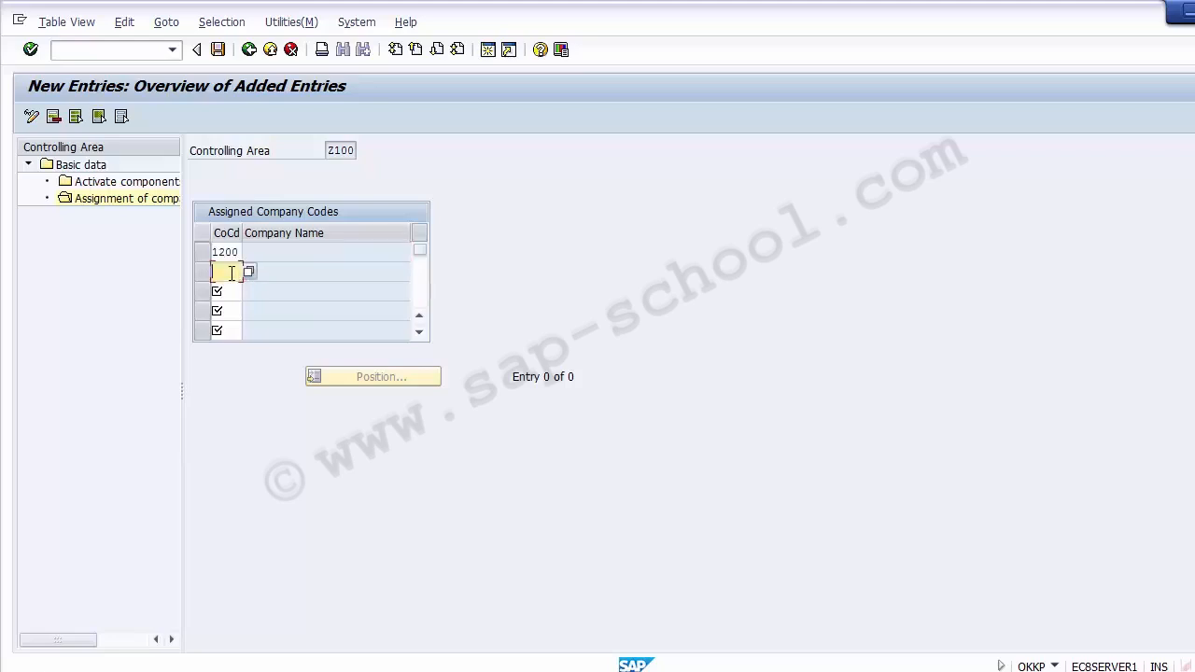
pyautogui.click(230, 287)
pyautogui.click(230, 310)
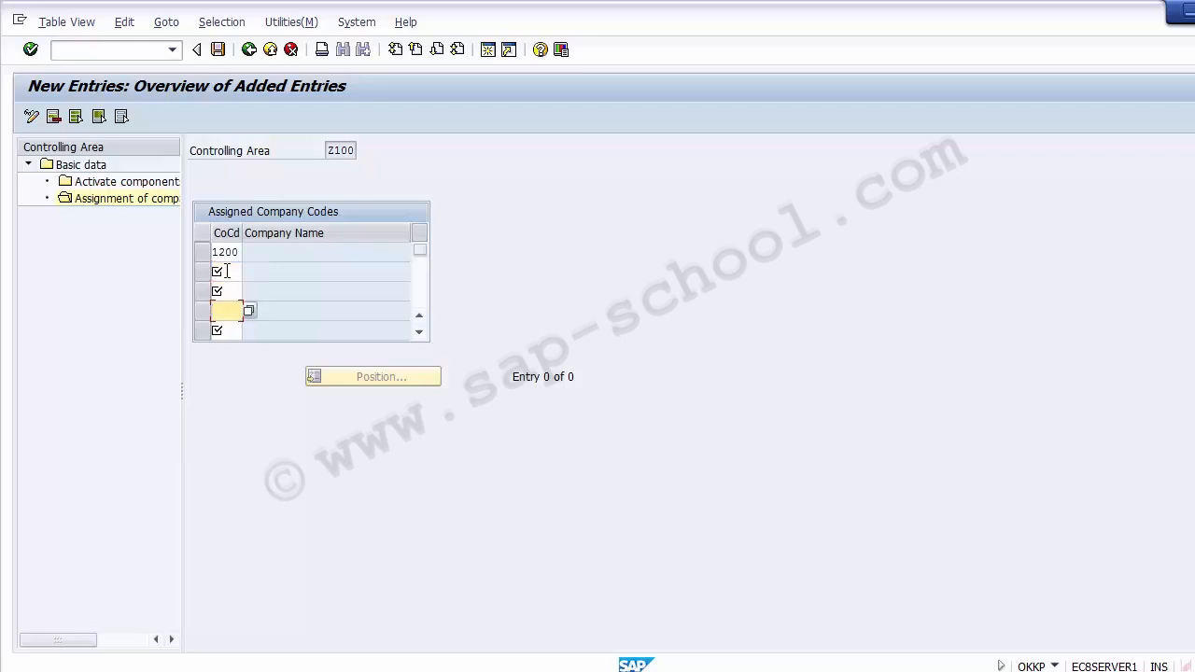
pyautogui.click(227, 271)
pyautogui.click(228, 287)
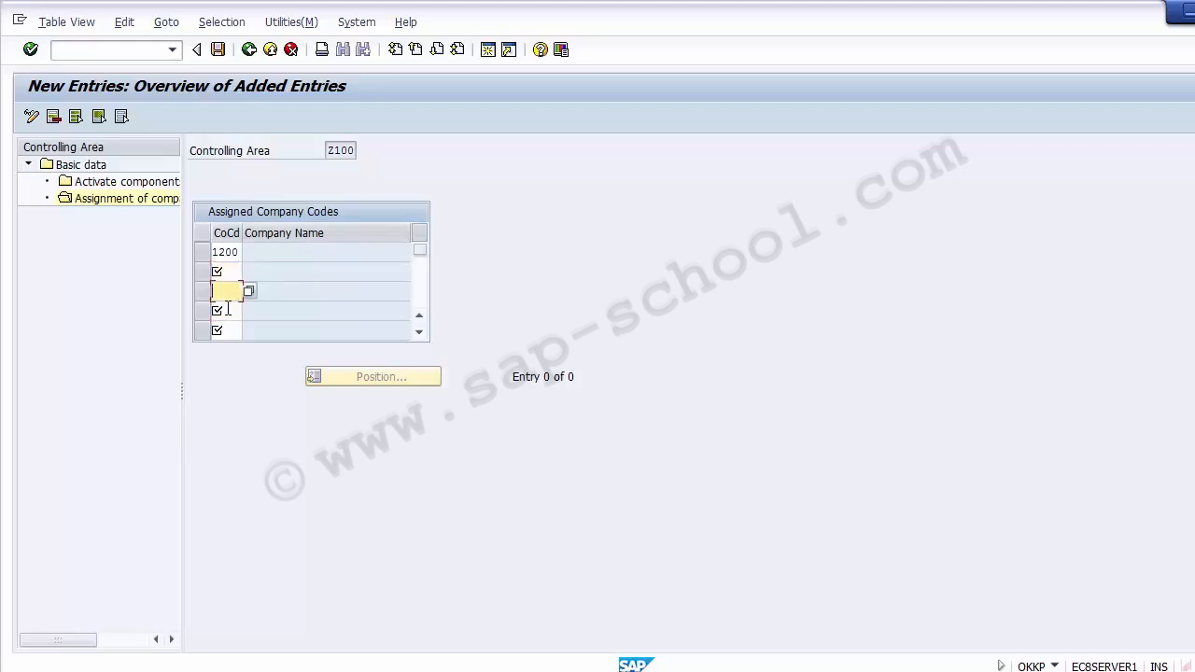
pyautogui.click(229, 308)
pyautogui.click(230, 327)
pyautogui.click(228, 271)
pyautogui.click(229, 290)
pyautogui.click(230, 309)
pyautogui.click(230, 328)
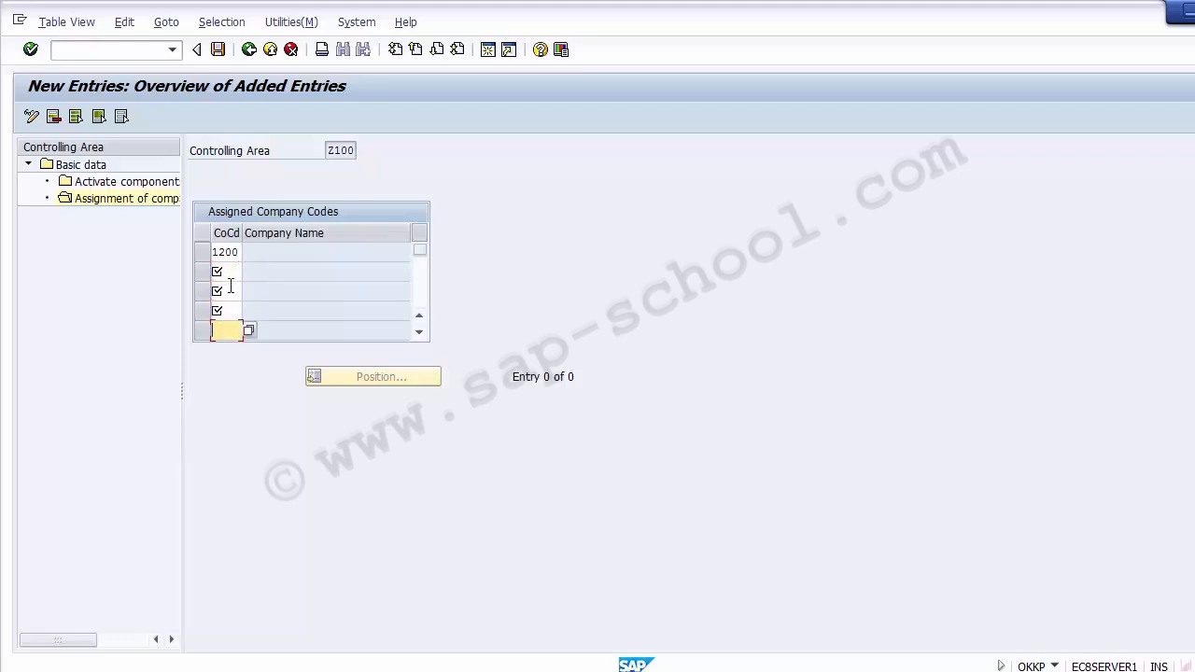
pyautogui.click(233, 253)
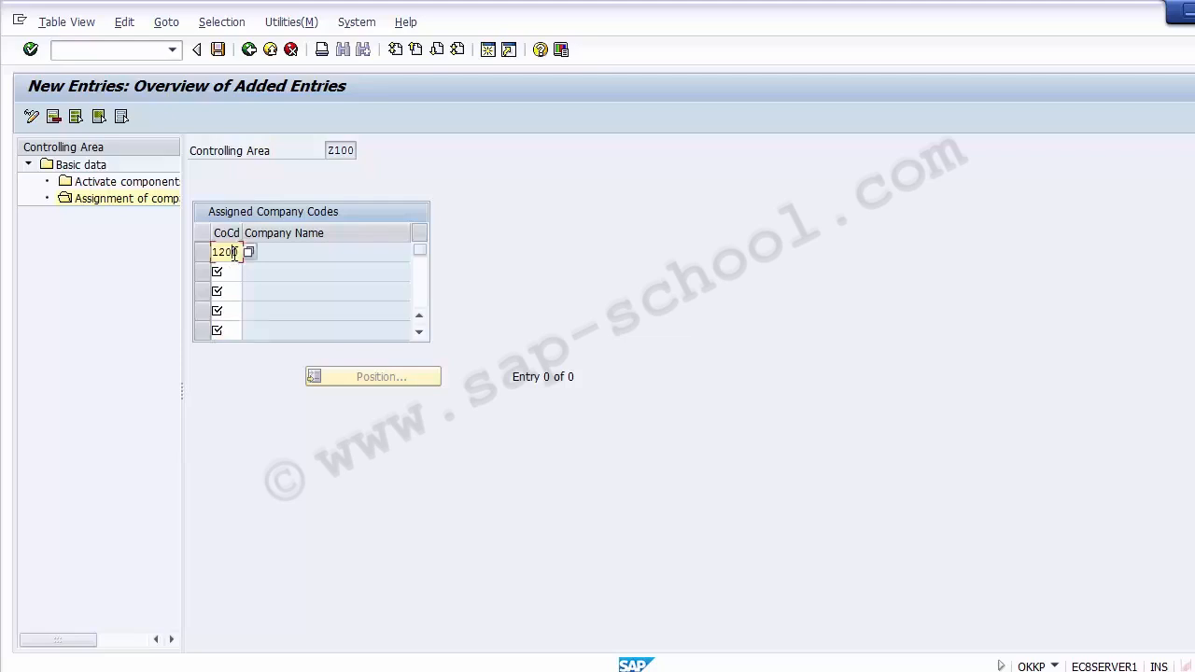
pyautogui.click(217, 50)
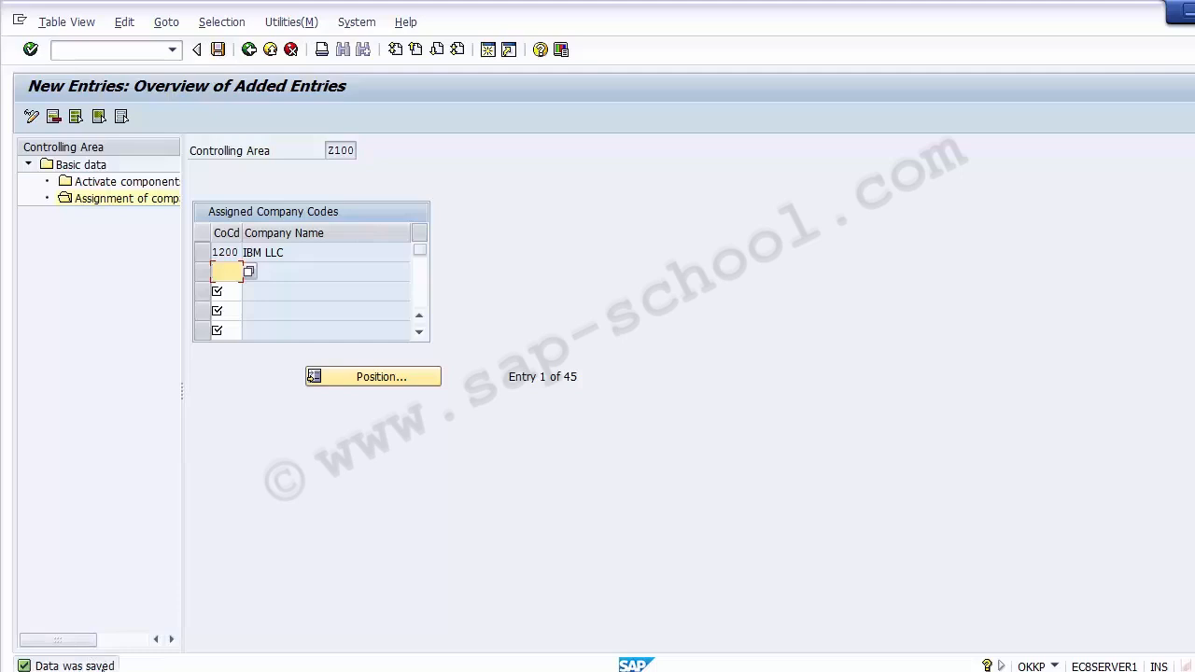
# Highlight Z100, 1200 and IBM LLC in the saved entry, then return to the overview
pyautogui.click(326, 150)
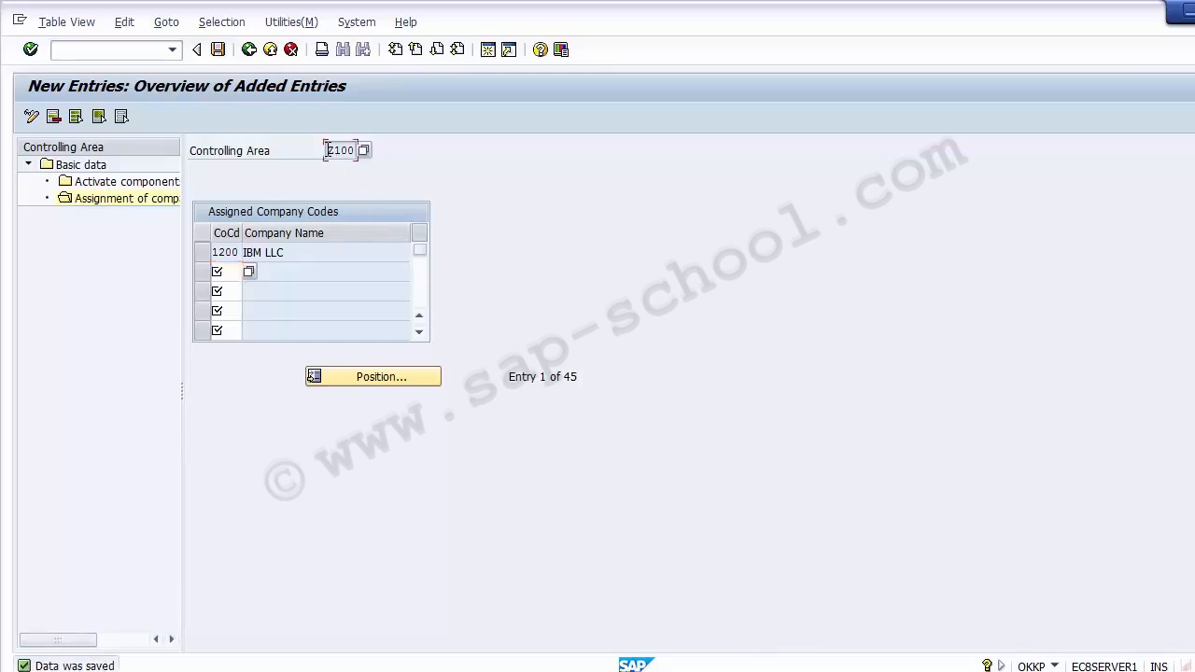
pyautogui.moveTo(327, 150); pyautogui.dragTo(358, 151)
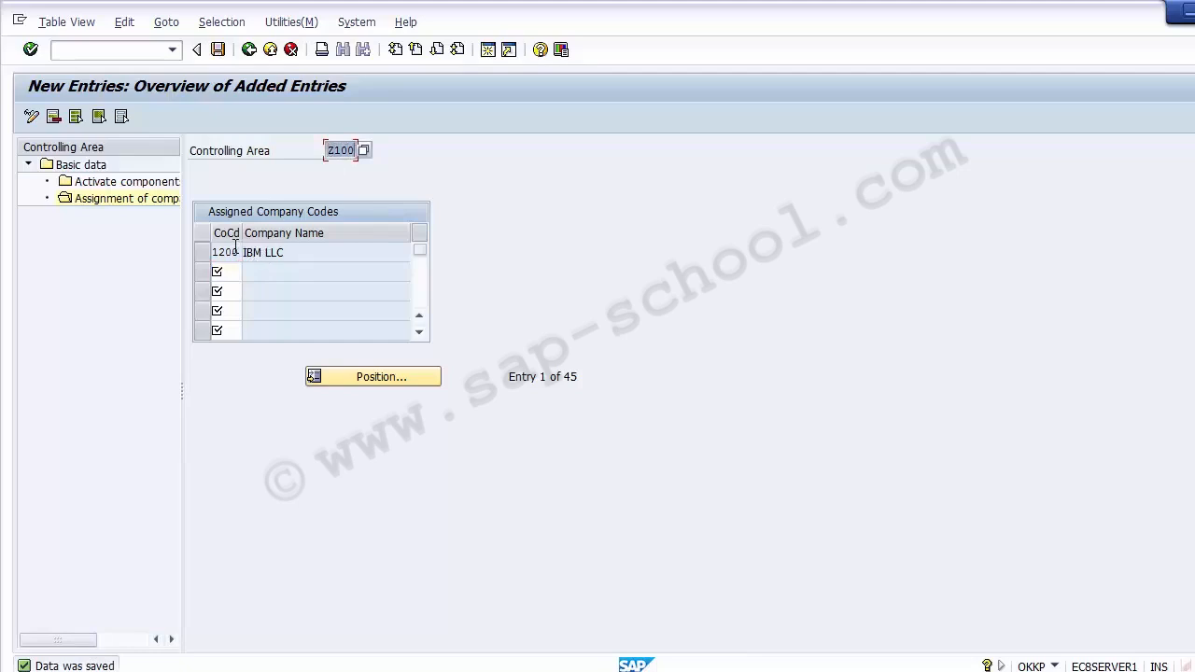
pyautogui.moveTo(213, 253); pyautogui.dragTo(245, 252)
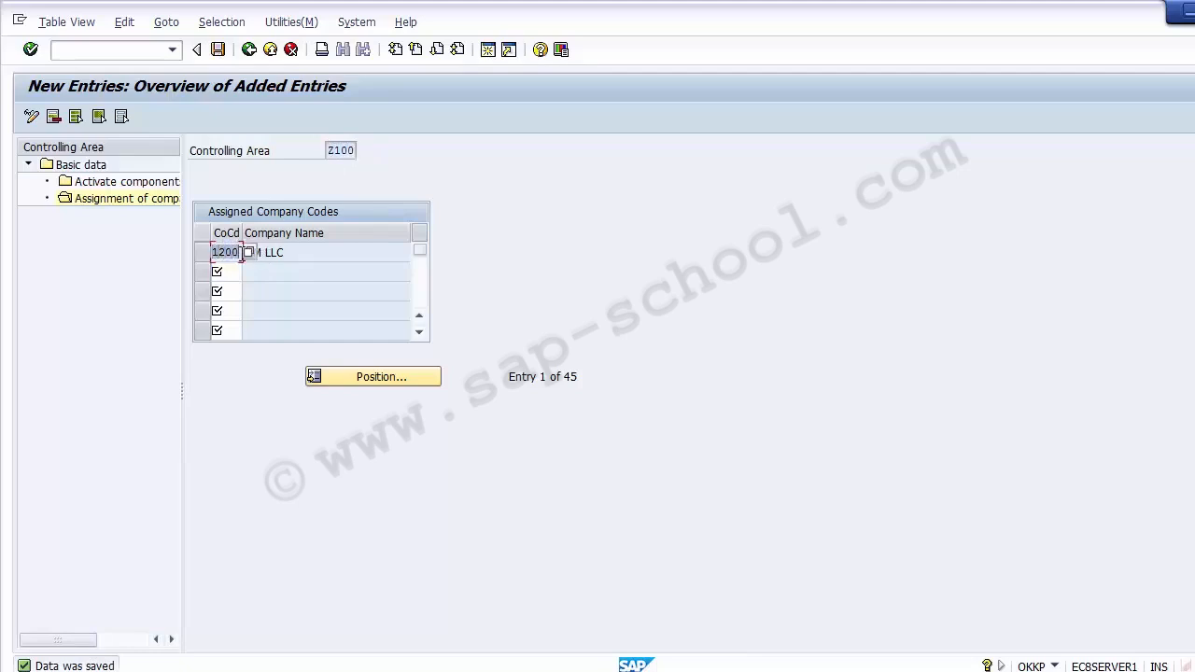
pyautogui.click(304, 250)
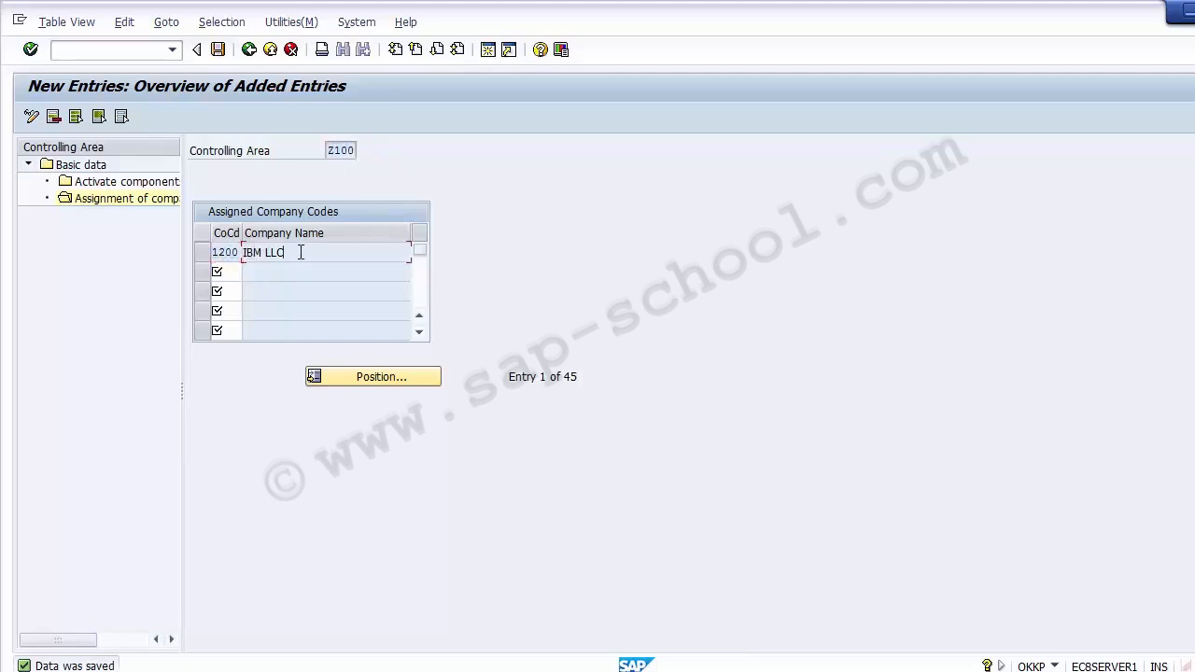
pyautogui.moveTo(297, 251); pyautogui.dragTo(240, 246)
pyautogui.click(246, 57)
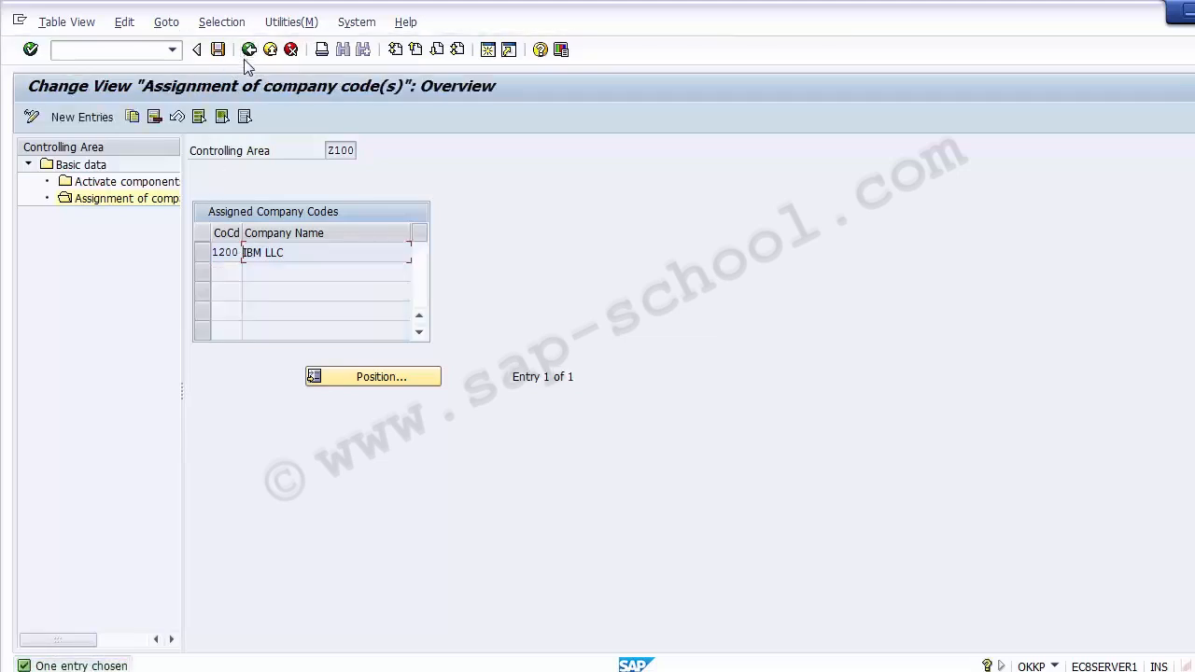
pyautogui.click(412, 670)
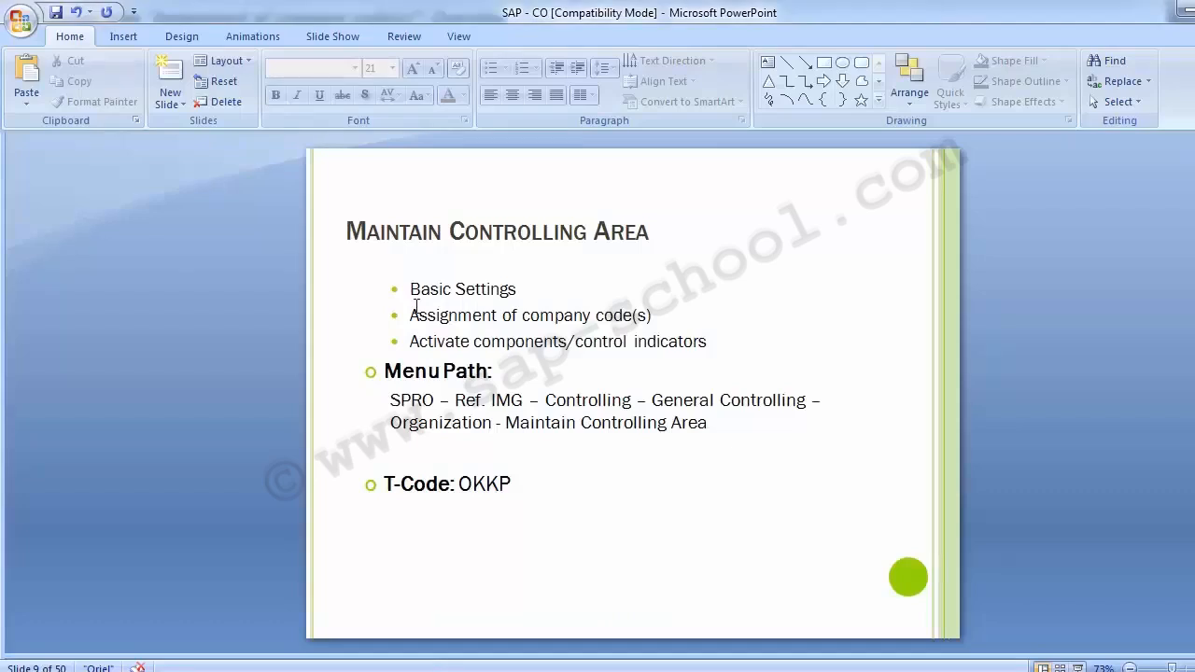
pyautogui.moveTo(410, 342); pyautogui.dragTo(711, 342)
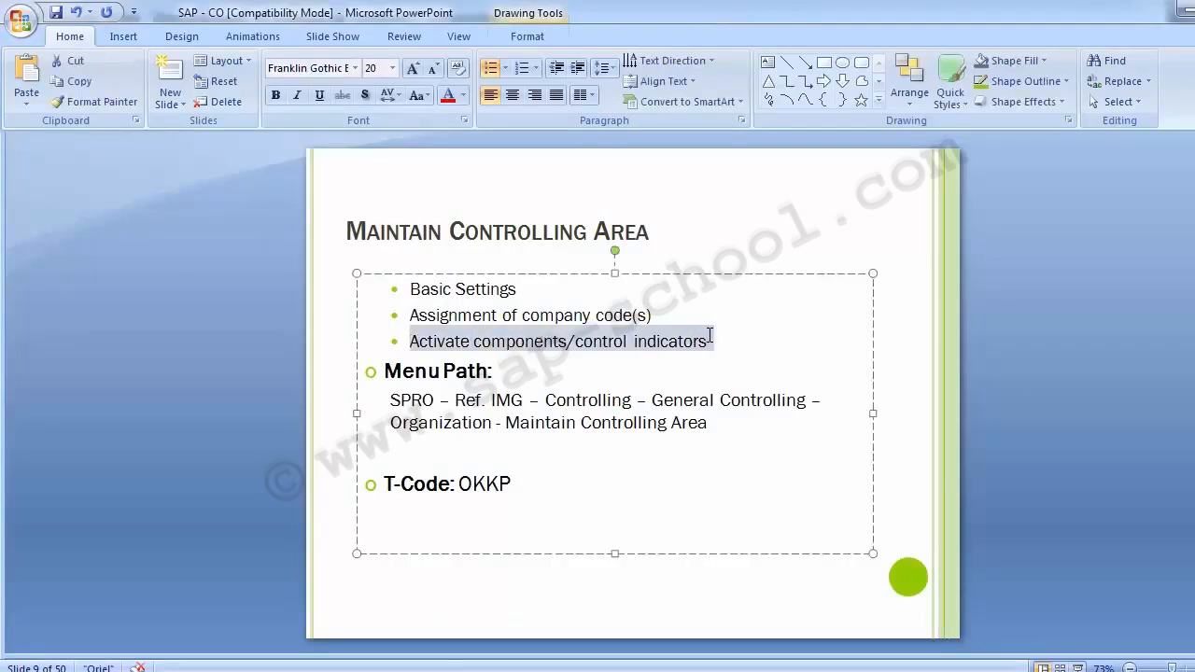
pyautogui.click(194, 305)
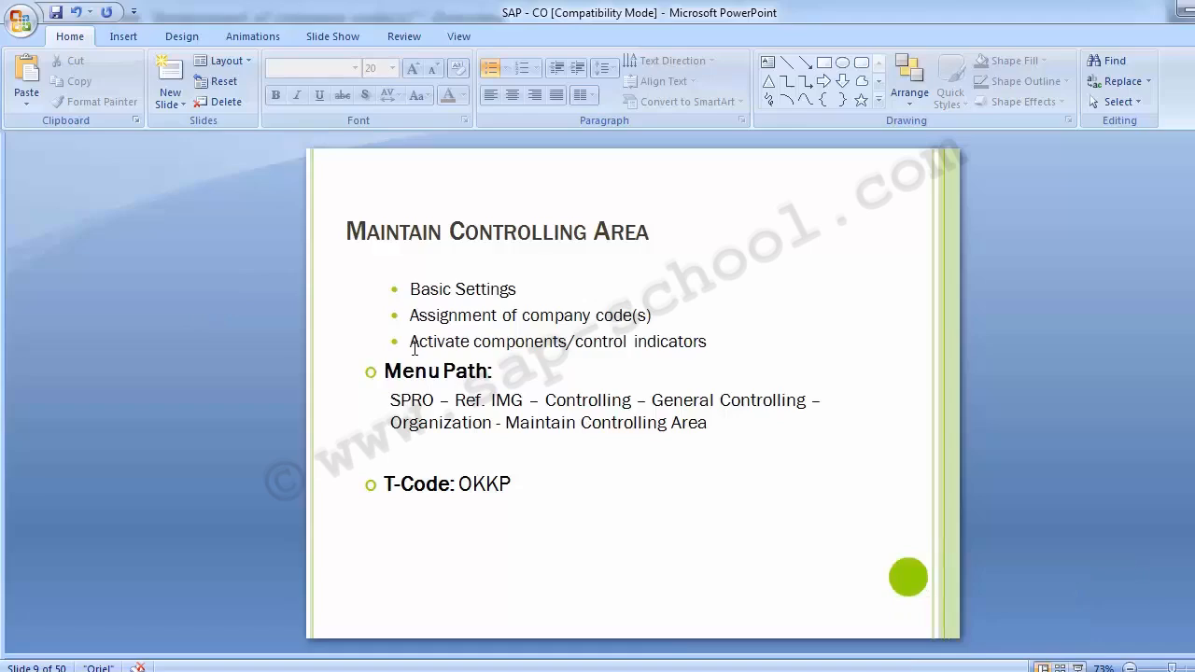
pyautogui.moveTo(541, 665)
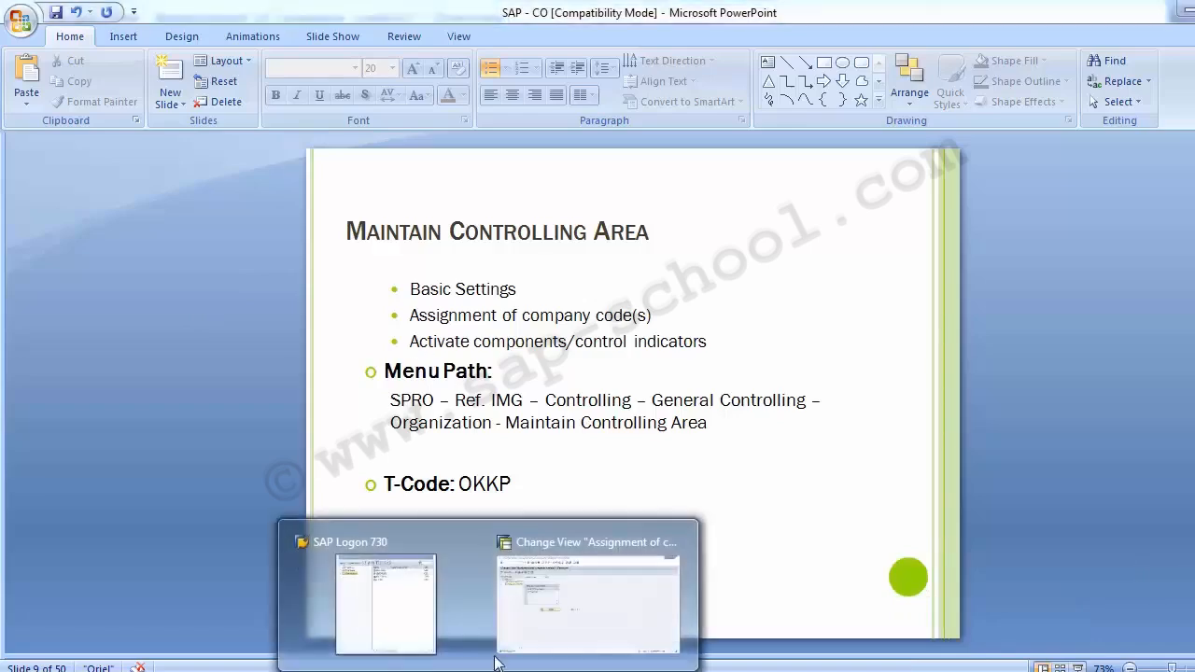
pyautogui.click(540, 631)
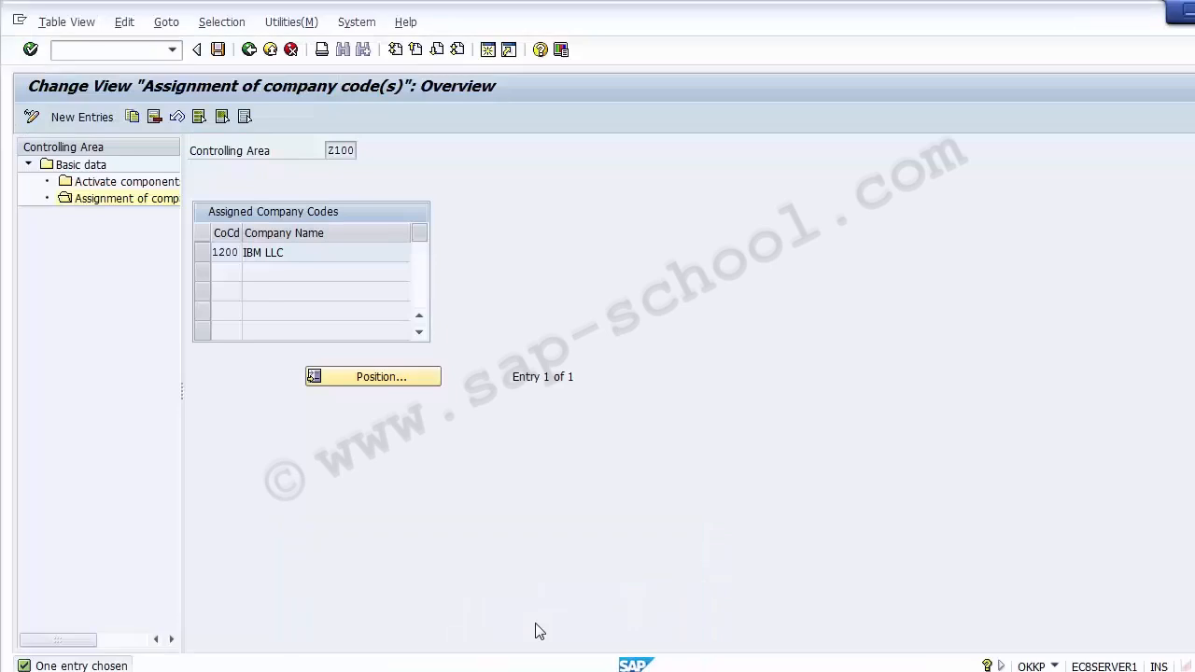
# Open the Activate components/control indicators view and select the Z100 controlling area value
pyautogui.click(91, 183)
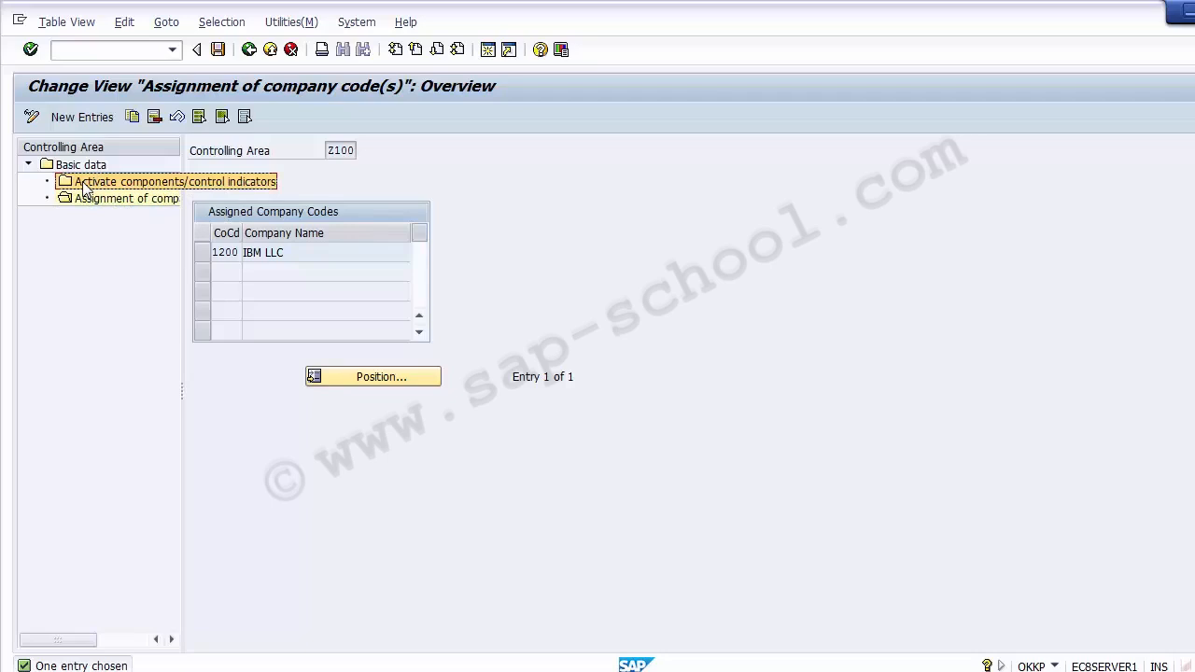
pyautogui.doubleClick(84, 186)
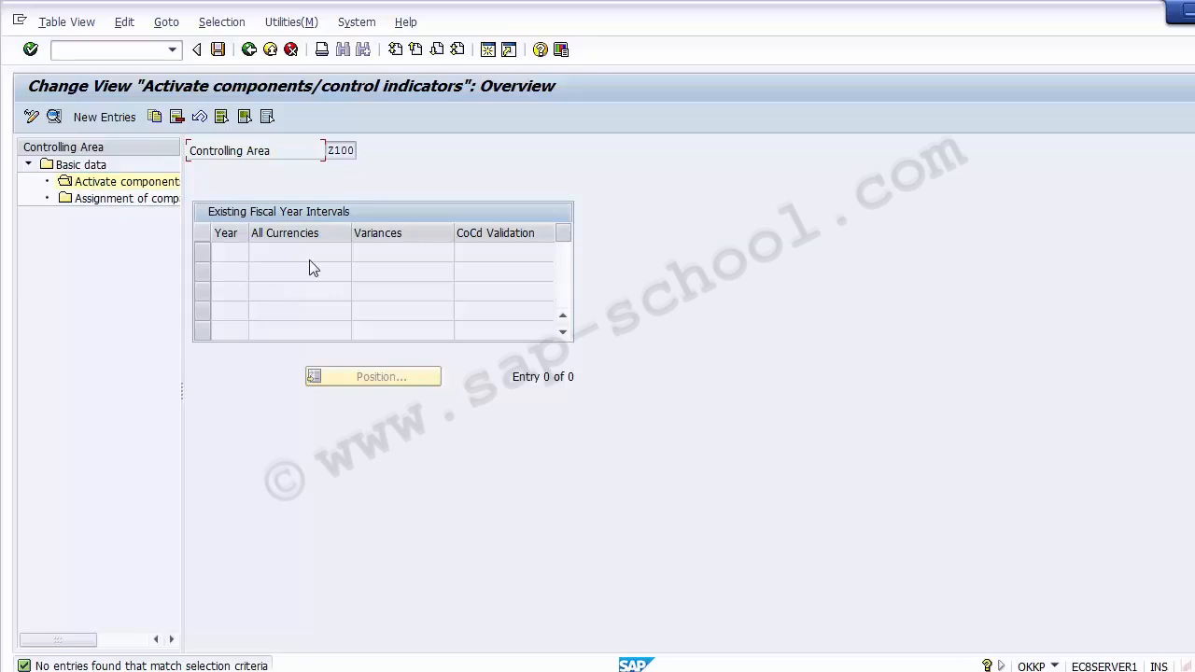
pyautogui.doubleClick(334, 152)
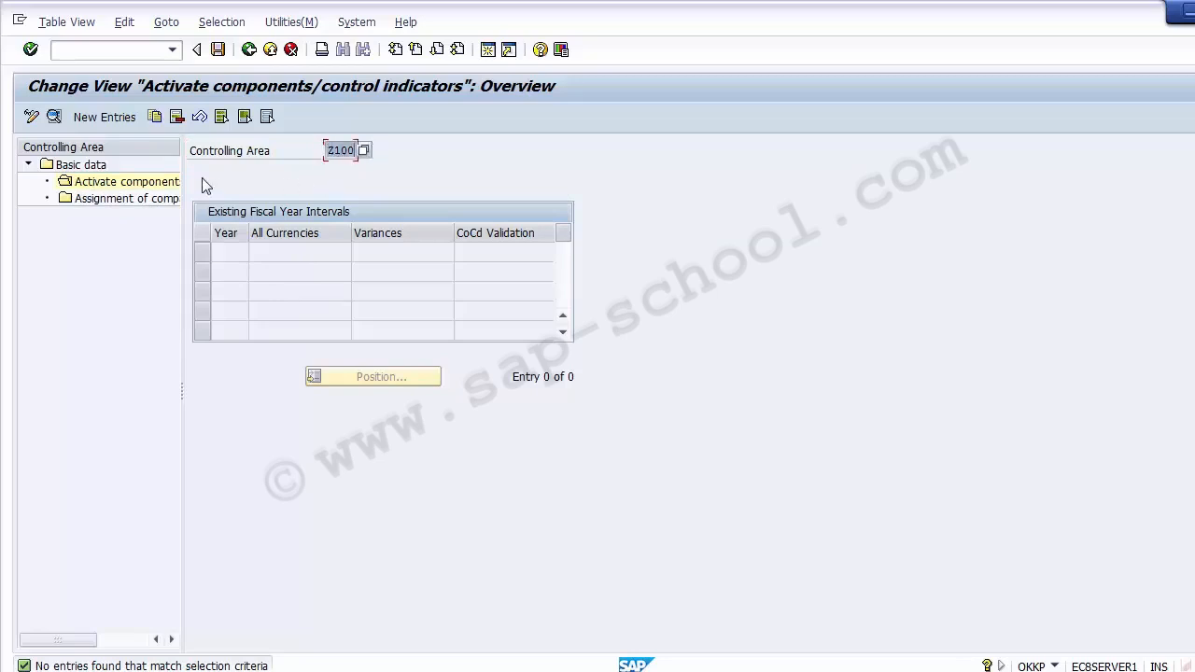
# Start a new component activation entry for Z100, ready to fill in the fiscal year
pyautogui.click(103, 121)
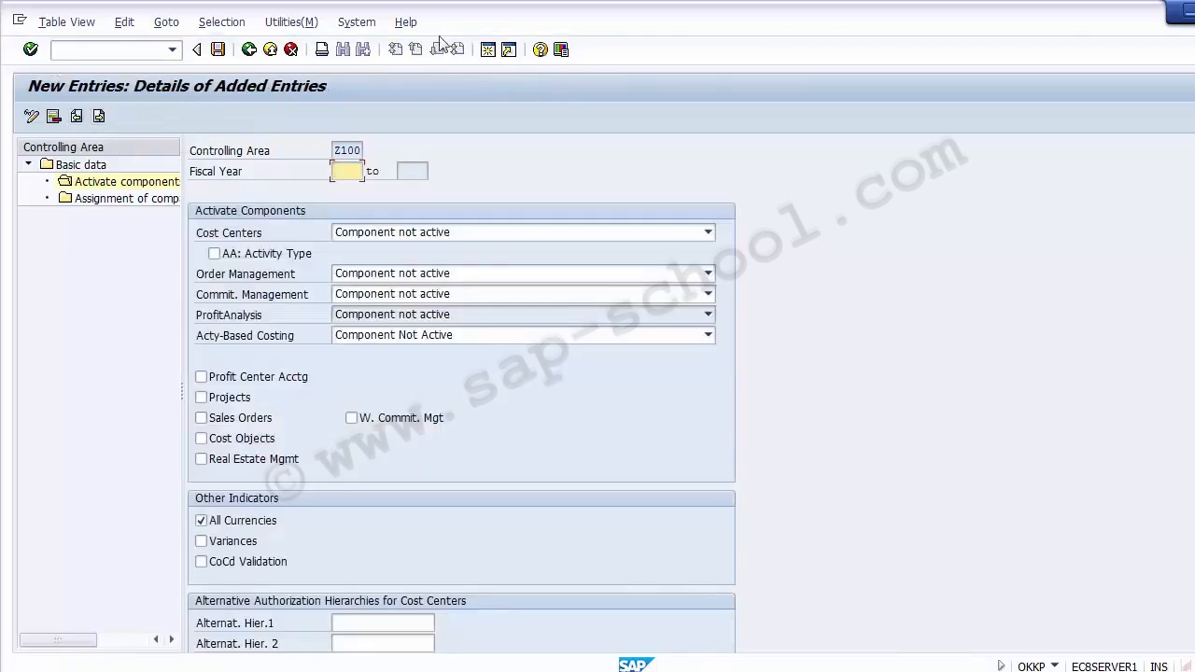
pyautogui.click(174, 457)
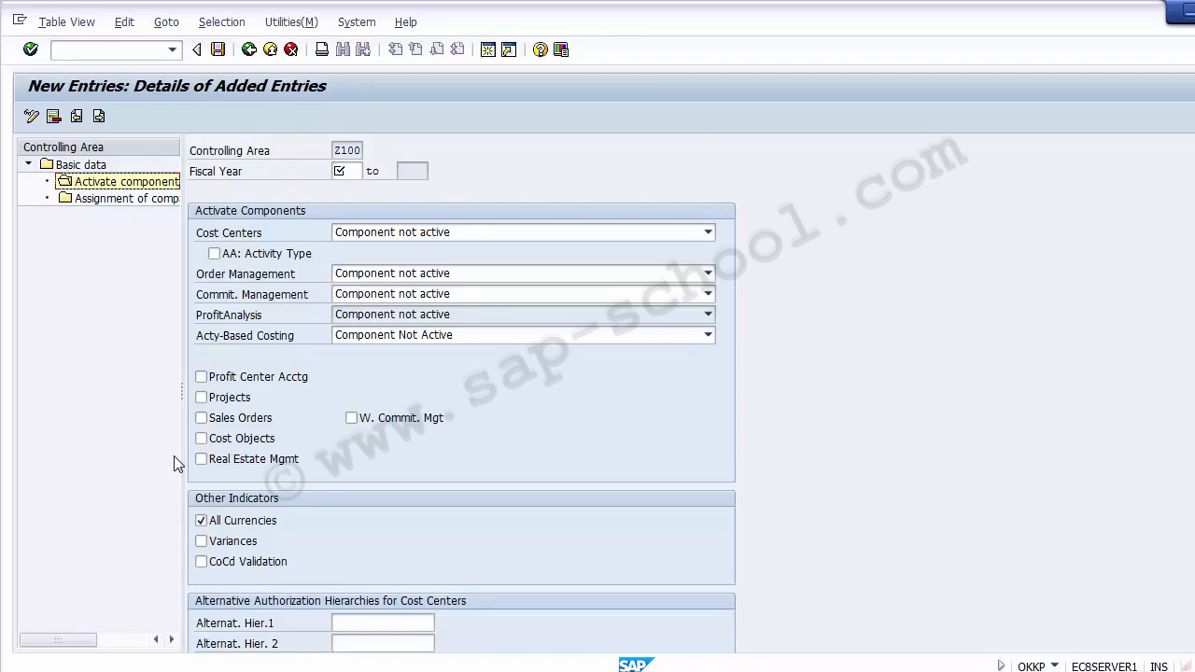
pyautogui.doubleClick(337, 150)
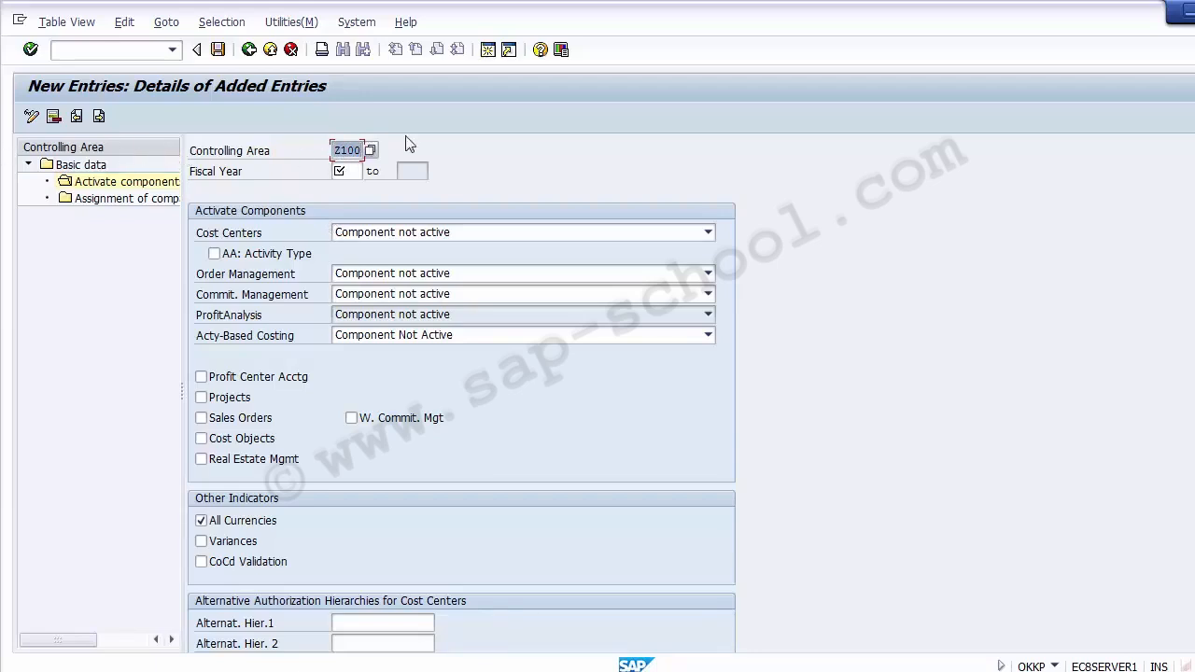
pyautogui.click(360, 170)
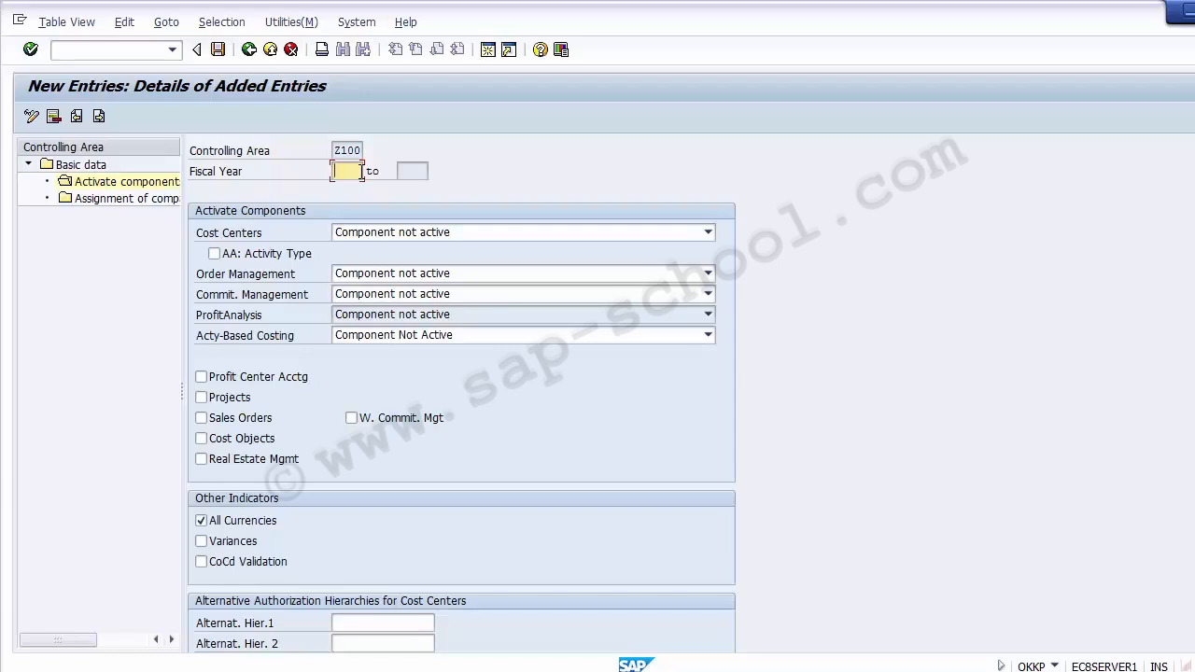
# Enter 2014 as the starting fiscal year of the new Z100 entry, leaving the end year blank
pyautogui.click(407, 173)
pyautogui.click(354, 171)
pyautogui.write('2014')
pyautogui.click(418, 171)
pyautogui.click(206, 177)
pyautogui.doubleClick(355, 171)
pyautogui.click(401, 171)
pyautogui.click(112, 266)
pyautogui.click(258, 221)
# Set Cost Centers to Component active and tick AA: Activity Type and All Currencies
pyautogui.click(441, 237)
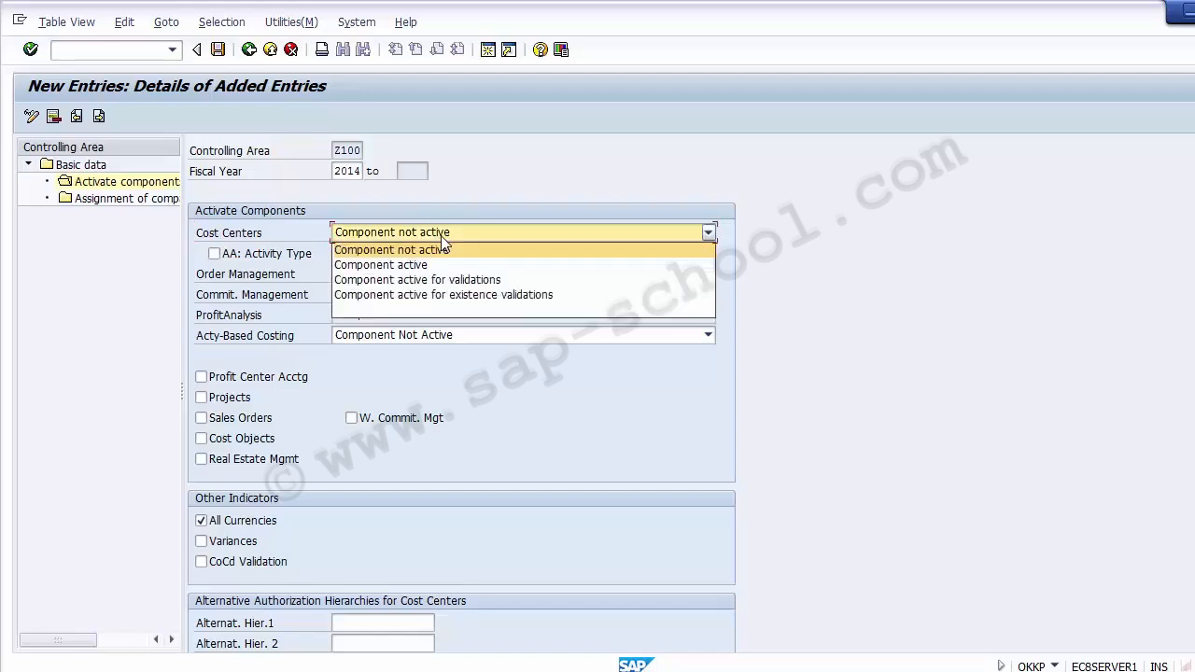
pyautogui.click(435, 233)
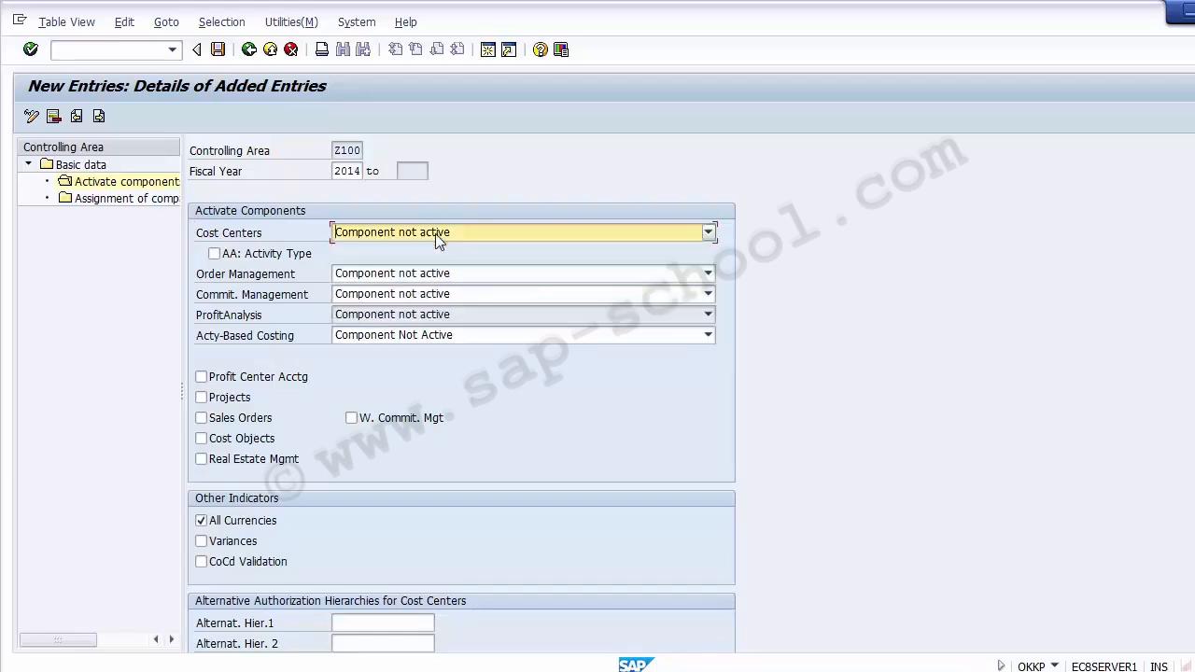
pyautogui.click(435, 233)
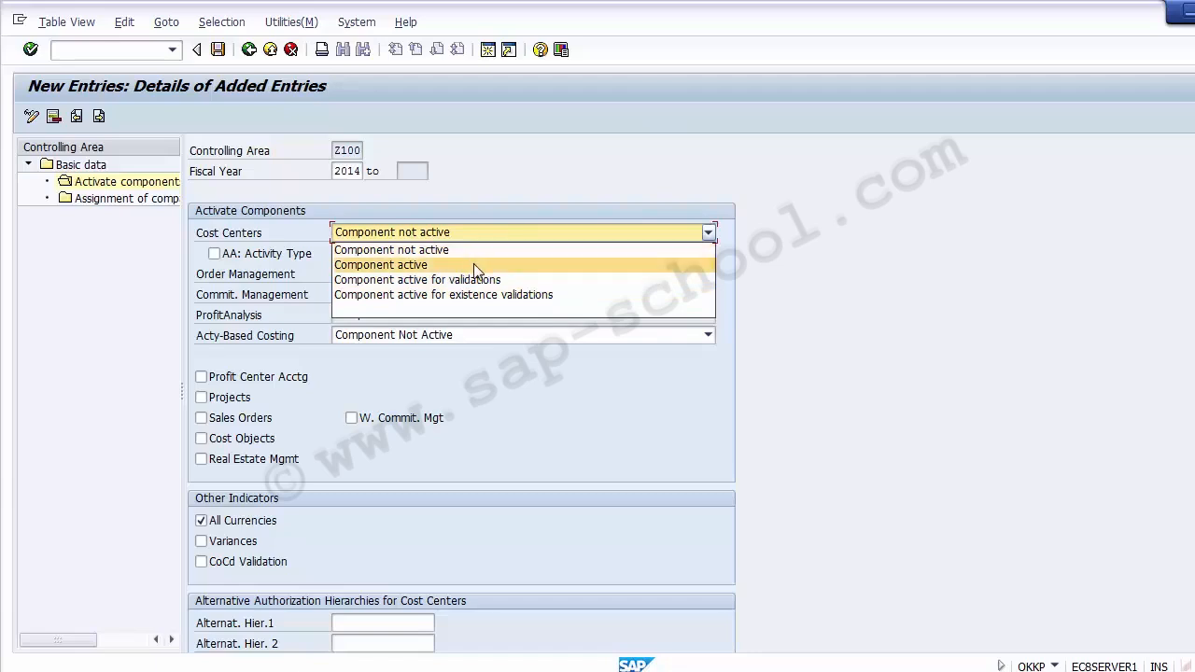
pyautogui.click(382, 267)
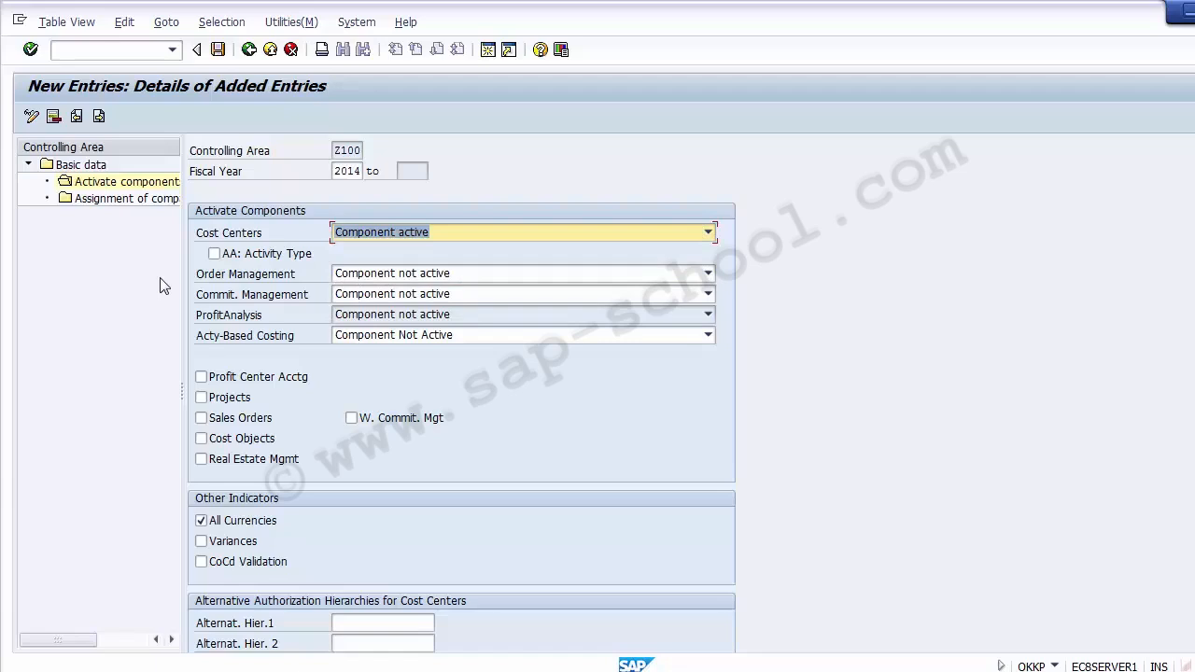
pyautogui.click(306, 263)
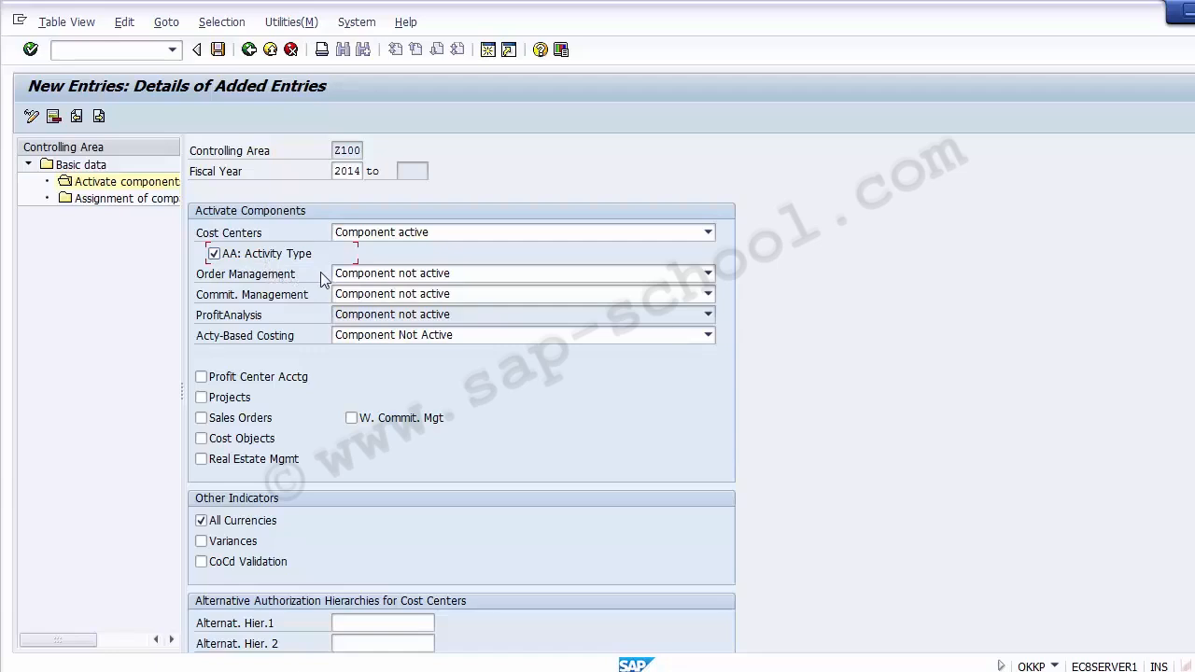
pyautogui.click(285, 280)
# Set Order Management to Component active
pyautogui.click(414, 277)
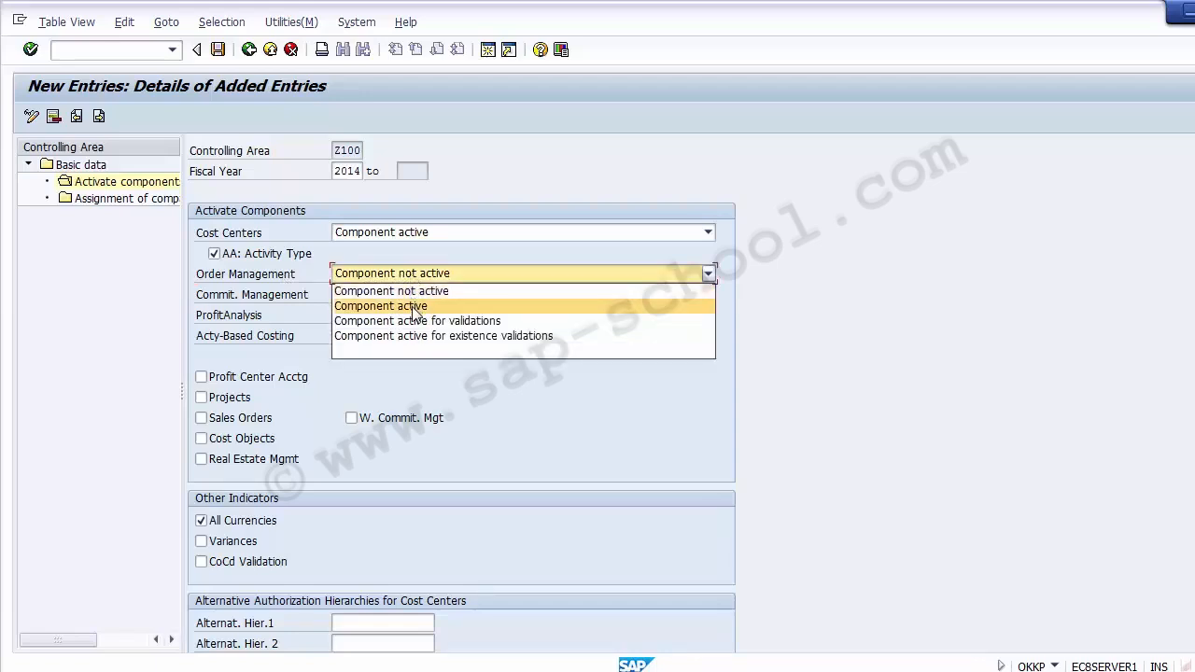
pyautogui.click(416, 311)
pyautogui.click(172, 335)
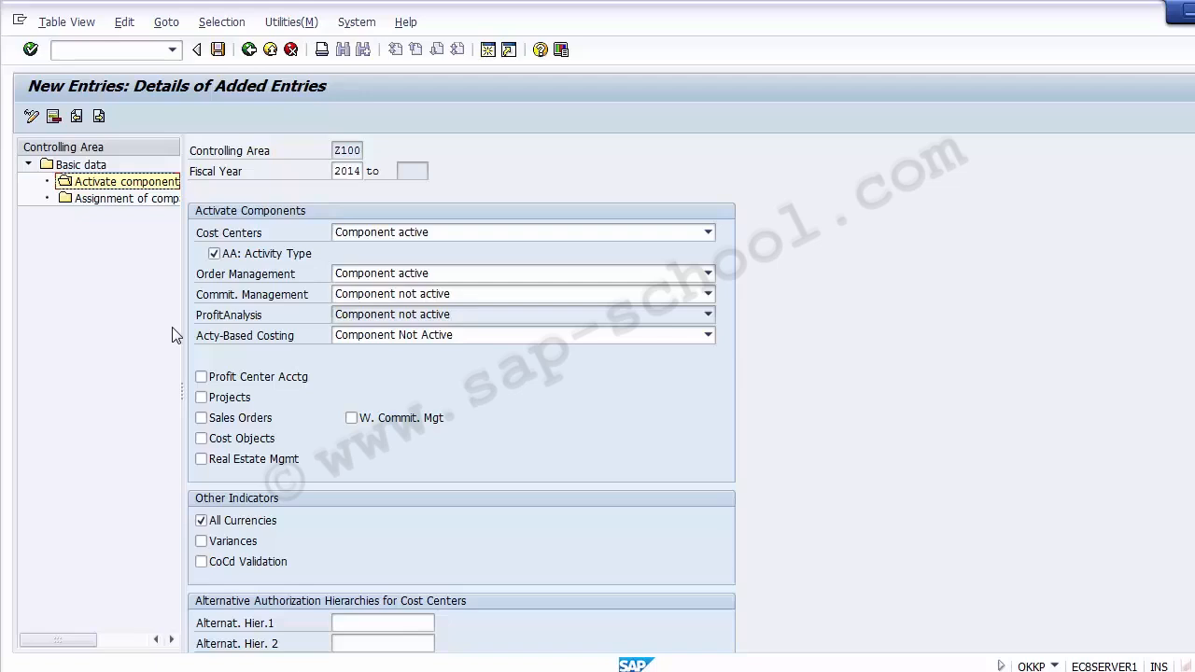
pyautogui.click(256, 279)
pyautogui.click(258, 299)
# Set Commit. Management to Components active and leave ProfitAnalysis as Component not active
pyautogui.click(359, 297)
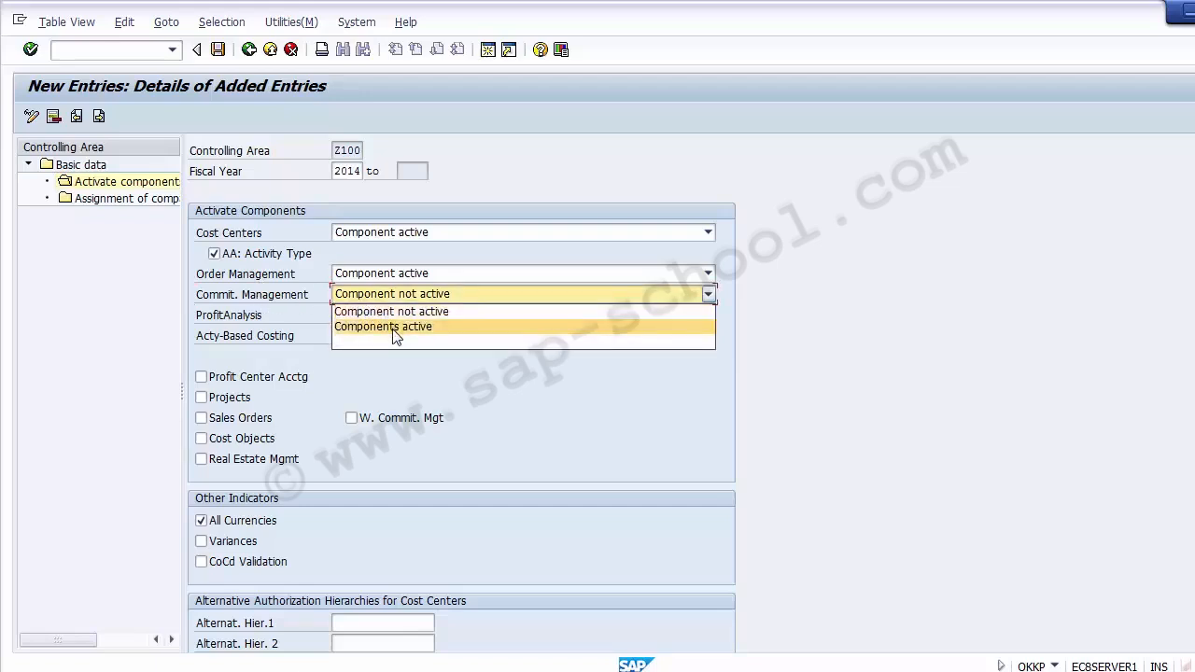
pyautogui.click(394, 329)
pyautogui.click(280, 318)
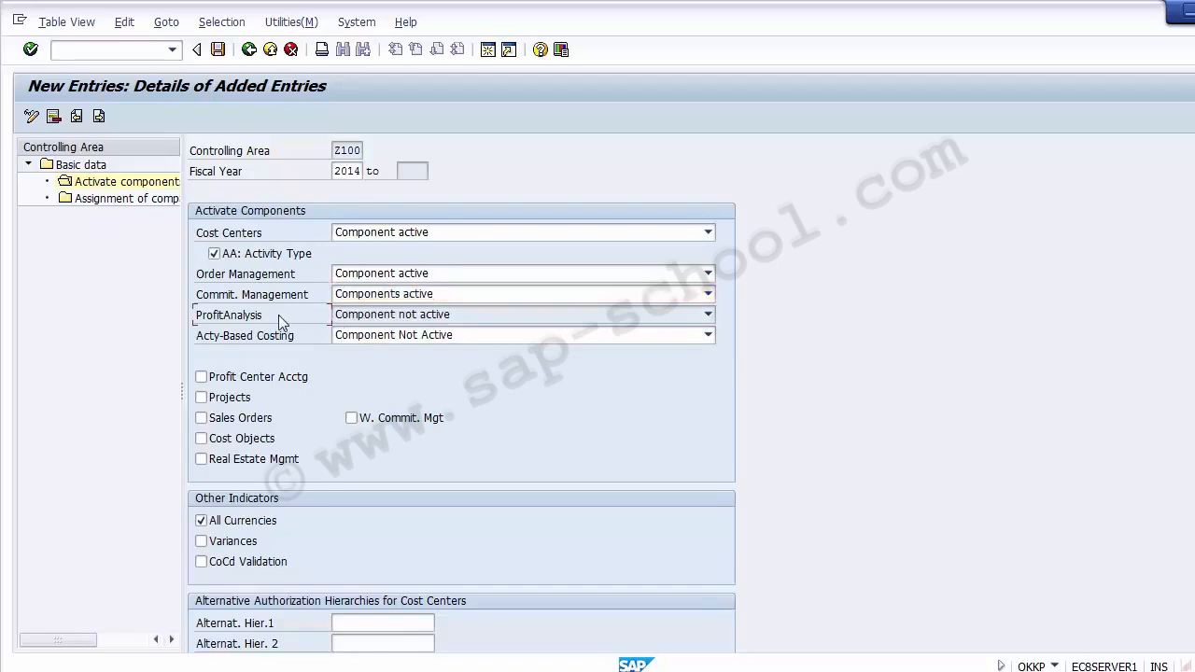
pyautogui.click(397, 321)
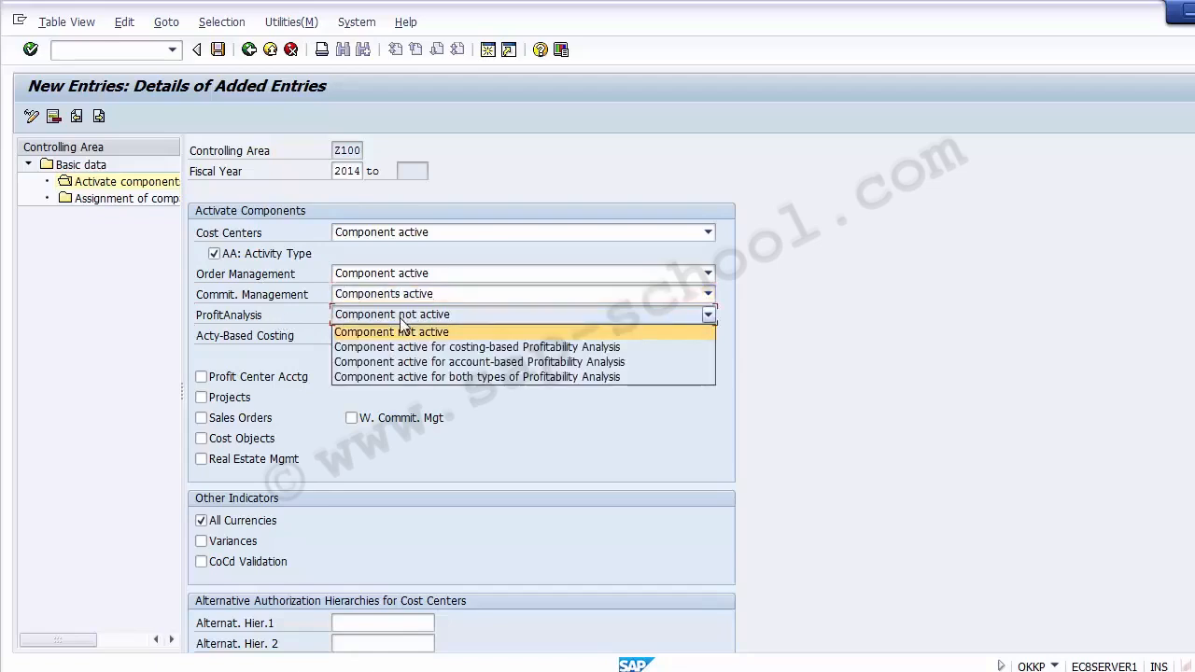
pyautogui.click(403, 325)
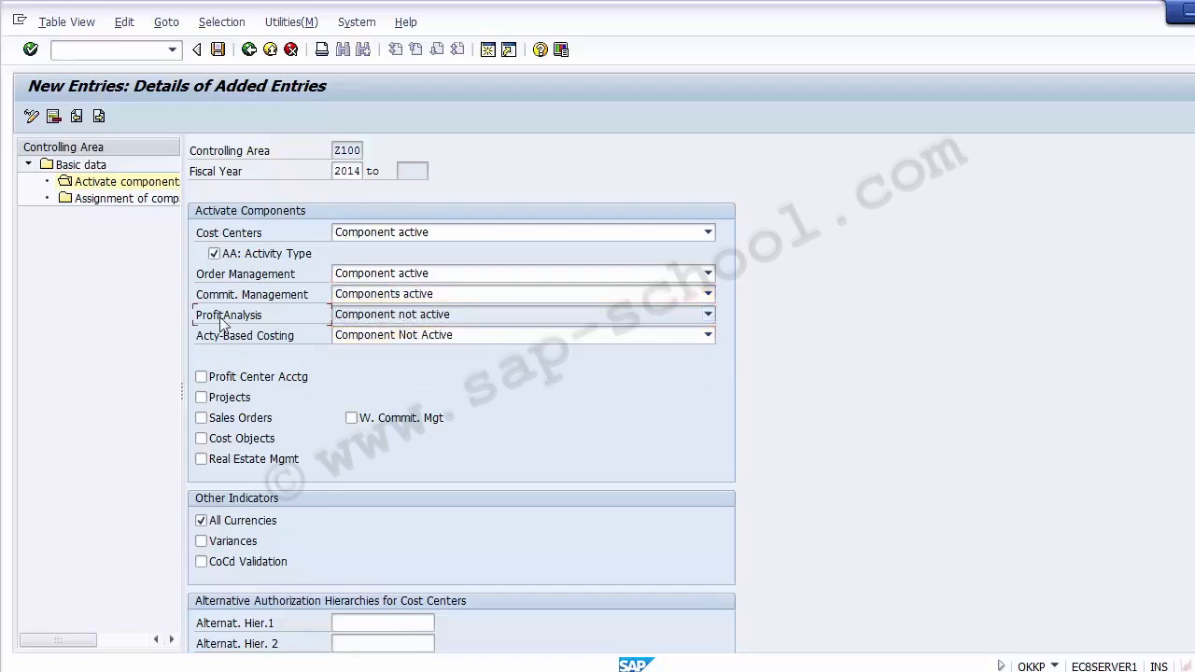
pyautogui.click(128, 340)
pyautogui.scroll(-3, 462, 392)
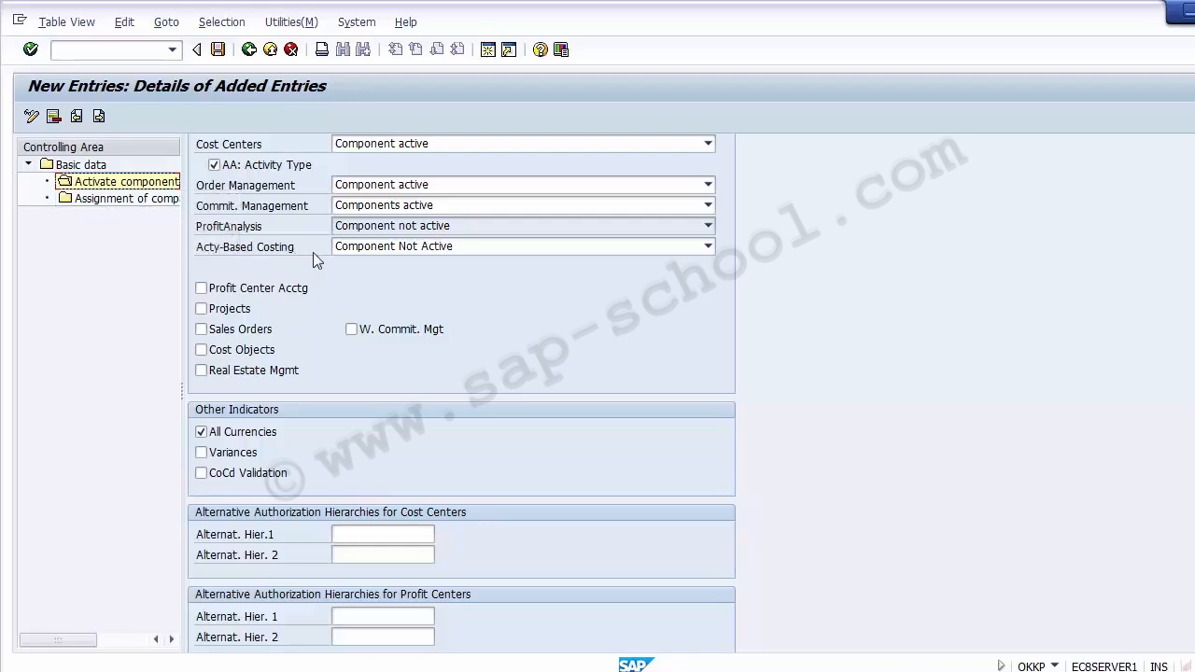
pyautogui.click(369, 248)
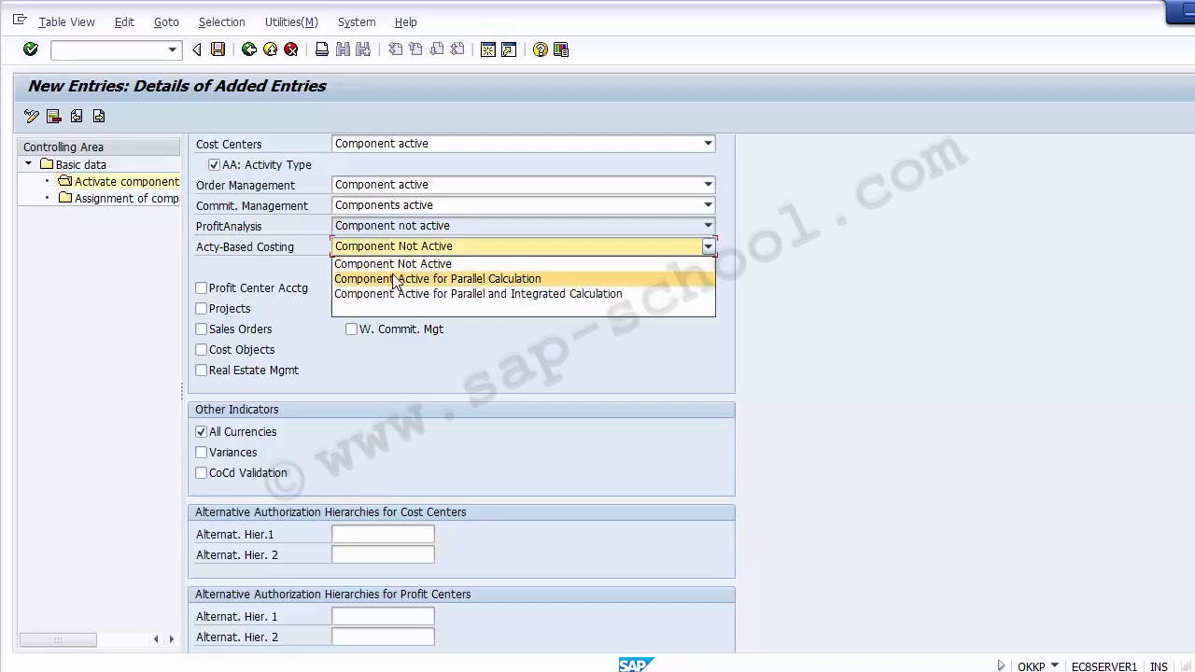
pyautogui.click(368, 265)
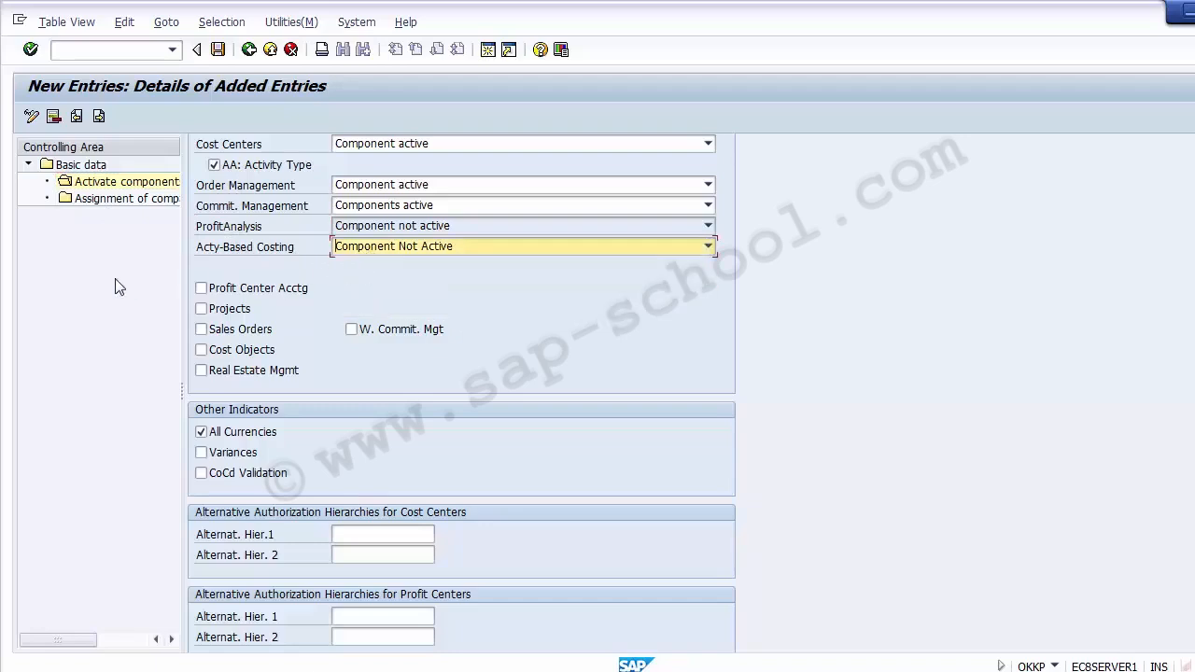
pyautogui.click(118, 287)
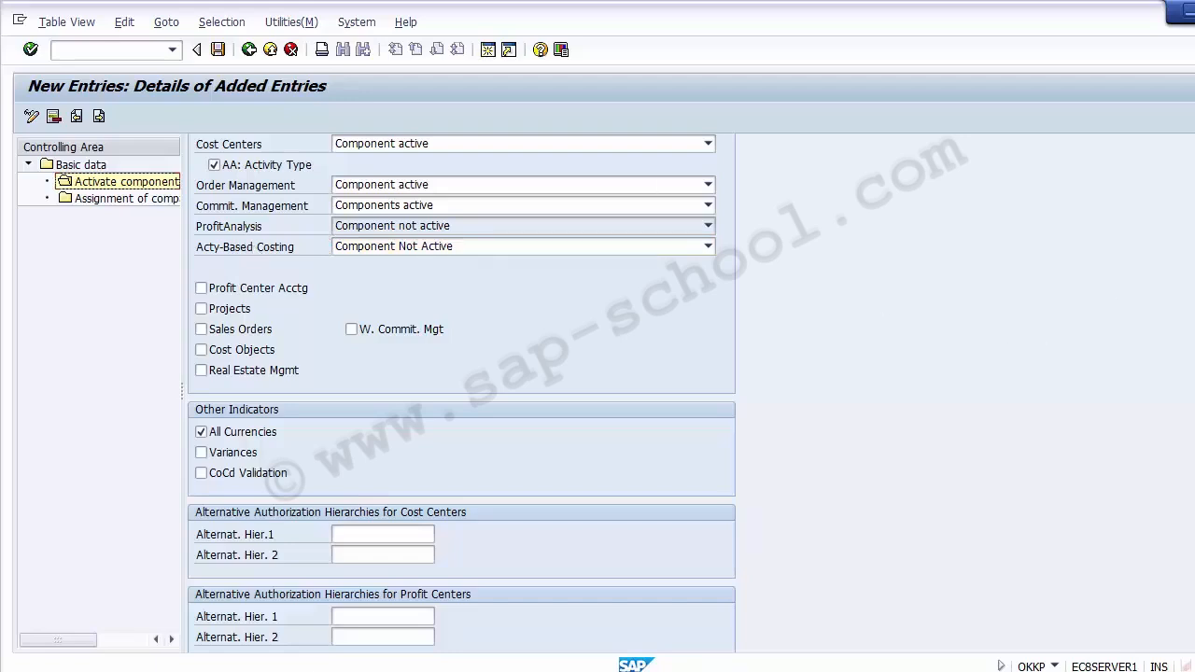
pyautogui.scroll(3, 673, 172)
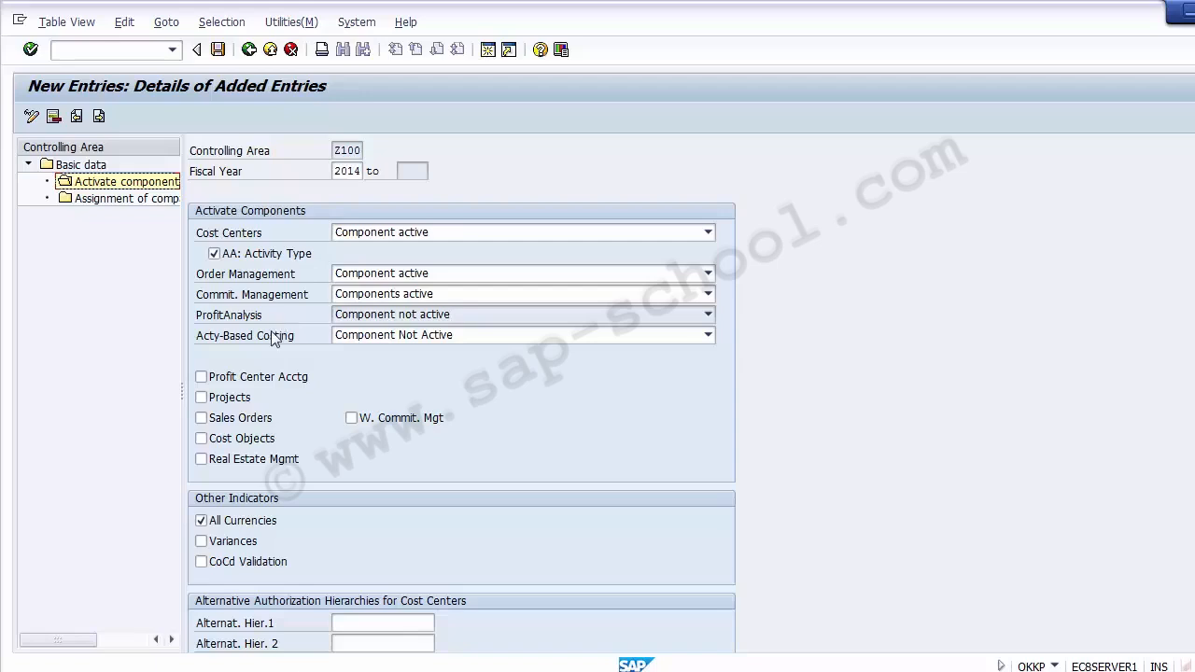
# Tick Profit Center Acctg, Projects and Sales Orders on Z100's 2014 component entry
pyautogui.click(214, 384)
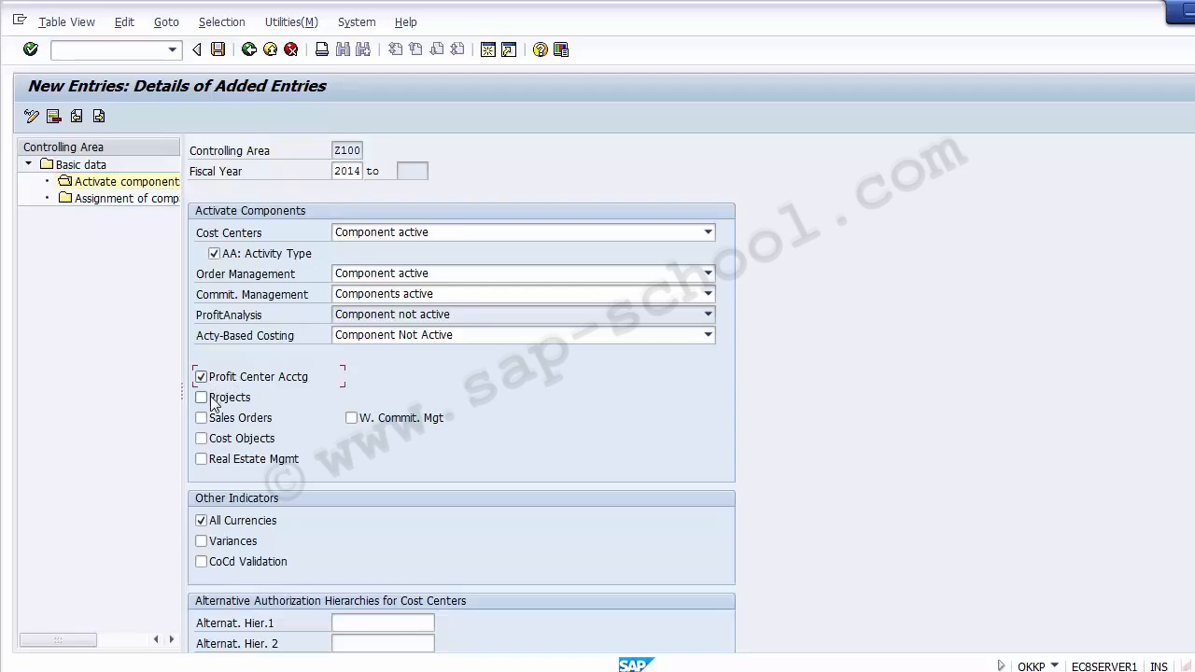
pyautogui.click(212, 403)
pyautogui.click(250, 423)
# Tick the Cost Objects checkbox on the 2014 component entry
pyautogui.click(121, 461)
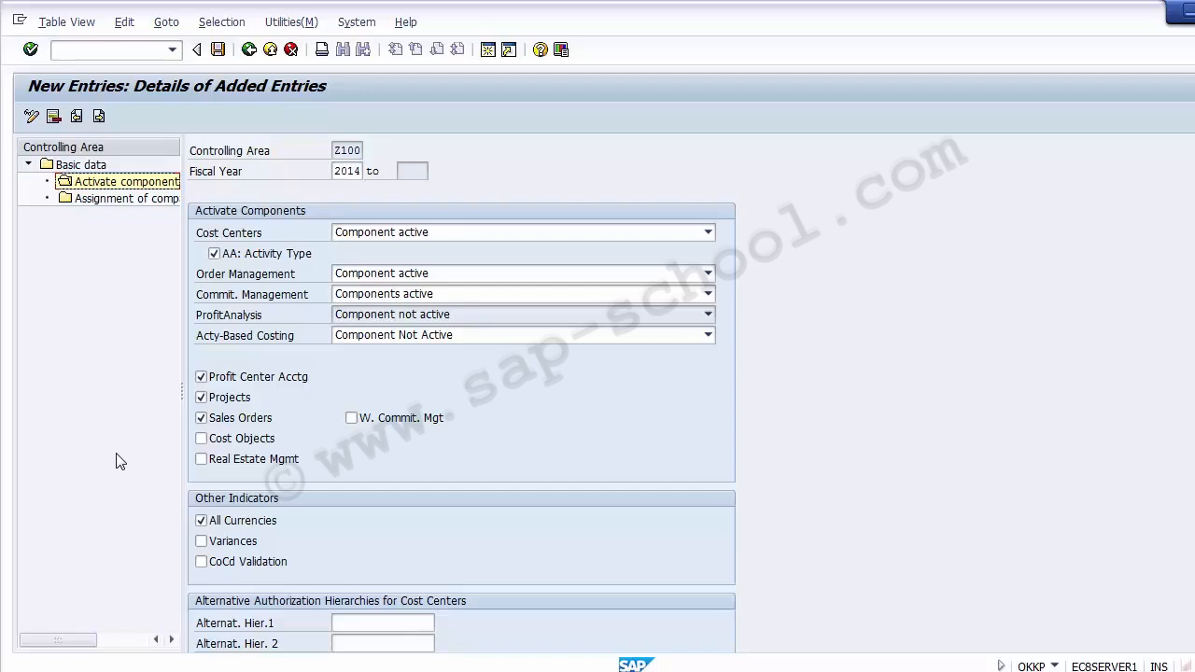
pyautogui.click(200, 439)
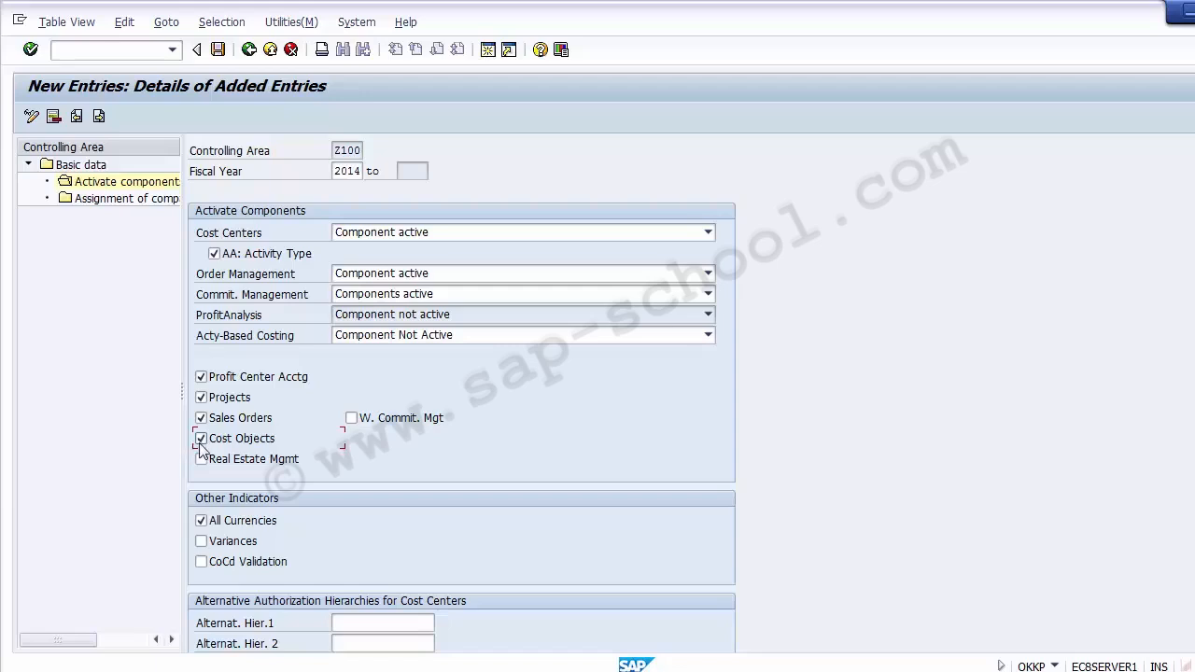
# Untick Cost Objects for Z100 and leave Cost Centers set to 'Component active'
pyautogui.click(200, 441)
pyautogui.click(444, 235)
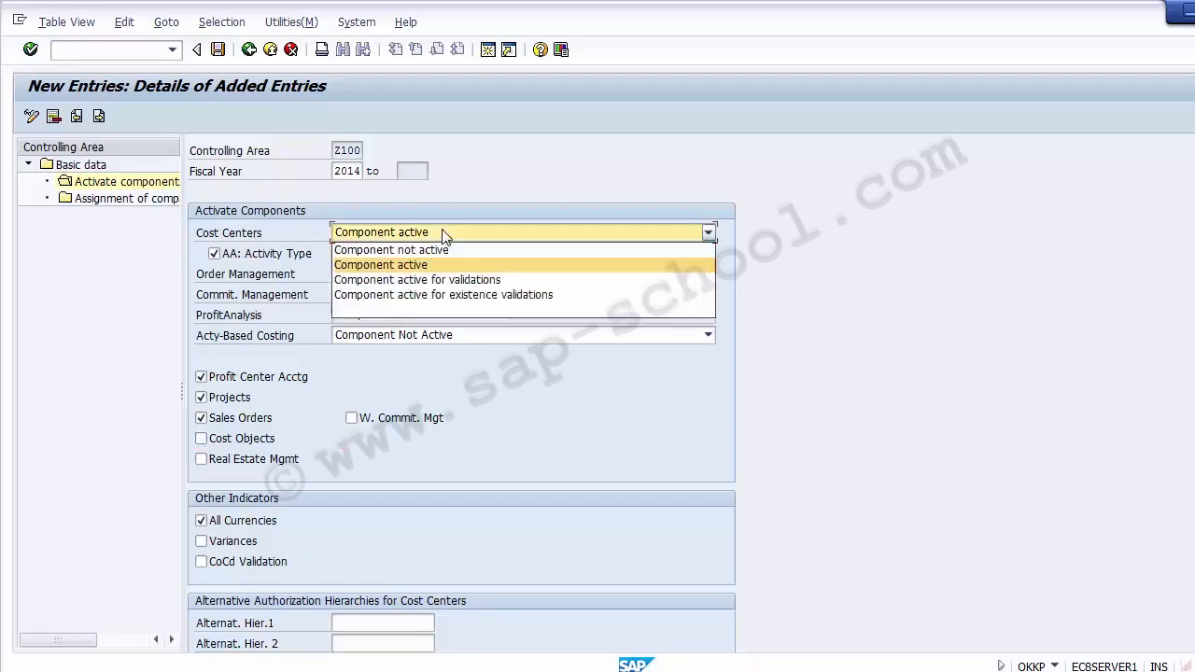
pyautogui.click(445, 235)
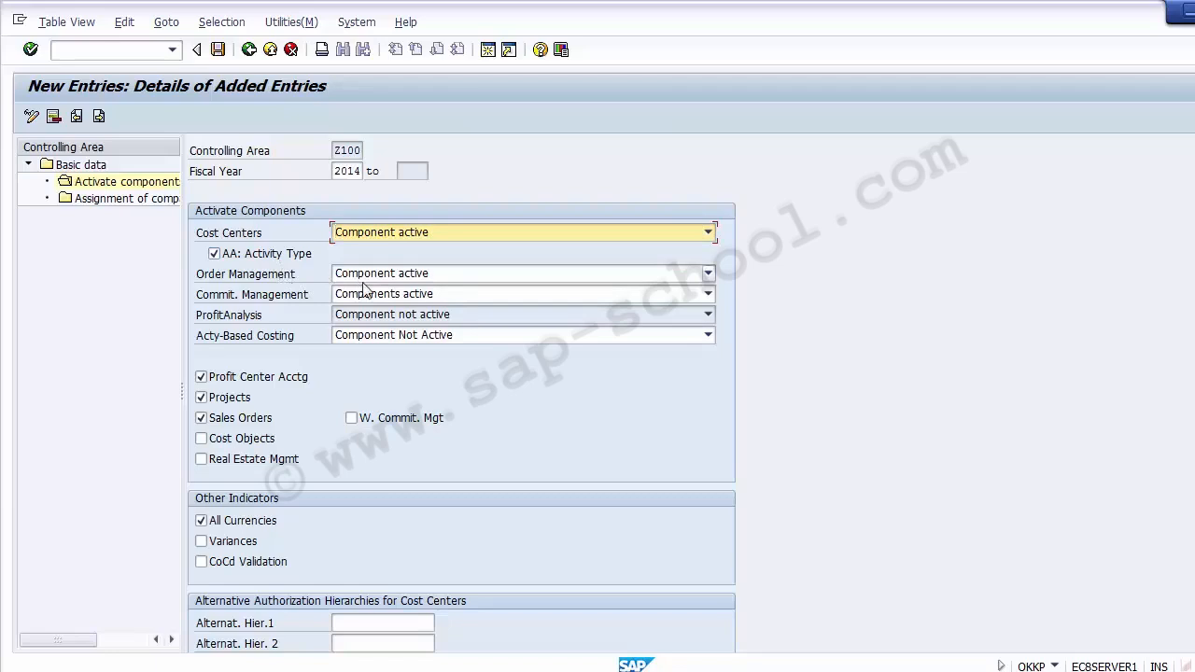
pyautogui.click(271, 301)
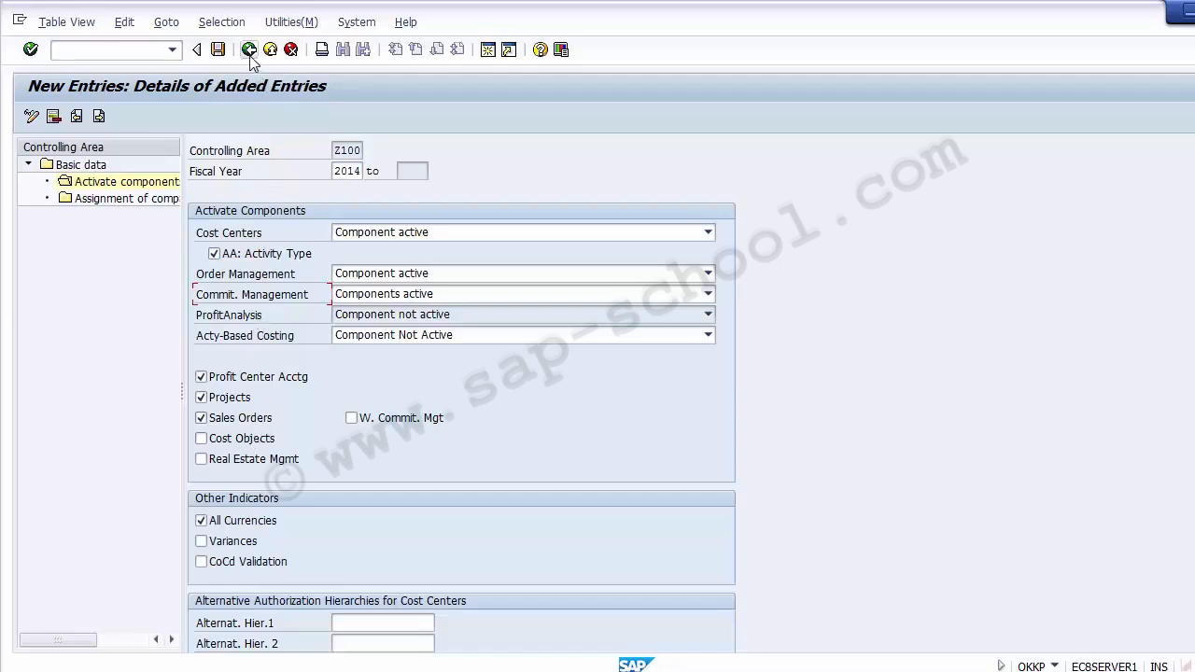
pyautogui.moveTo(334, 151); pyautogui.dragTo(362, 151)
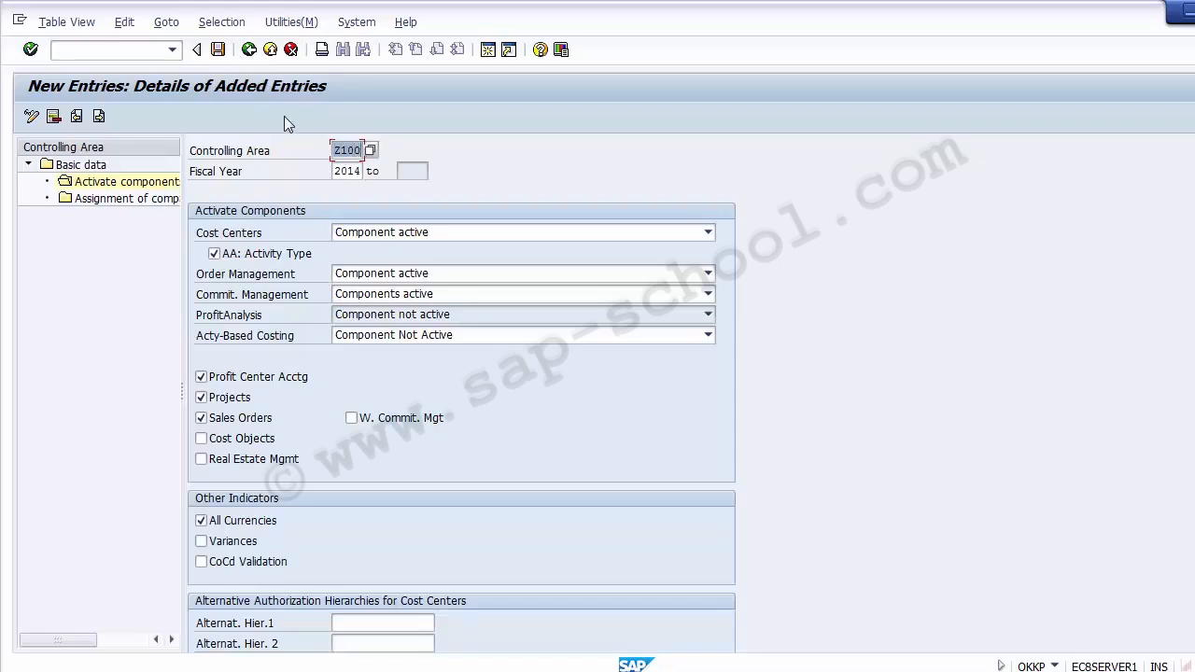
# Save Z100's 2014–9999 component settings, acknowledging the critical transport notice until 'Data was saved'
pyautogui.click(219, 52)
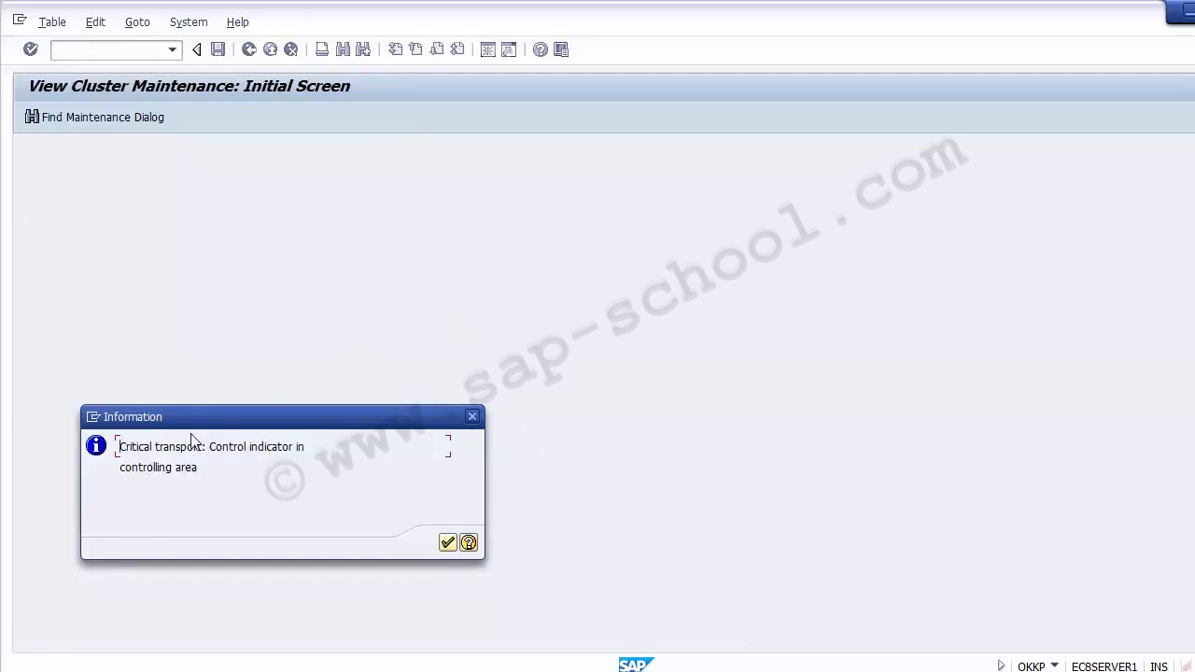
pyautogui.moveTo(118, 447); pyautogui.dragTo(319, 478)
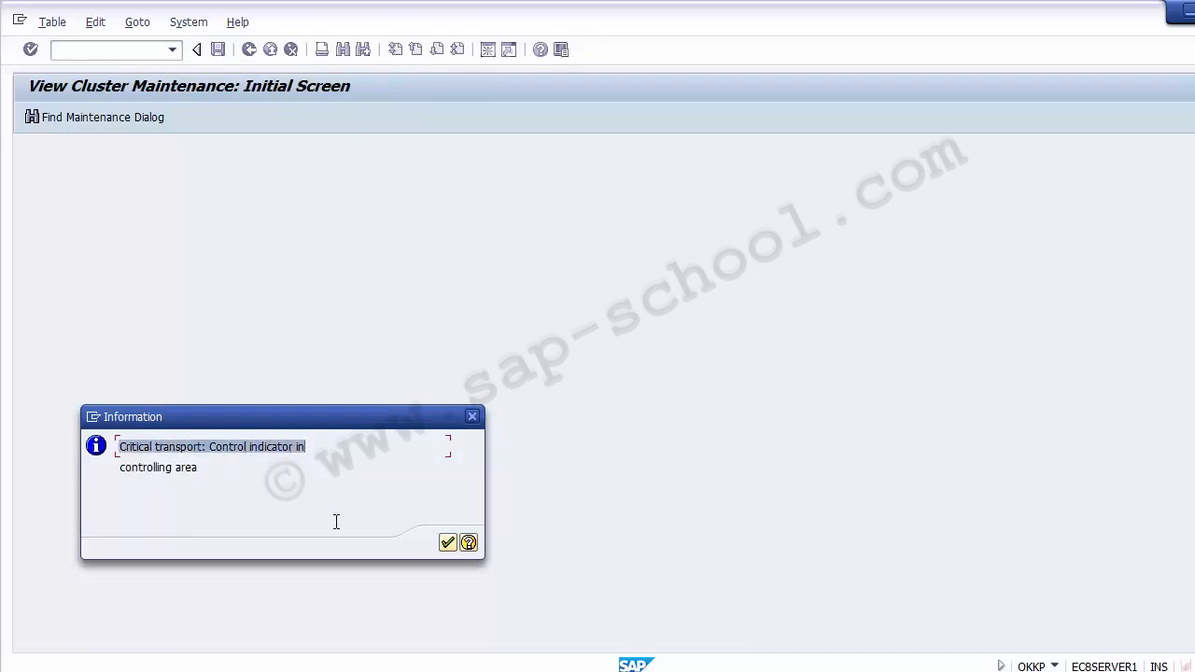
pyautogui.click(448, 544)
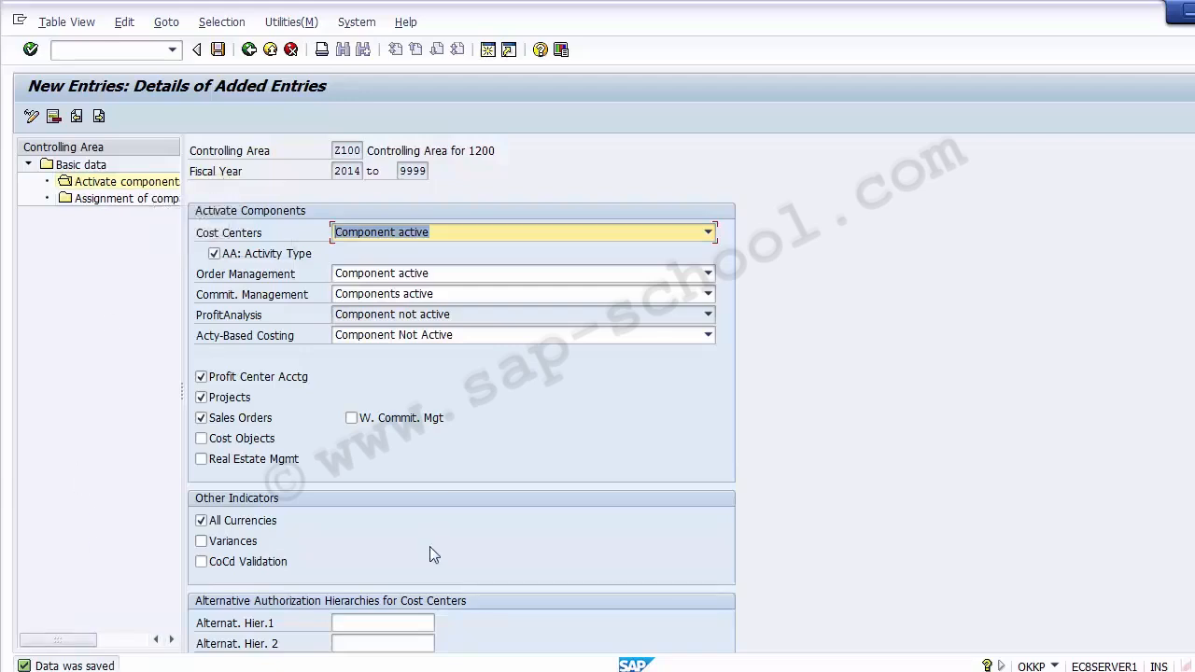
pyautogui.click(34, 399)
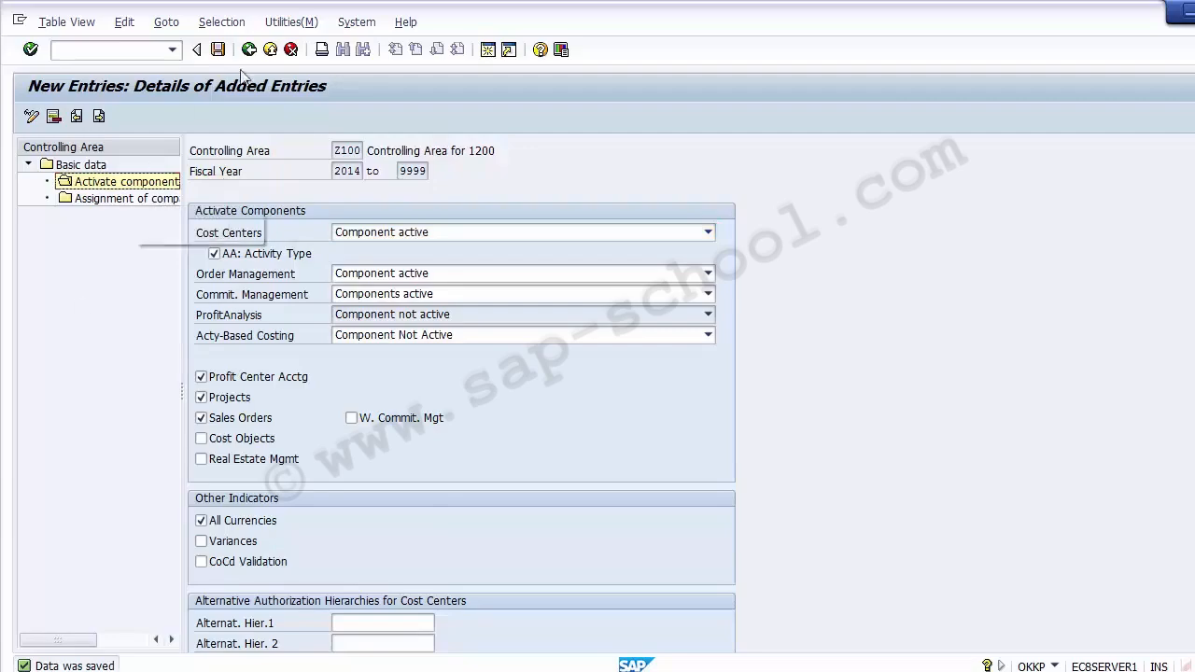
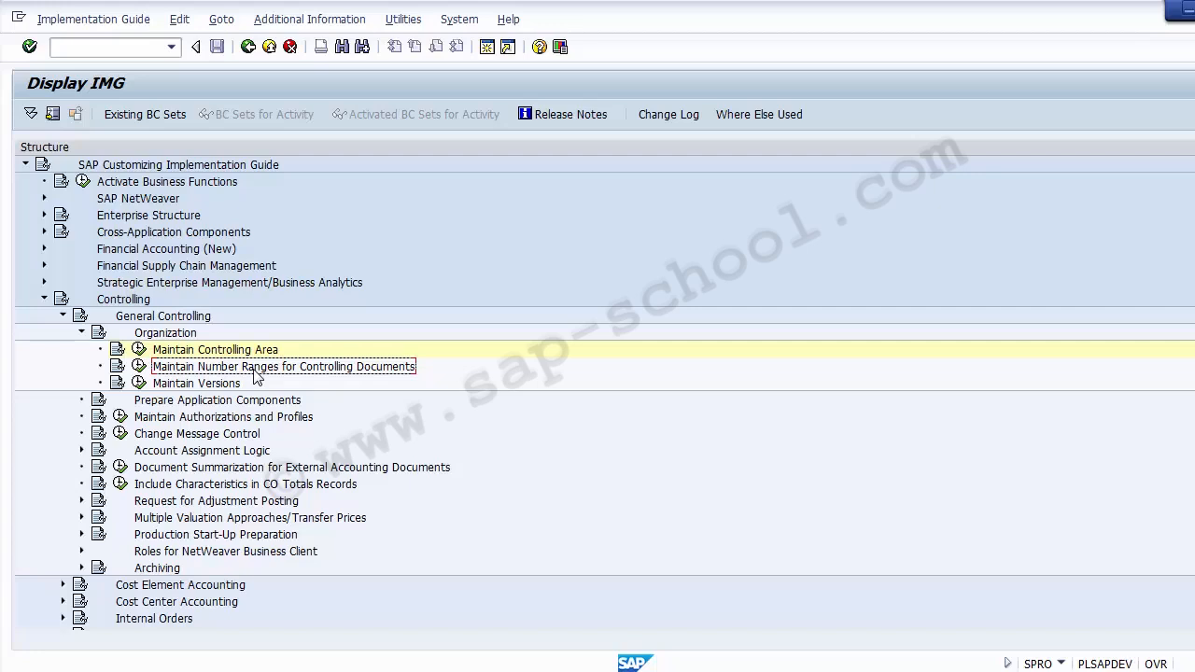
# Run 'Maintain Number Ranges for Controlling Documents' under Controlling > General Controlling > Organization
pyautogui.click(182, 368)
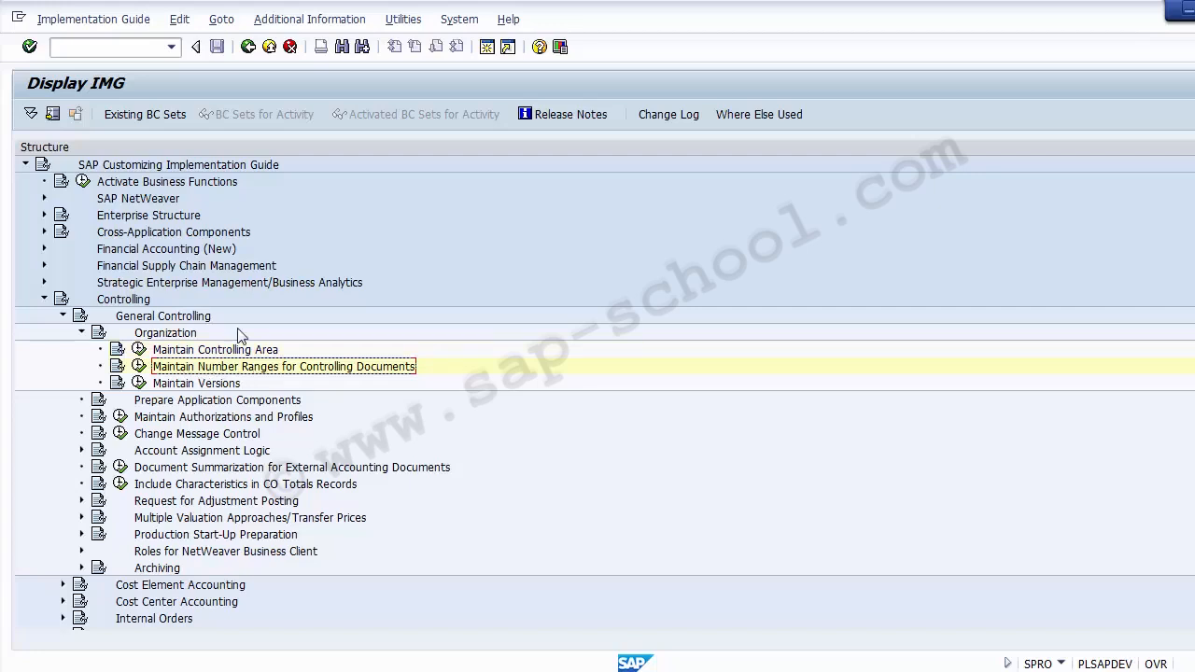
pyautogui.click(135, 303)
pyautogui.click(188, 320)
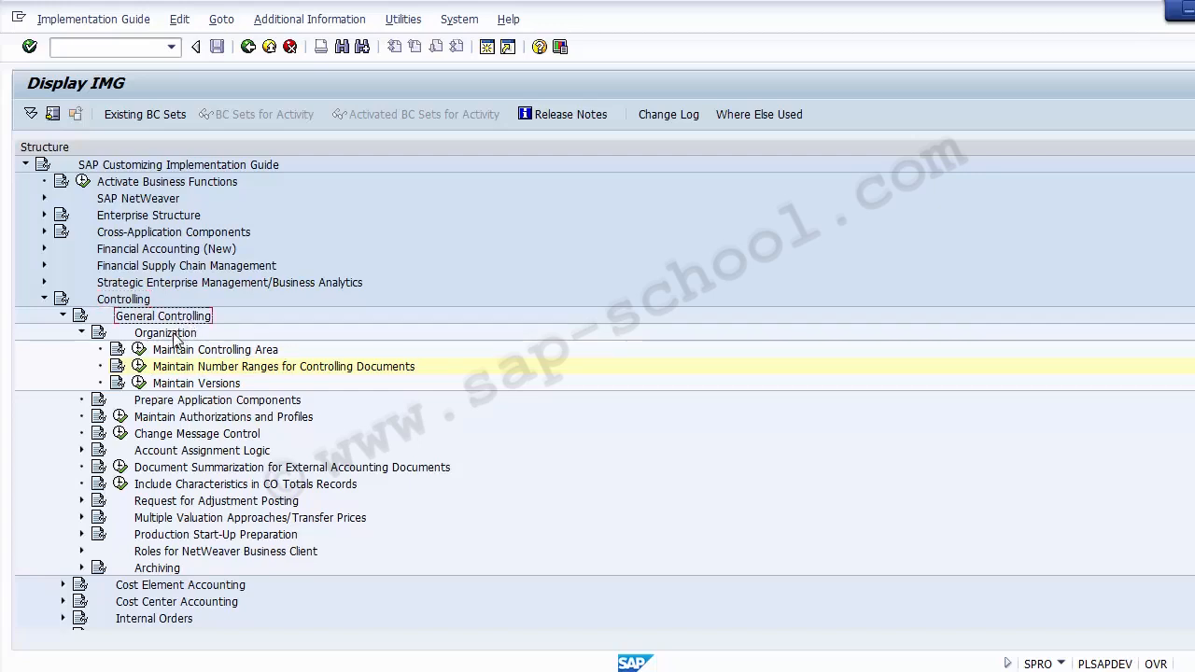
pyautogui.click(168, 333)
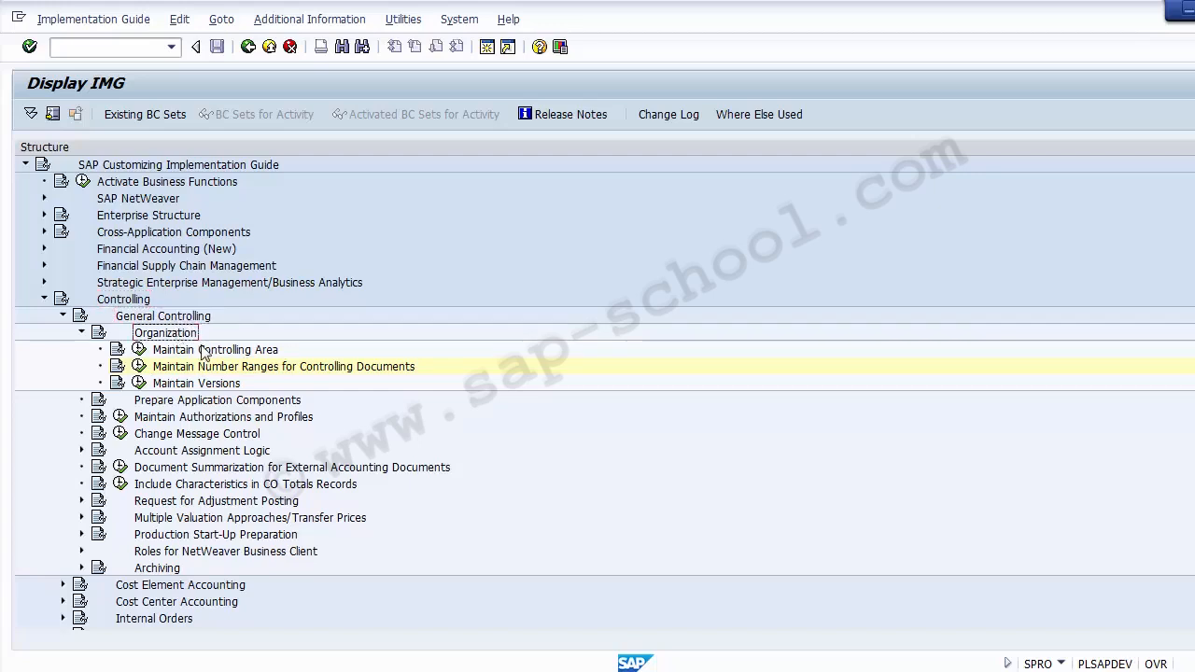
pyautogui.click(244, 367)
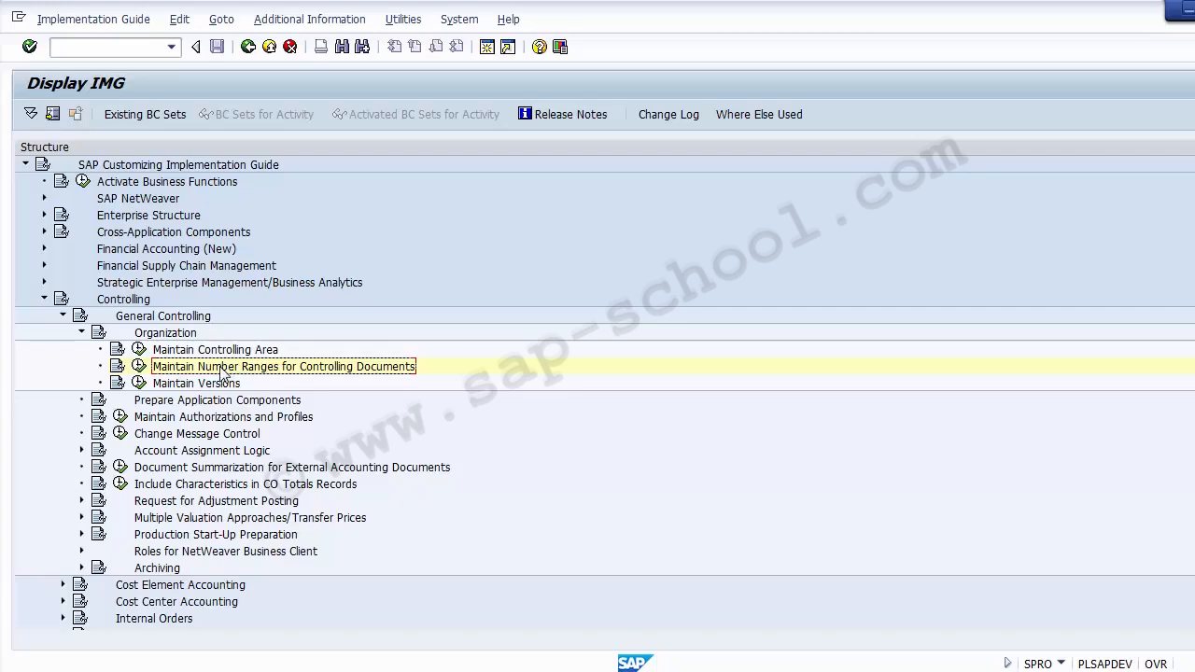
pyautogui.click(138, 368)
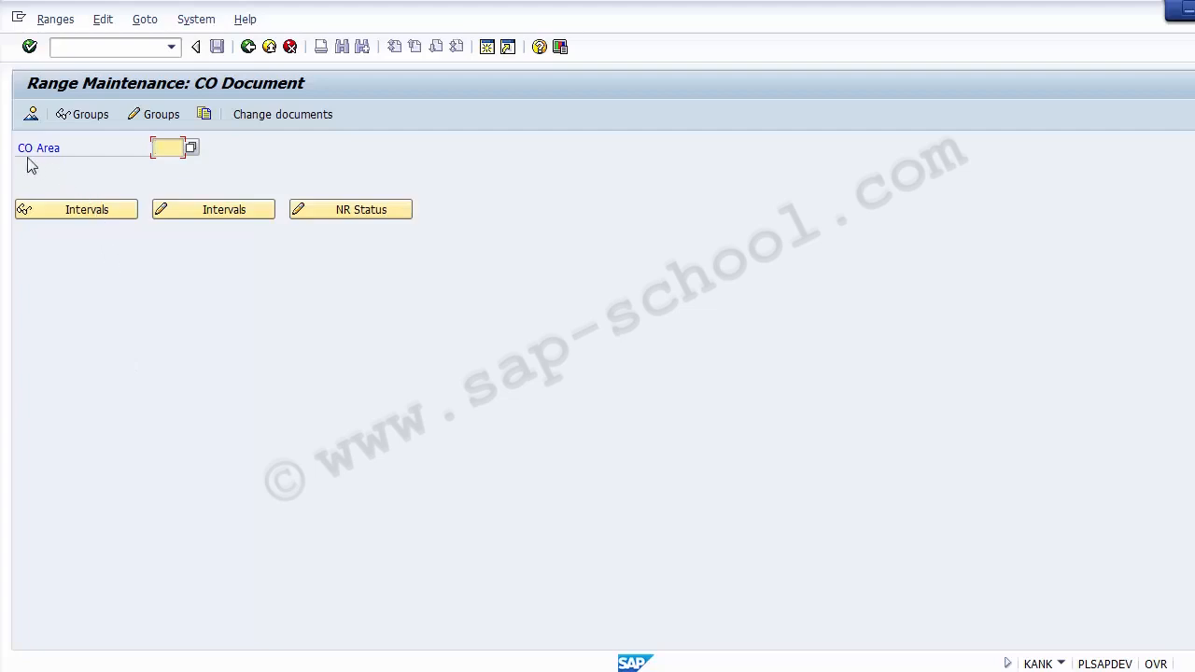
# Enter controlling area z100 in the CO Area field of Range Maintenance: CO Document
pyautogui.moveTo(22, 146); pyautogui.dragTo(59, 148)
pyautogui.click(169, 146)
pyautogui.write('z')
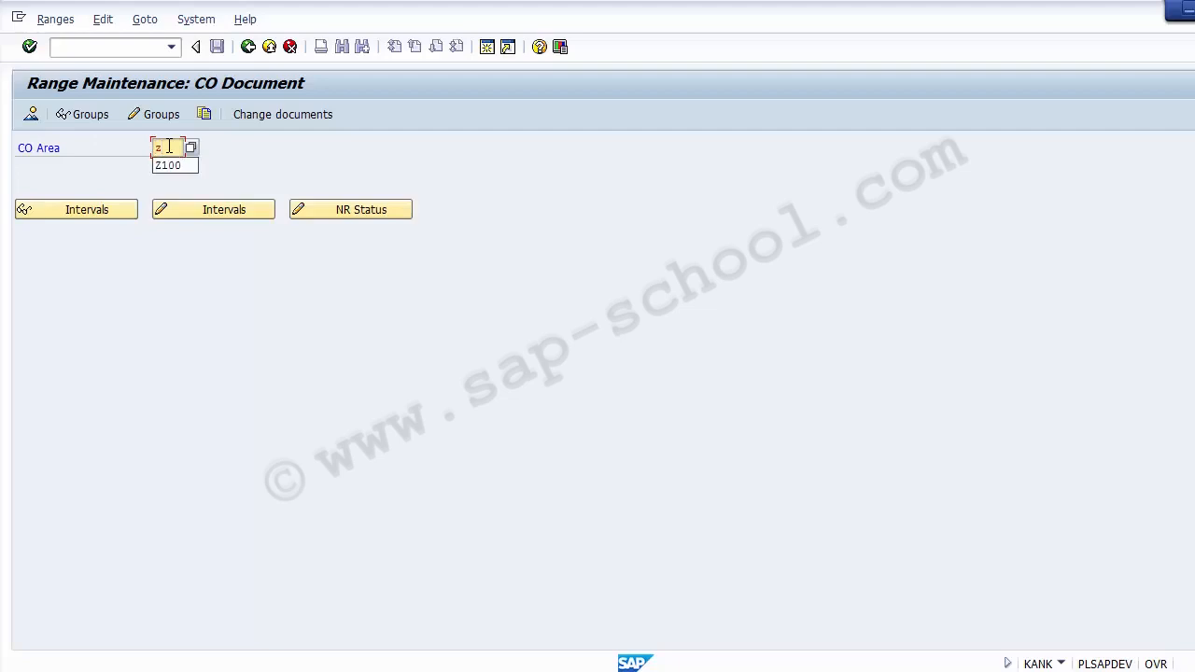
pyautogui.write('100')
pyautogui.click(223, 142)
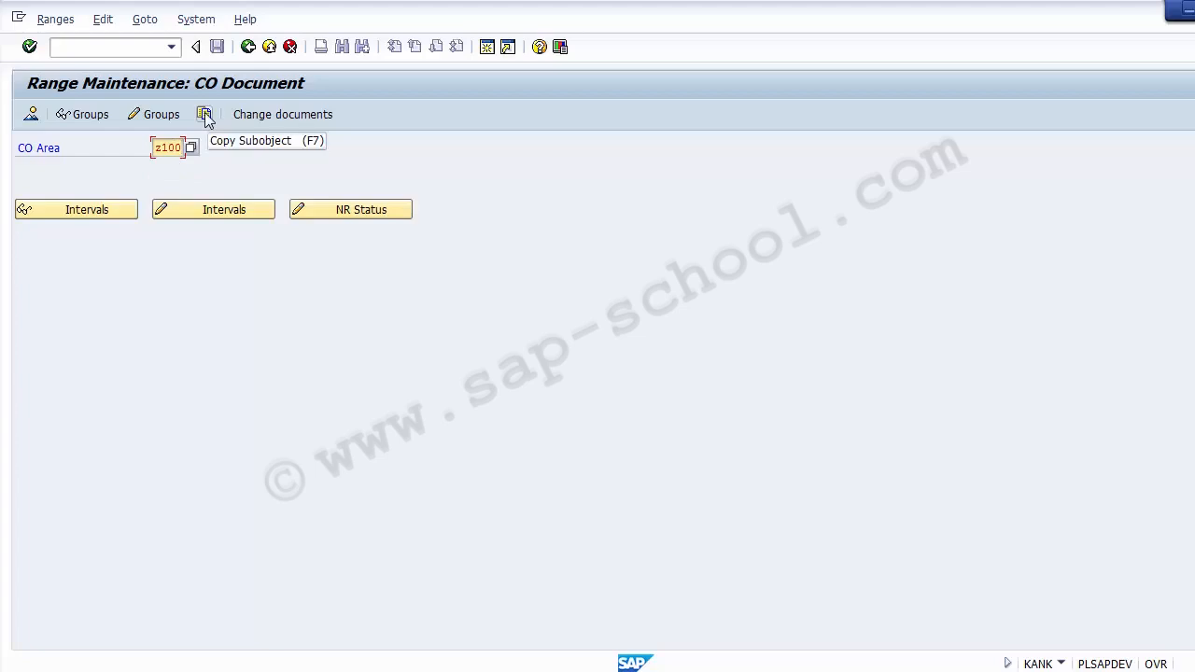
# Fill the Copy Subobject dialog with From 0001 and To Z100
pyautogui.click(206, 115)
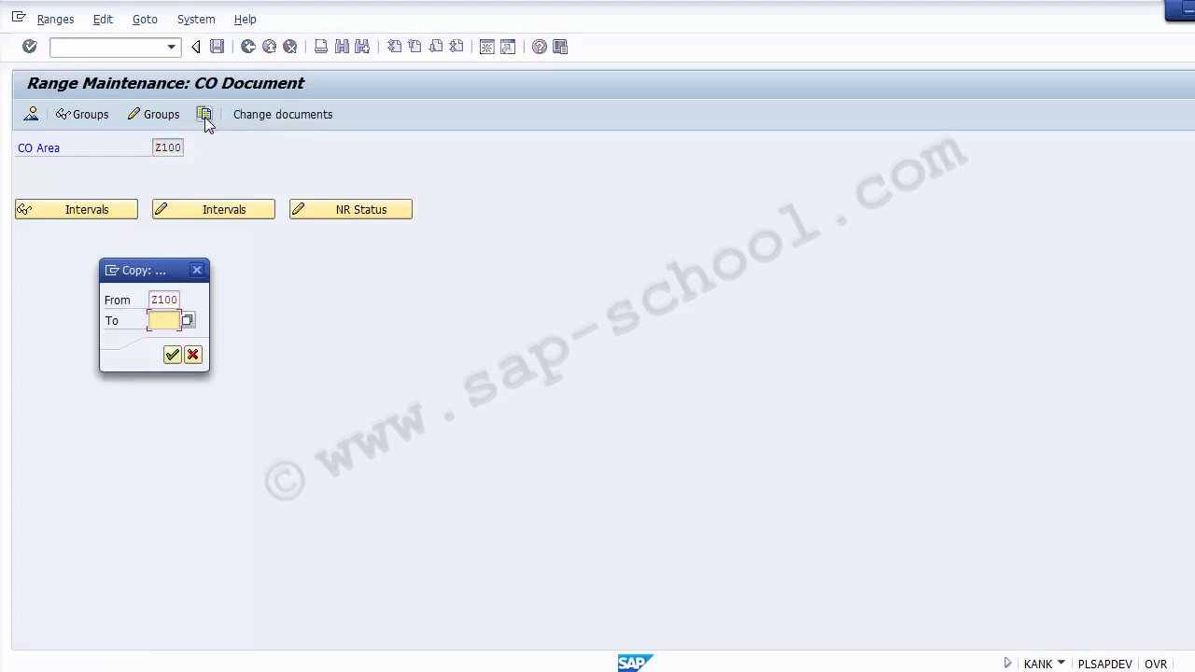
pyautogui.click(156, 299)
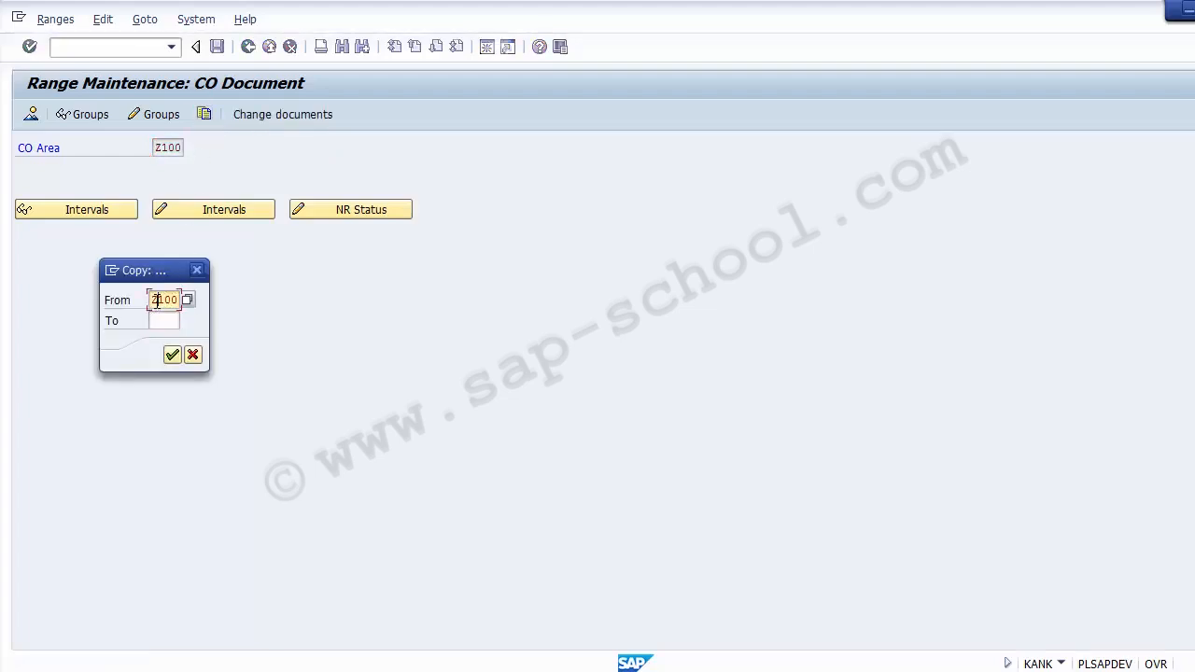
pyautogui.press('BackSpace')
pyautogui.press('BackSpace')
pyautogui.press('BackSpace')
pyautogui.press('BackSpace')
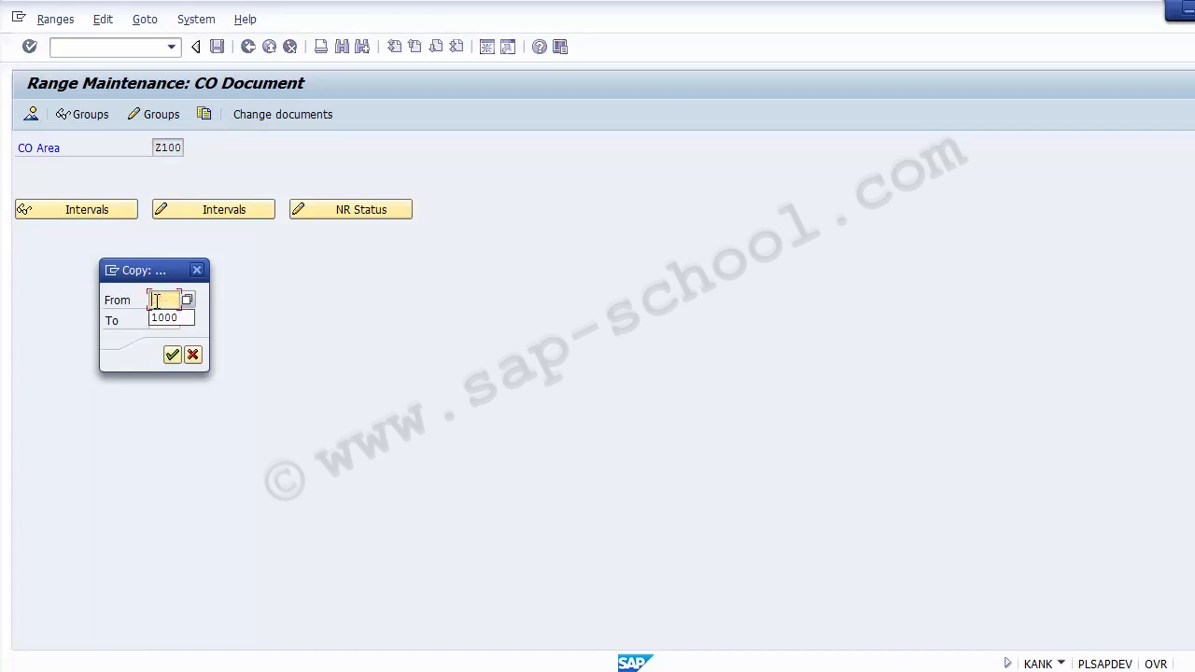
pyautogui.write('0001')
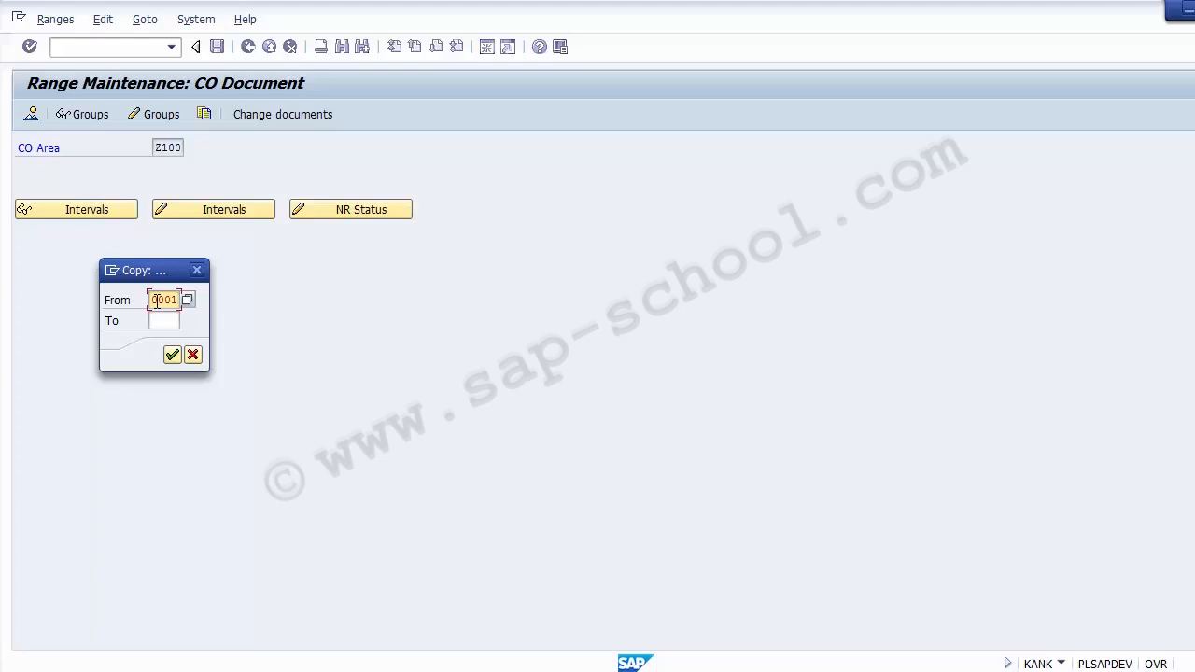
pyautogui.click(162, 321)
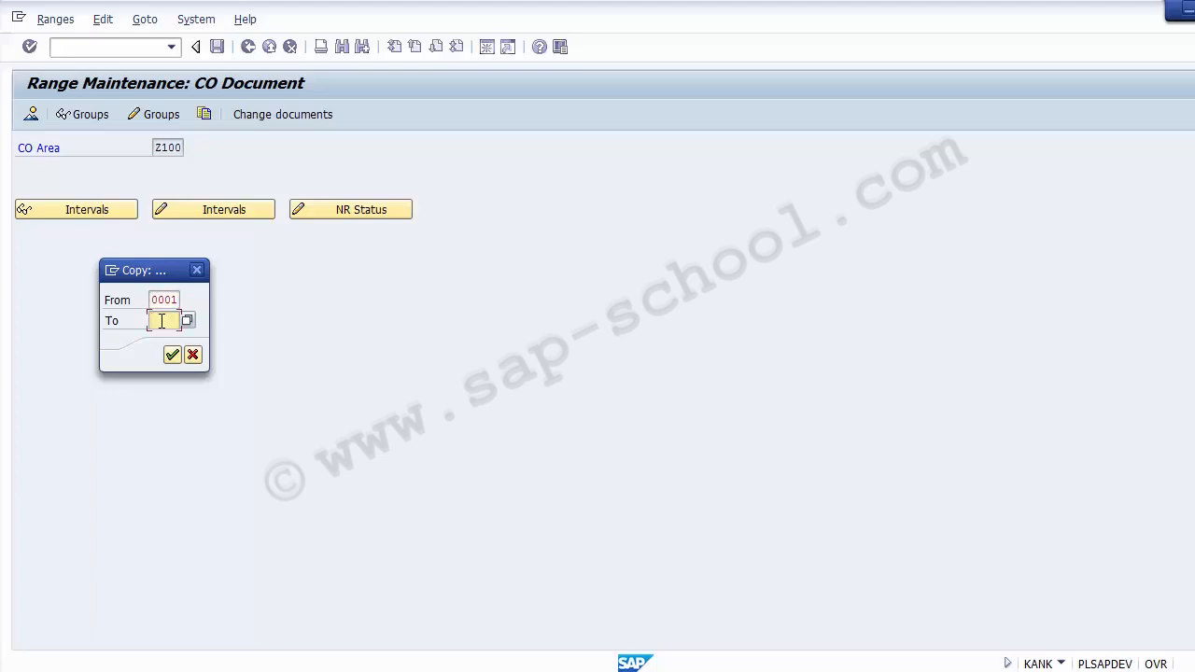
pyautogui.write('z100')
pyautogui.click(193, 296)
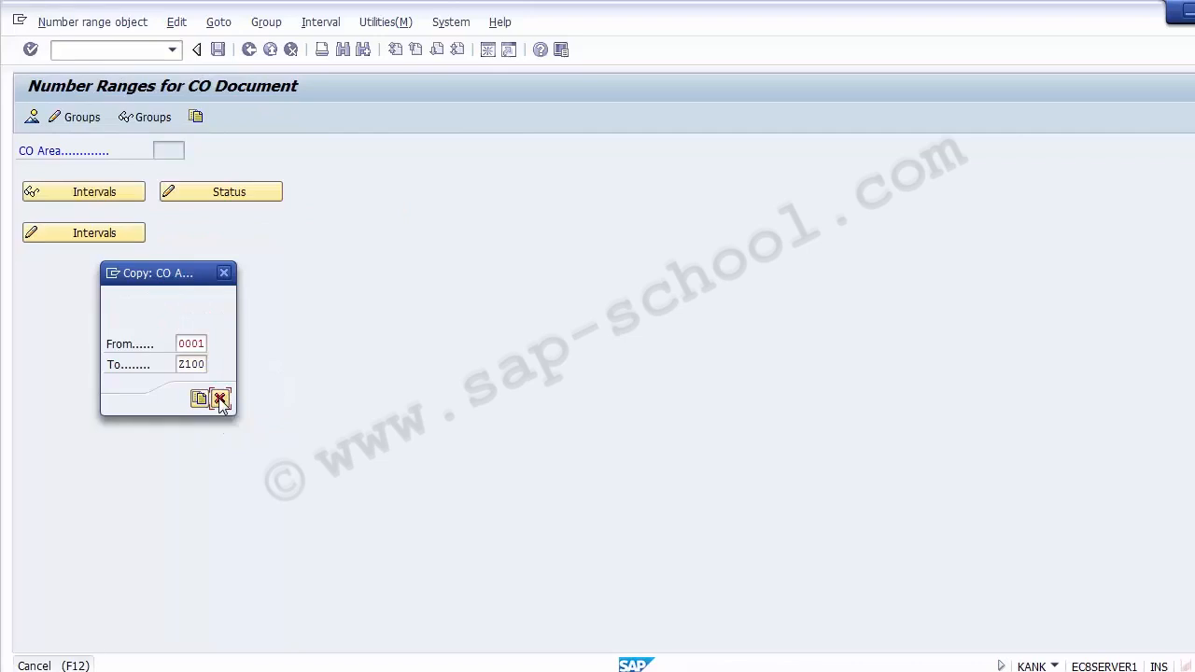
# Cancel the copy prompt and pick Z100 'Controlling Area for 1200' from the CO Area list
pyautogui.click(219, 399)
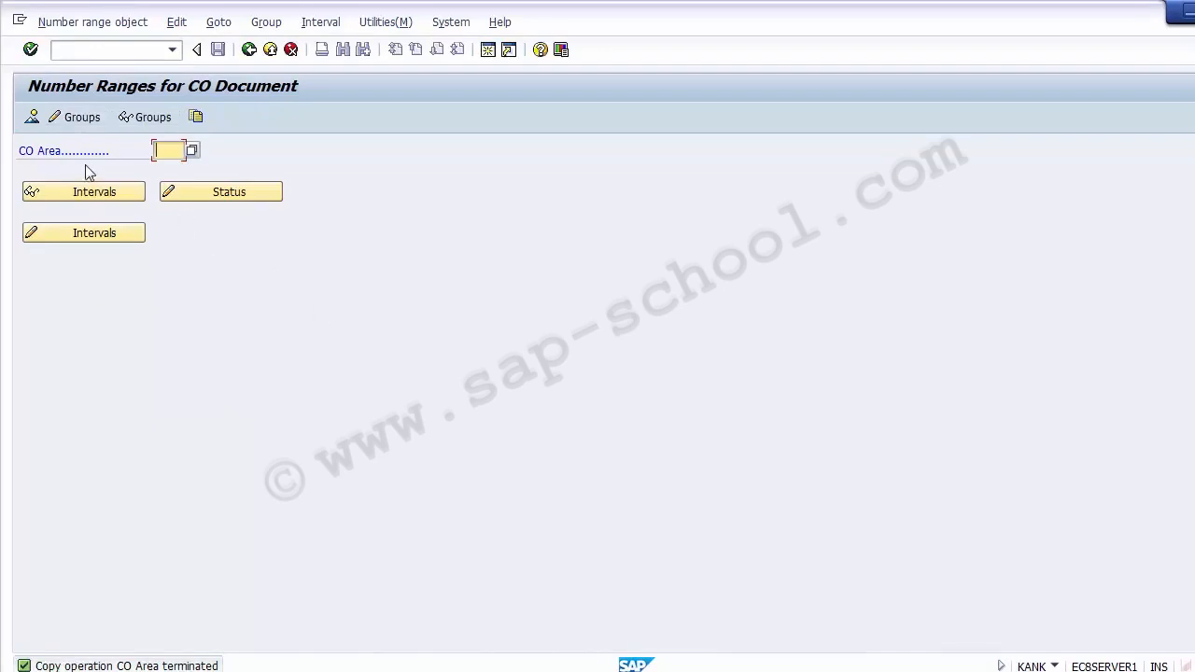
pyautogui.moveTo(20, 152); pyautogui.dragTo(165, 153)
pyautogui.click(165, 151)
pyautogui.click(191, 152)
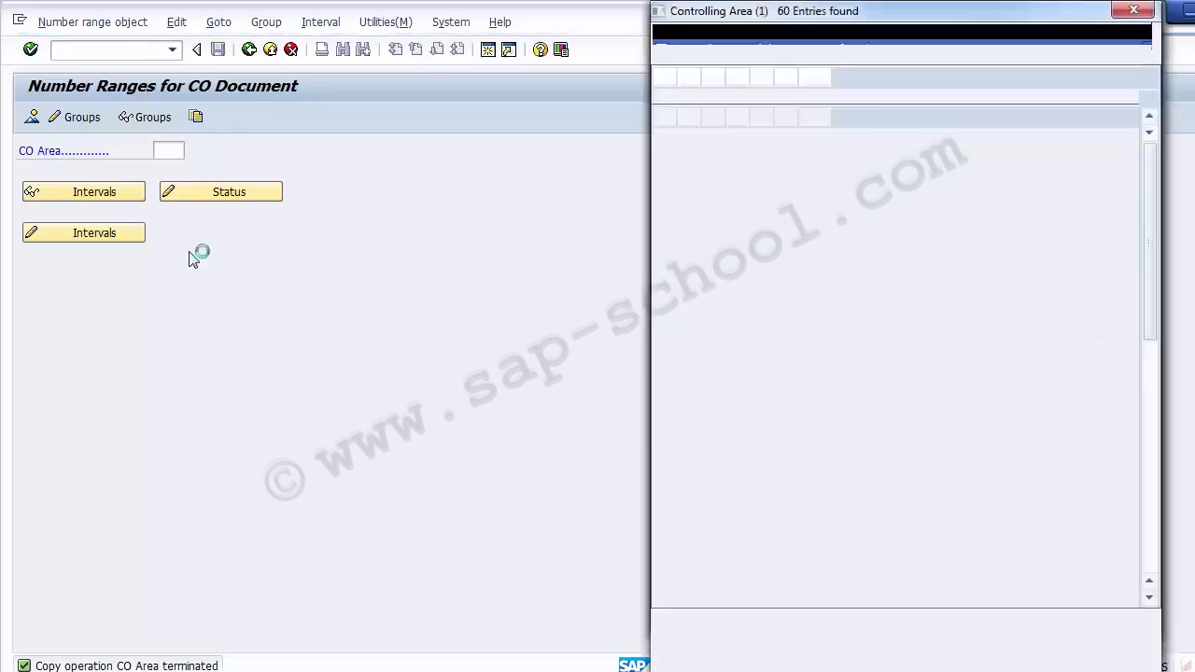
pyautogui.click(1149, 621)
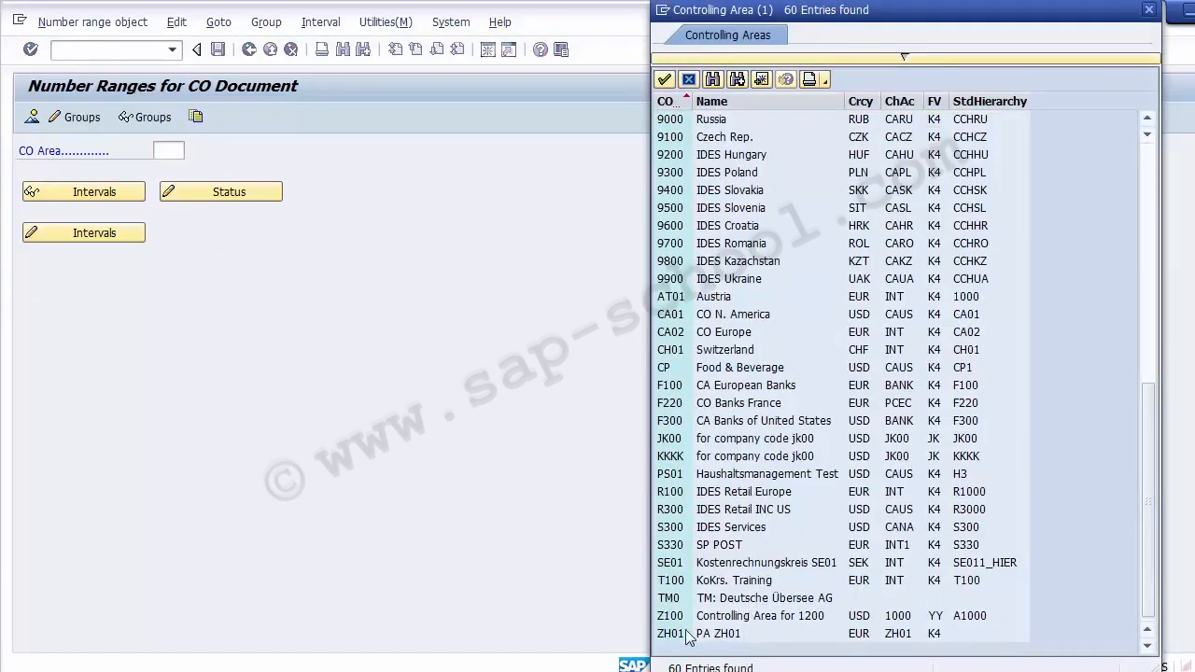
pyautogui.click(719, 623)
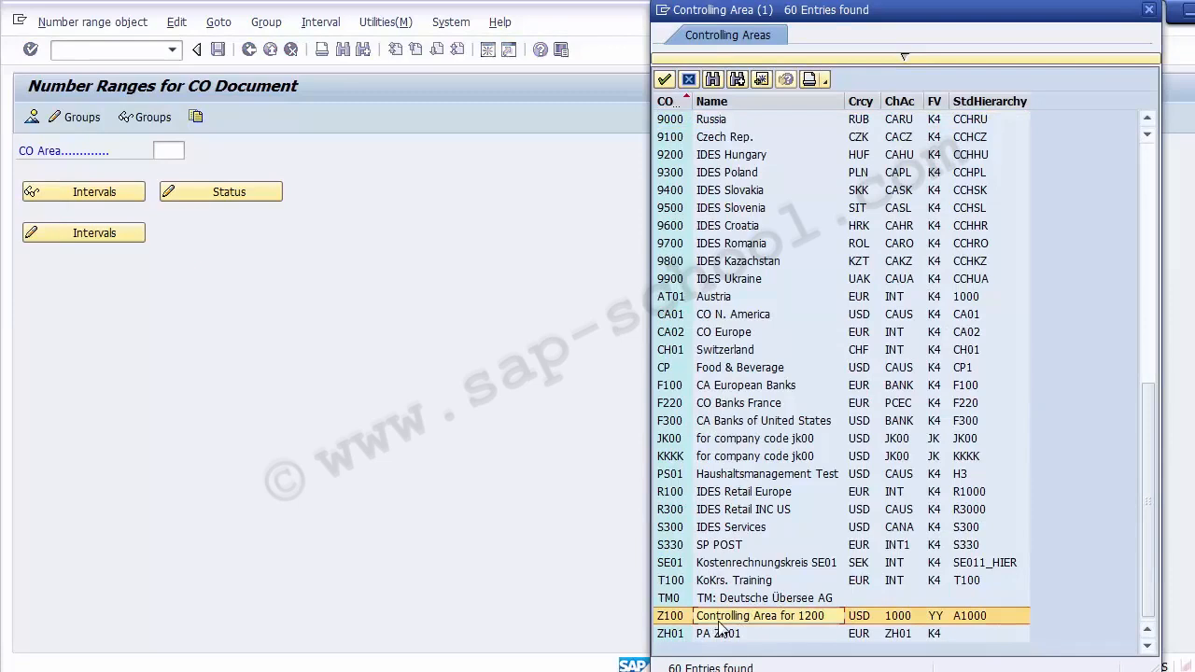
pyautogui.click(666, 620)
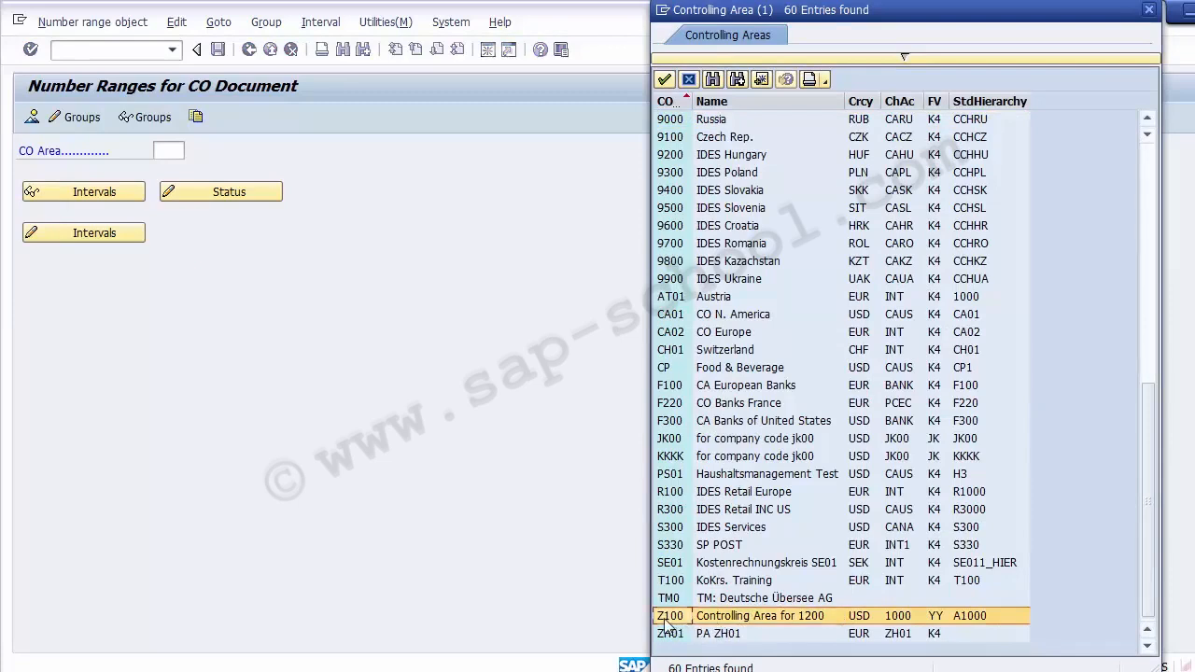
pyautogui.doubleClick(666, 620)
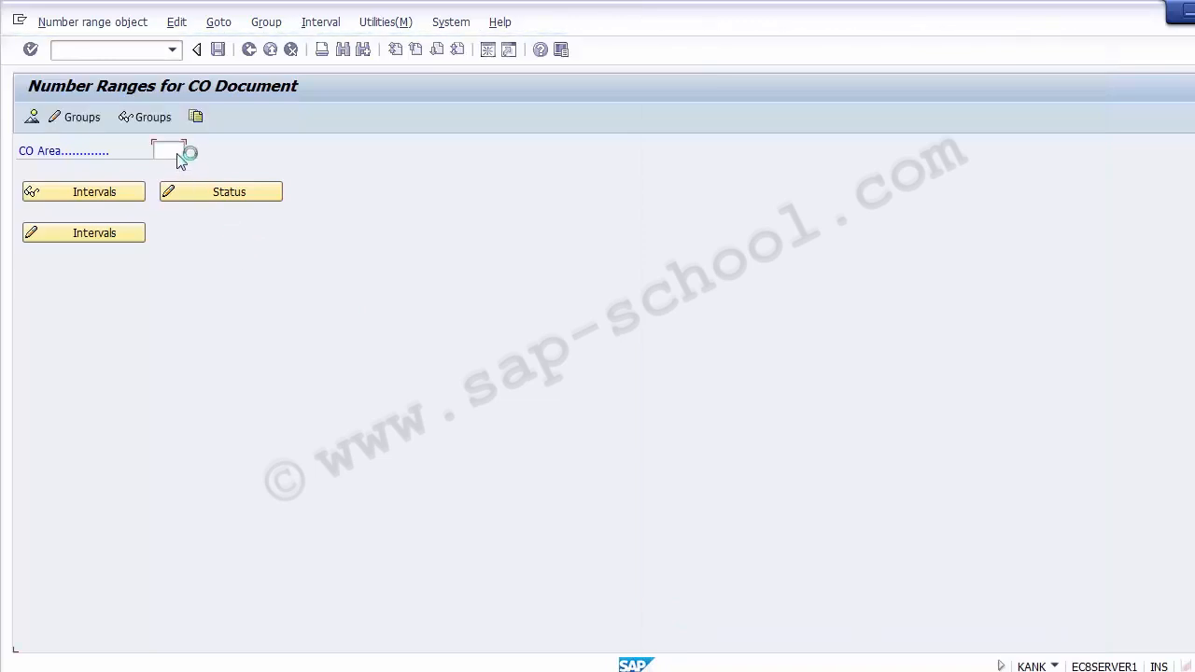
pyautogui.click(80, 192)
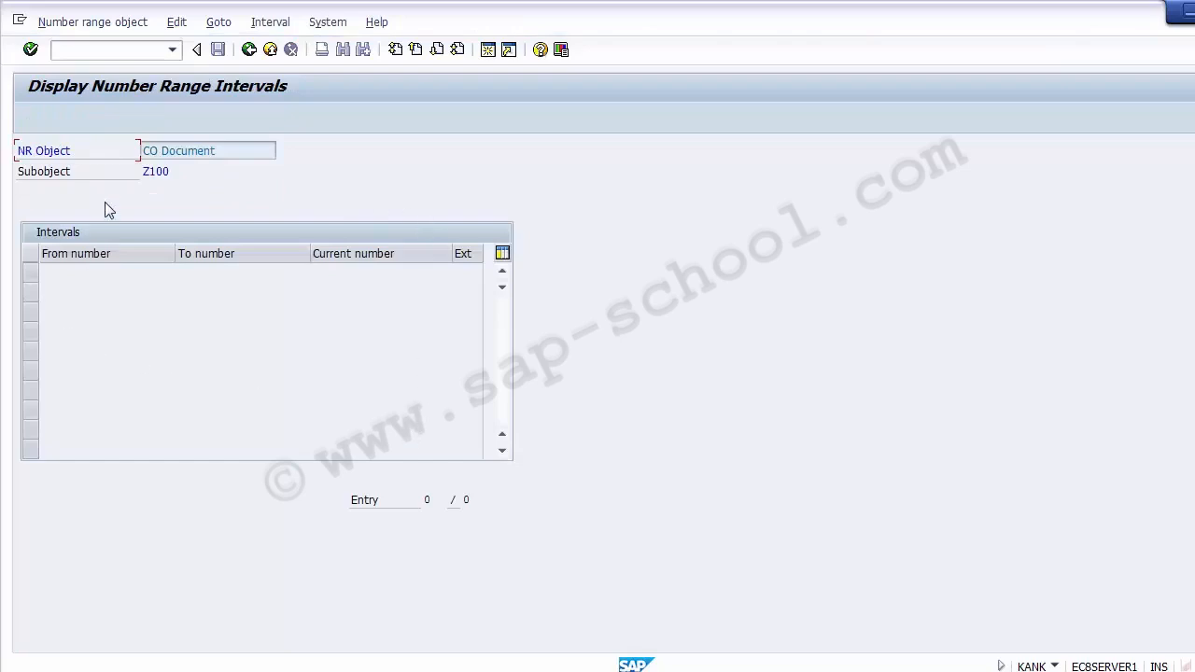
pyautogui.click(247, 59)
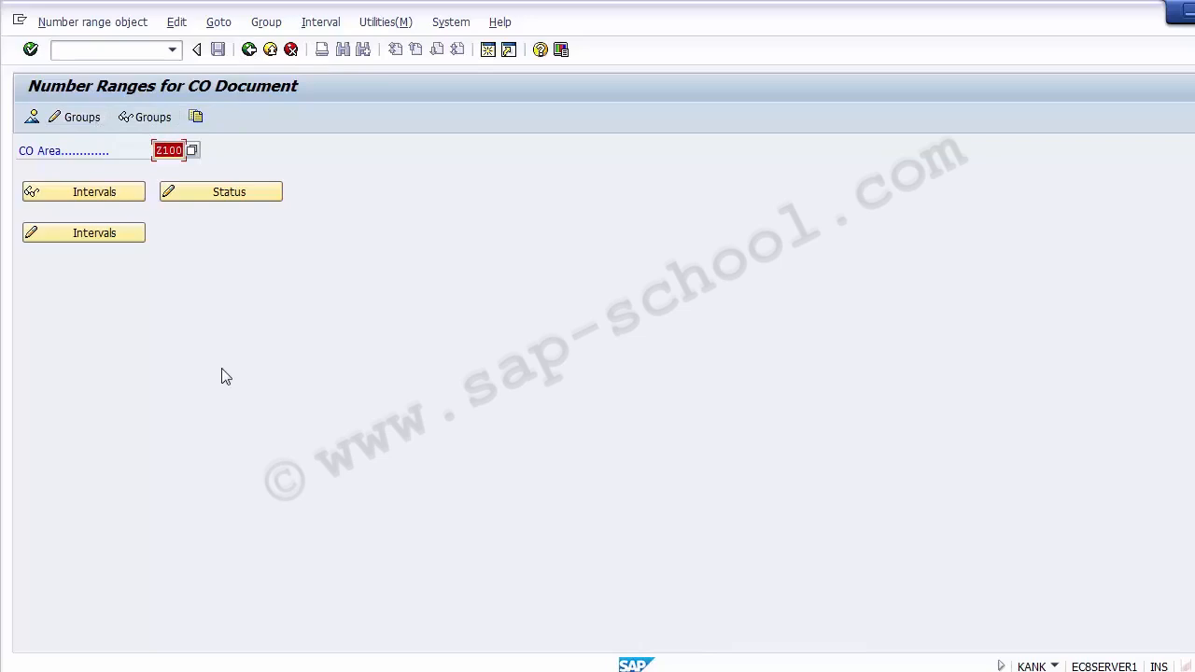
# Open Z100's CO document number range groups for editing and show the Group menu
pyautogui.click(82, 118)
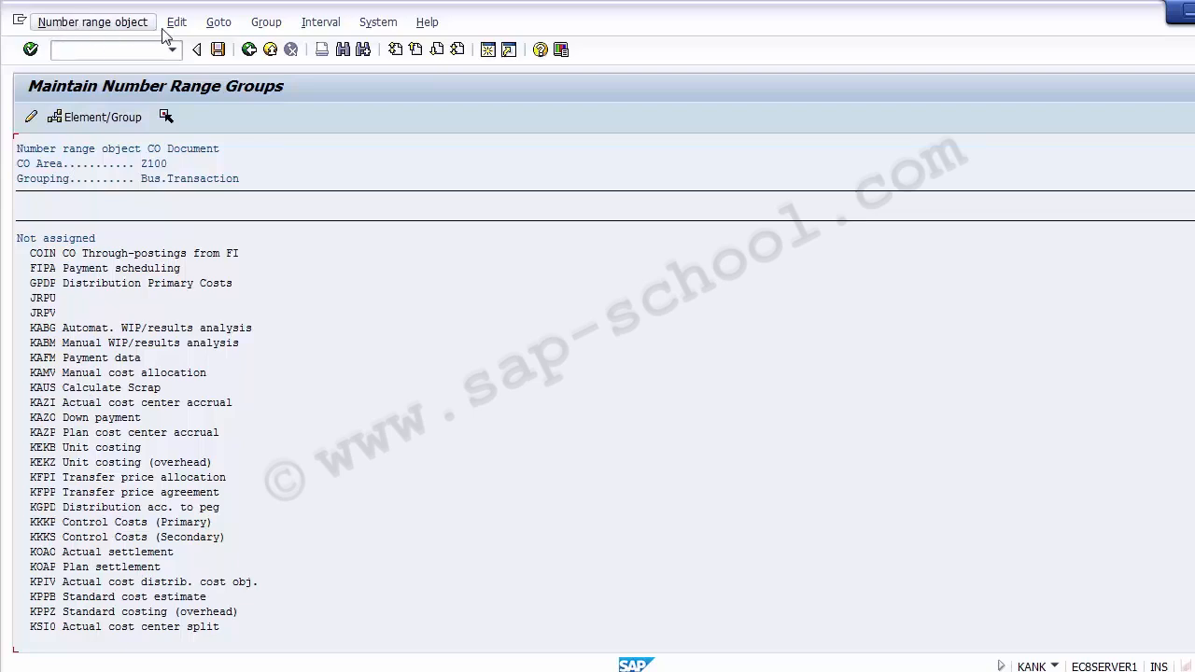
pyautogui.click(265, 27)
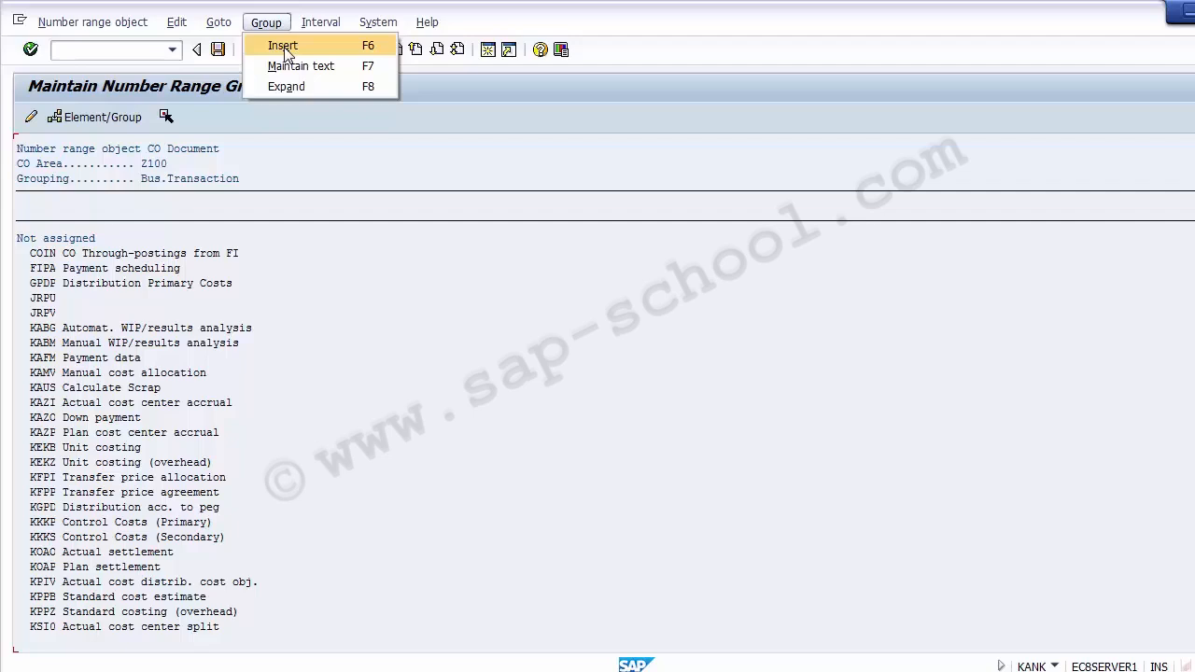
# Insert a new number range group named 'Number Range for 1200'
pyautogui.click(285, 47)
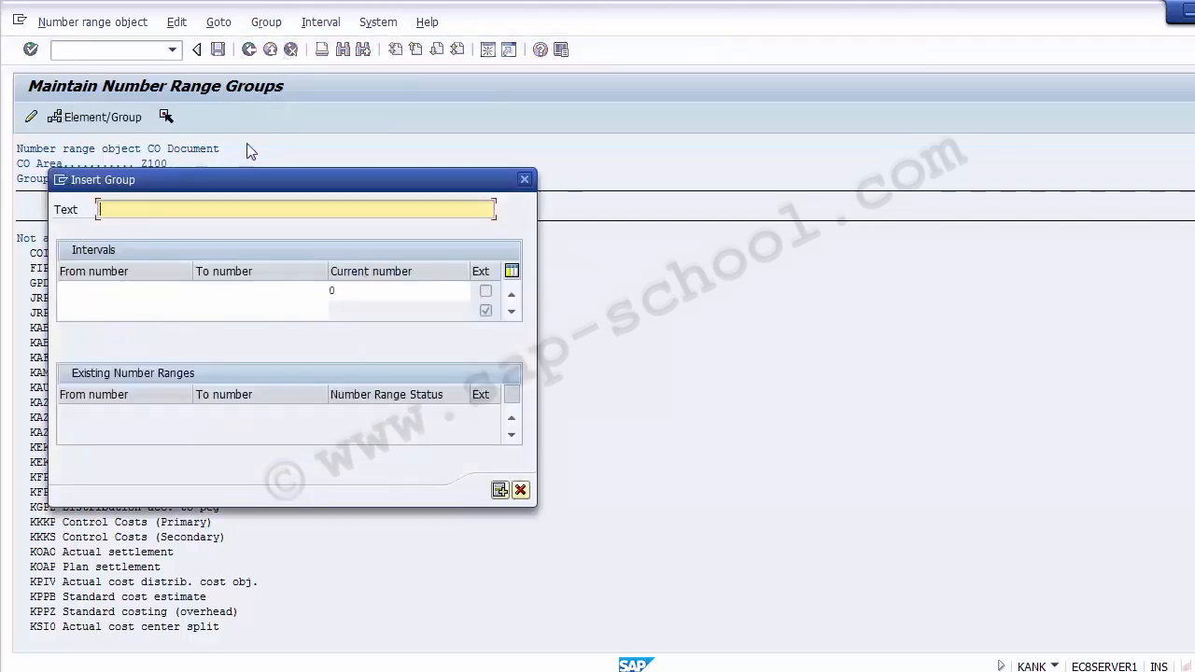
pyautogui.moveTo(207, 187); pyautogui.dragTo(246, 182)
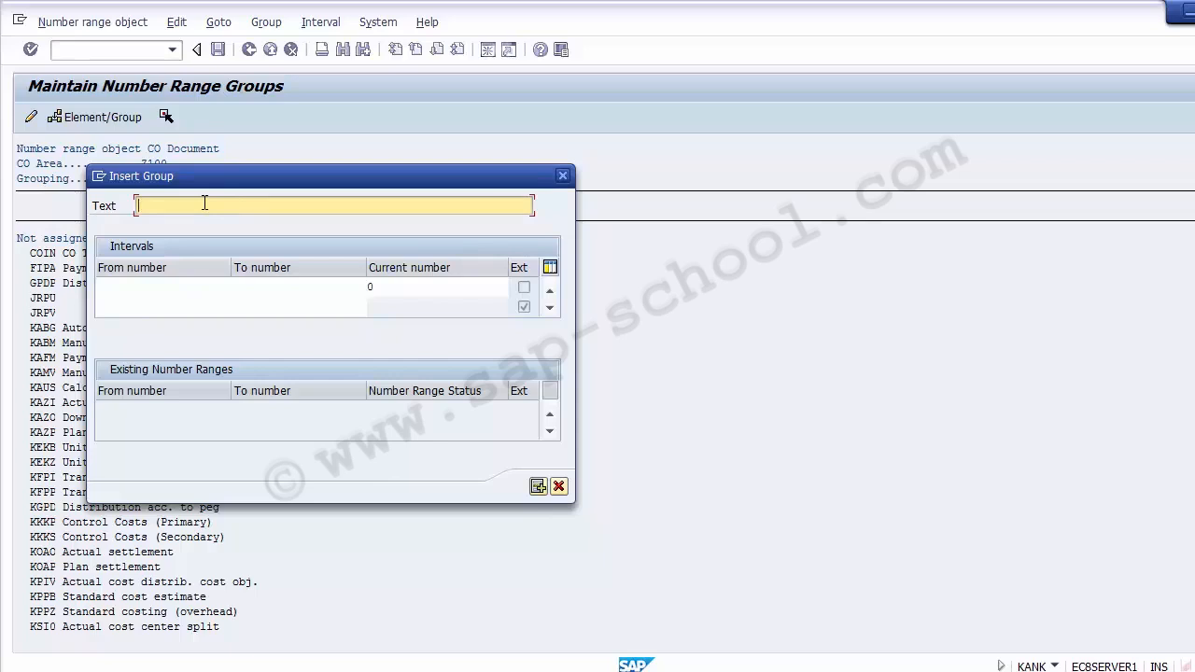
pyautogui.write('Number Range for 1200')
# Give the group a first interval from 1000000 to 1009999
pyautogui.click(158, 286)
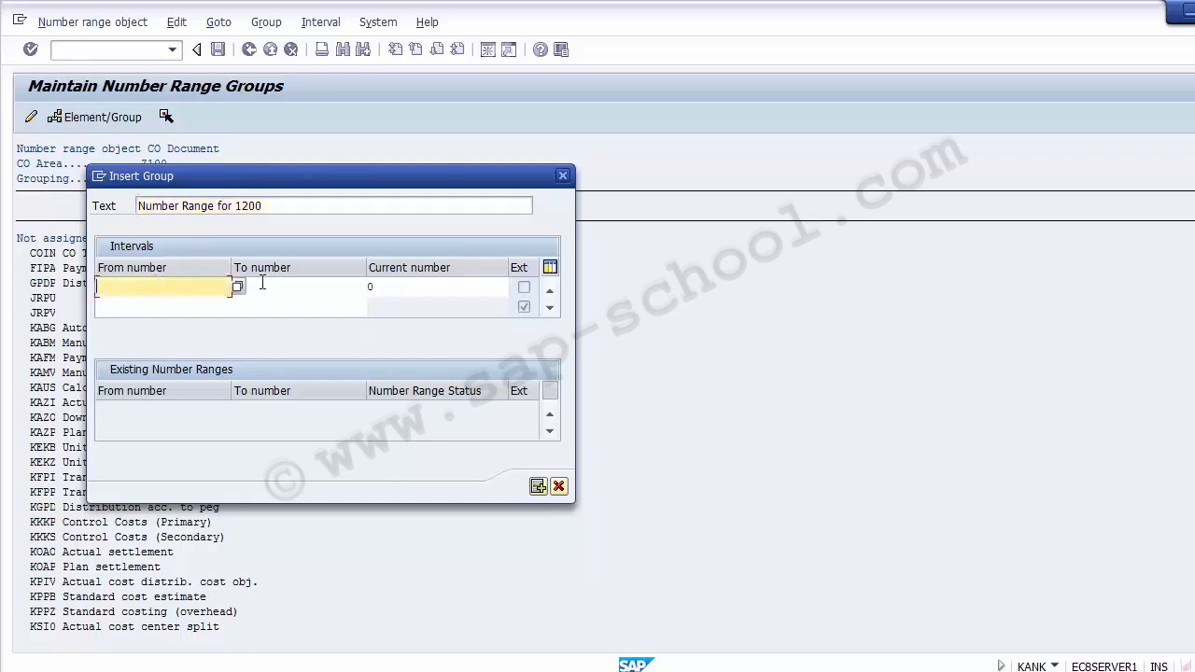
pyautogui.write('10000')
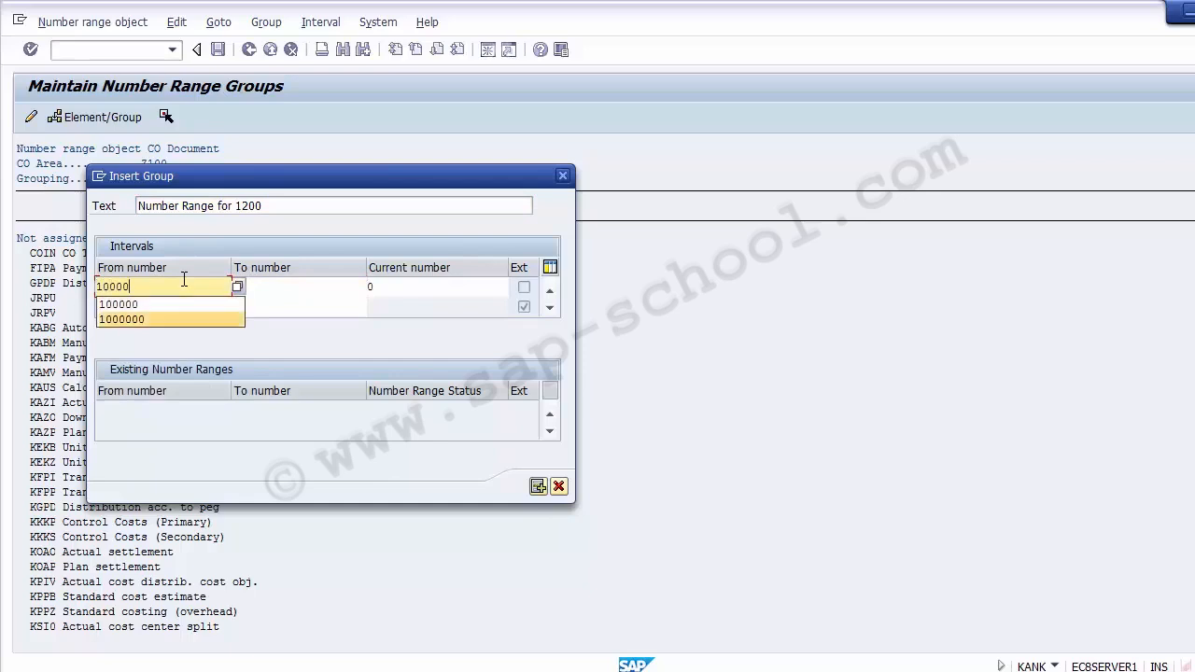
pyautogui.write('00')
pyautogui.press('Tab')
pyautogui.write('1')
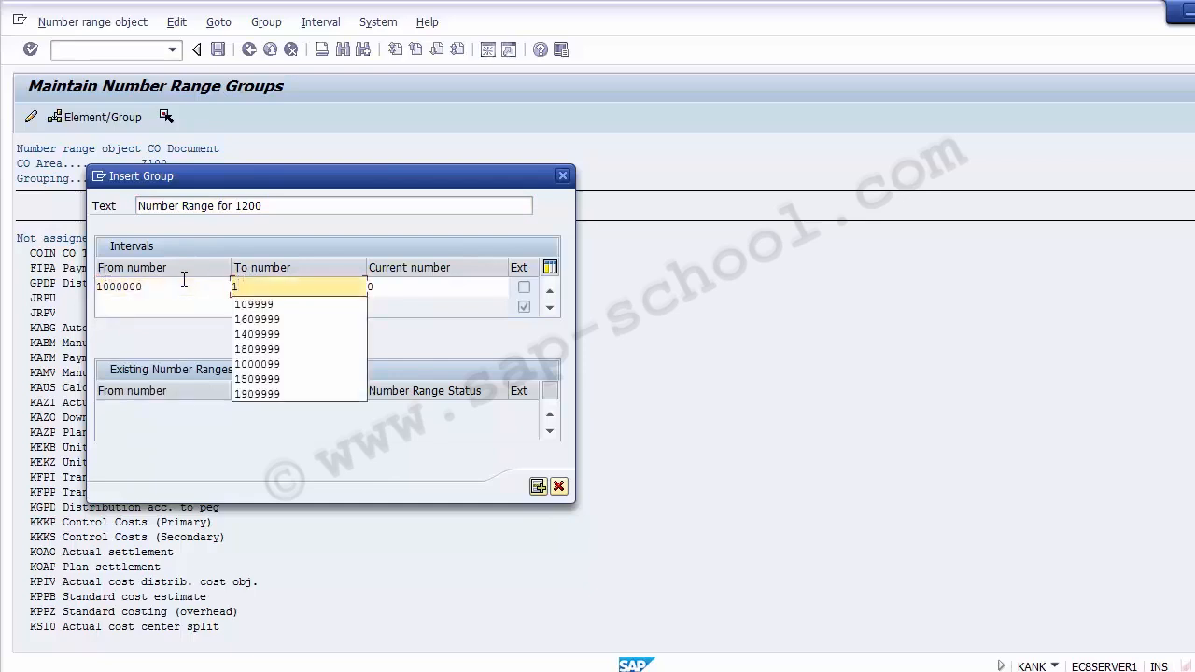
pyautogui.write('0')
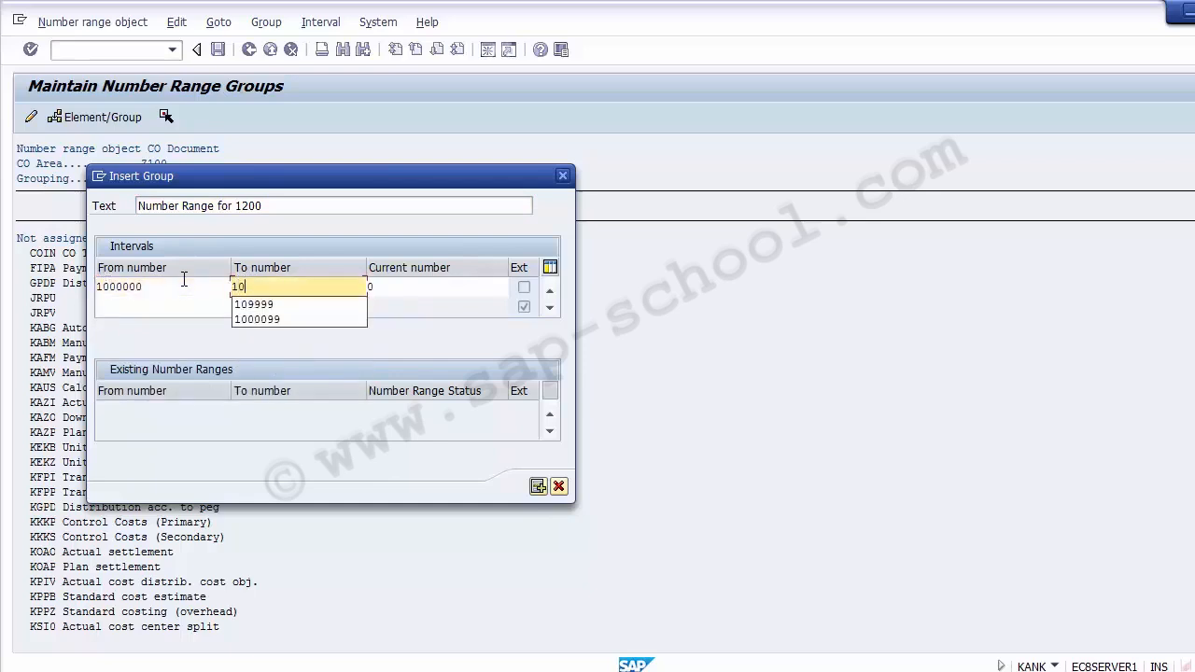
pyautogui.write('9')
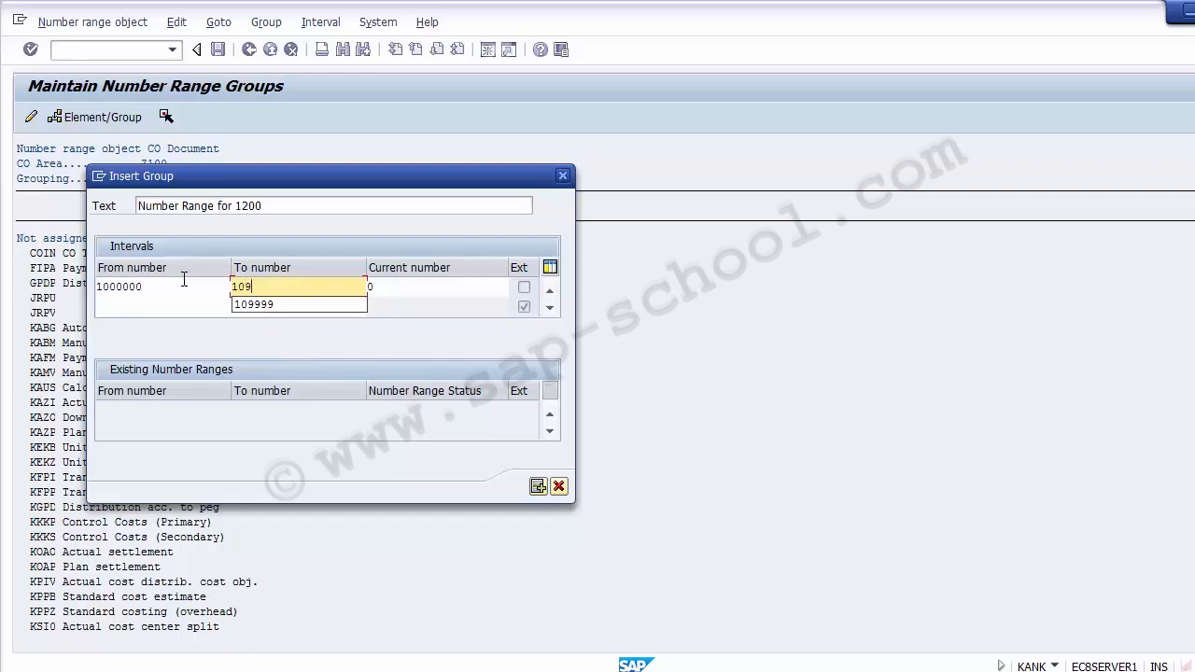
pyautogui.press('BackSpace')
pyautogui.write('000990')
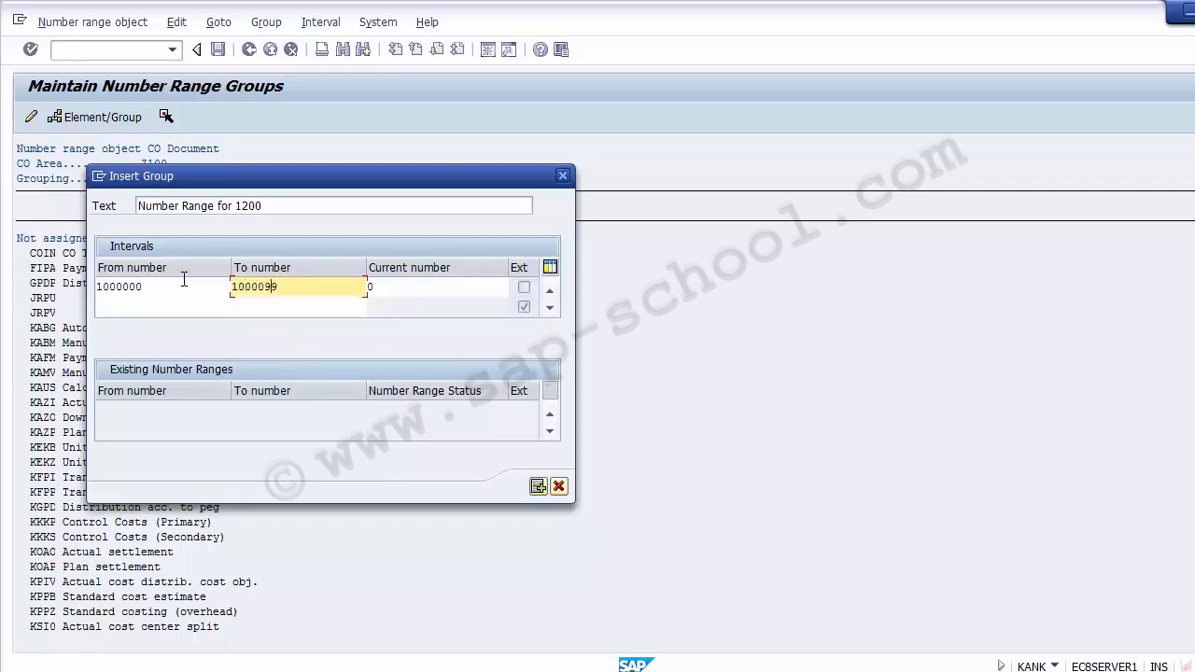
pyautogui.write('99')
pyautogui.press('Delete')
pyautogui.click(148, 288)
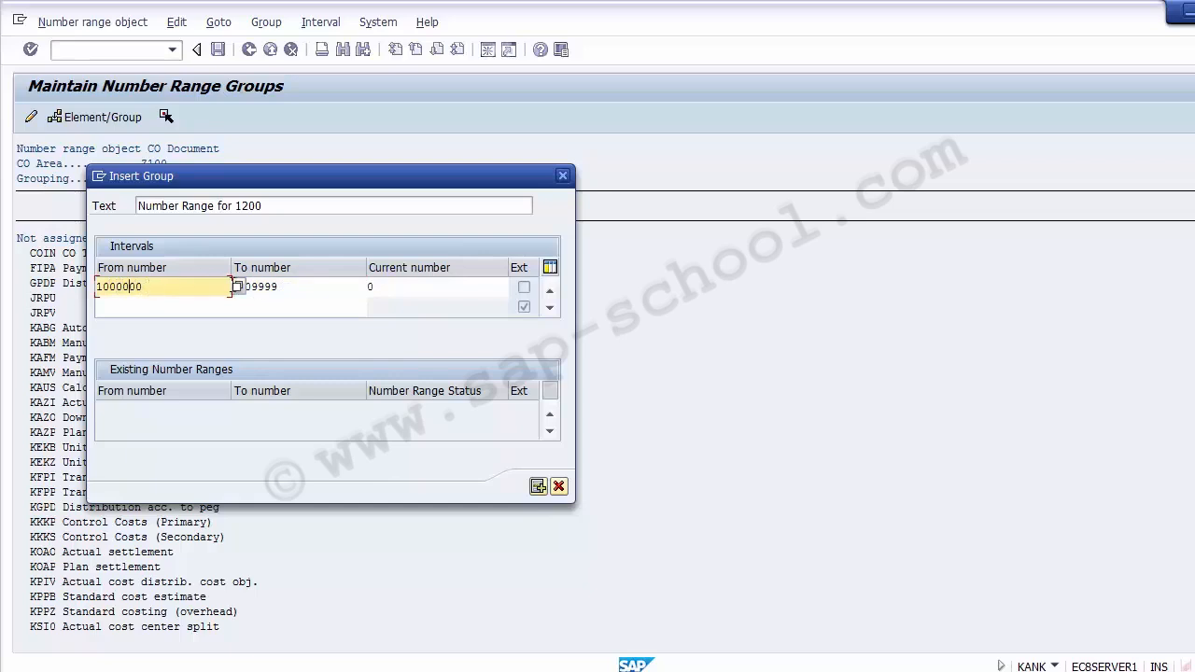
pyautogui.click(302, 286)
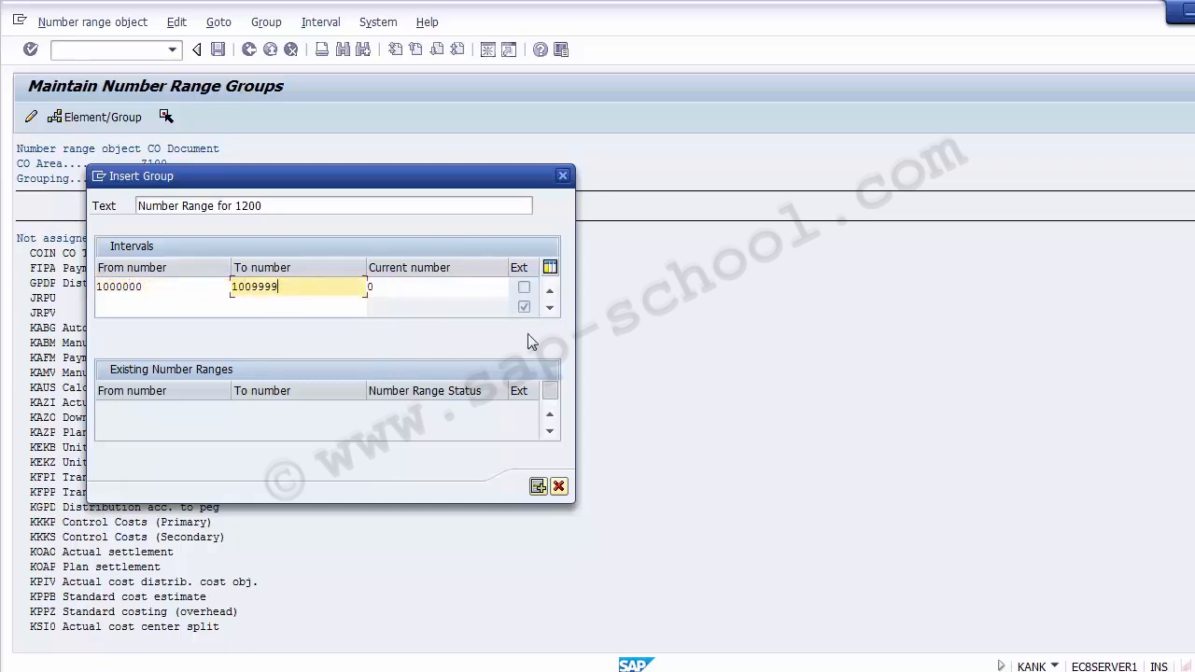
pyautogui.moveTo(288, 206); pyautogui.dragTo(118, 207)
pyautogui.moveTo(297, 289); pyautogui.dragTo(119, 292)
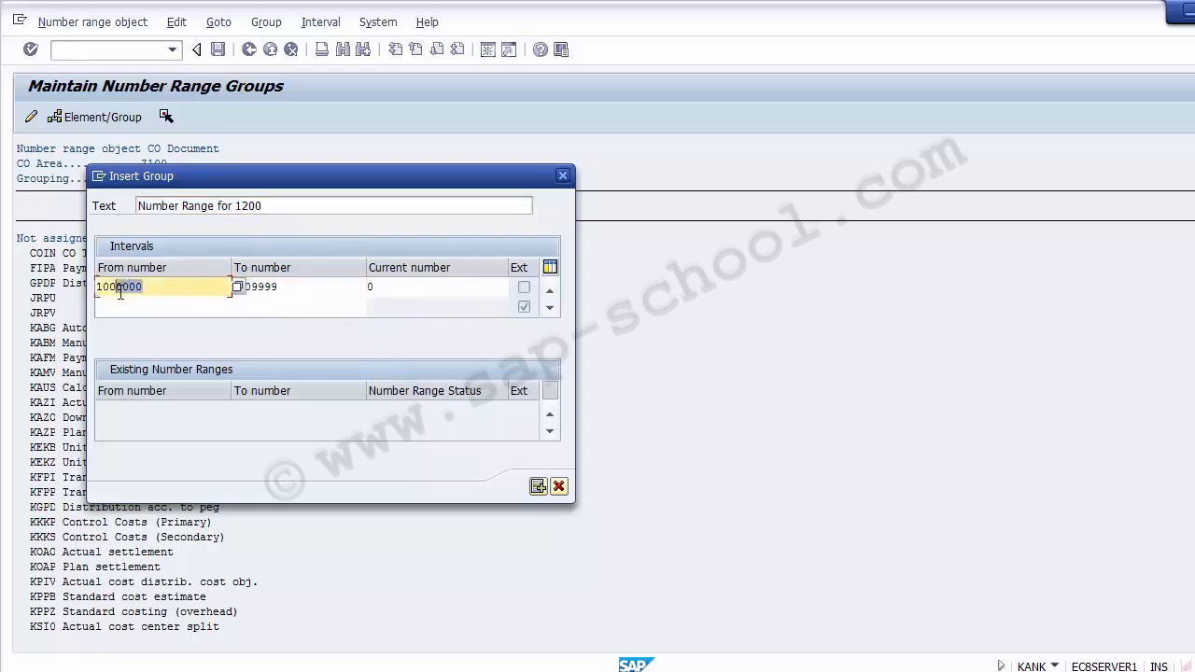
# Add a second interval 1100000–1109999 and create the group
pyautogui.click(538, 487)
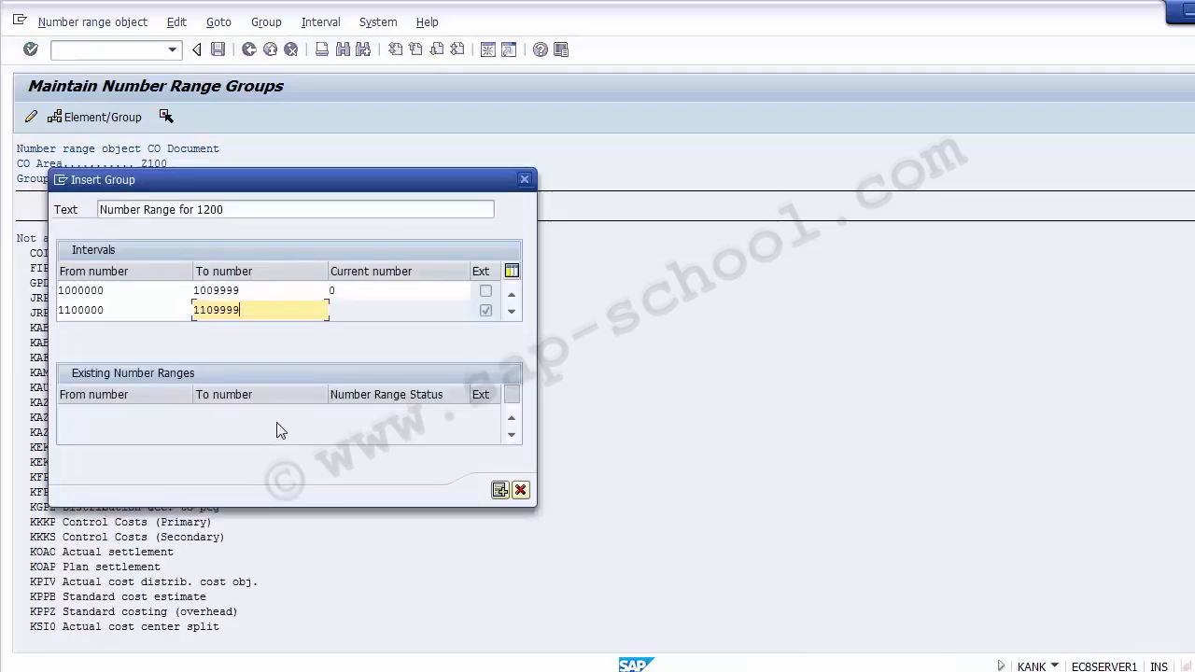
pyautogui.click(500, 491)
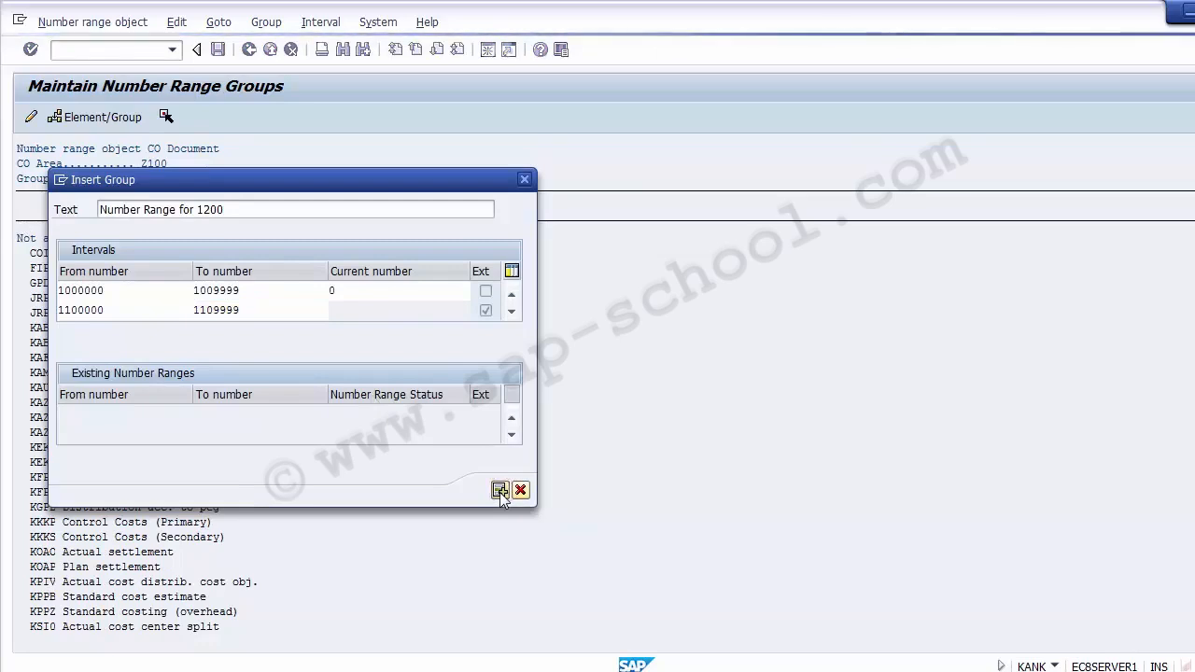
pyautogui.click(499, 492)
# Tick the 'Number Range for 1200' group and select COIN in the Not assigned list
pyautogui.click(51, 224)
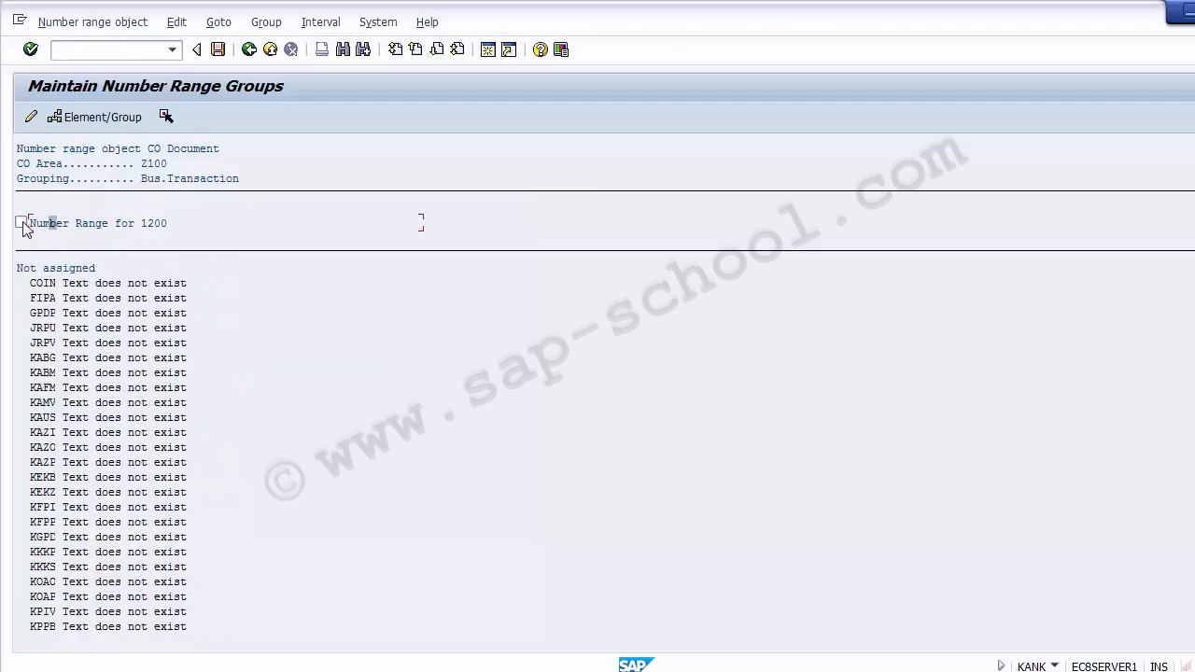
pyautogui.click(21, 223)
pyautogui.click(56, 286)
pyautogui.click(45, 285)
pyautogui.click(99, 284)
pyautogui.click(44, 284)
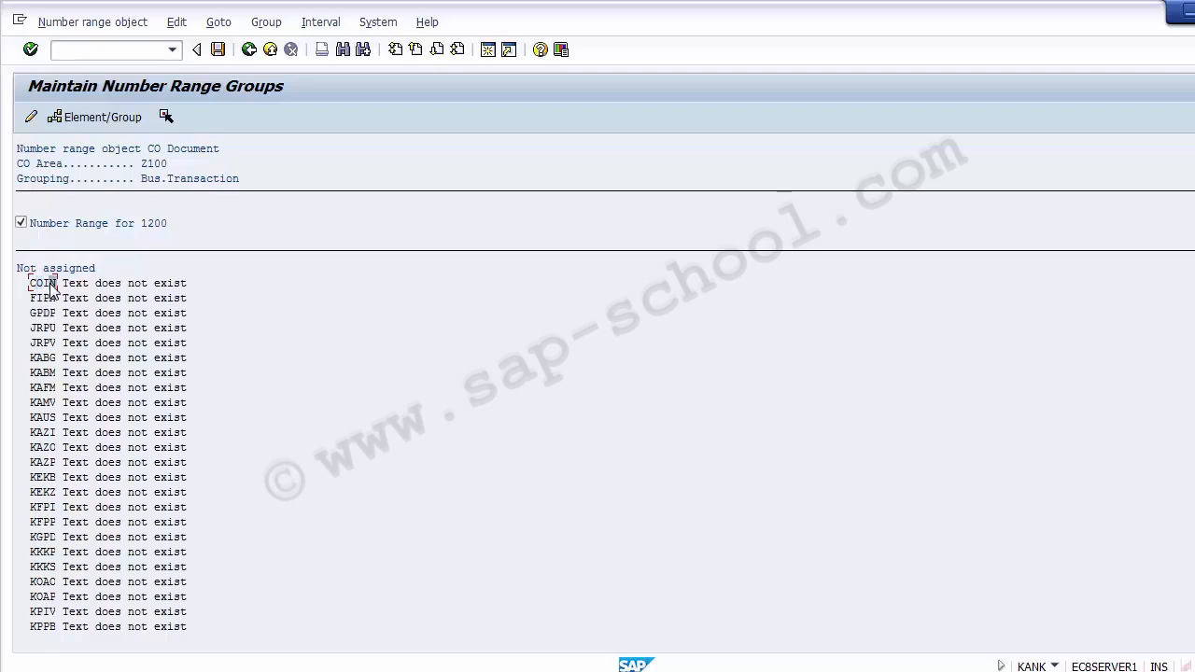
# Move COIN into 'Number Range for 1200' and confirm it is listed under that group
pyautogui.click(166, 117)
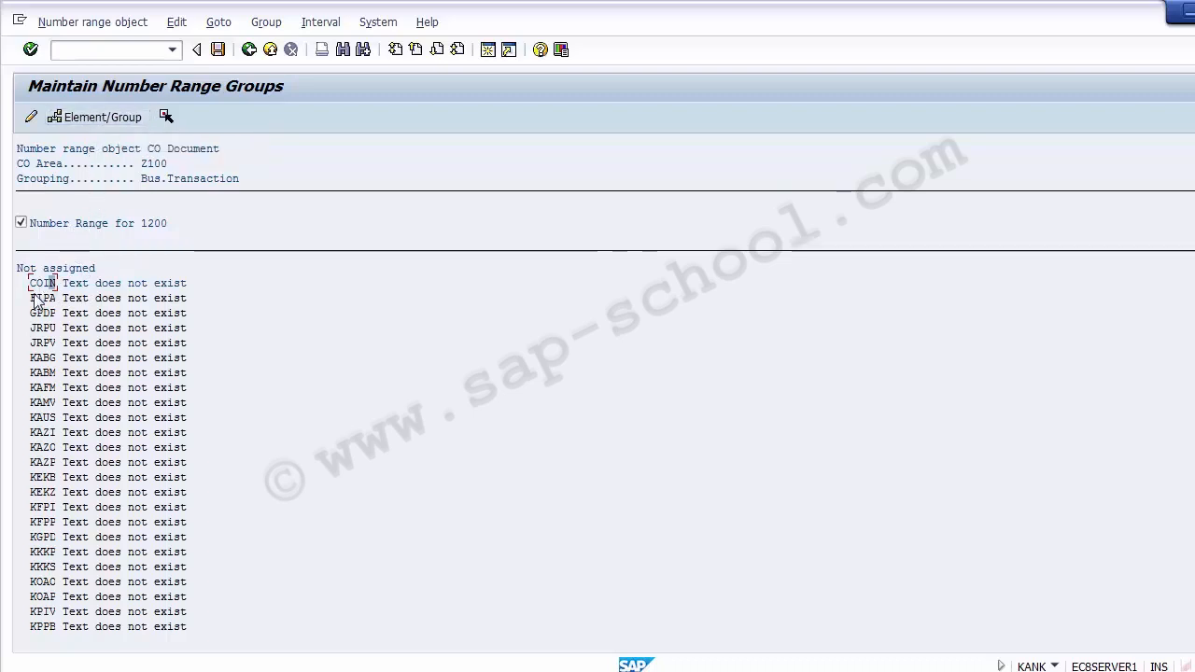
pyautogui.click(83, 123)
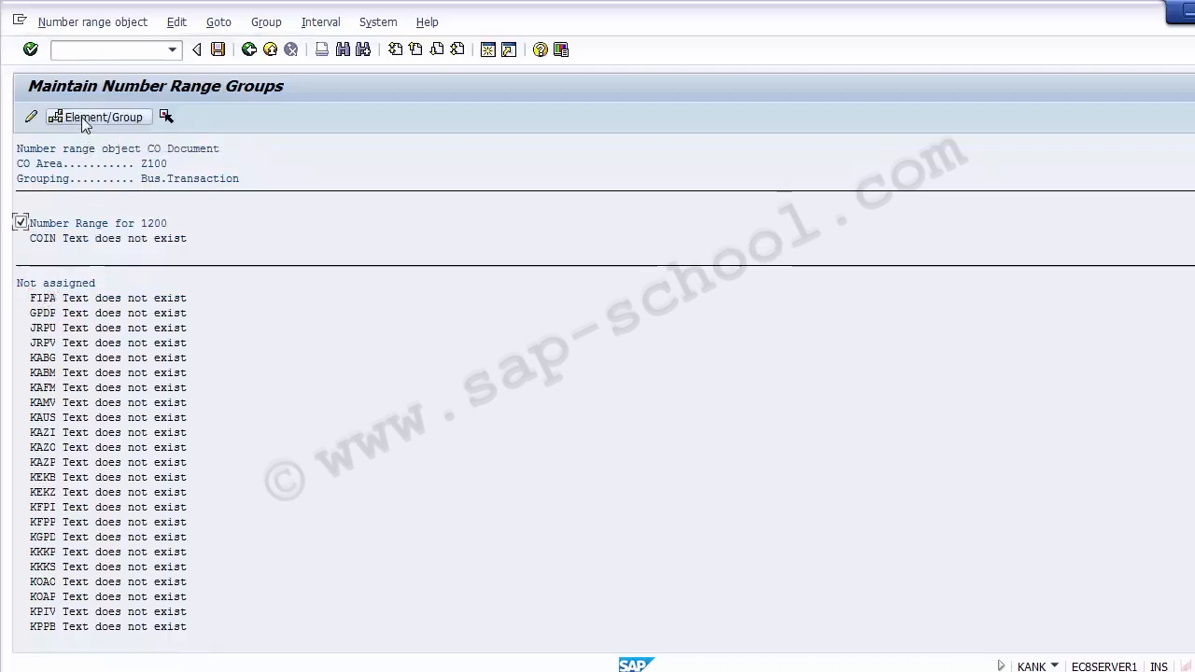
pyautogui.click(44, 299)
pyautogui.click(48, 240)
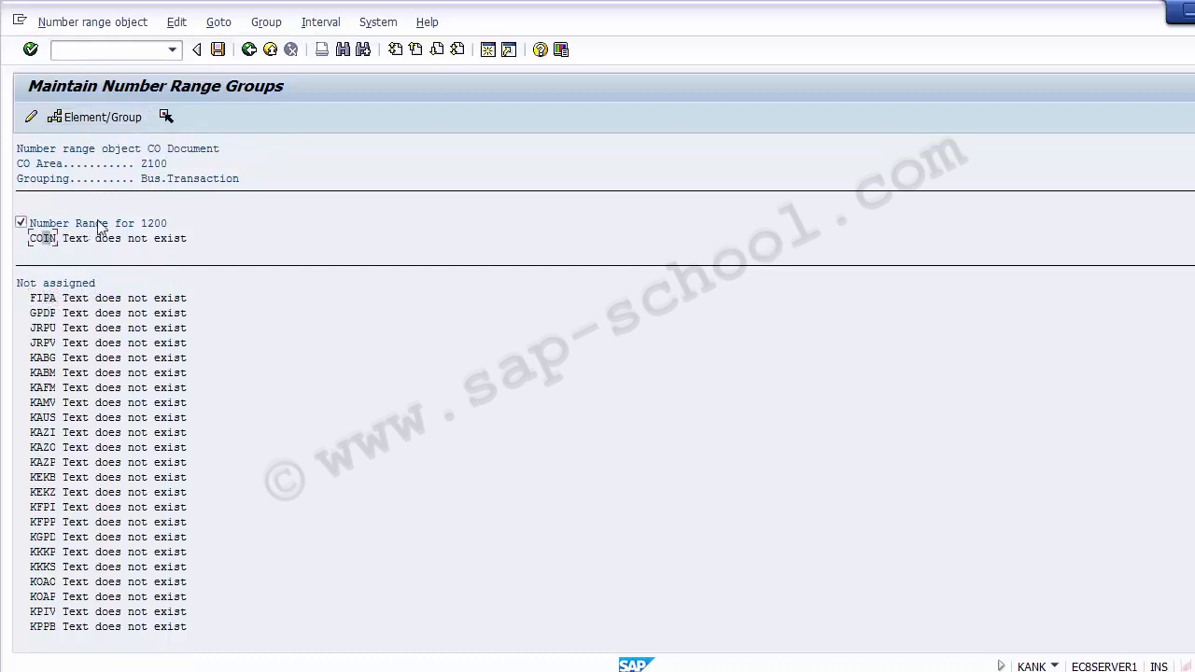
pyautogui.click(175, 225)
pyautogui.click(47, 240)
pyautogui.press('pagedown')
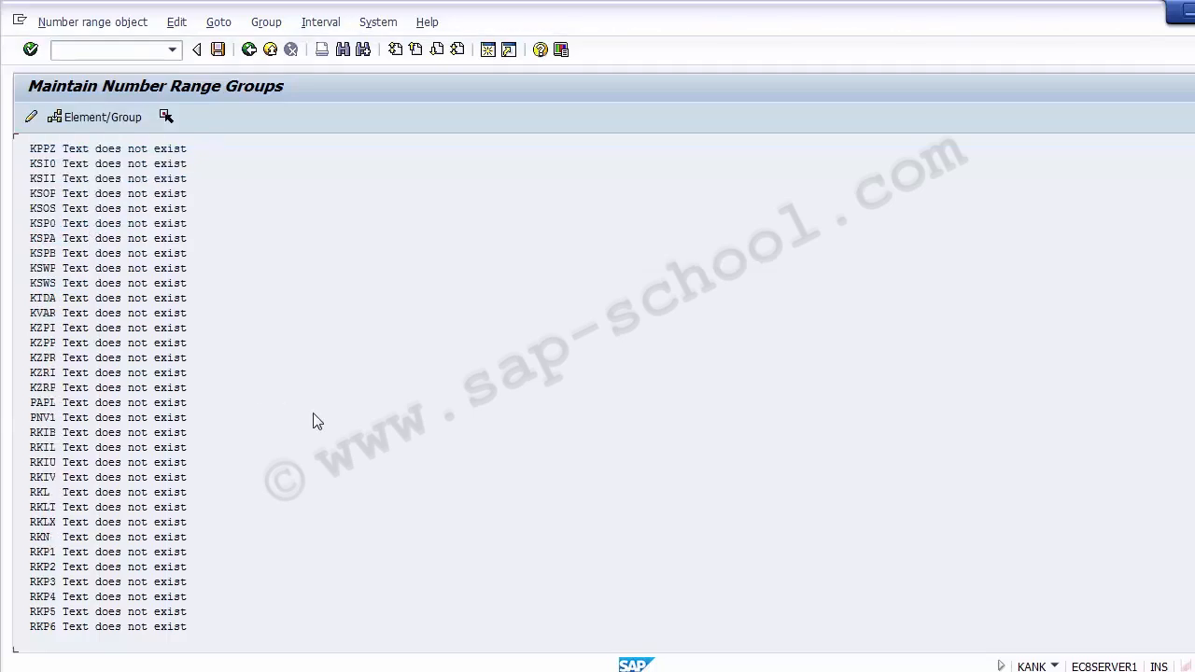
pyautogui.press('pageup')
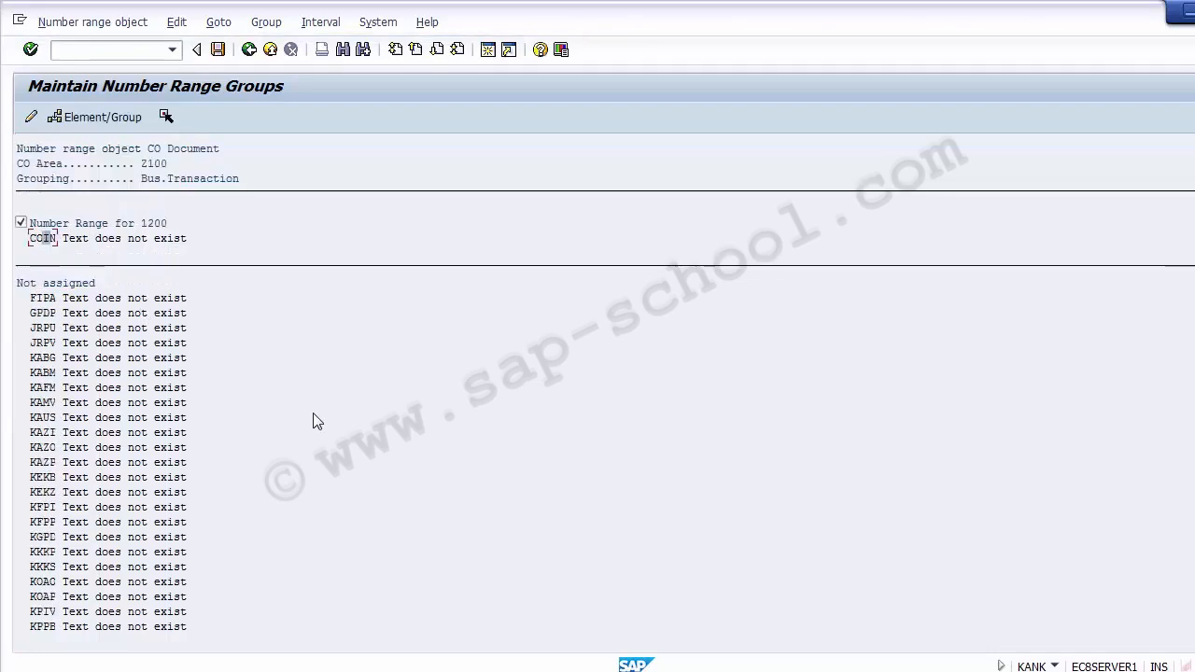
# Save the COIN assignment, acknowledge the transport notice, and go back to Number Ranges for CO Document
pyautogui.click(218, 49)
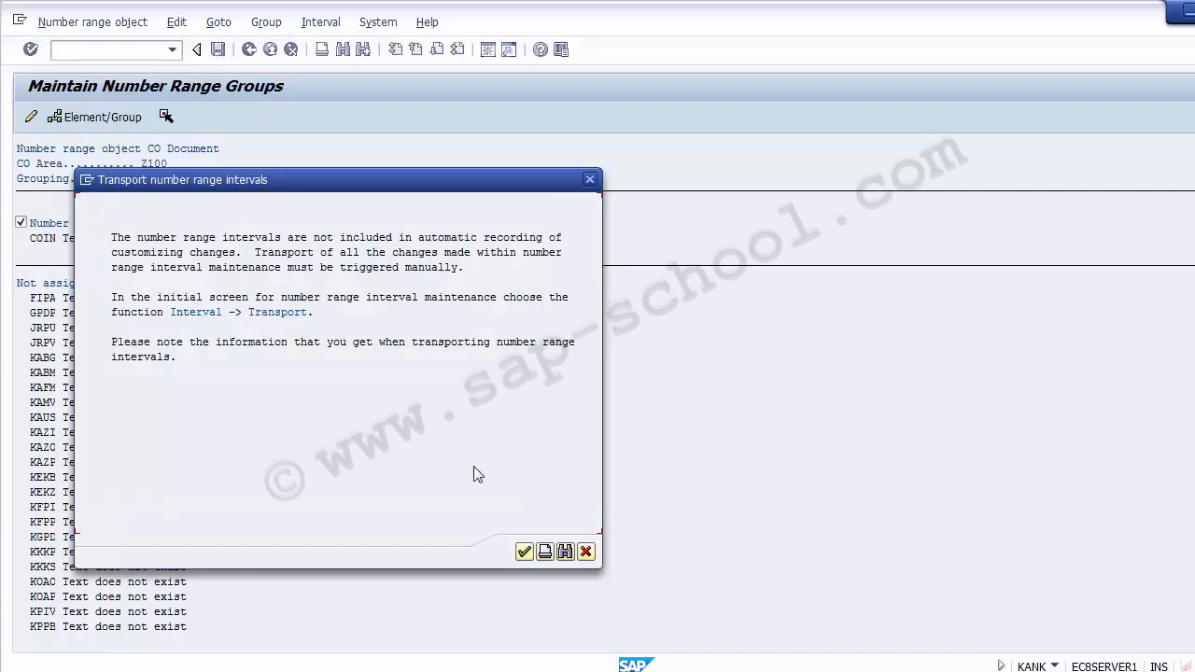
pyautogui.click(524, 552)
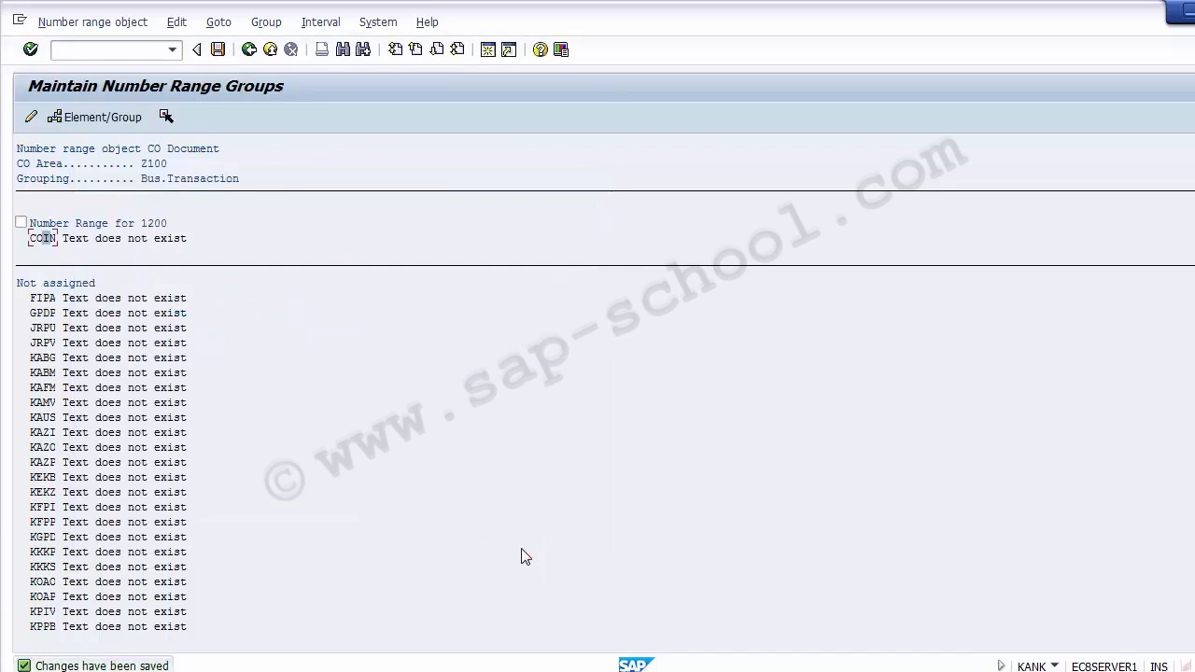
pyautogui.click(80, 240)
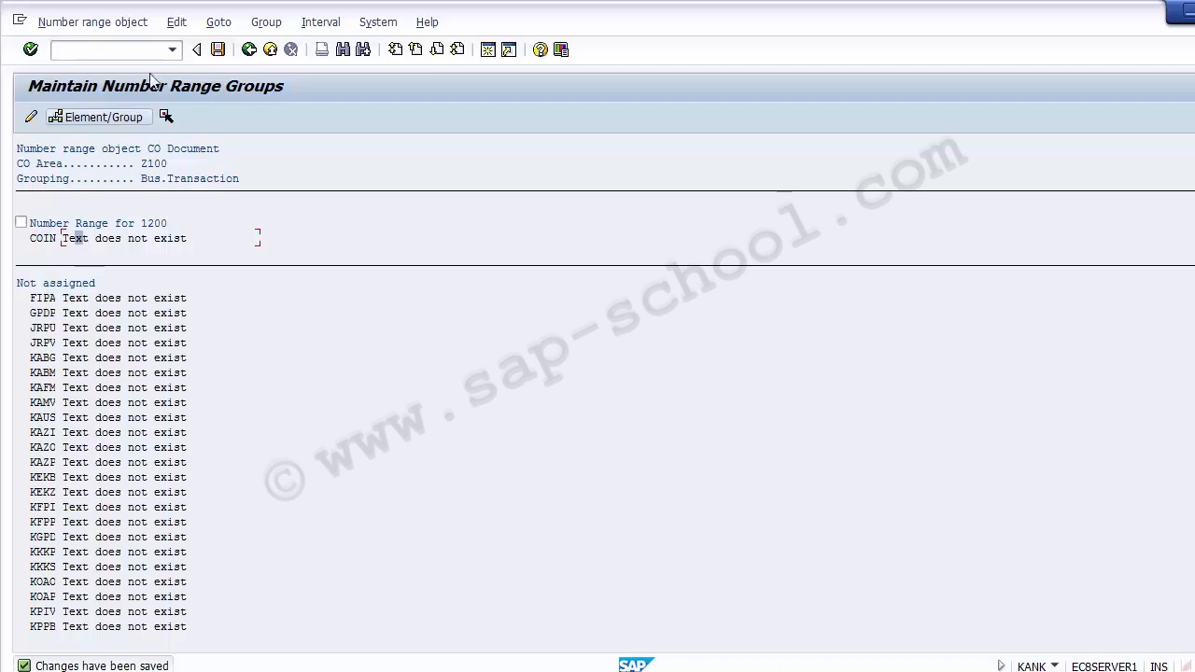
pyautogui.click(245, 59)
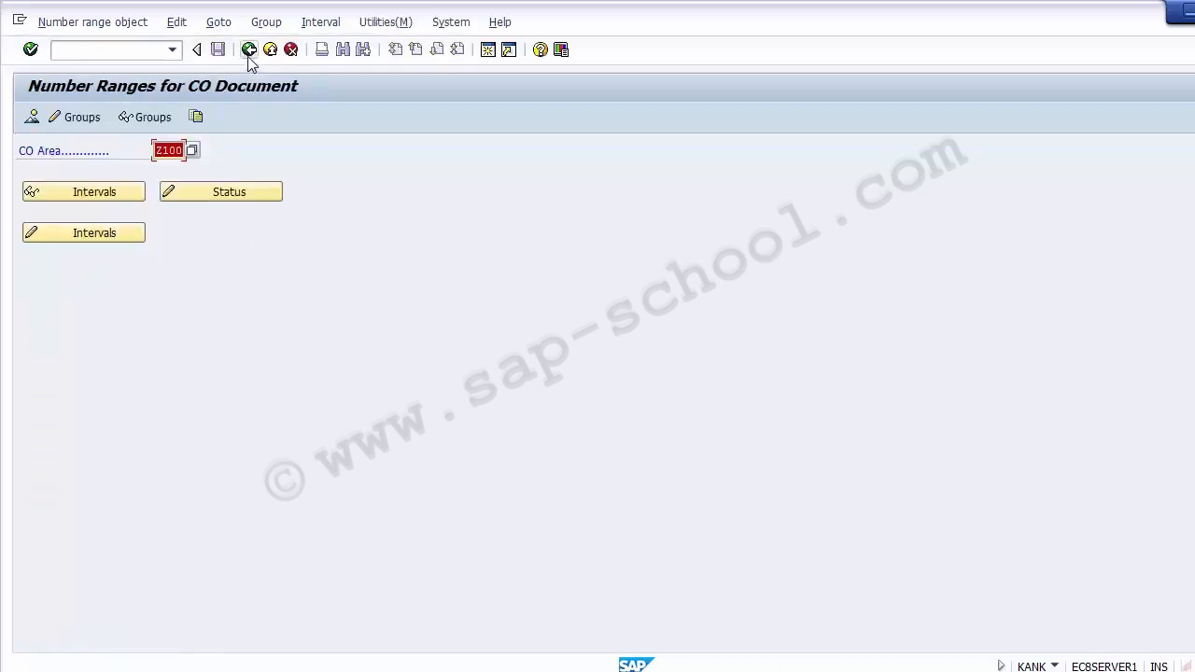
# Display the groups to confirm COIN under 'Number Range for 1200', then back out to Display IMG
pyautogui.click(137, 120)
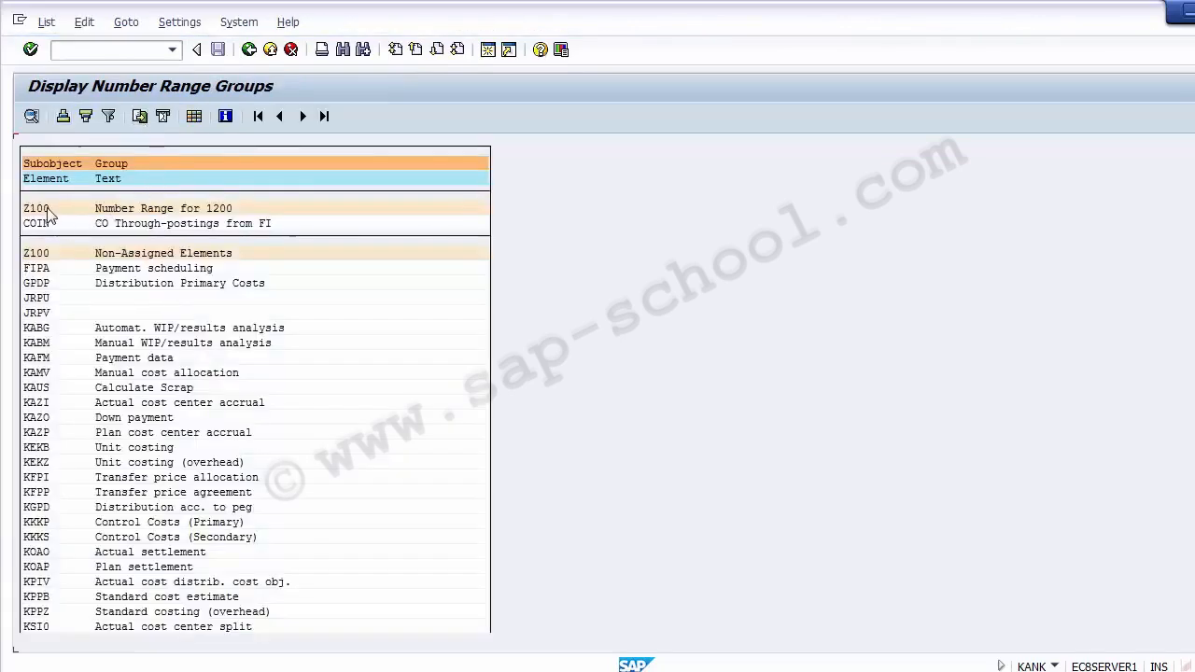
pyautogui.click(213, 209)
pyautogui.click(65, 229)
pyautogui.click(37, 209)
pyautogui.click(99, 256)
pyautogui.click(249, 50)
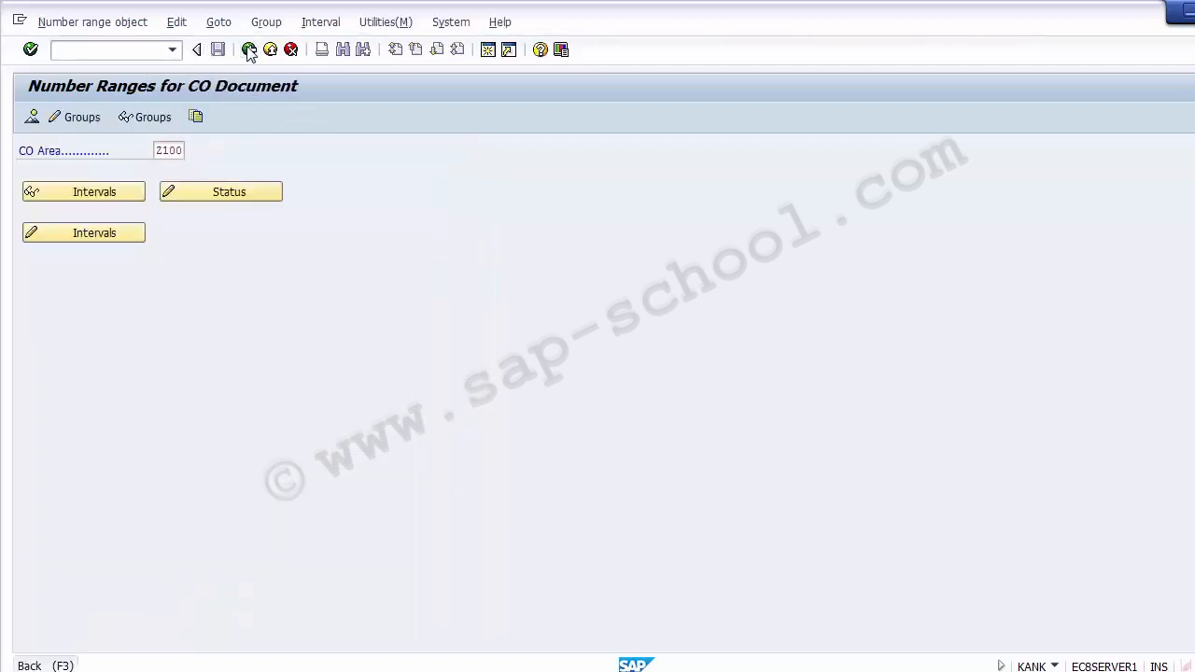
pyautogui.click(249, 50)
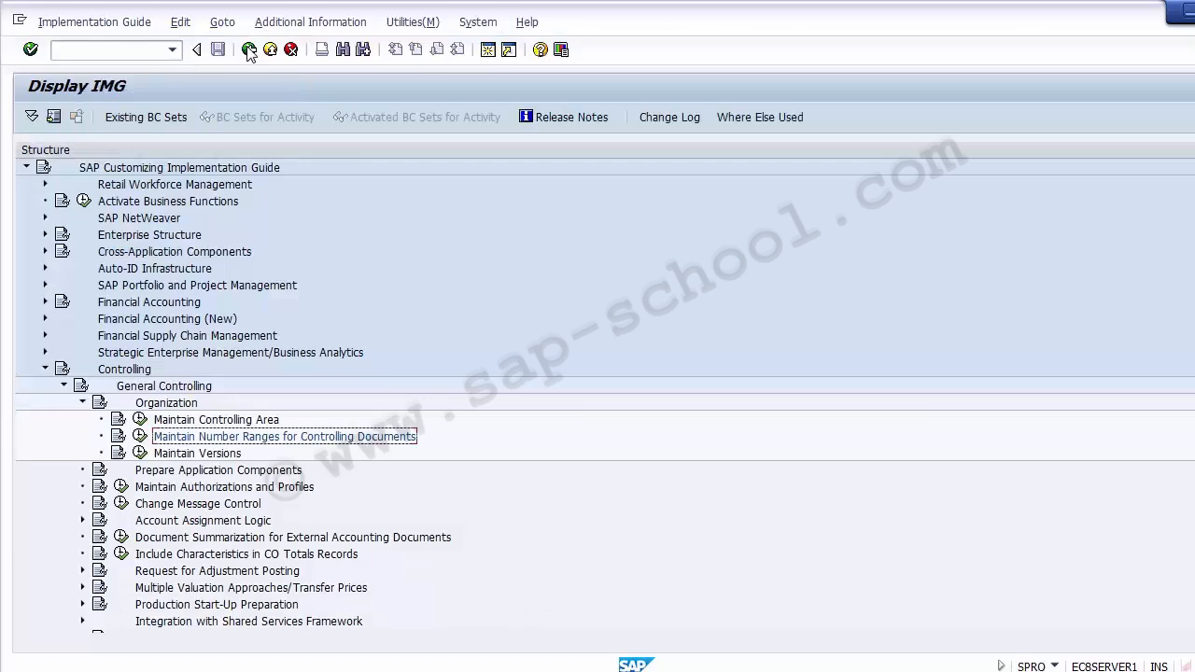
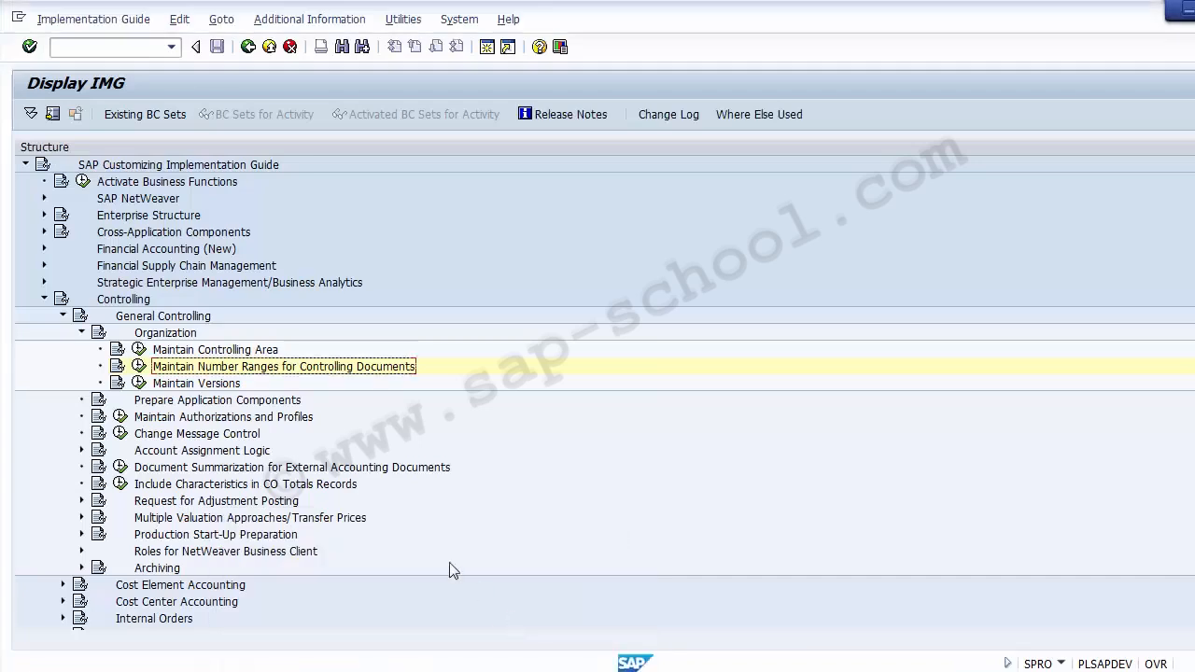
# Run Maintain Versions under General Controlling > Organization to list versions 0 through 110
pyautogui.click(208, 383)
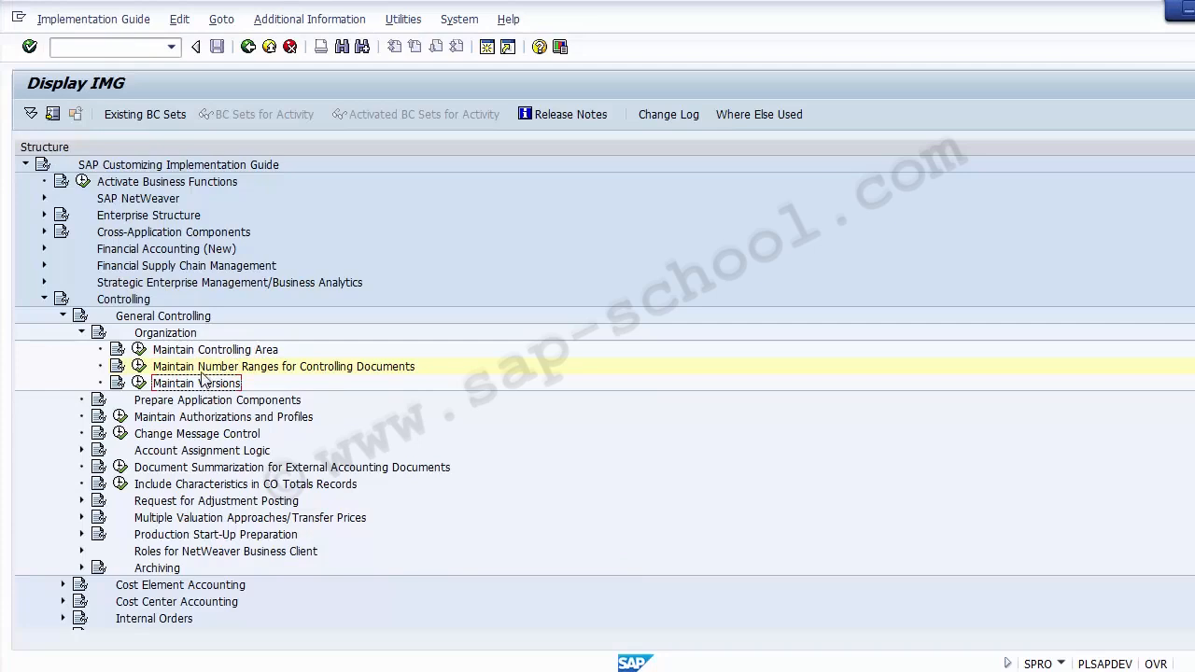
pyautogui.click(200, 352)
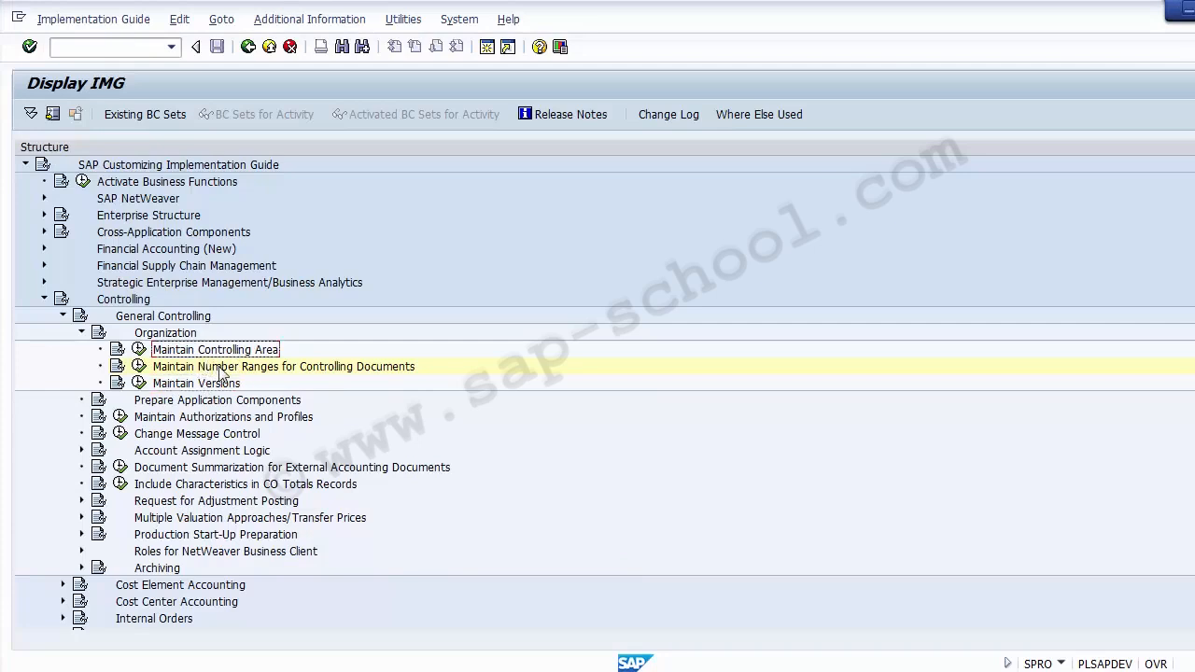
pyautogui.click(221, 367)
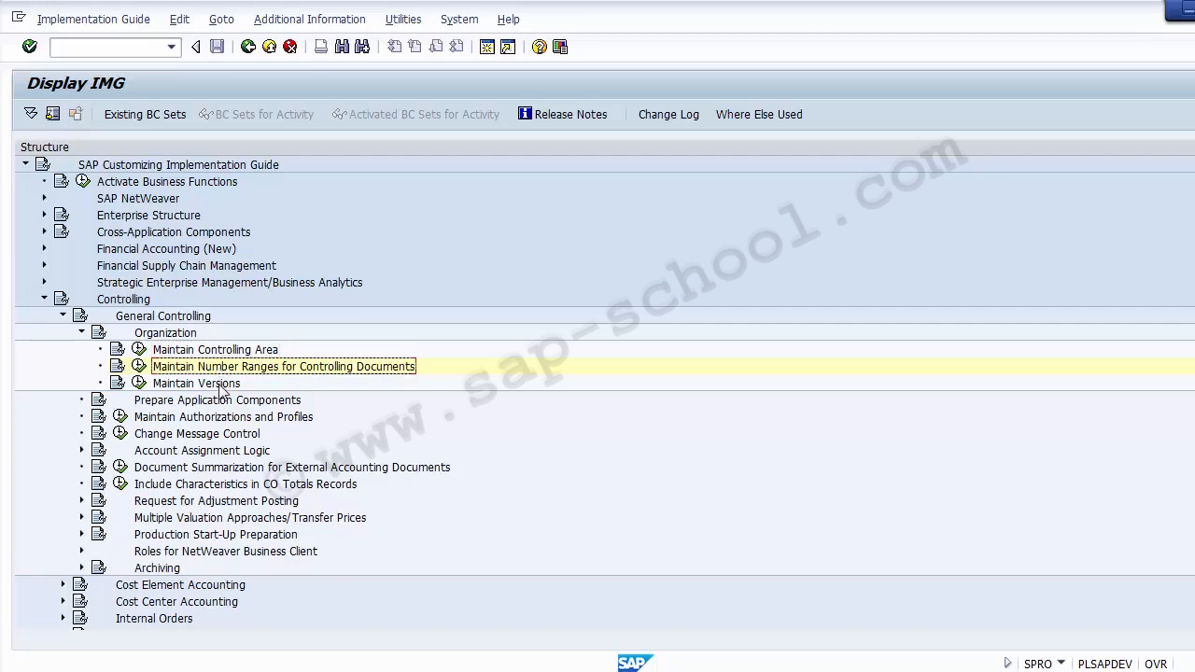
pyautogui.click(222, 385)
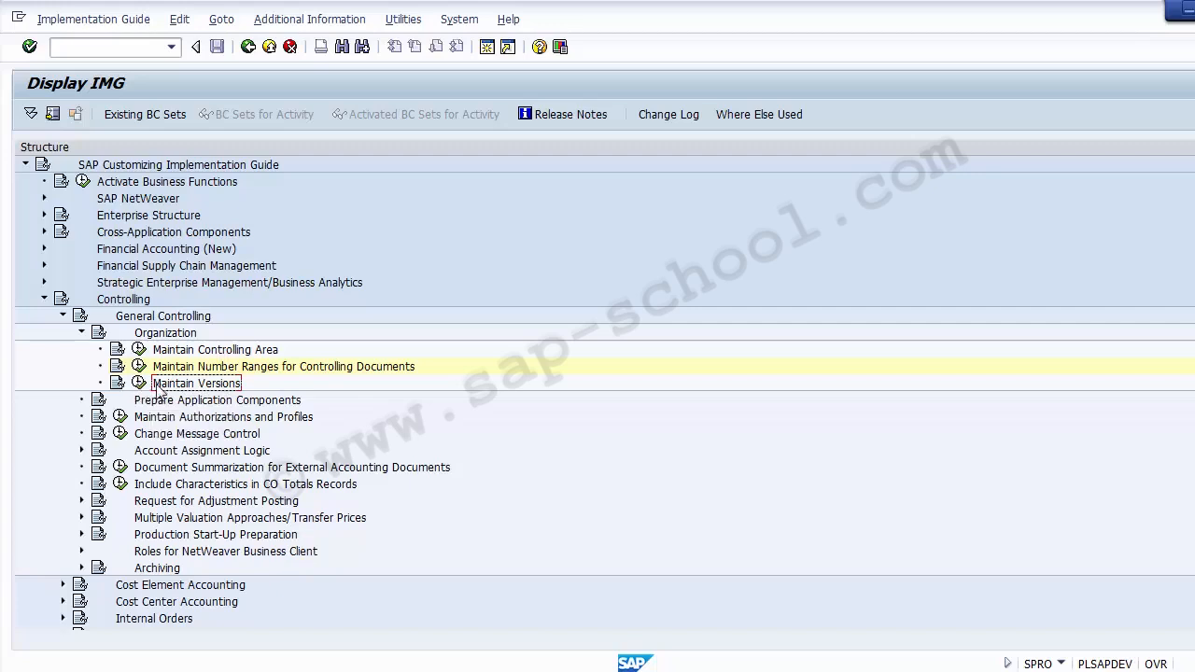
pyautogui.click(139, 384)
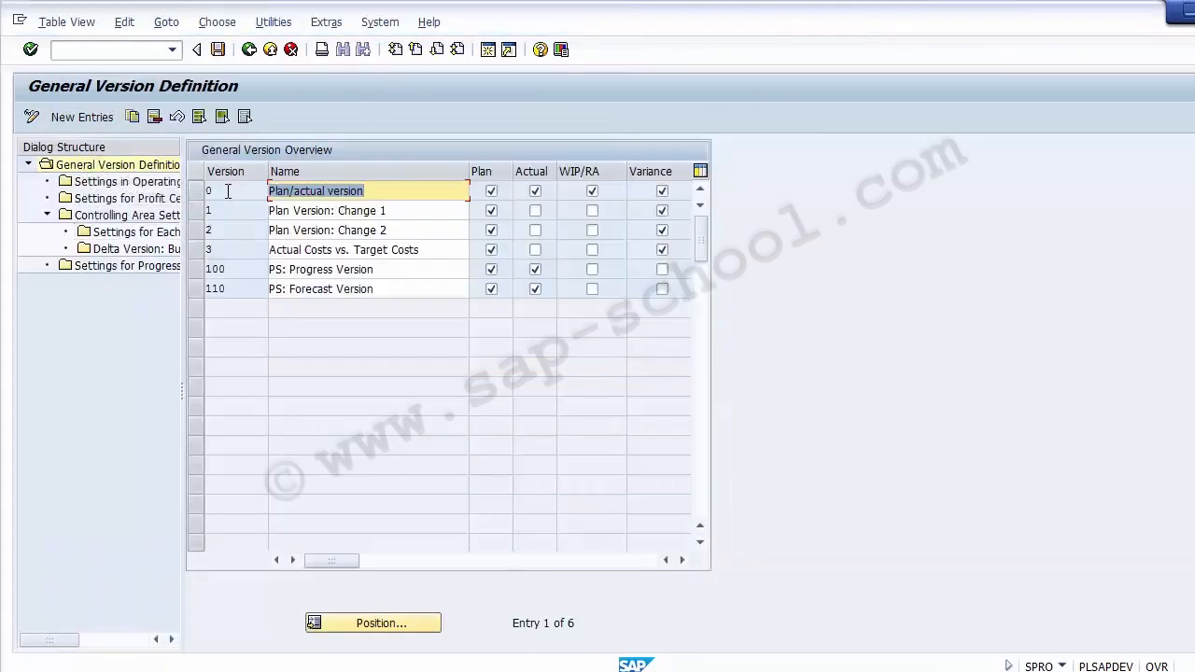
# Select version 0 Plan/actual version in the General Version Overview table
pyautogui.click(195, 189)
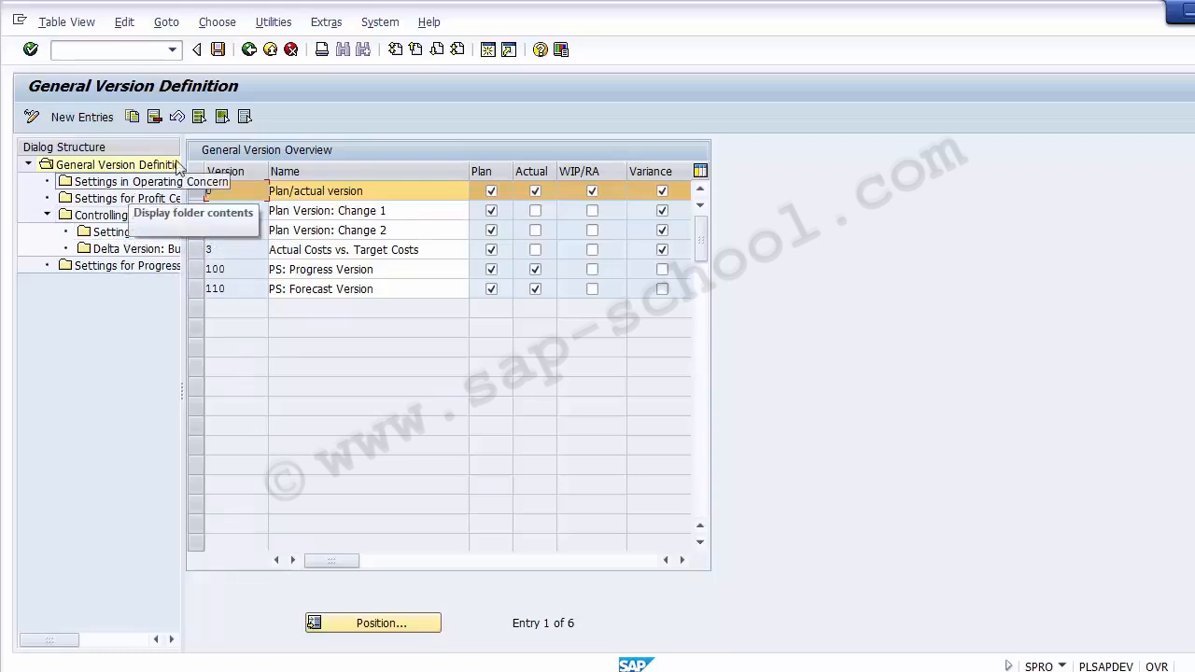
# Open version 0's fiscal-year settings with controlling area Z100 as the work area
pyautogui.doubleClick(104, 240)
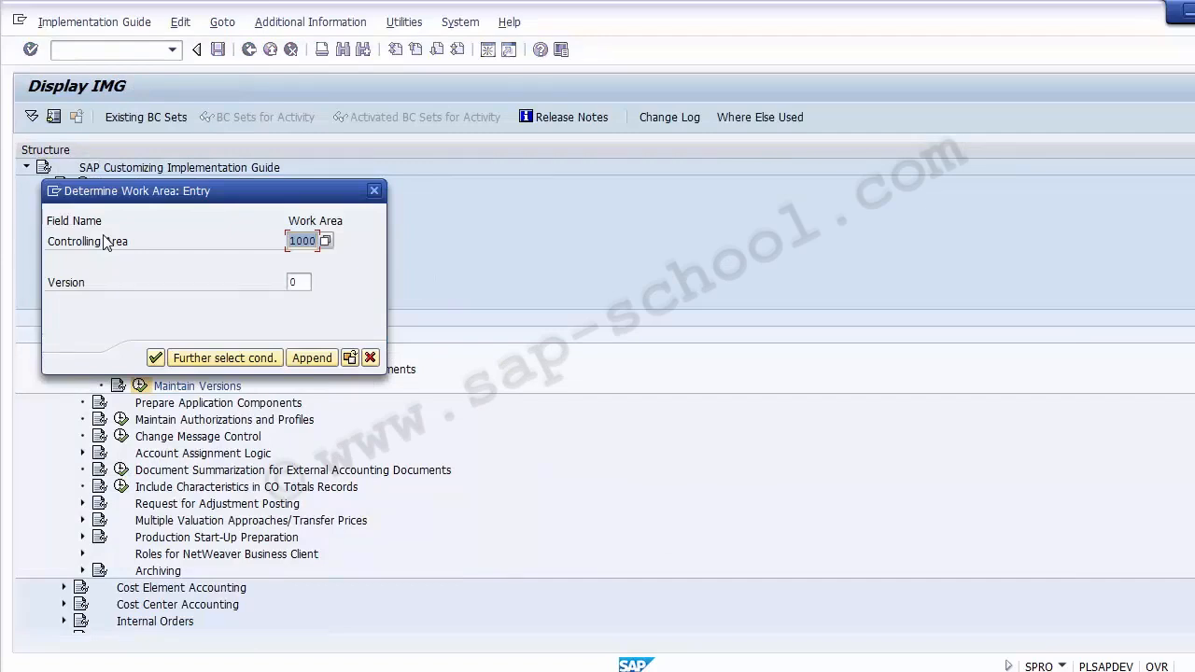
pyautogui.write('z1')
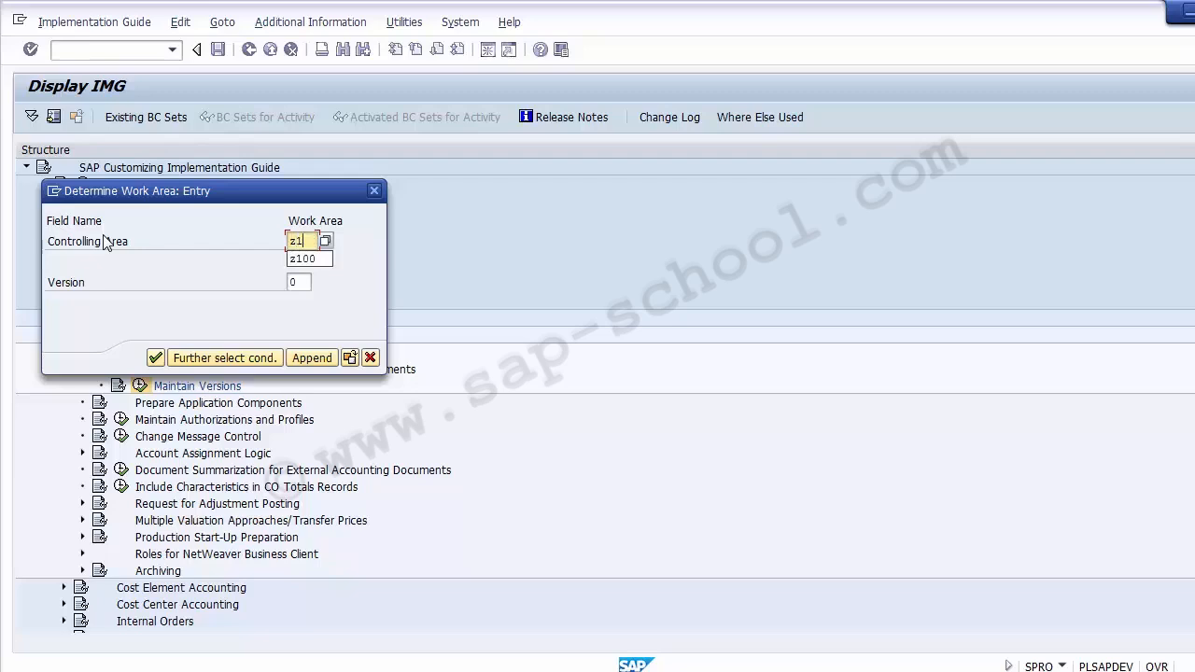
pyautogui.write('00')
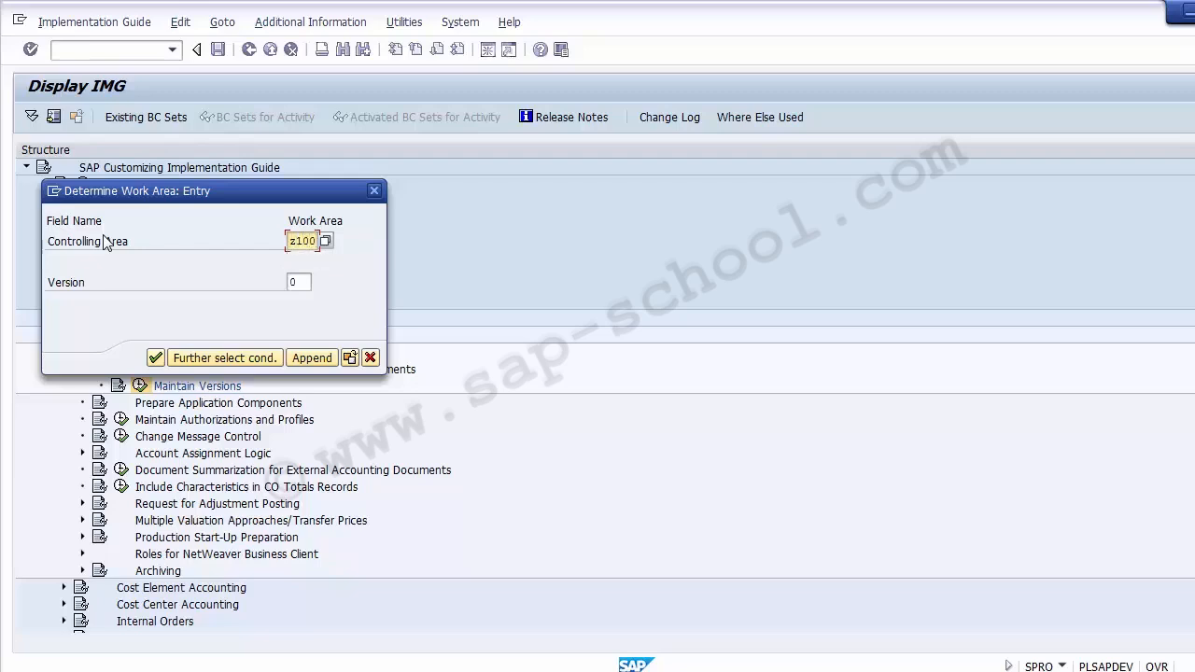
pyautogui.click(155, 359)
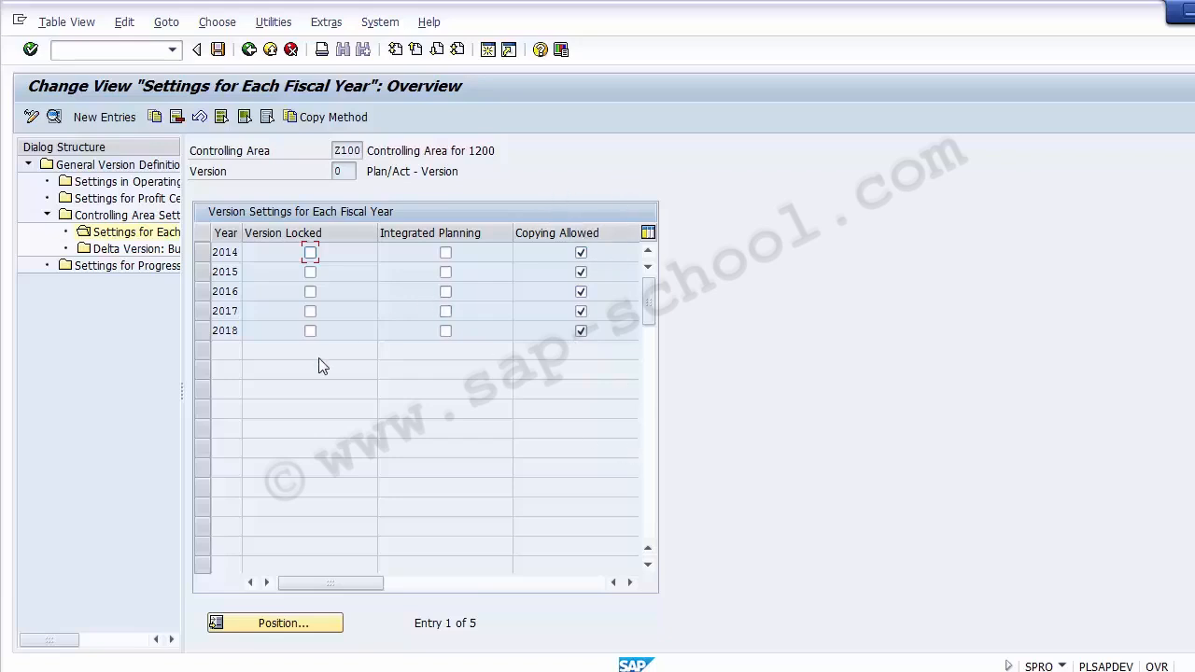
# Save version 0's fiscal-year settings to a customizing request and return to the IMG tree
pyautogui.click(217, 49)
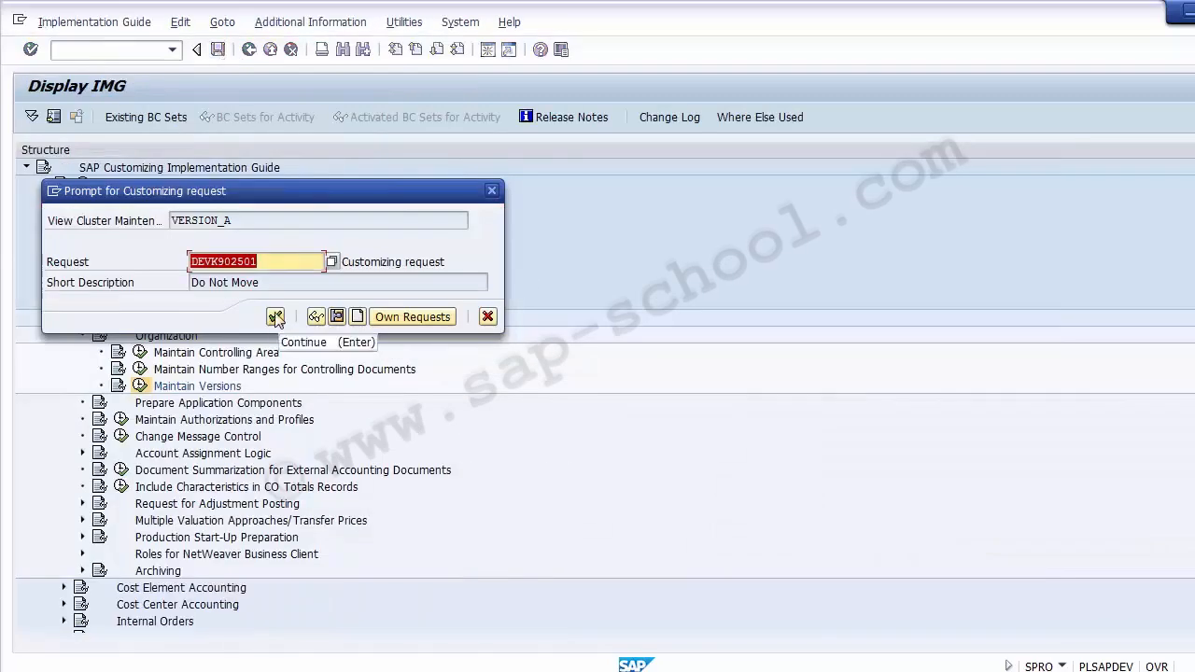
pyautogui.click(275, 317)
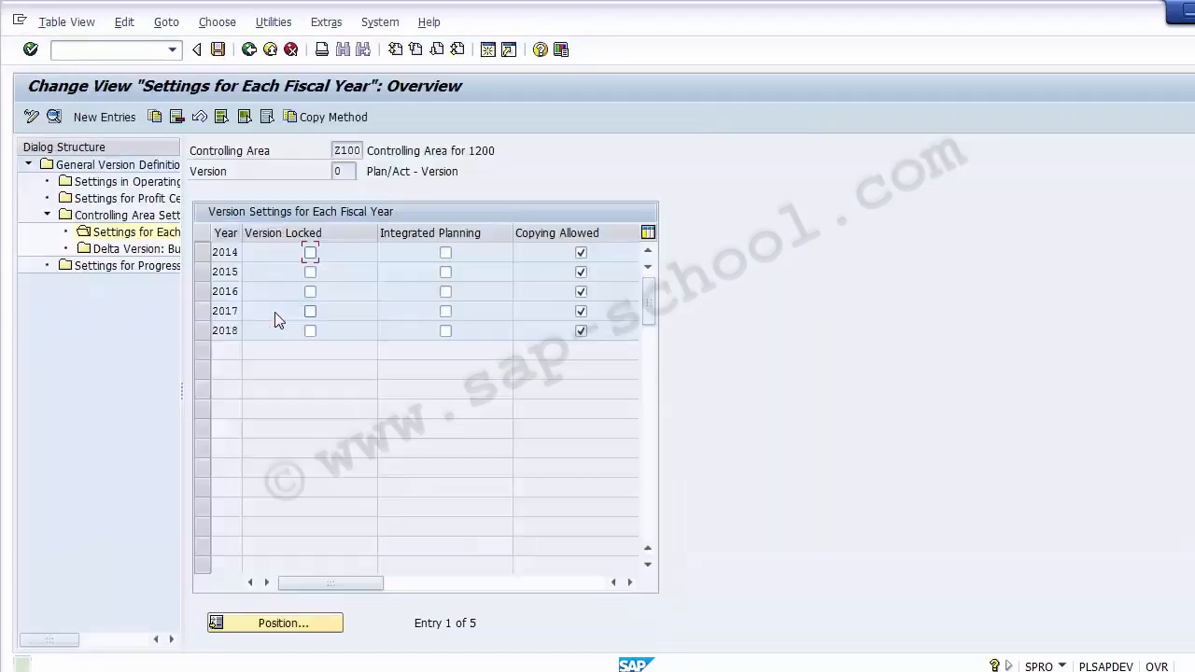
pyautogui.click(250, 51)
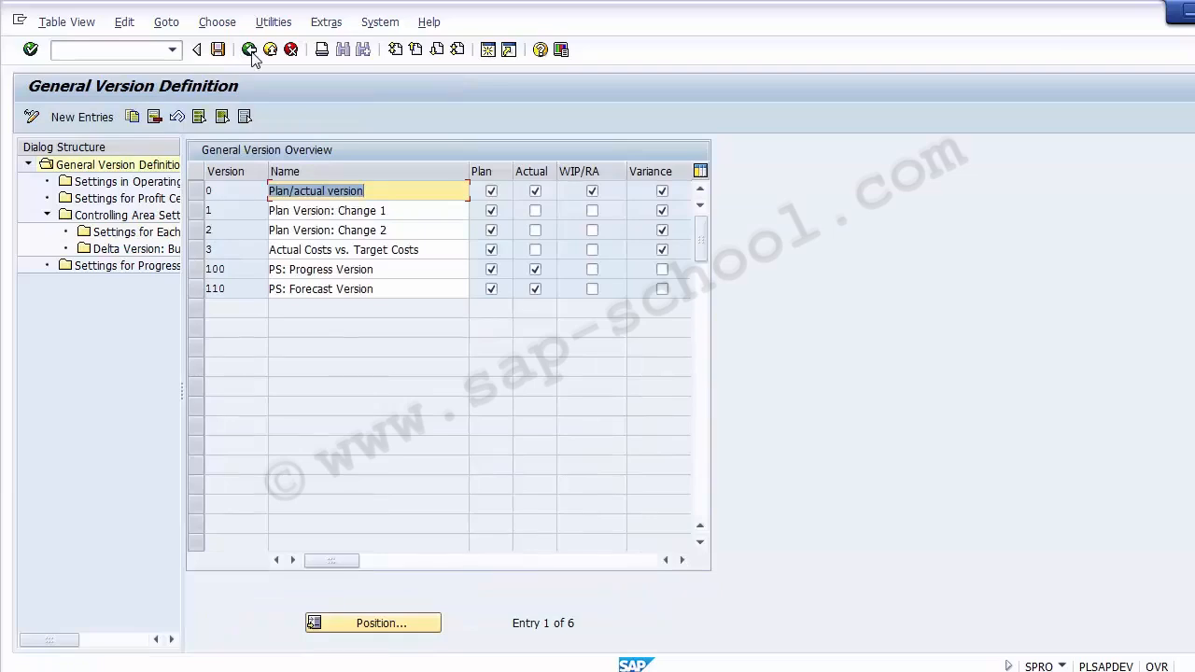
pyautogui.click(250, 51)
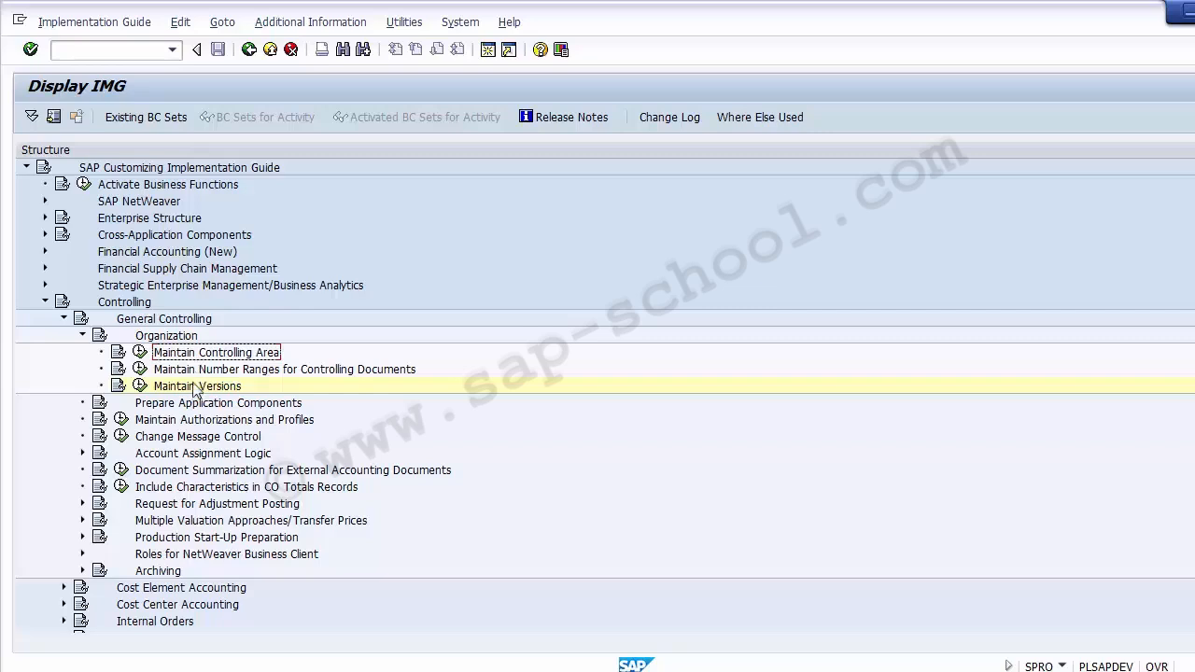
pyautogui.click(196, 386)
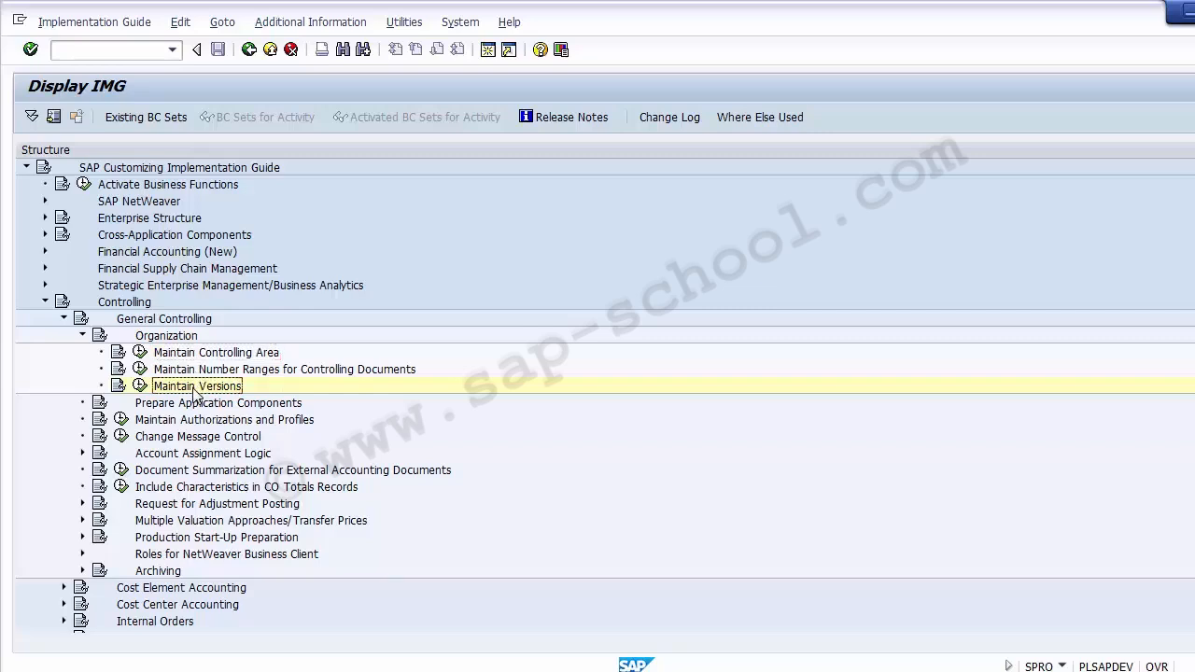